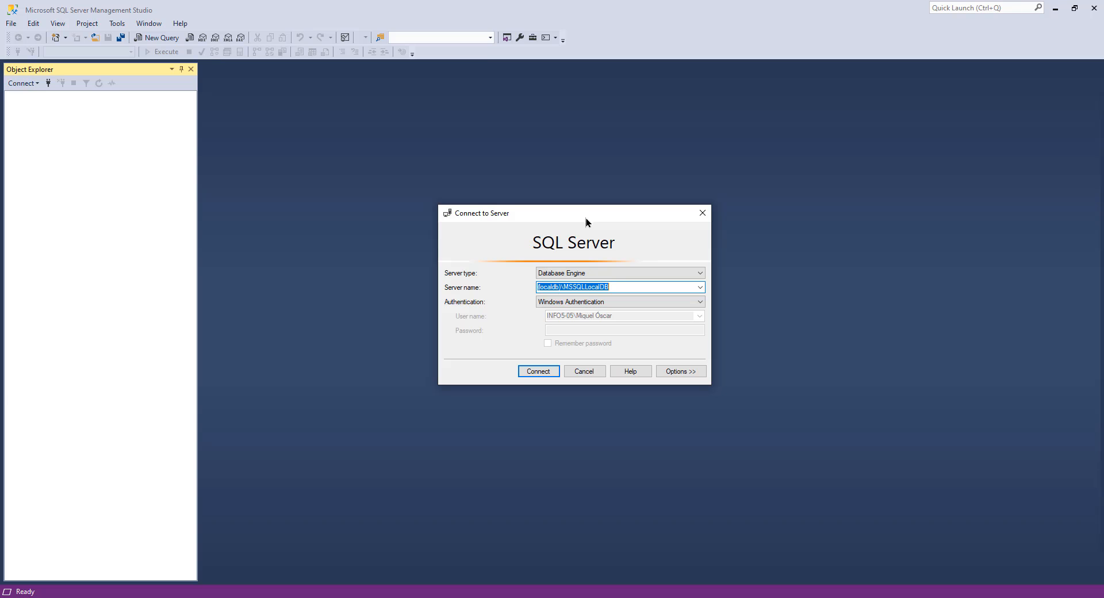
Step: Connect to the (localdb)\MSSQLLocalDB server using Windows Authentication
left_click(521, 372)
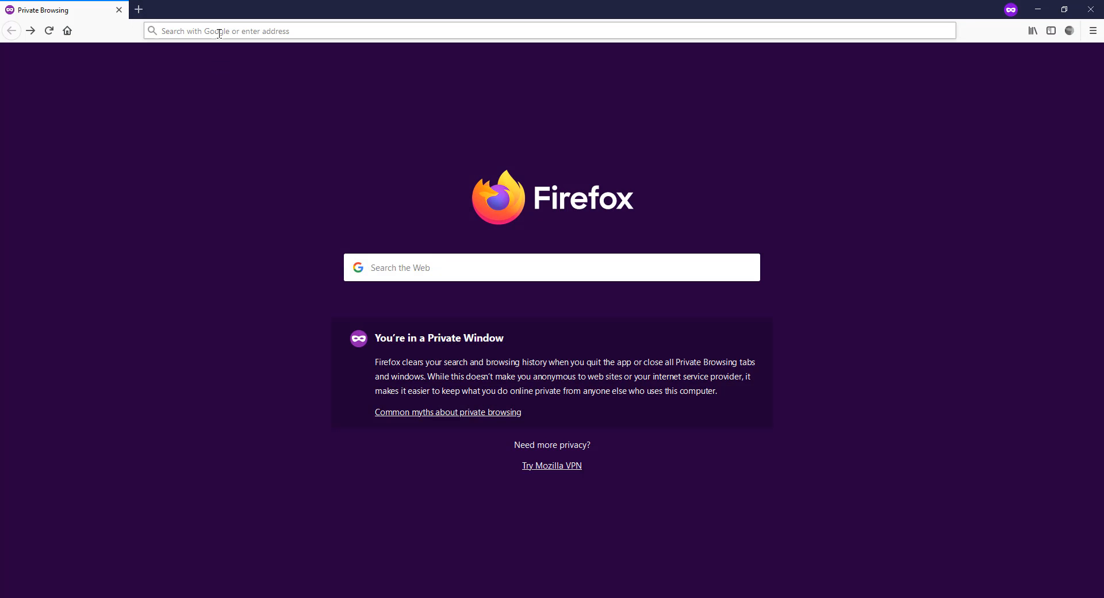
Step: Switch to Firefox and search Google for "adventure works sambple database"
left_click(220, 34)
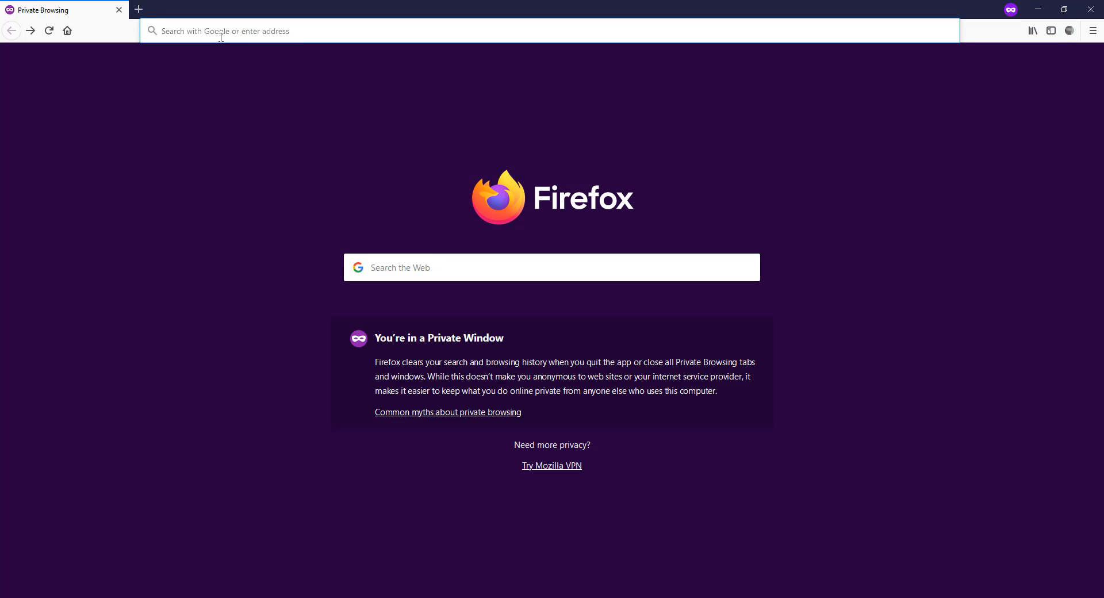
type("adventure ")
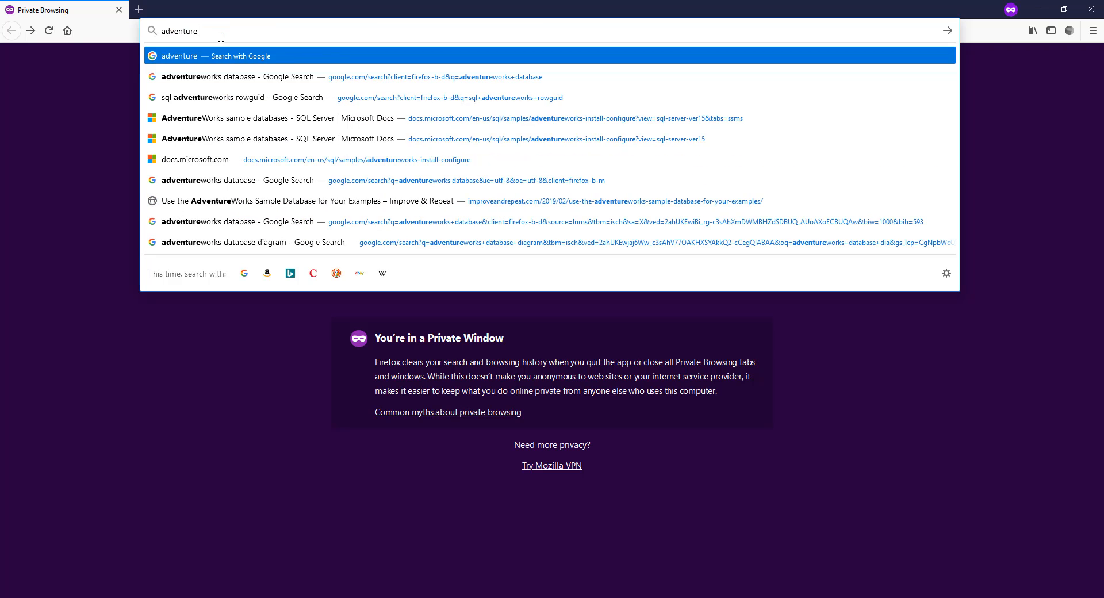
type("works")
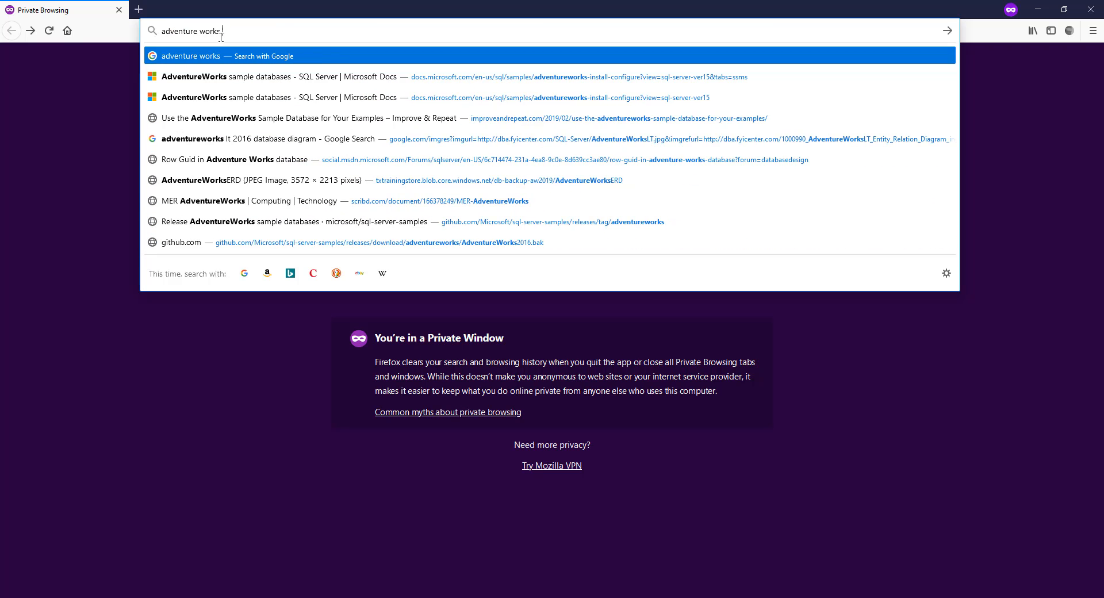
type(" sambple da")
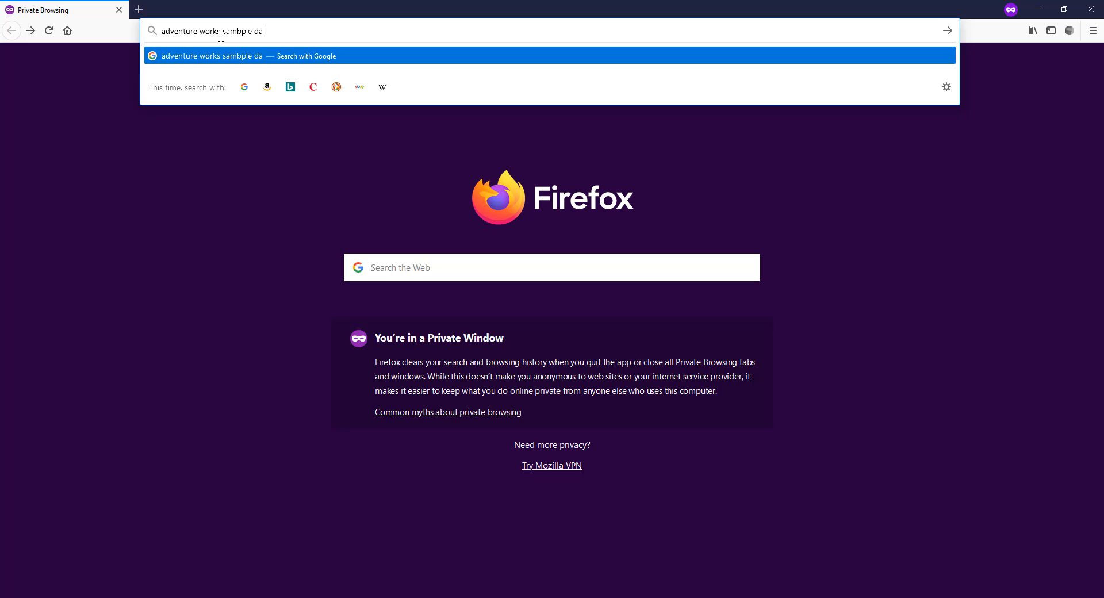
type("tabase")
key("Return")
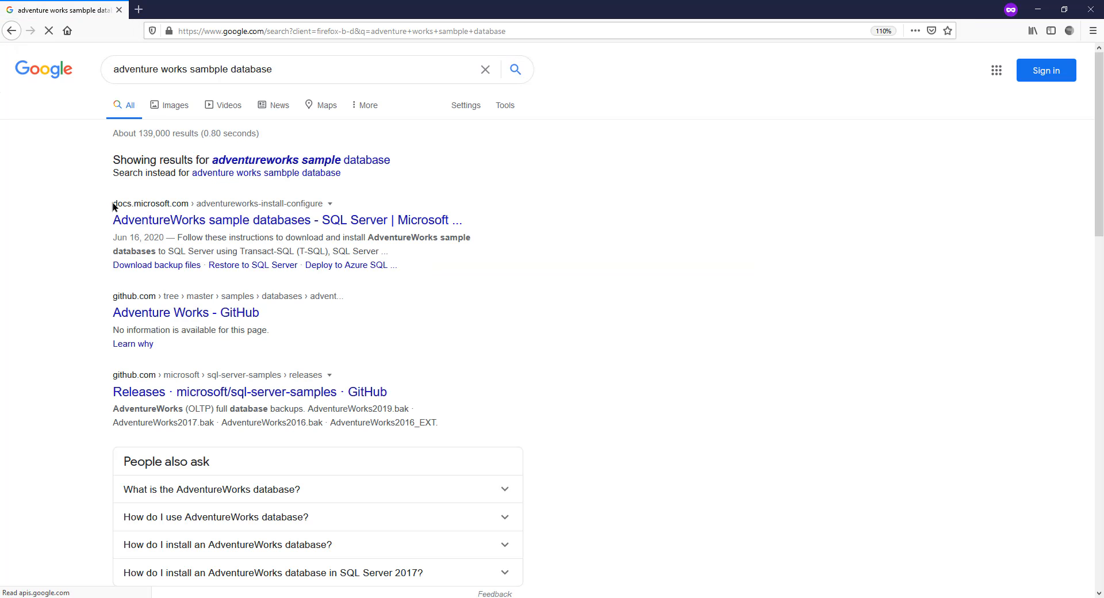
Step: Open the Microsoft Docs AdventureWorks sample databases page and scroll to the backup file download links
left_click(154, 217)
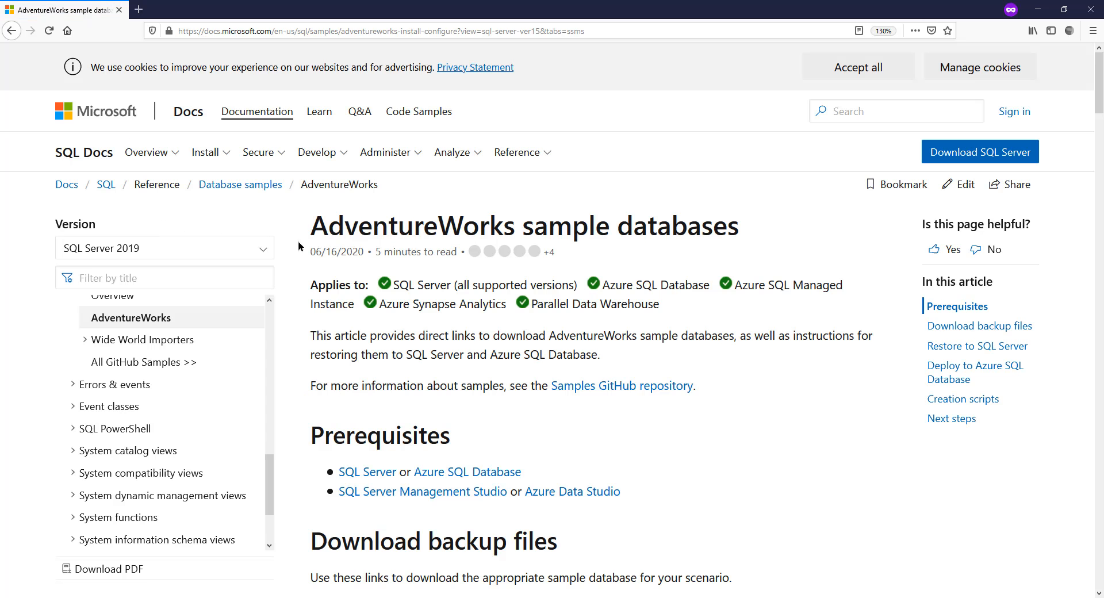
scroll(319, 385, "down", 8)
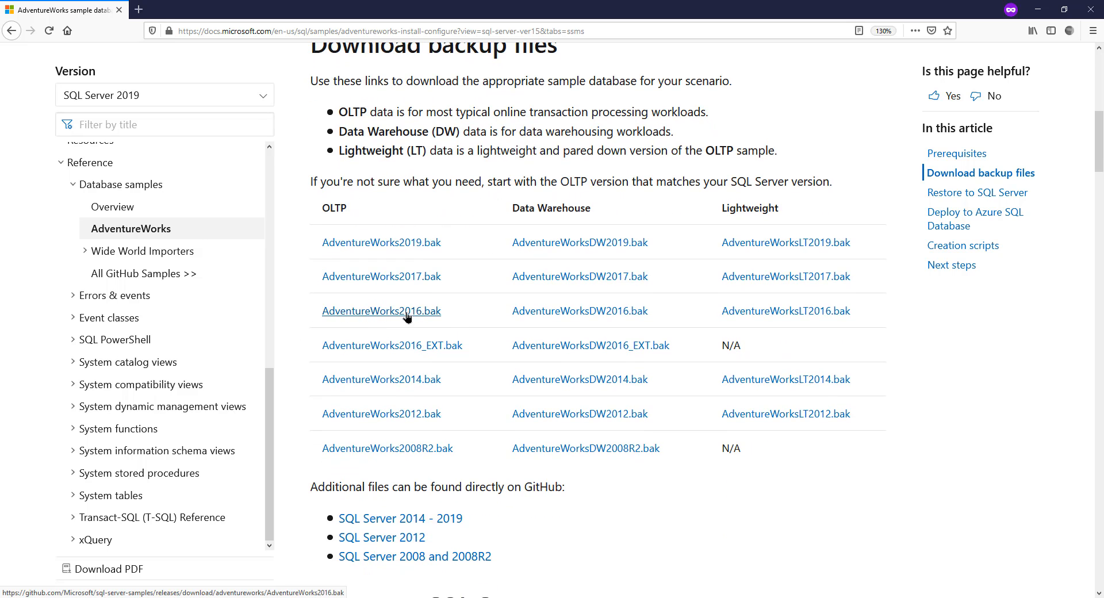
double_click(334, 208)
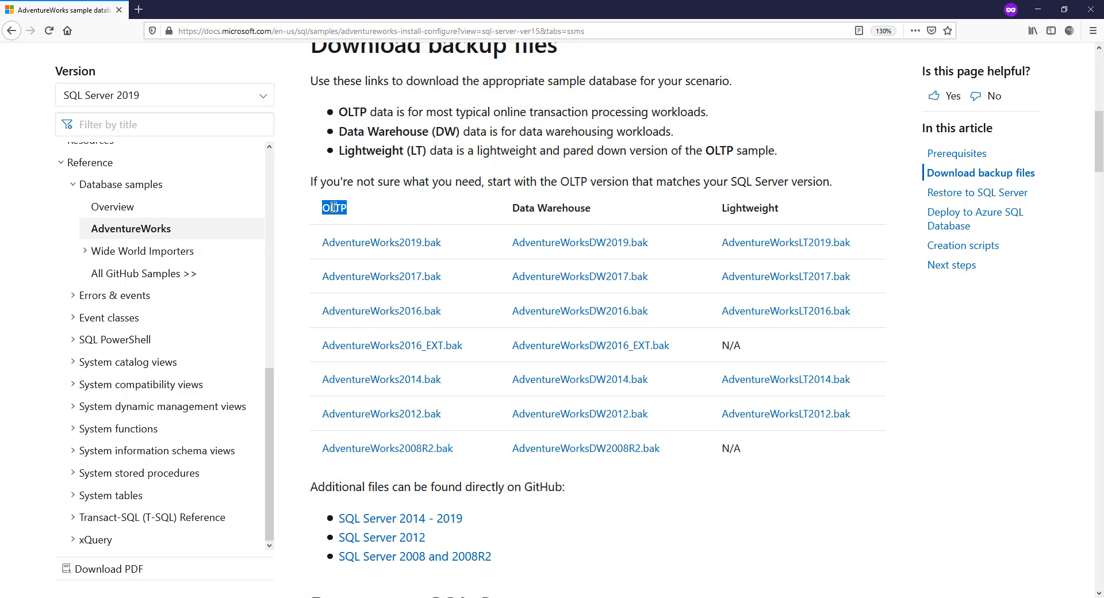
left_click(329, 220)
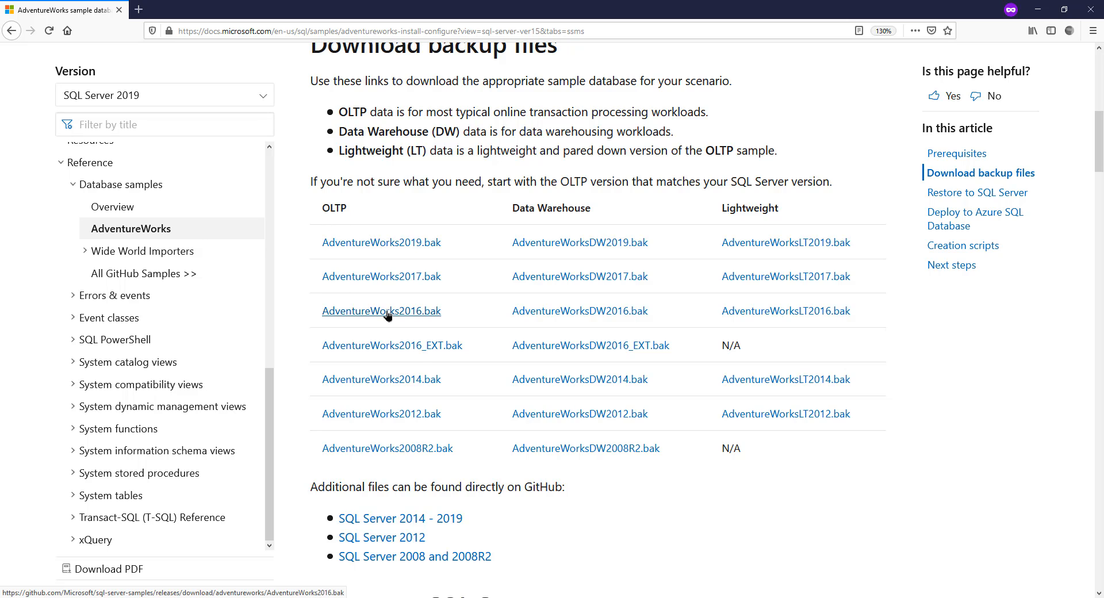
Step: Try to download AdventureWorks2016.bak into the Downloads folder, declining to replace the existing copy
left_click(368, 314)
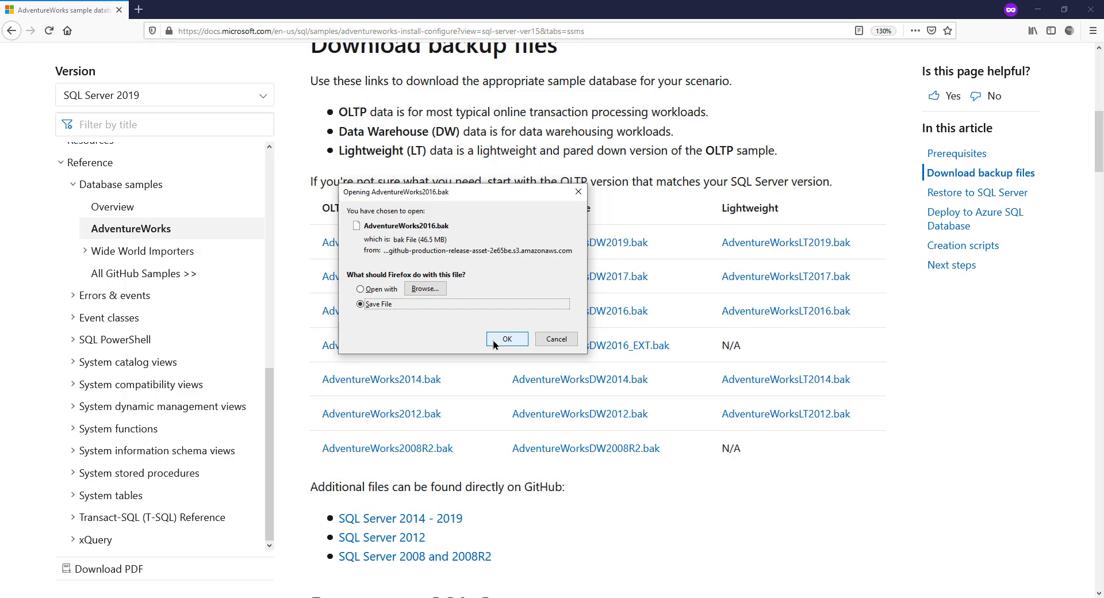
left_click(493, 344)
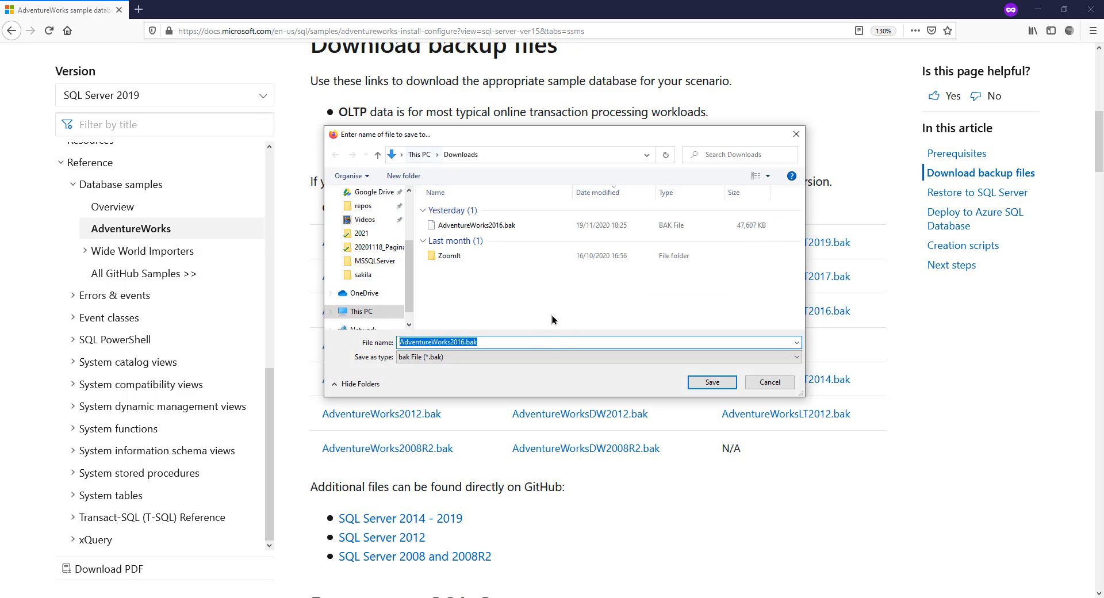
left_click(714, 383)
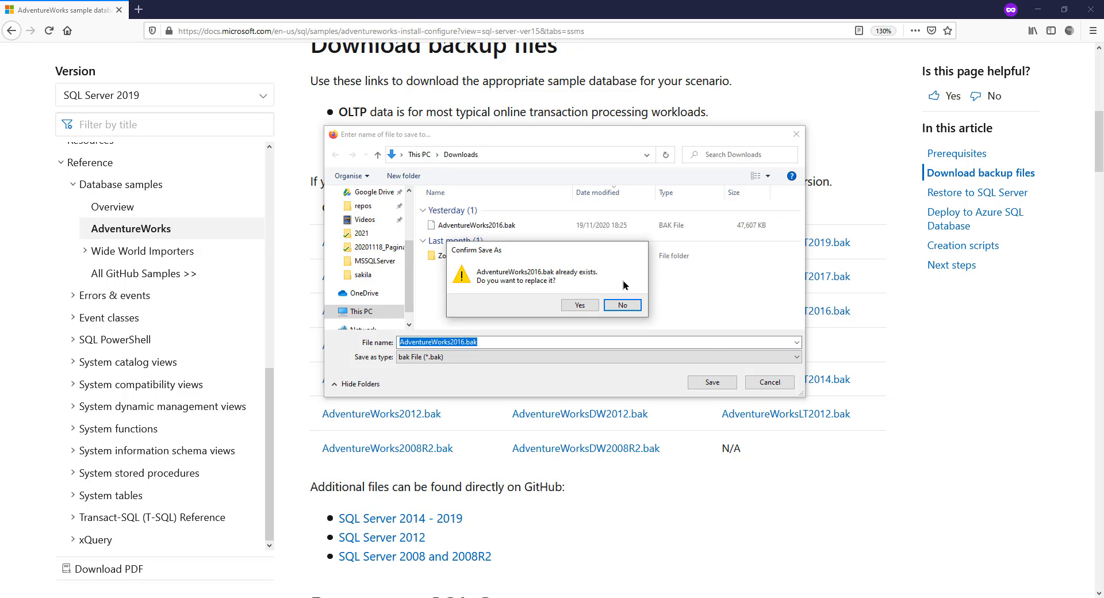
left_click(623, 305)
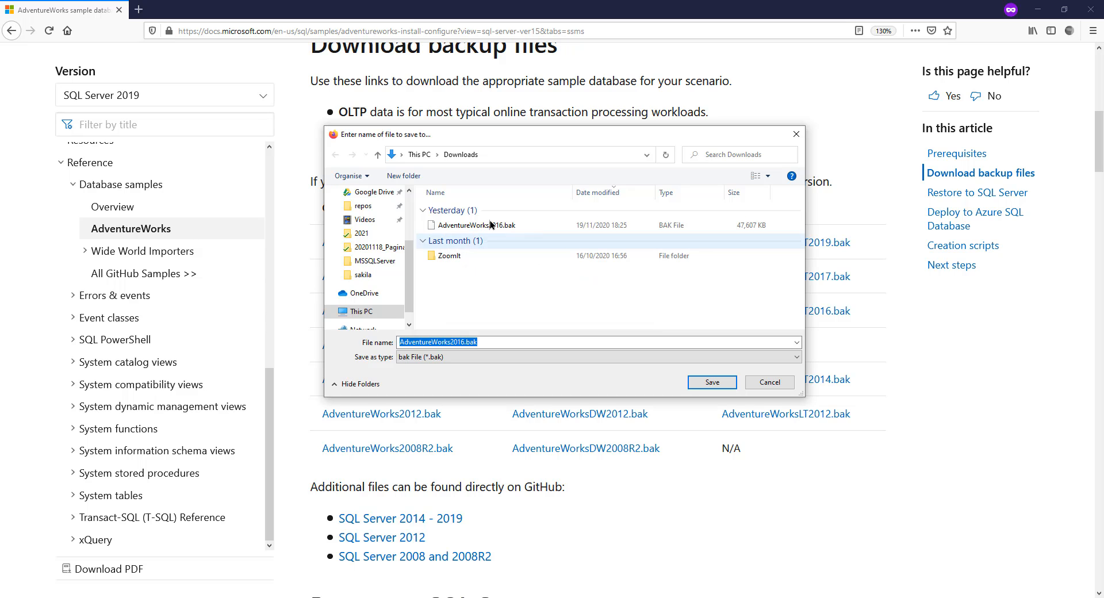
left_click(771, 382)
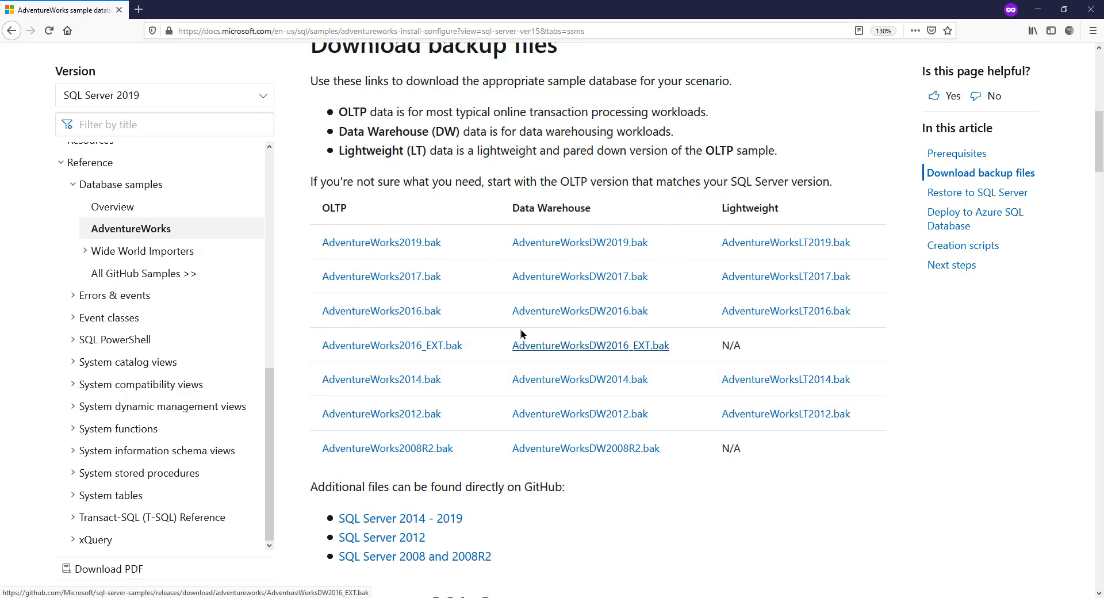
Step: Return to Management Studio and start a database restore from a backup device on the Databases folder
left_click(1038, 9)
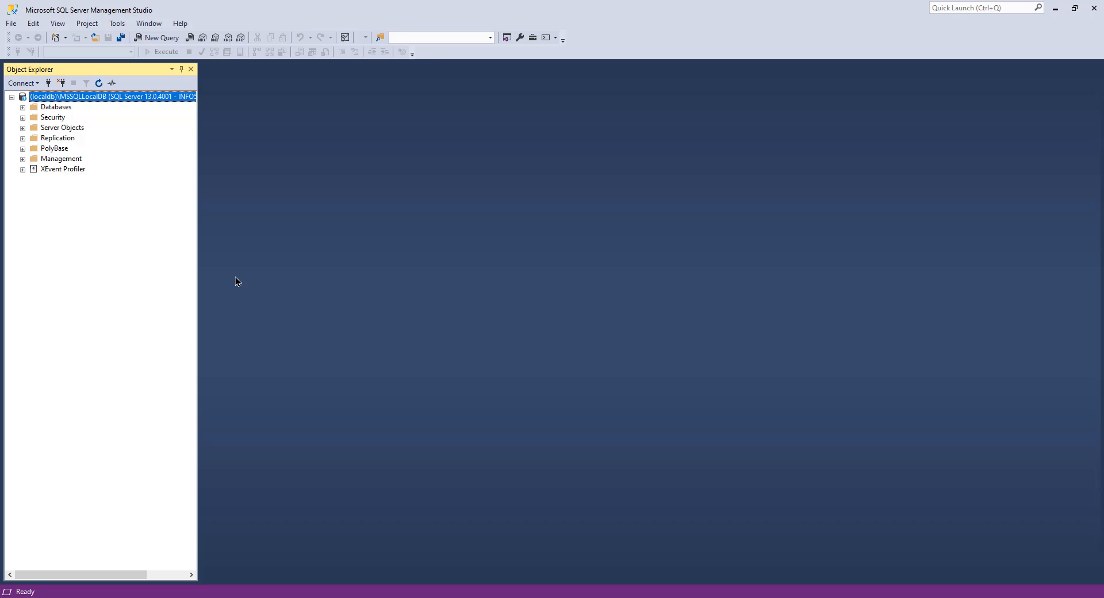
key("Down")
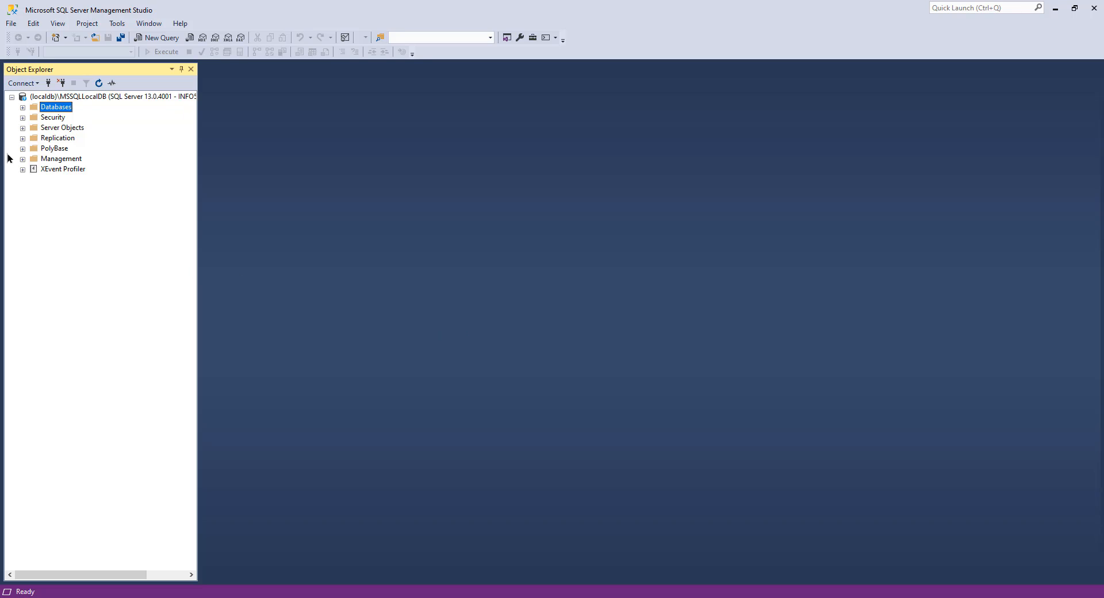
left_click(23, 108)
right_click(55, 107)
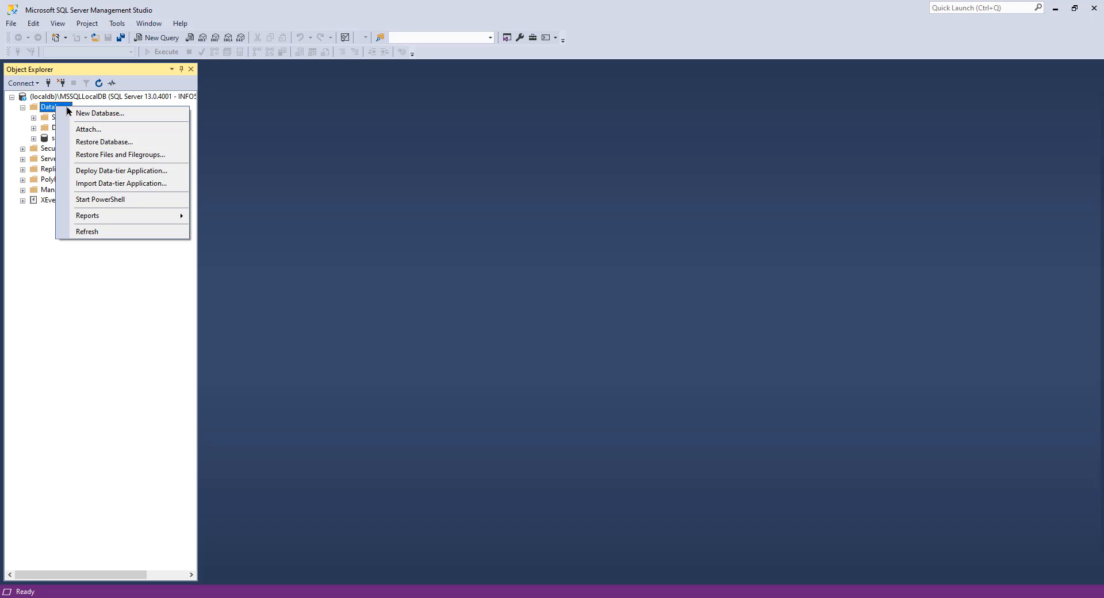
left_click(111, 142)
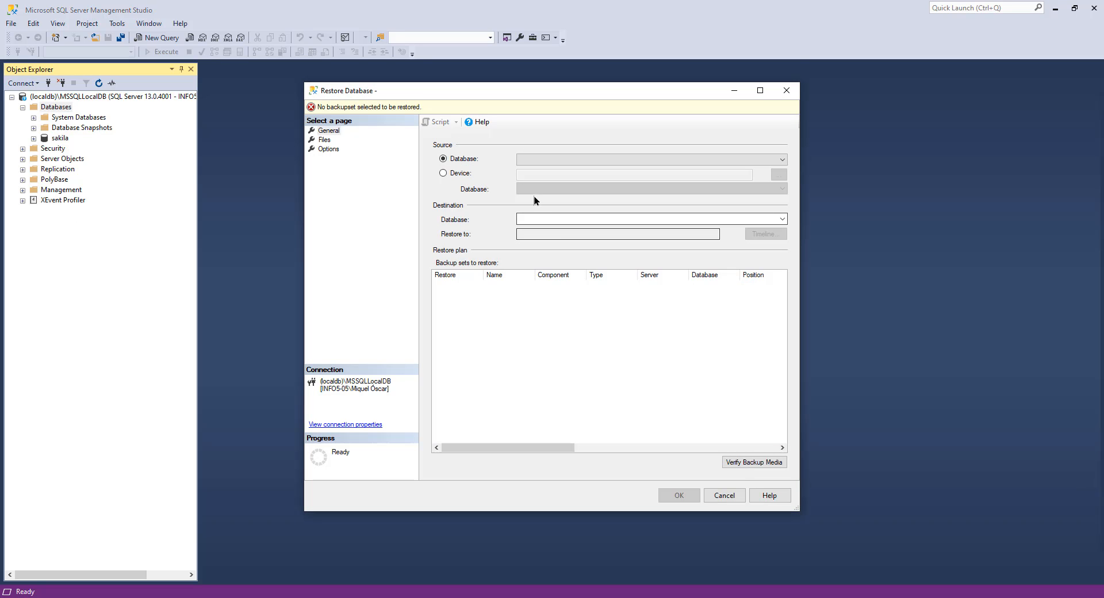
left_click(461, 174)
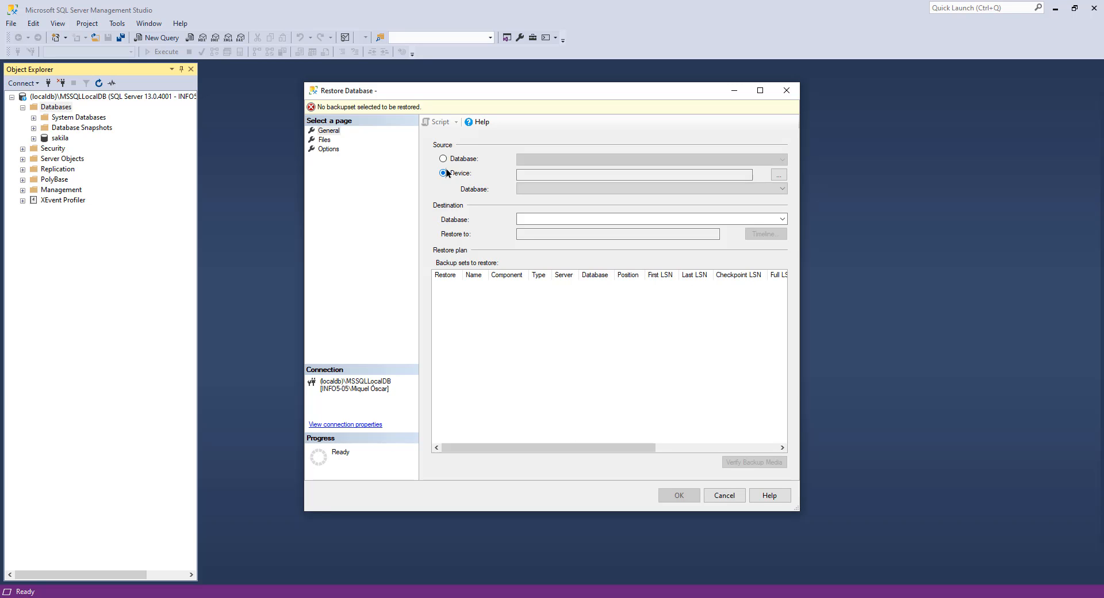
left_click(779, 175)
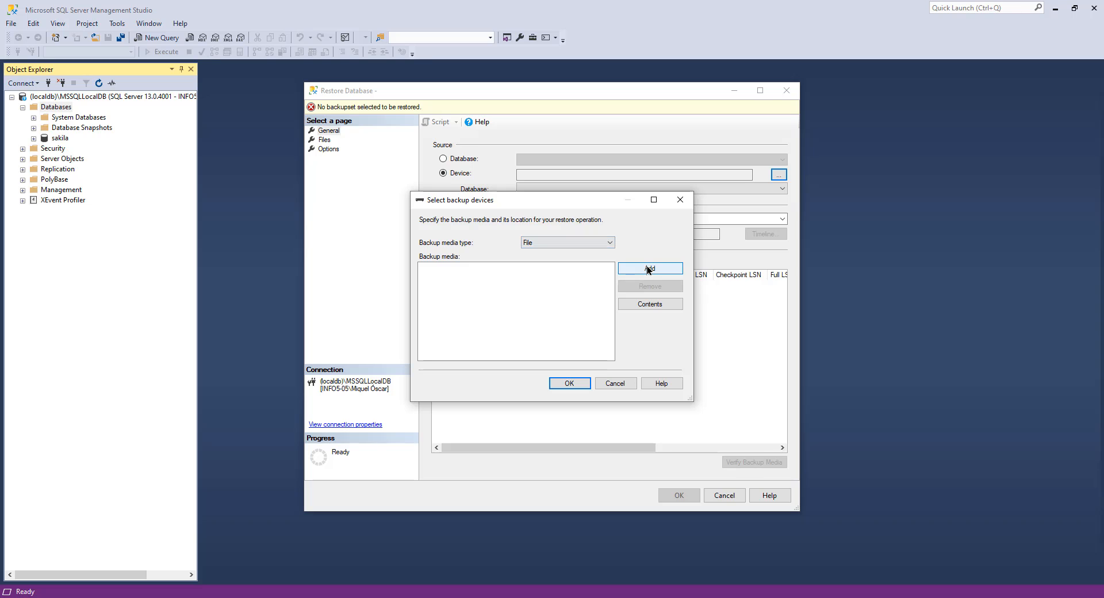
Step: Add AdventureWorks2016.bak from the Downloads folder as the backup media for the restore
left_click(649, 269)
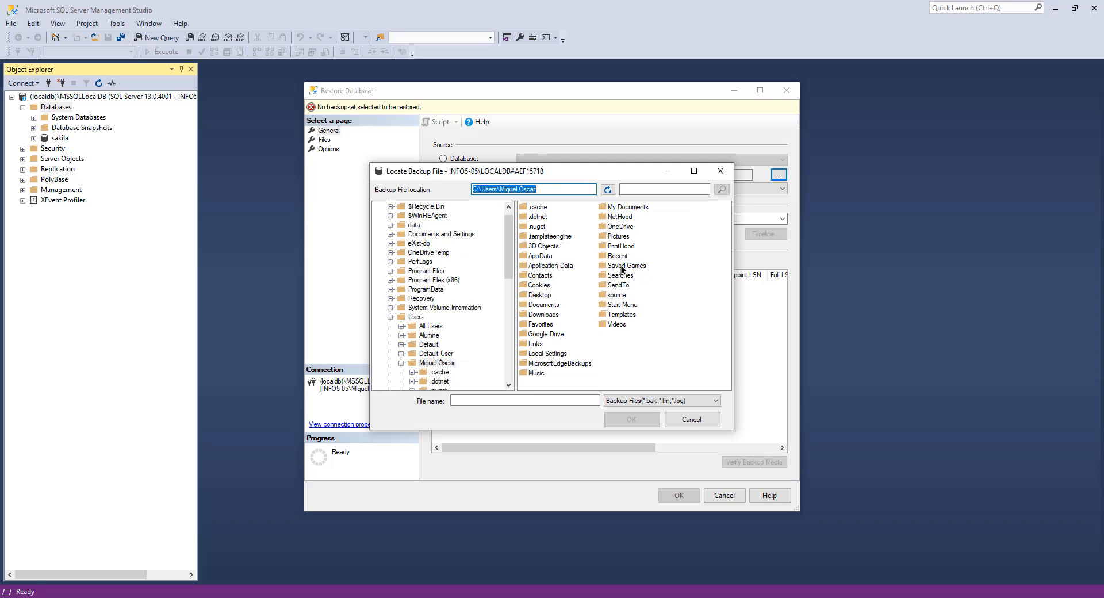
double_click(554, 315)
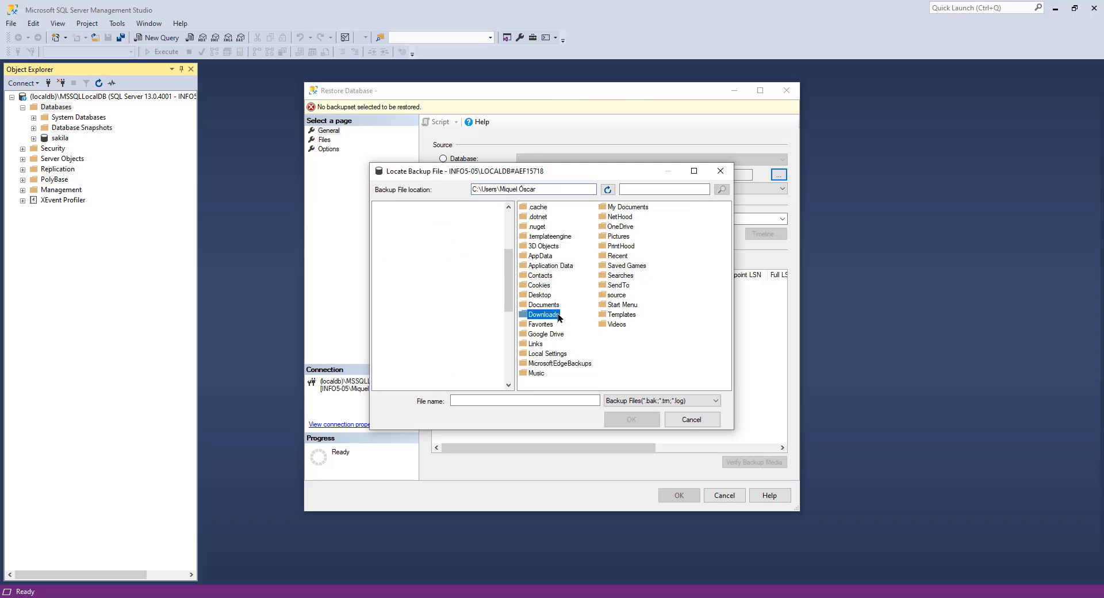
left_click(568, 218)
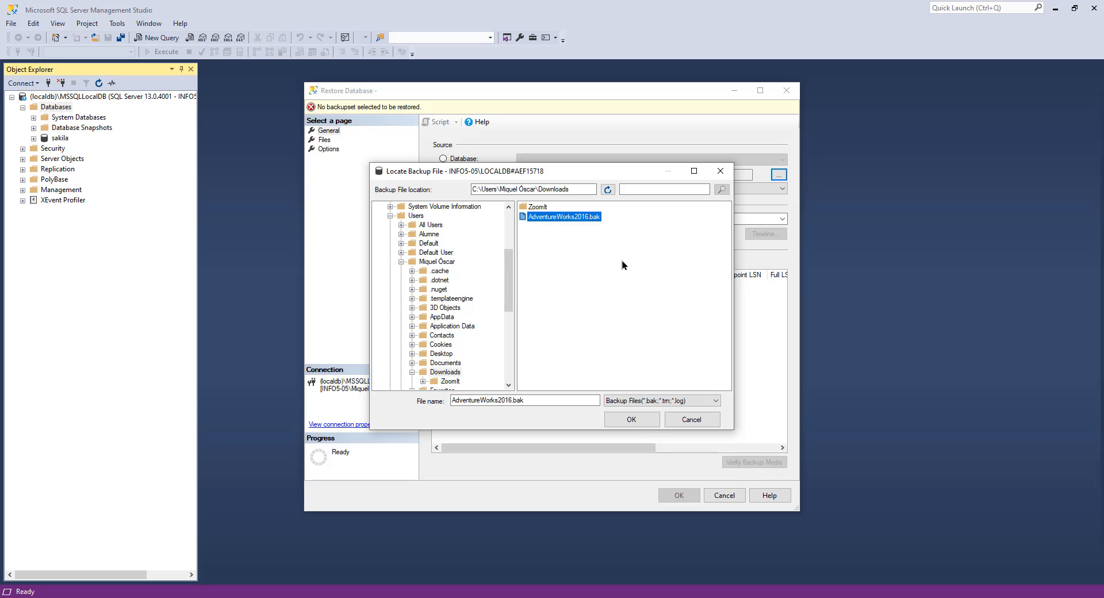
left_click(643, 421)
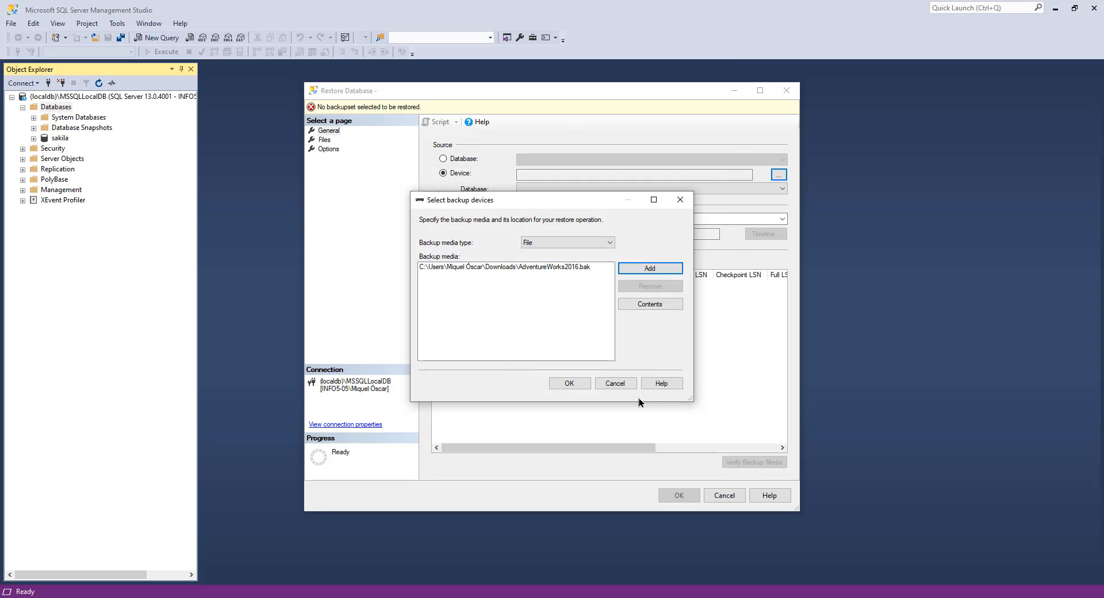
left_click(570, 384)
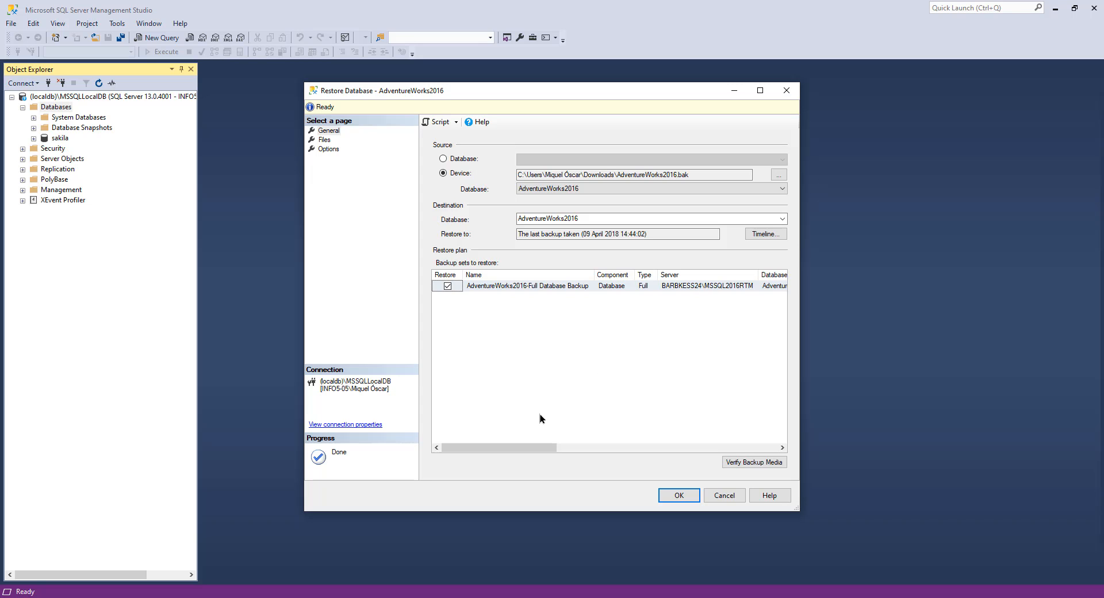
Step: Restore the AdventureWorks2016 database from the selected backup
left_click_drag(525, 446, 444, 448)
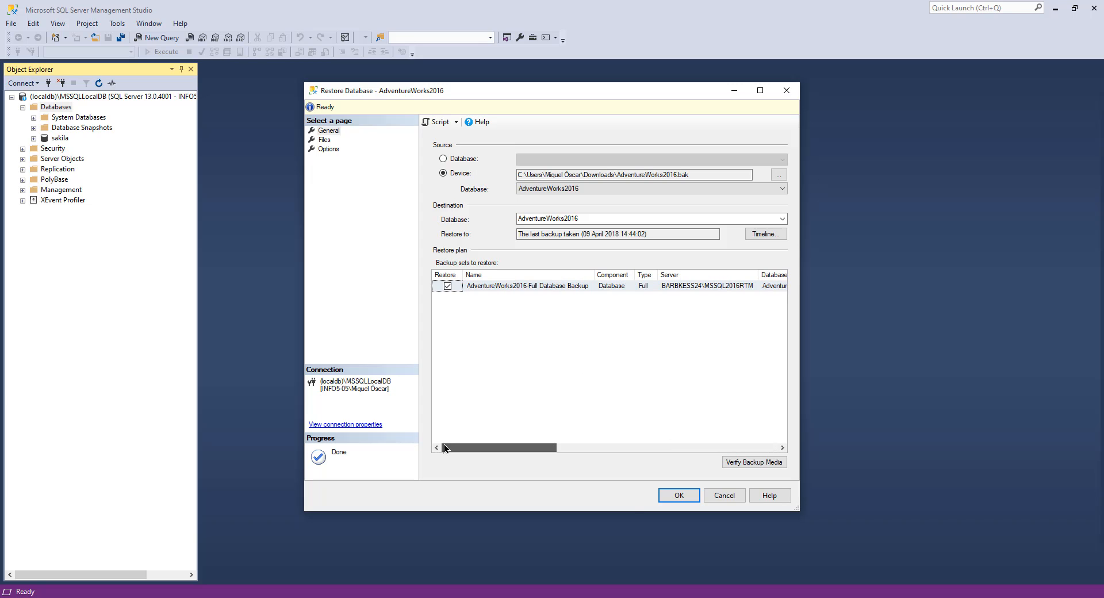
left_click(679, 495)
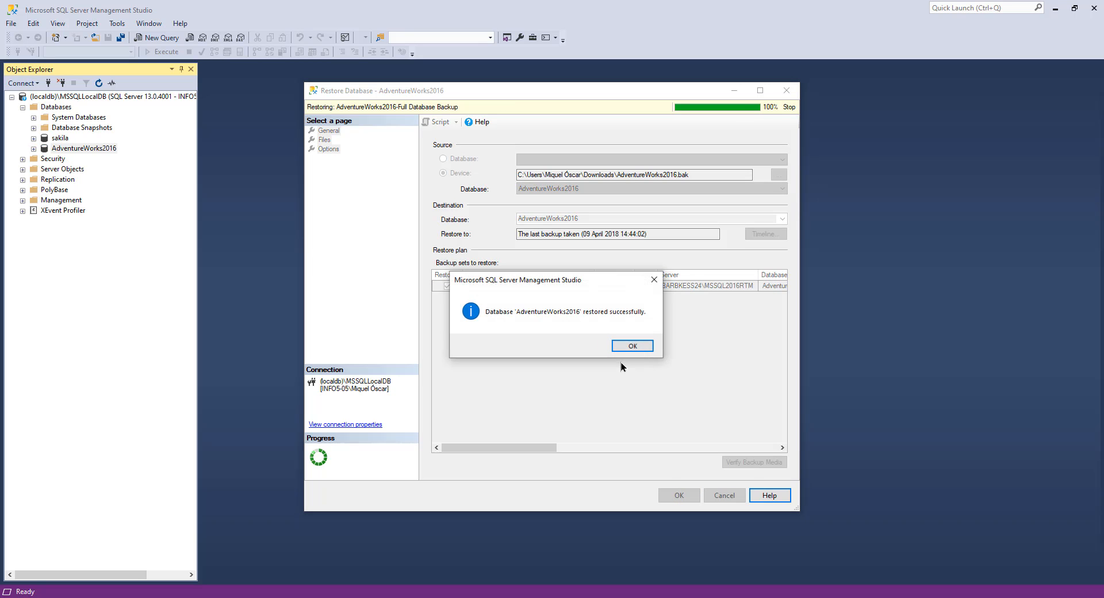
left_click_drag(586, 280, 585, 307)
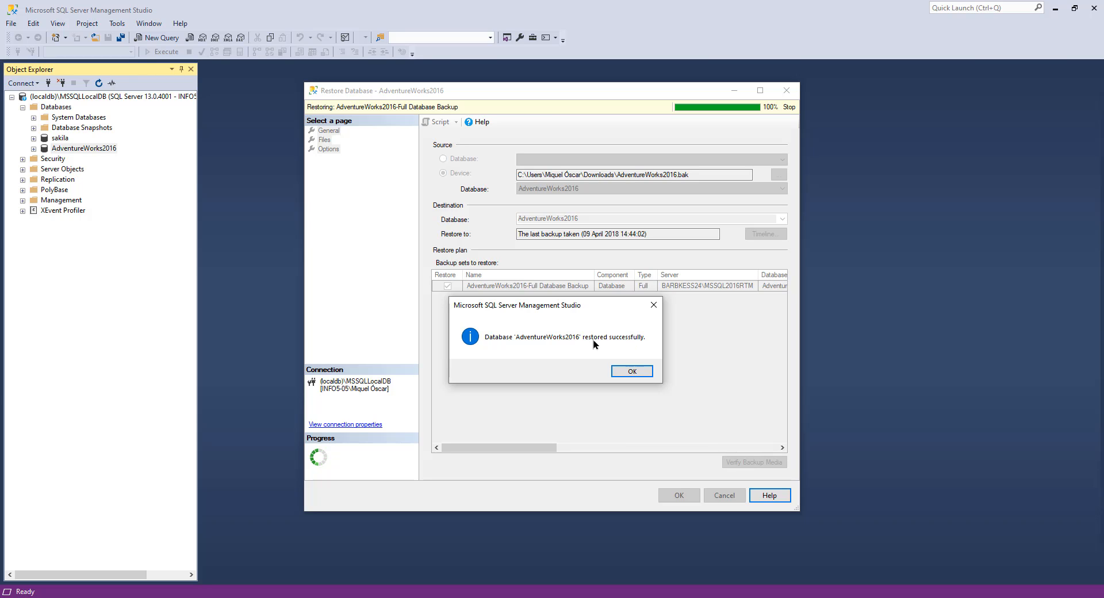
left_click(633, 371)
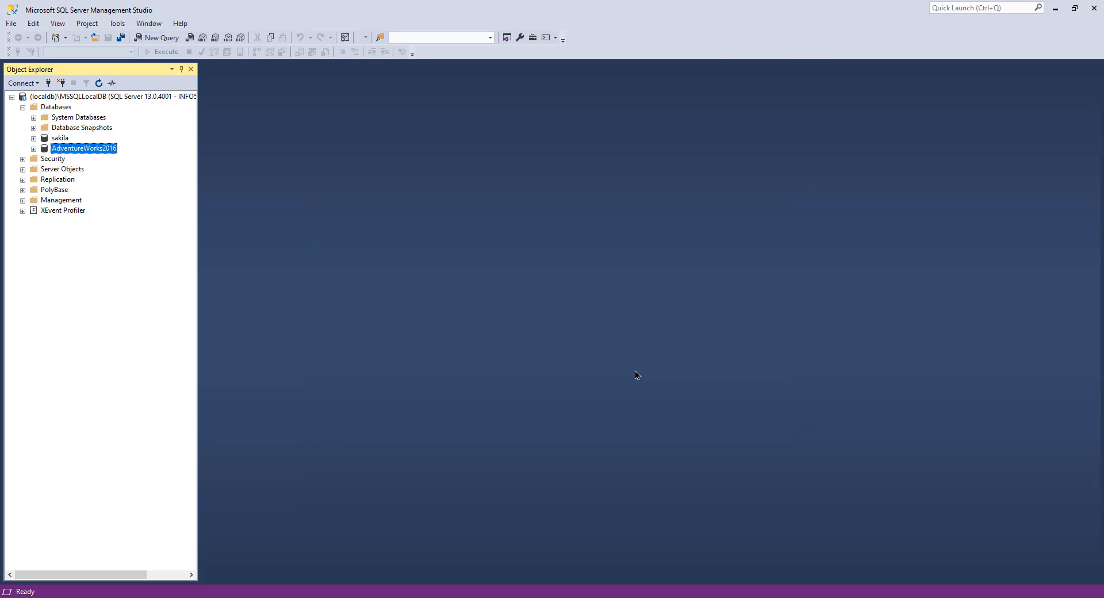
Step: Expand the AdventureWorks2016 database's Tables folder and browse through its Production tables
left_click(33, 149)
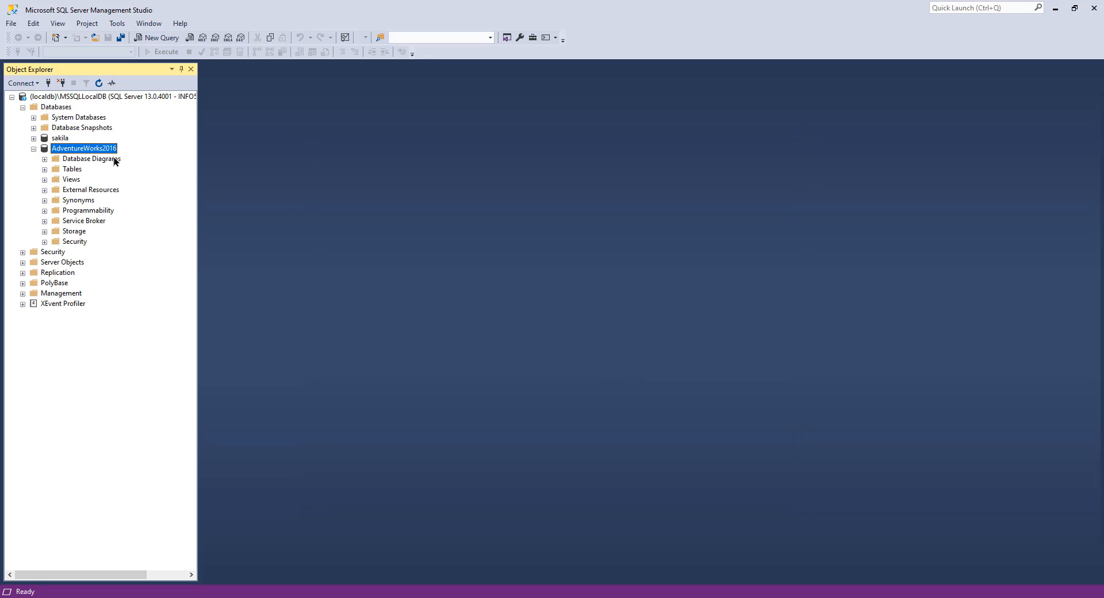
left_click(45, 169)
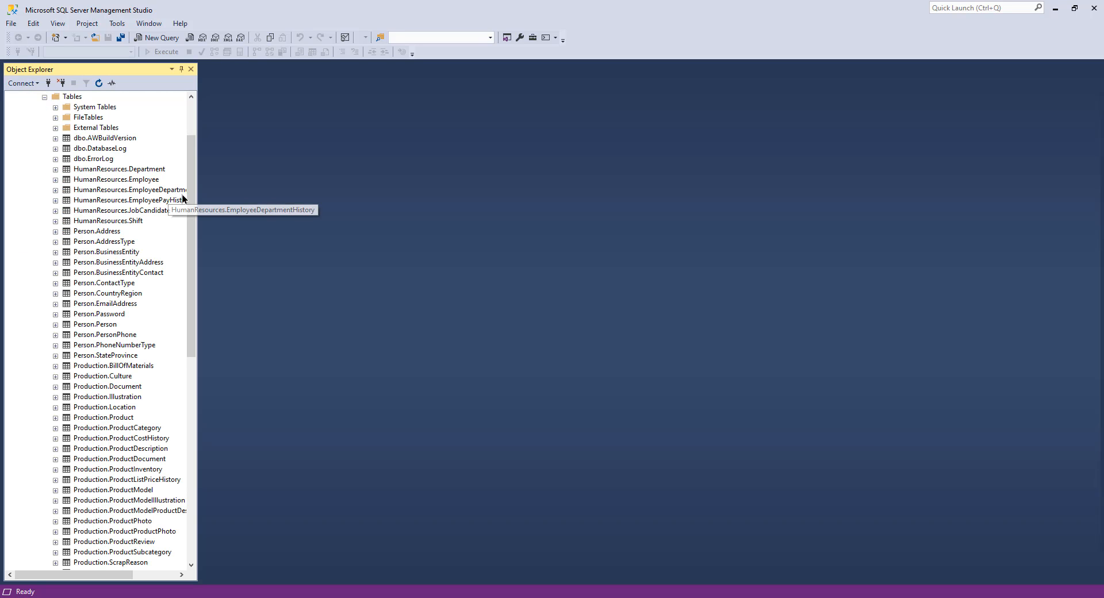
left_click_drag(193, 209, 208, 184)
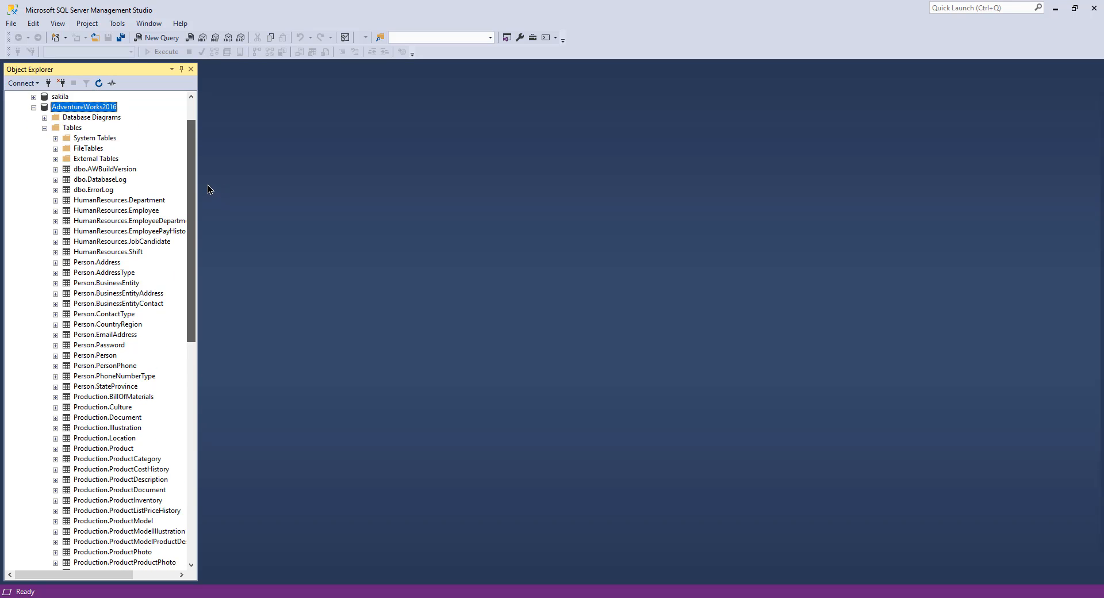
scroll(118, 242, "down", 7)
left_click(117, 241)
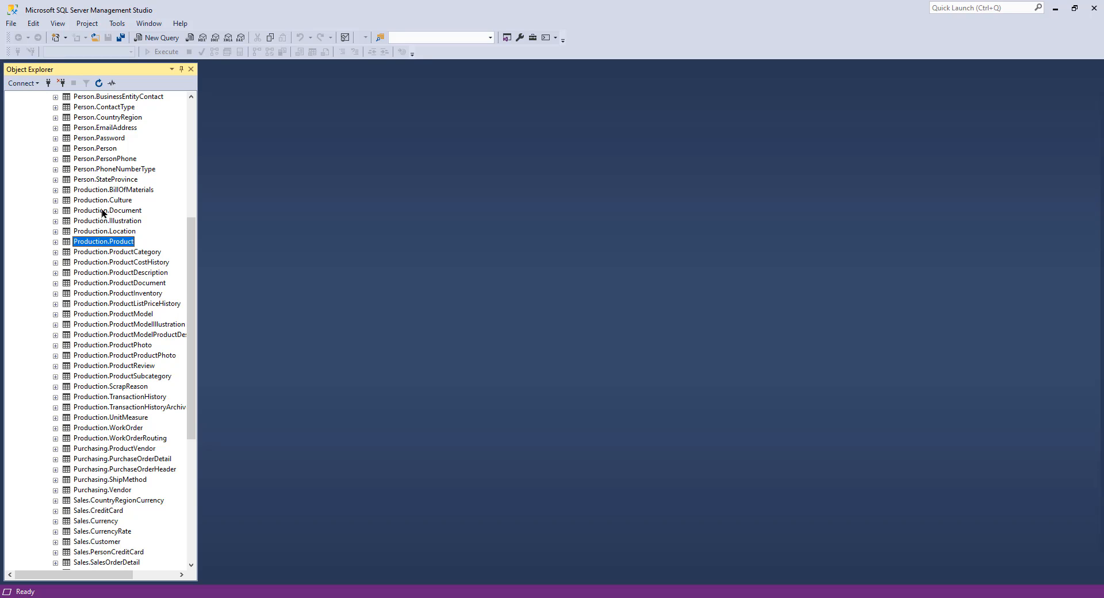
left_click(118, 190)
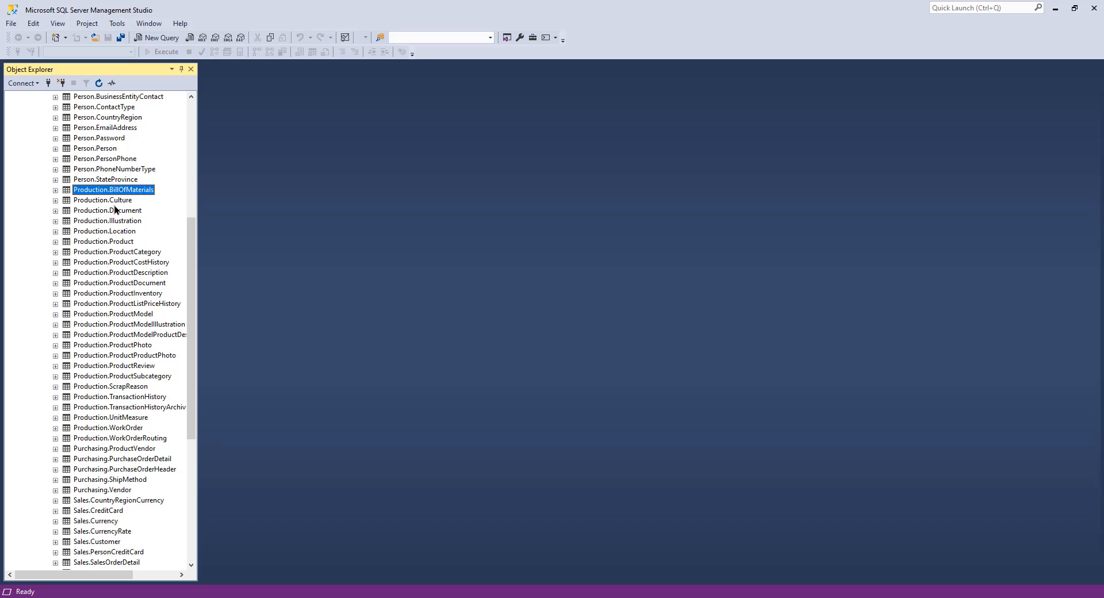
left_click(114, 438)
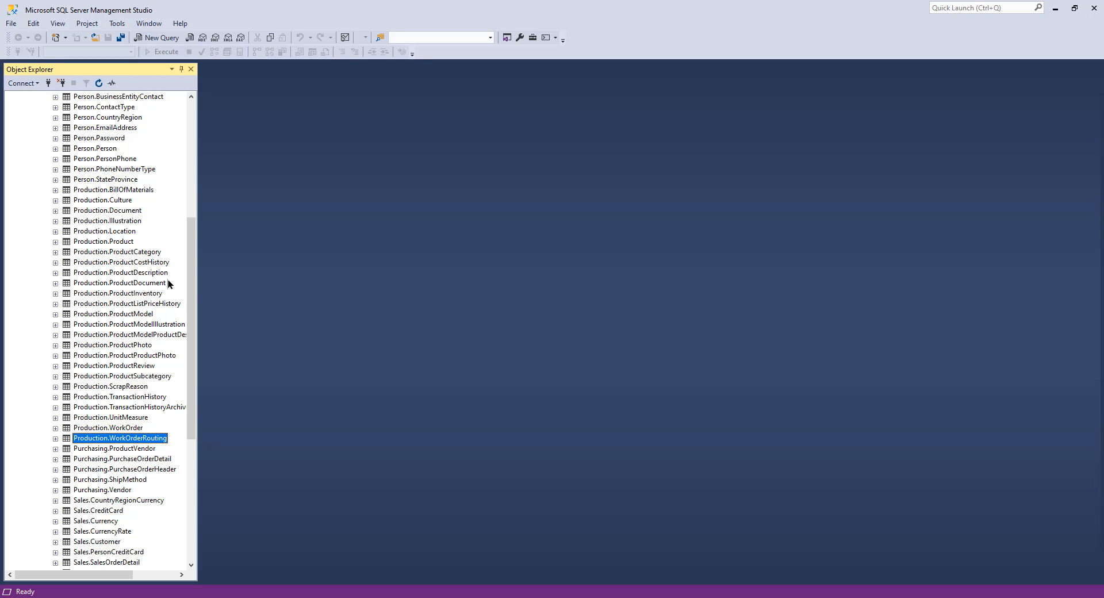
Step: Try to create a new database diagram for the AdventureWorks2016 database
left_click_drag(192, 289, 106, 375)
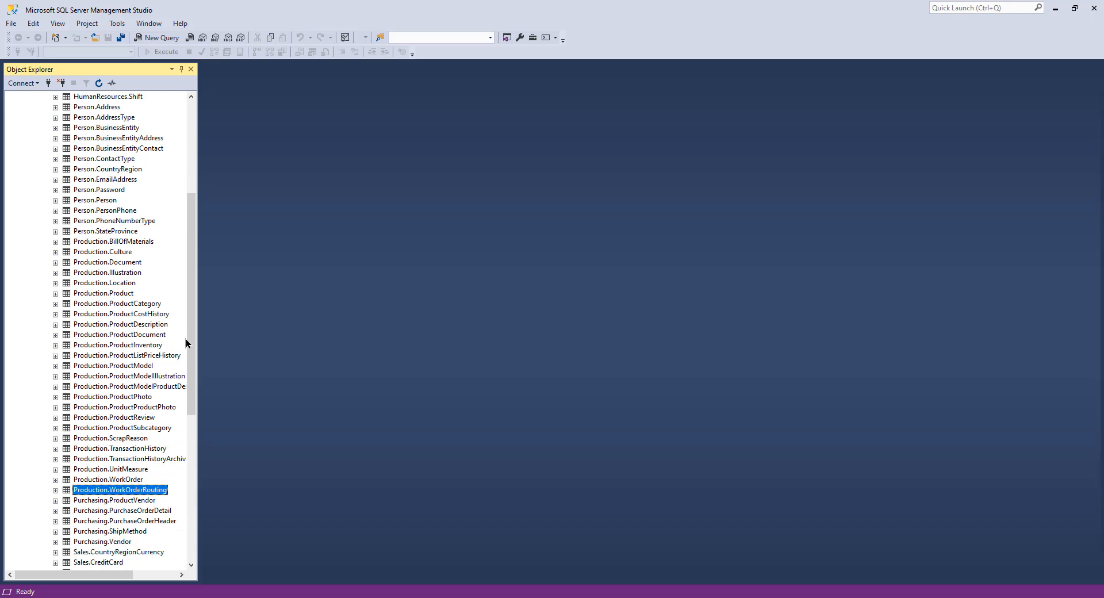
left_click_drag(190, 342, 182, 217)
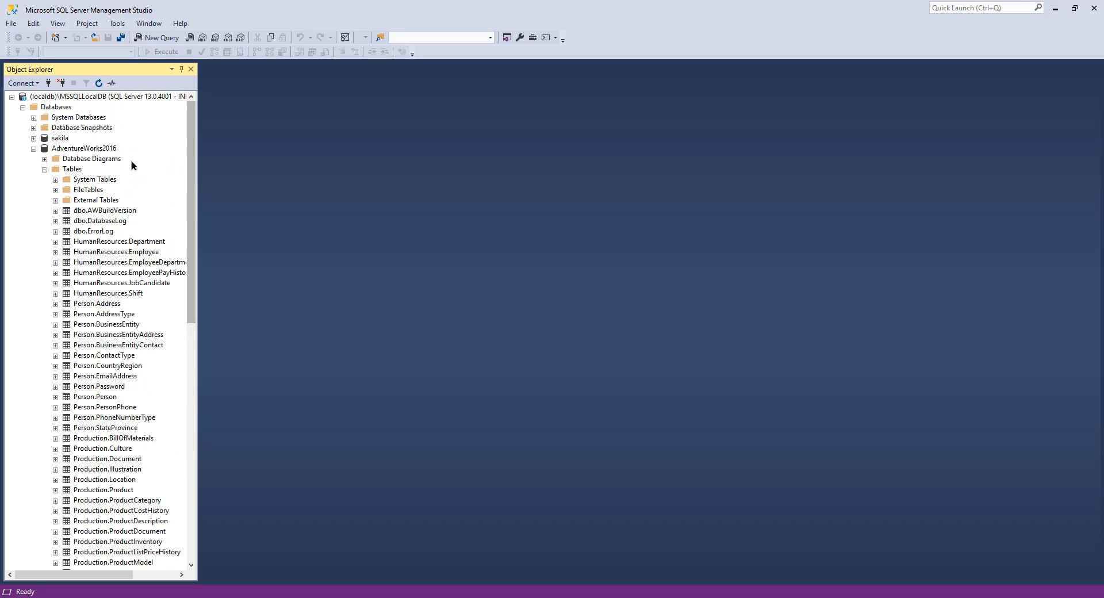
right_click(87, 161)
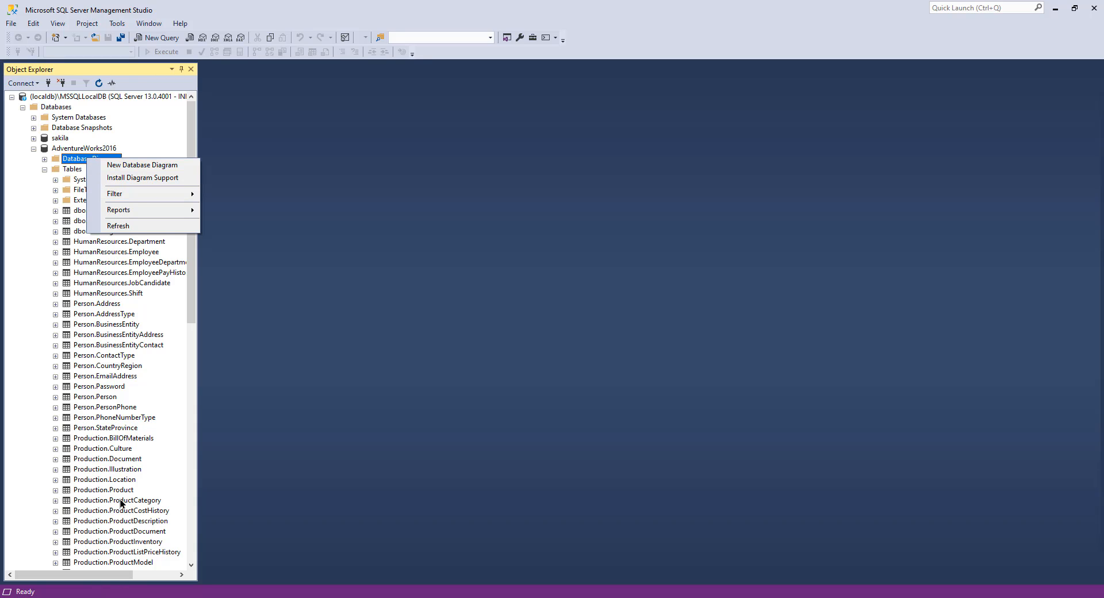
left_click(145, 165)
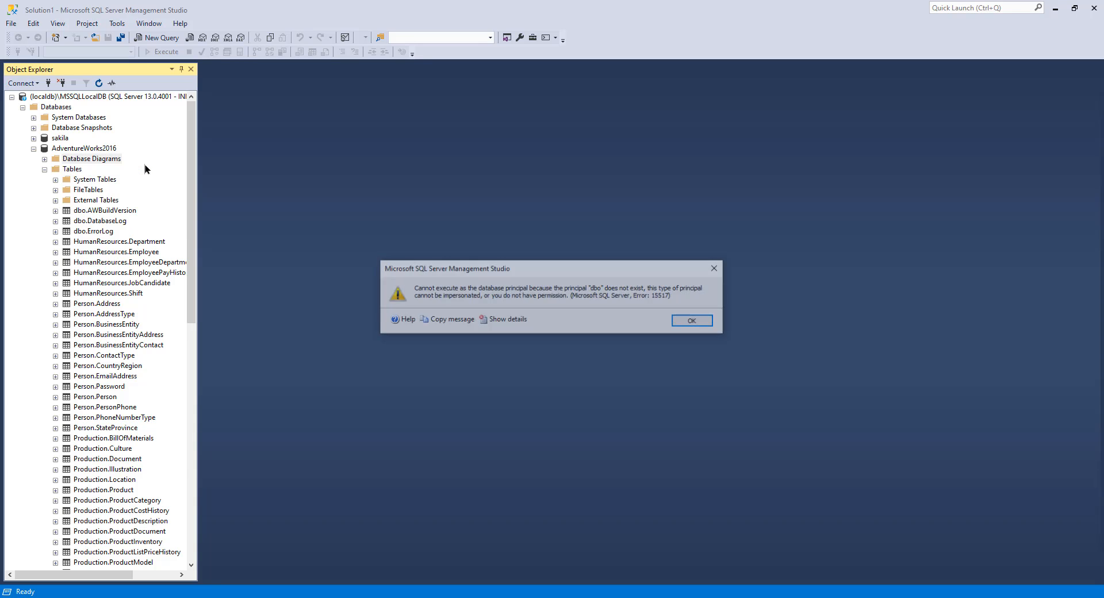
mouse_move(501, 270)
left_mouse_down()
mouse_move(499, 261)
mouse_move(498, 279)
left_mouse_up()
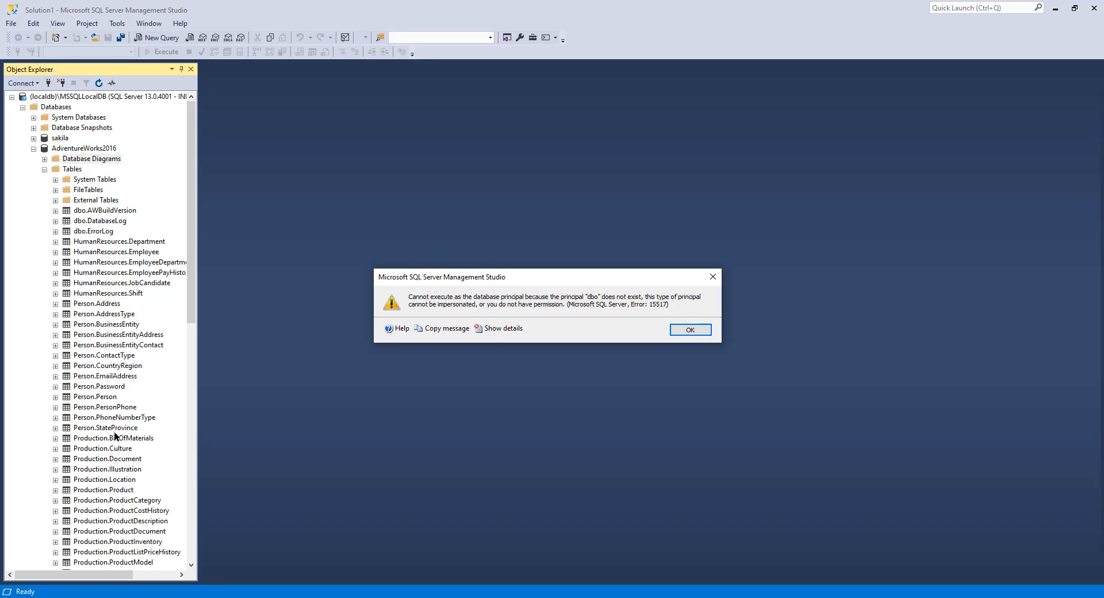
left_click_drag(562, 278, 543, 279)
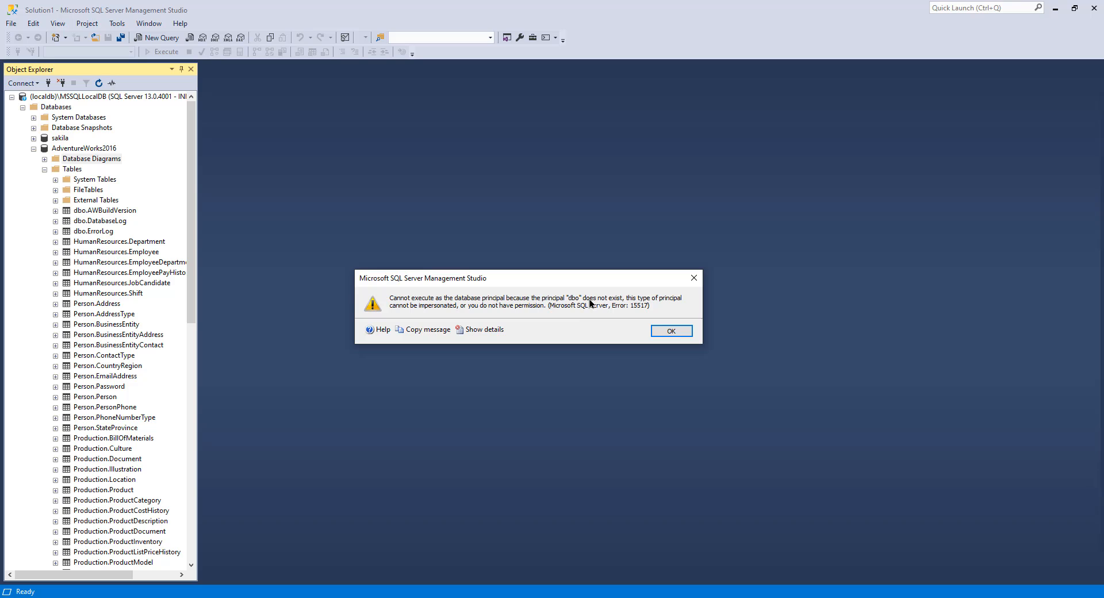
left_click(671, 331)
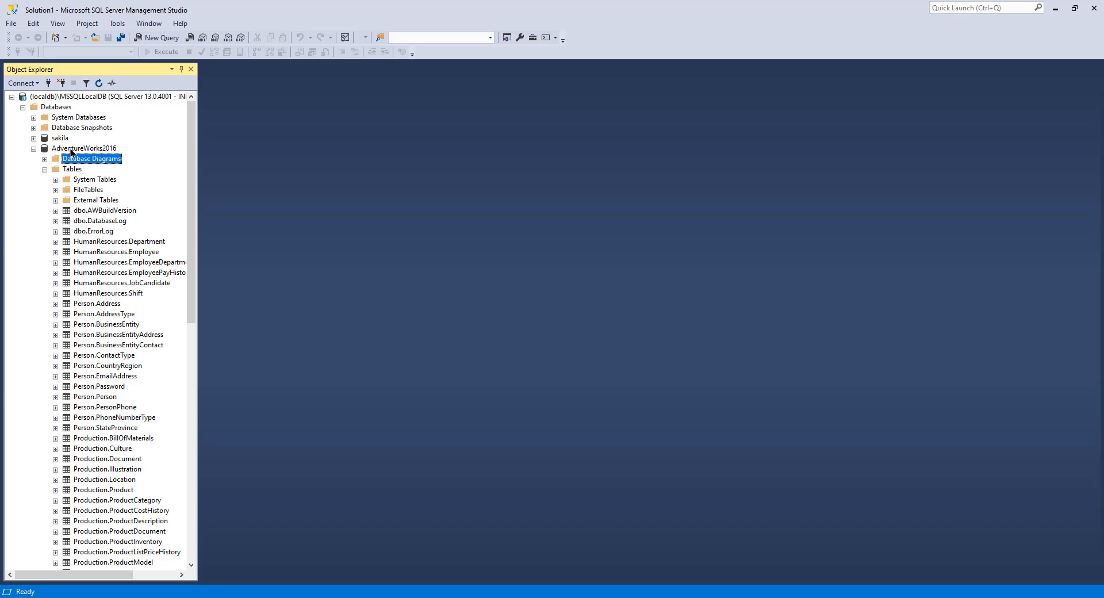
Step: Set the AdventureWorks2016 database owner to sa in the database properties
right_click(71, 151)
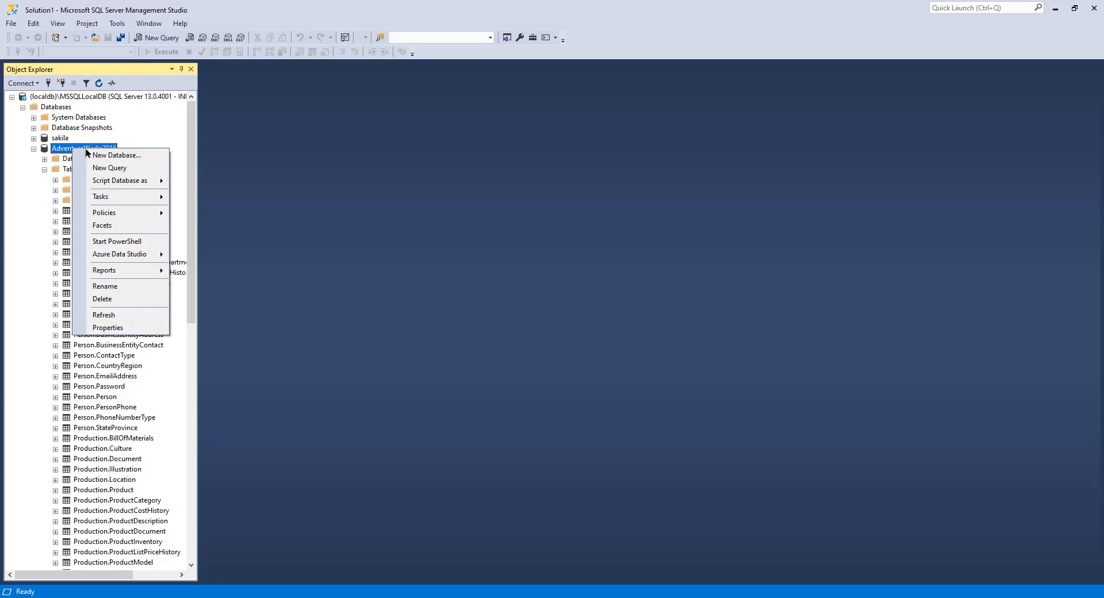
left_click(113, 329)
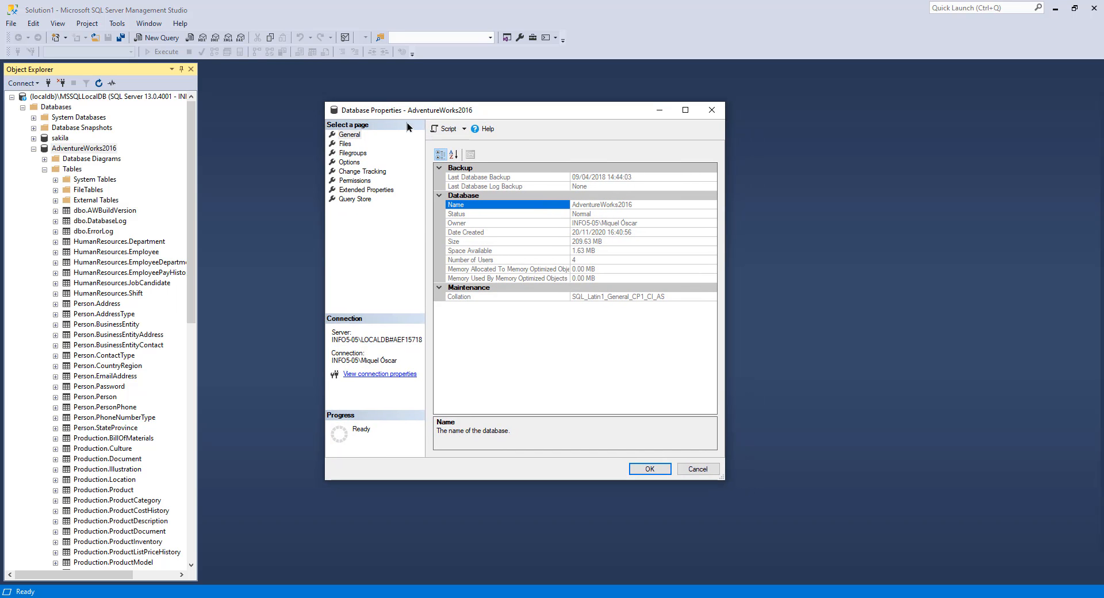
left_click(345, 144)
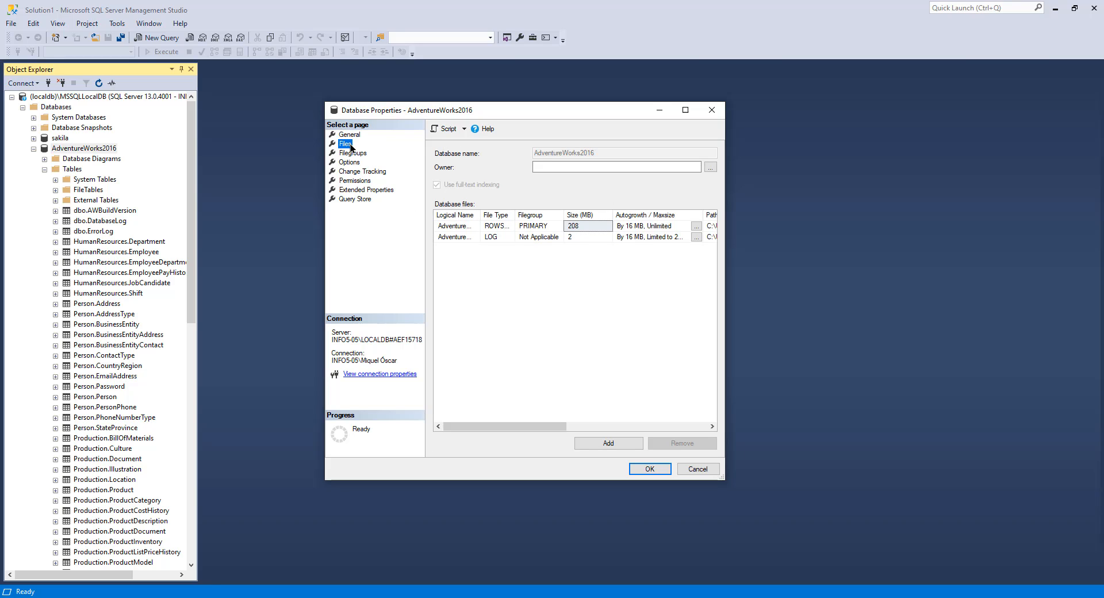
left_click(541, 165)
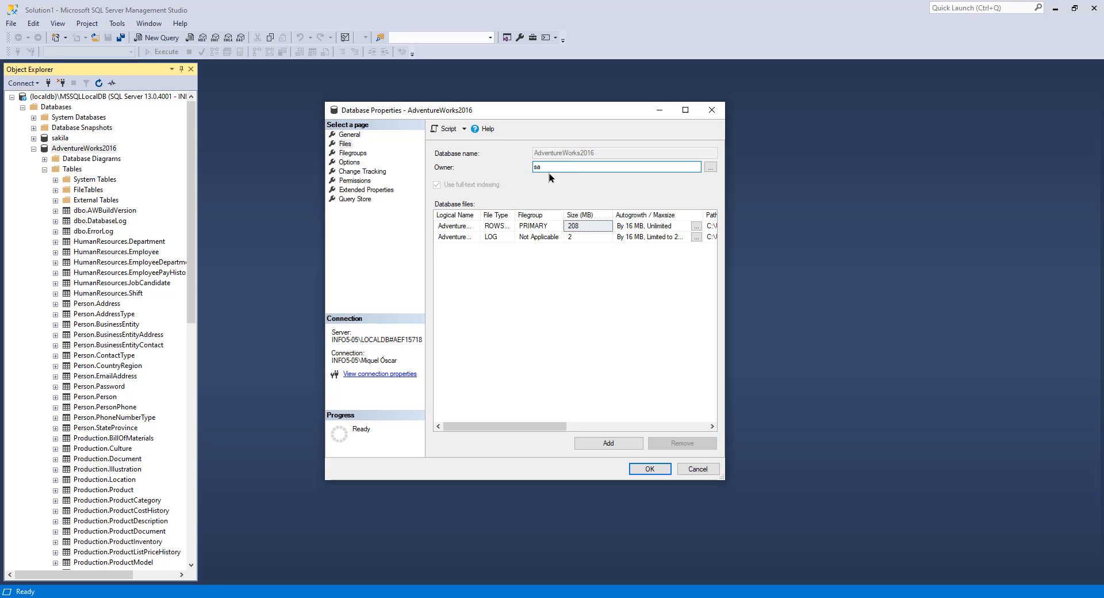
left_click_drag(551, 114, 539, 129)
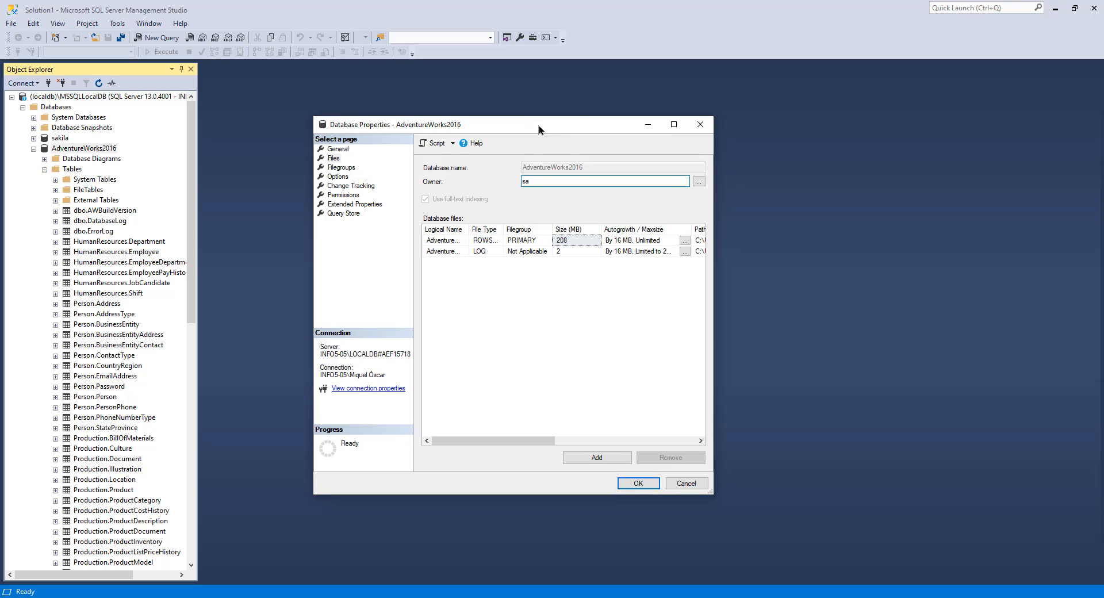
left_click_drag(533, 181, 520, 181)
left_click(639, 483)
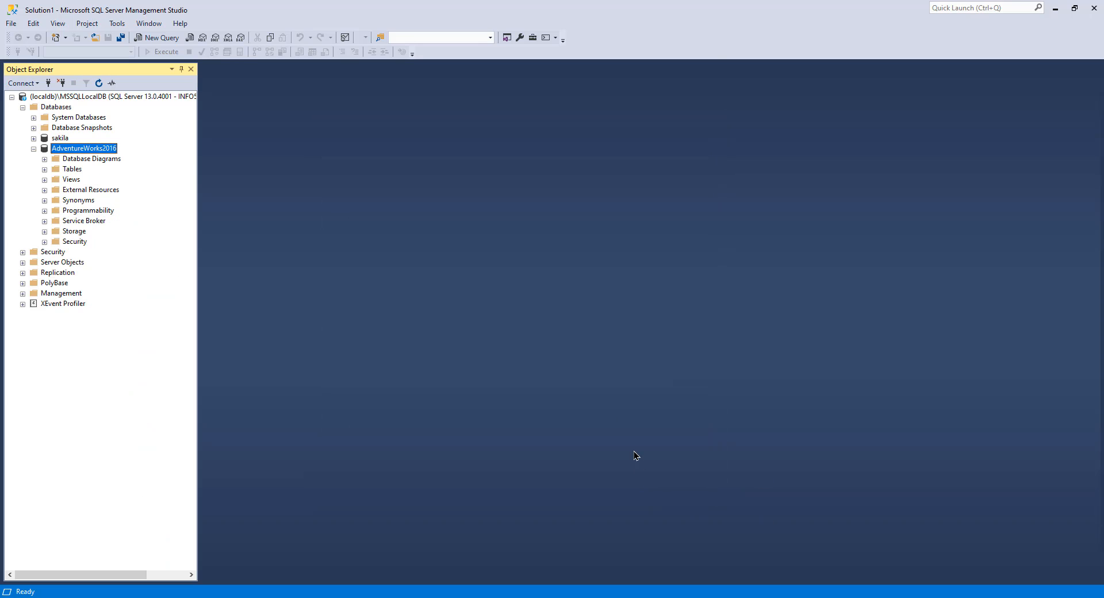
Step: Create a new database diagram, agreeing to install the diagramming support objects
right_click(75, 159)
left_click(155, 163)
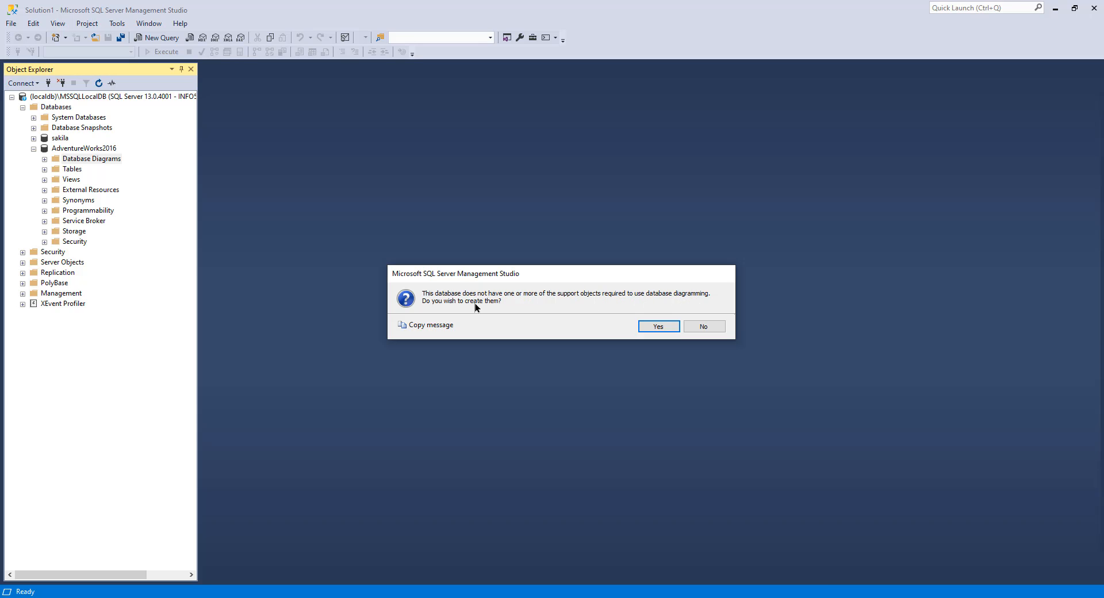
left_click(656, 328)
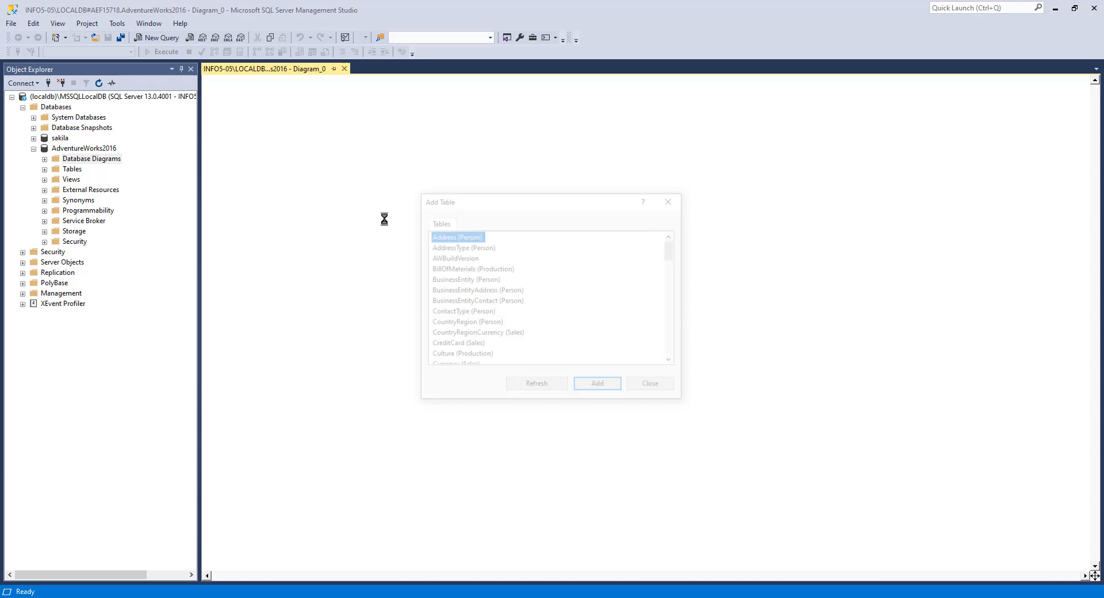
Step: Add the Culture and Document Production tables to the diagram
mouse_move(682, 255)
left_mouse_down()
mouse_move(685, 302)
mouse_move(682, 253)
left_mouse_up()
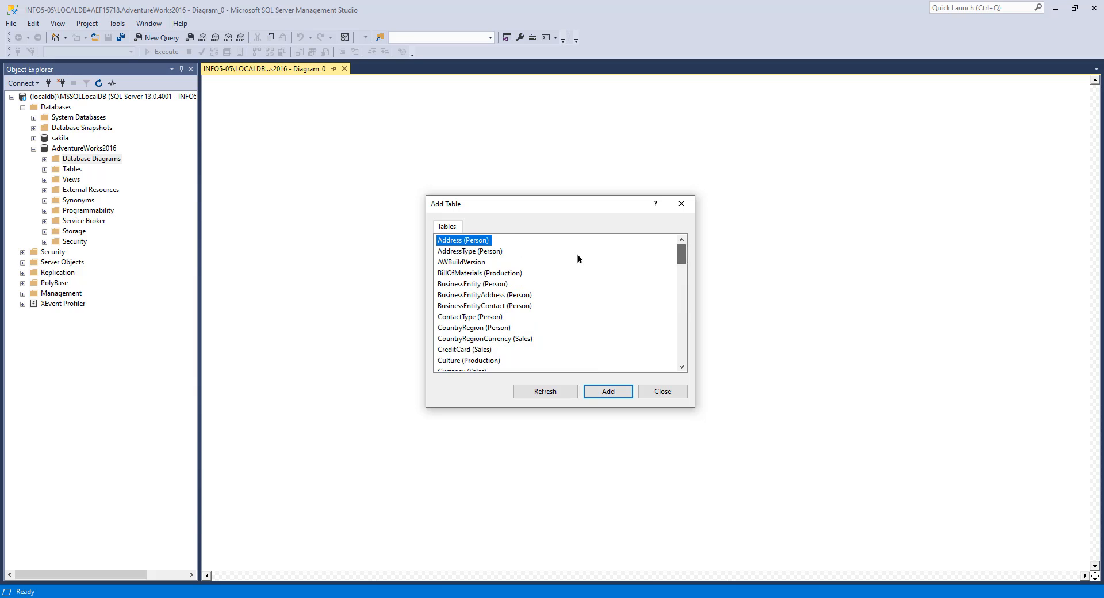
left_click(514, 274)
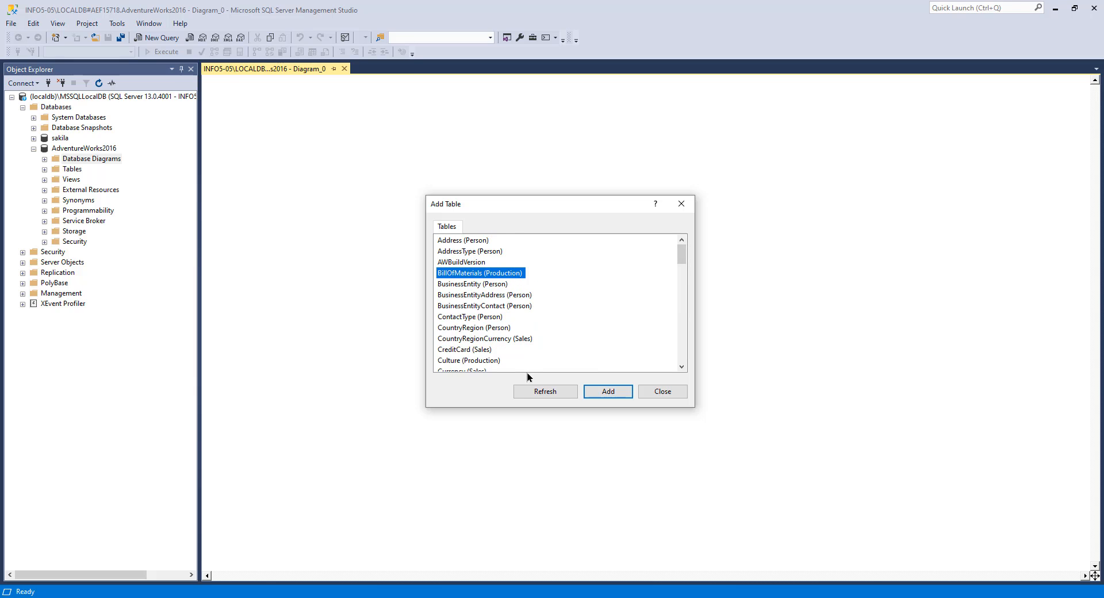
scroll(525, 297, "down", 2)
left_click(525, 295)
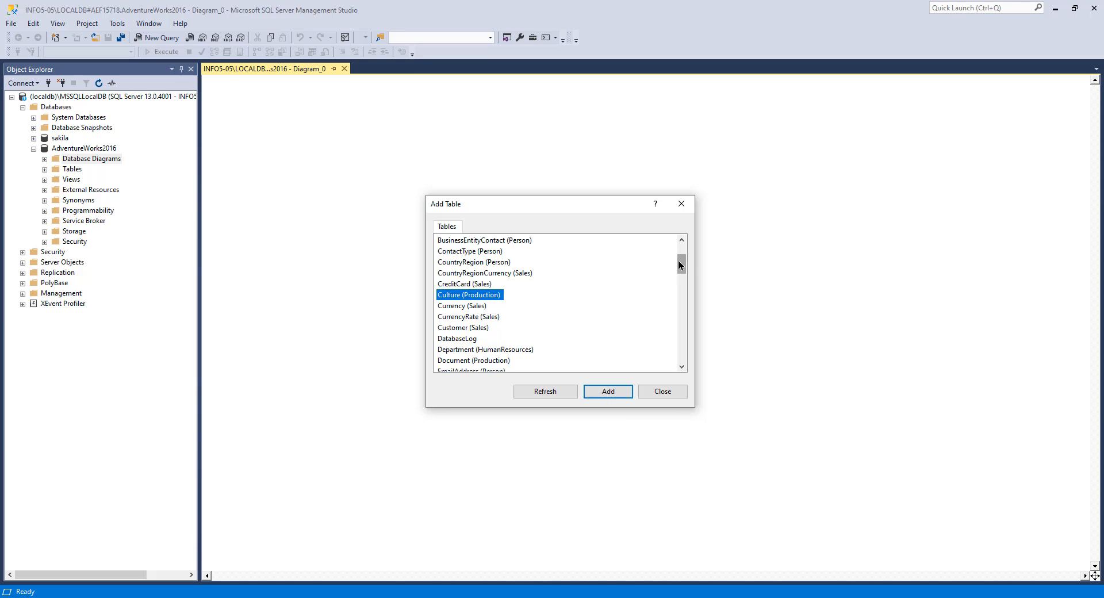
left_click(608, 391)
scroll(563, 322, "down", 3)
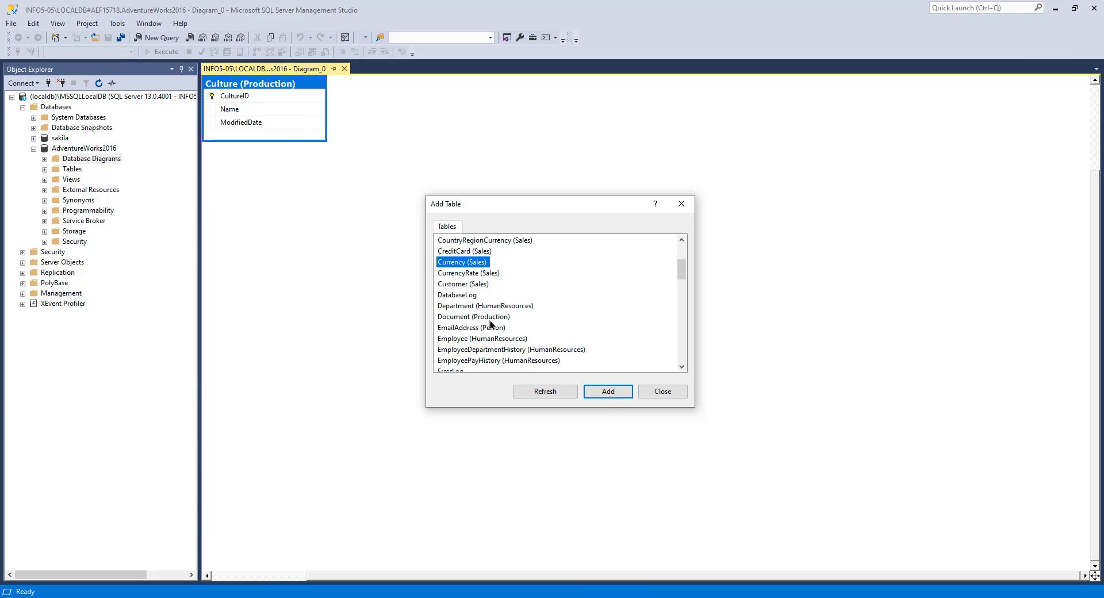
left_click(477, 284)
left_click(609, 391)
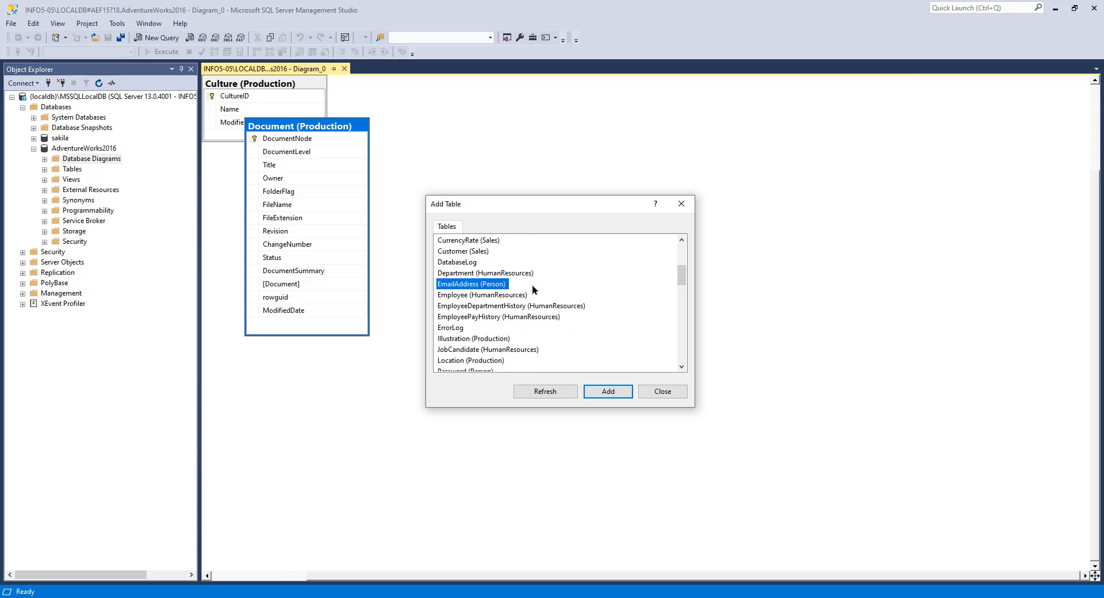
Step: Add the Illustration and Product Production tables to the diagram
scroll(534, 299, "down", 1)
double_click(540, 305)
scroll(523, 318, "down", 3)
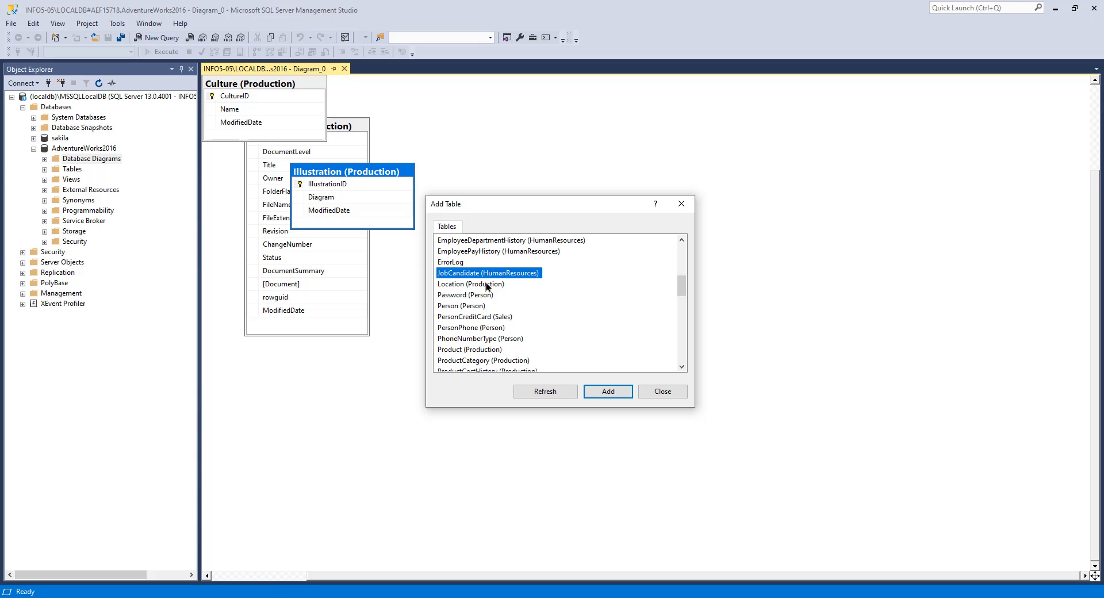
scroll(529, 316, "down", 2)
left_click(492, 284)
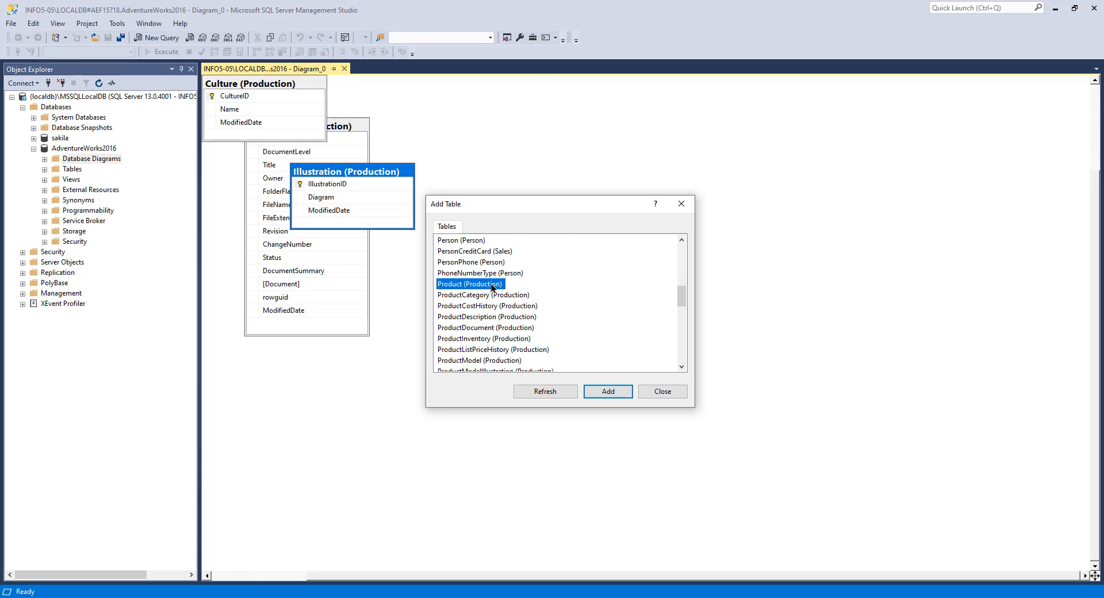
left_click(608, 391)
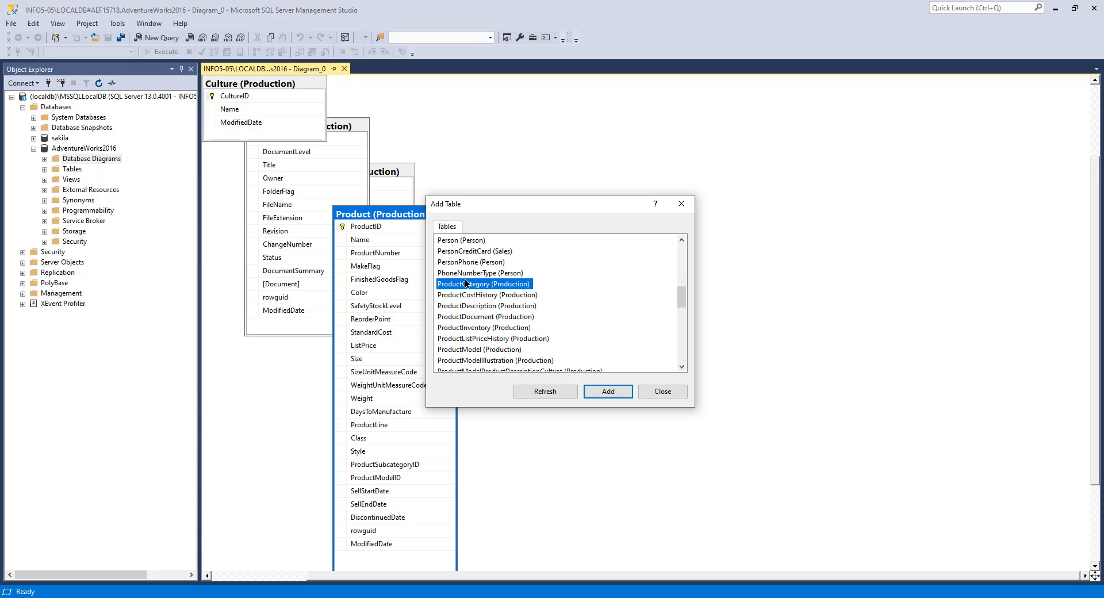
Step: Add the ProductCategory, ProductDescription, ProductDocument, ProductModel and ProductModelIllustration tables to the diagram
left_click(609, 391)
left_click(485, 296)
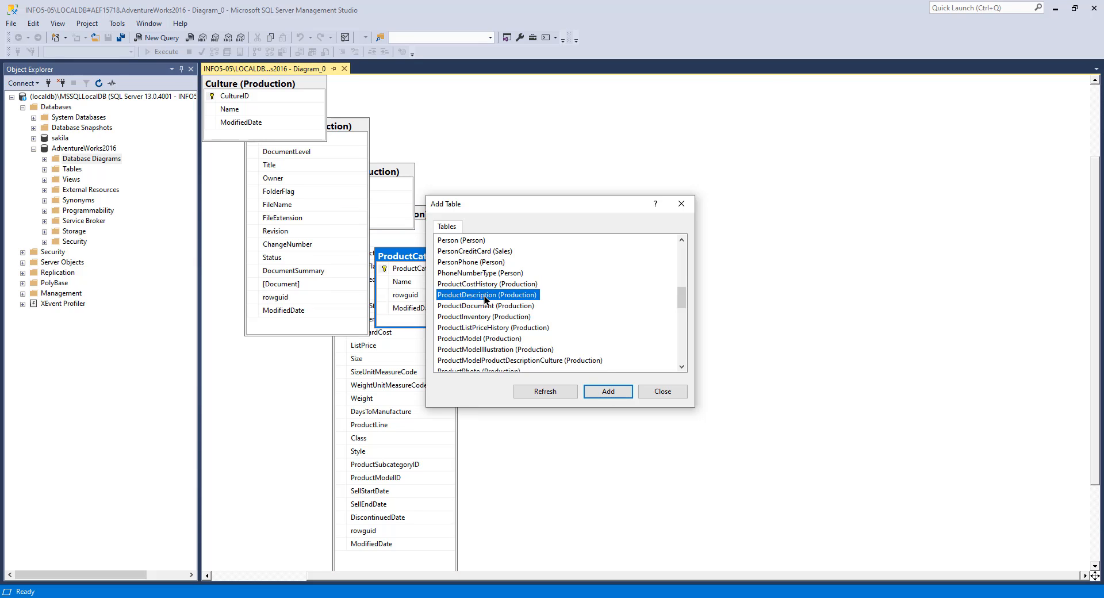
left_click(608, 391)
left_click(608, 391)
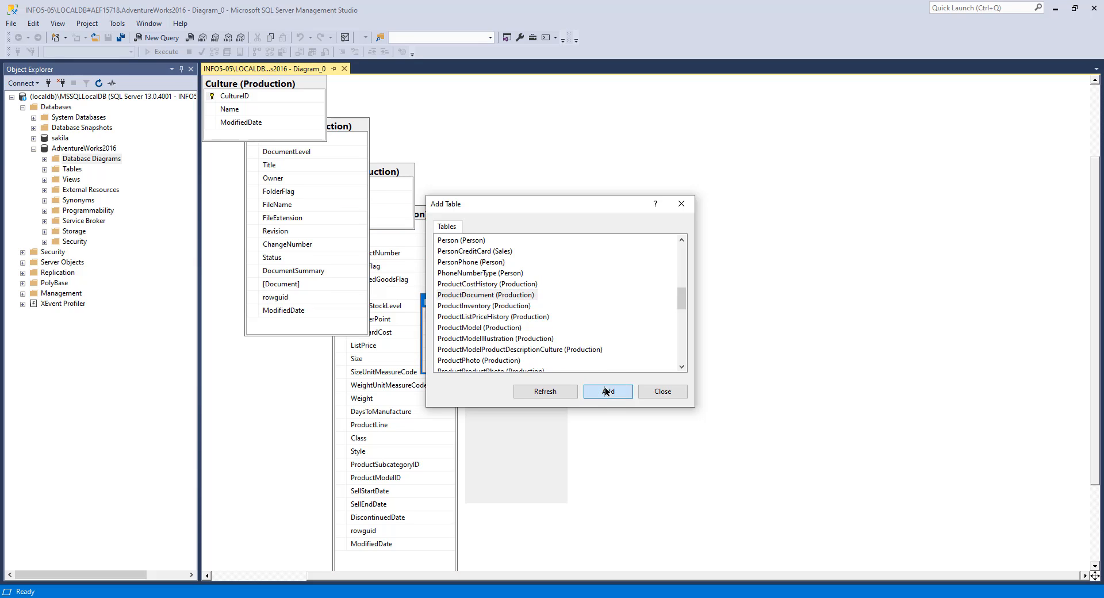
left_click(497, 306)
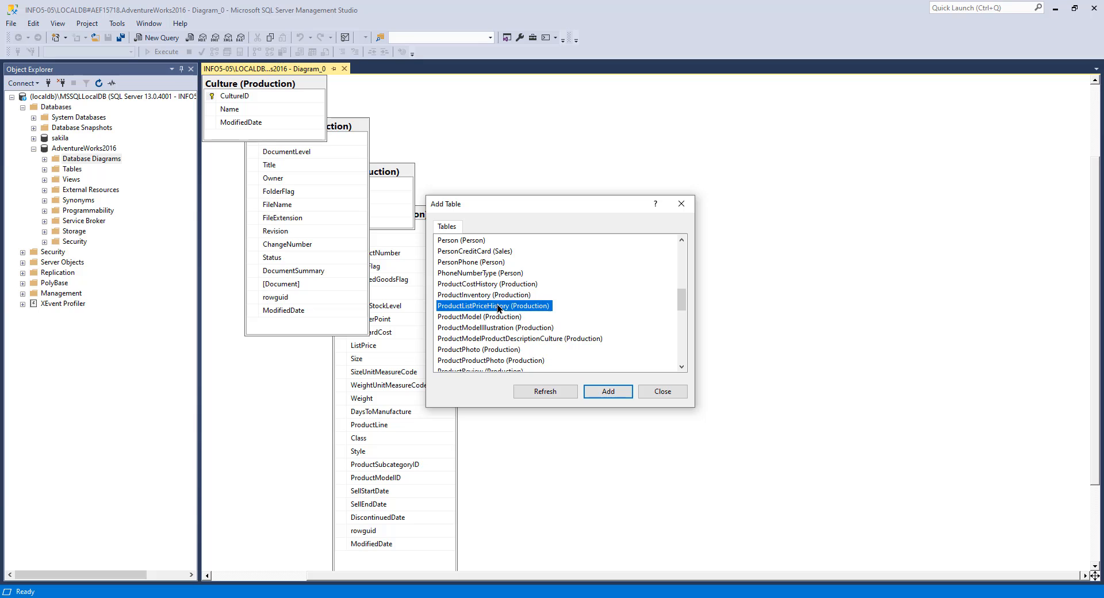
double_click(485, 317)
double_click(485, 317)
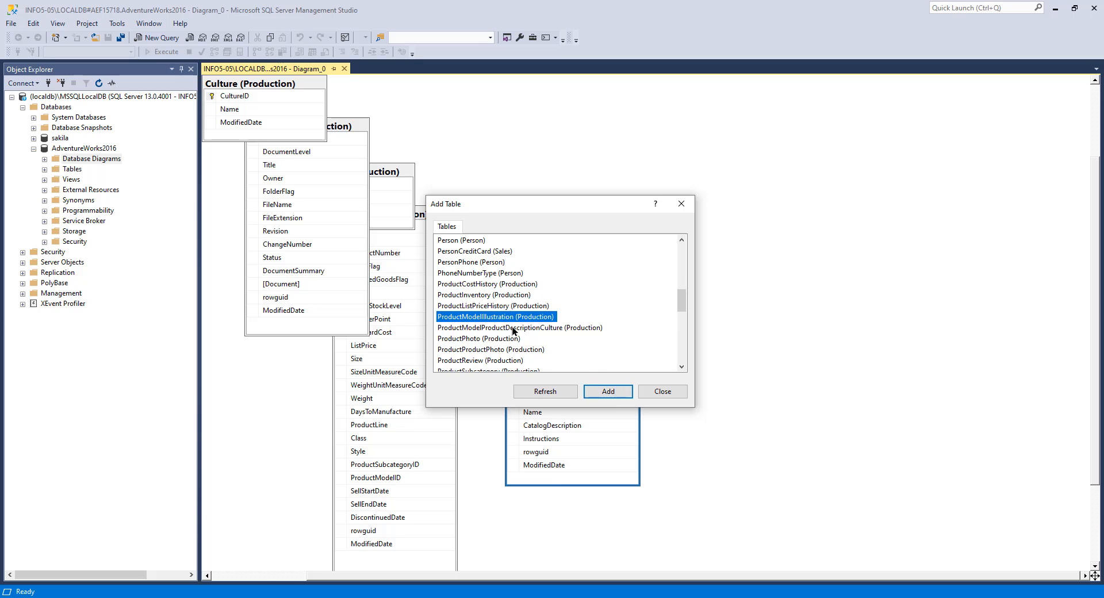
Step: Add ProductModelProductDescriptionCulture, ProductPhoto, ProductProductPhoto and ProductReview tables to the diagram
scroll(483, 313, "down", 1)
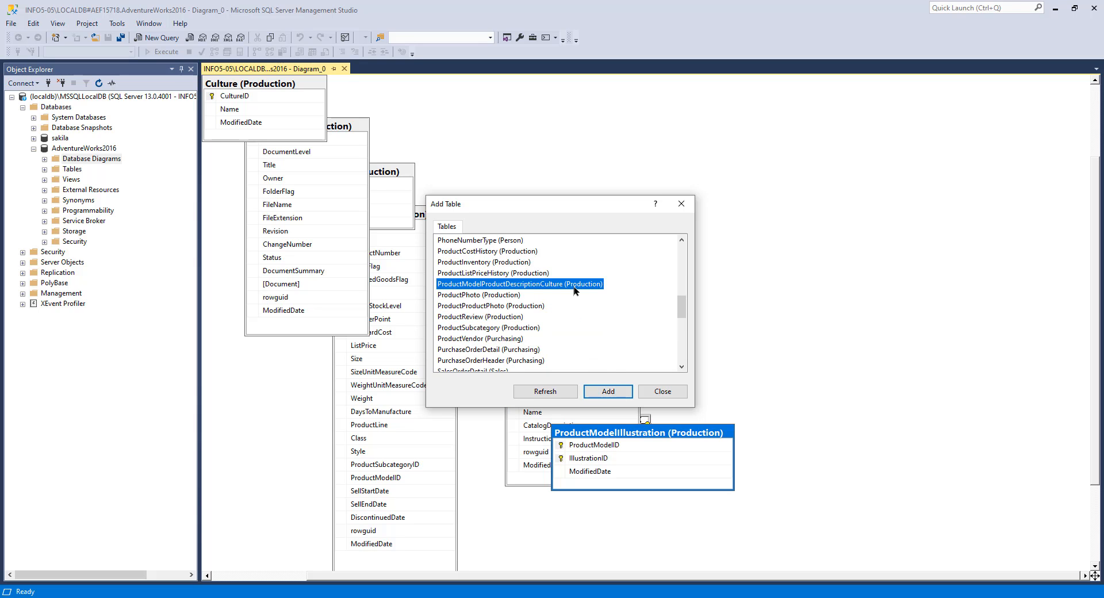
left_click(612, 392)
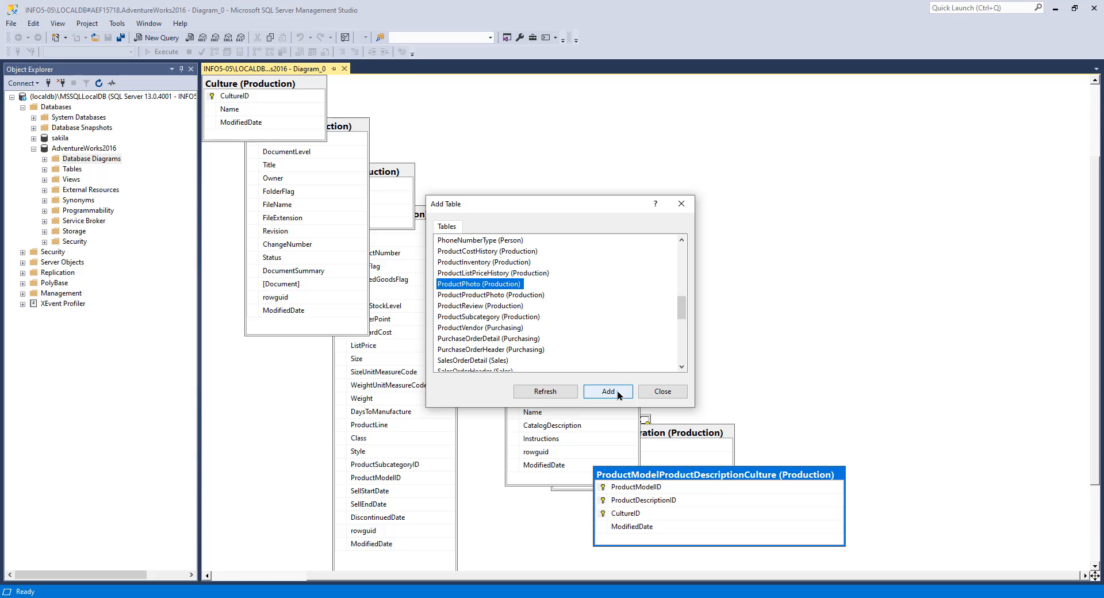
left_click(618, 391)
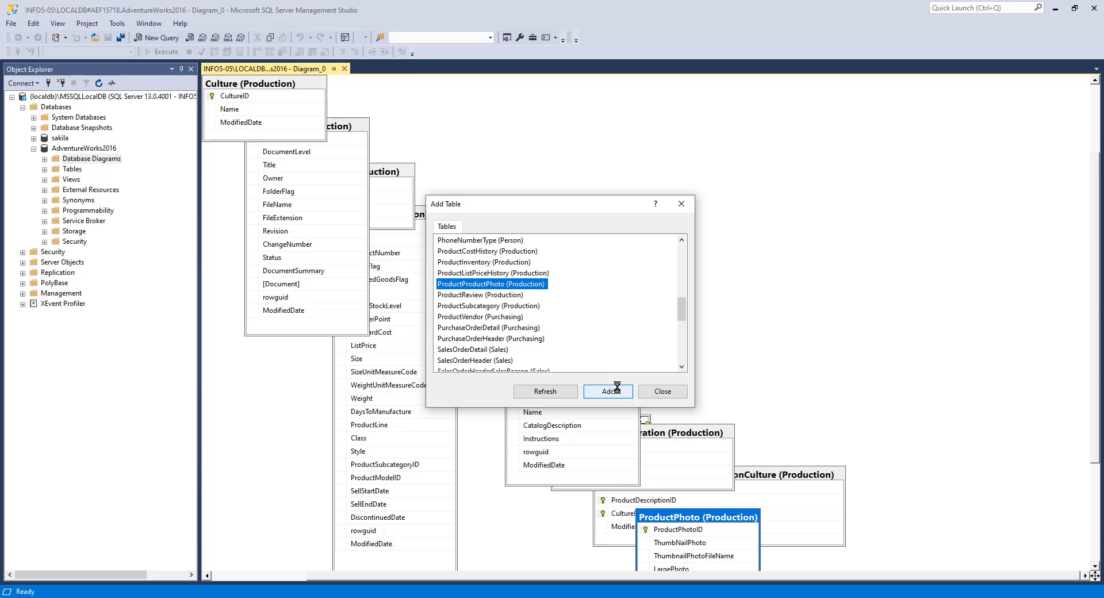
double_click(537, 287)
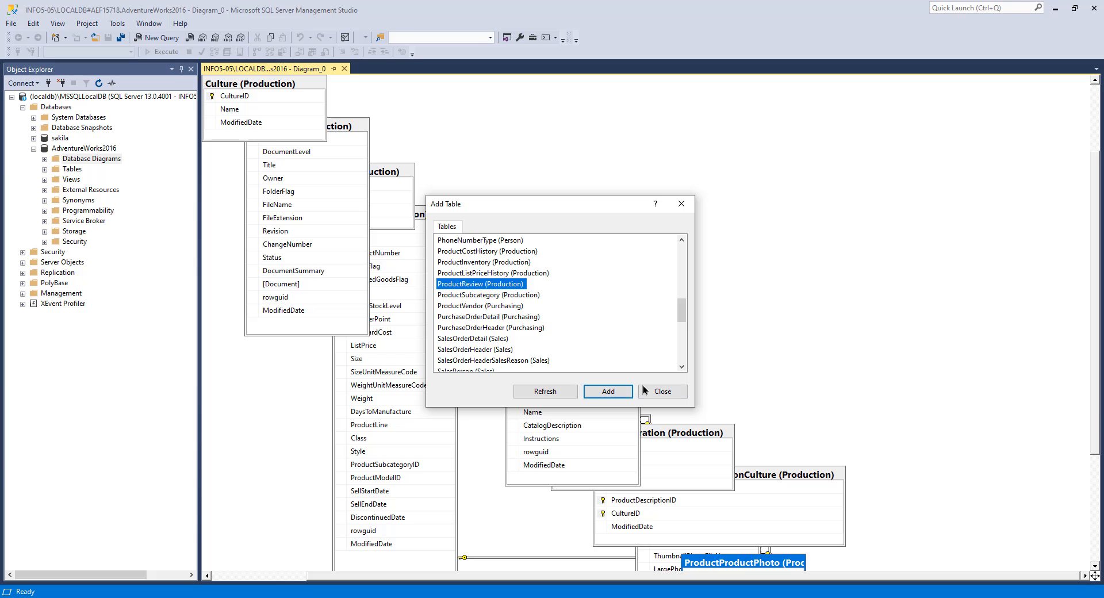
left_click(622, 390)
left_click(611, 388)
left_click(518, 305)
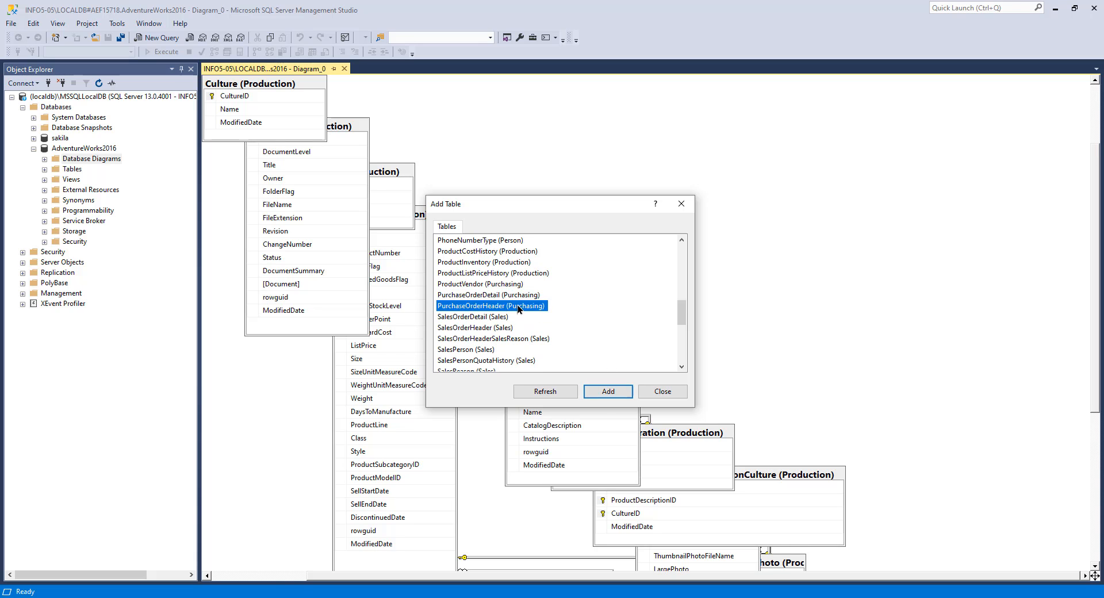
Step: Browse the remaining tables in the Add Table list and close the dialog
left_click(523, 317)
scroll(535, 325, "down", 3)
left_click(492, 316)
scroll(547, 311, "down", 2)
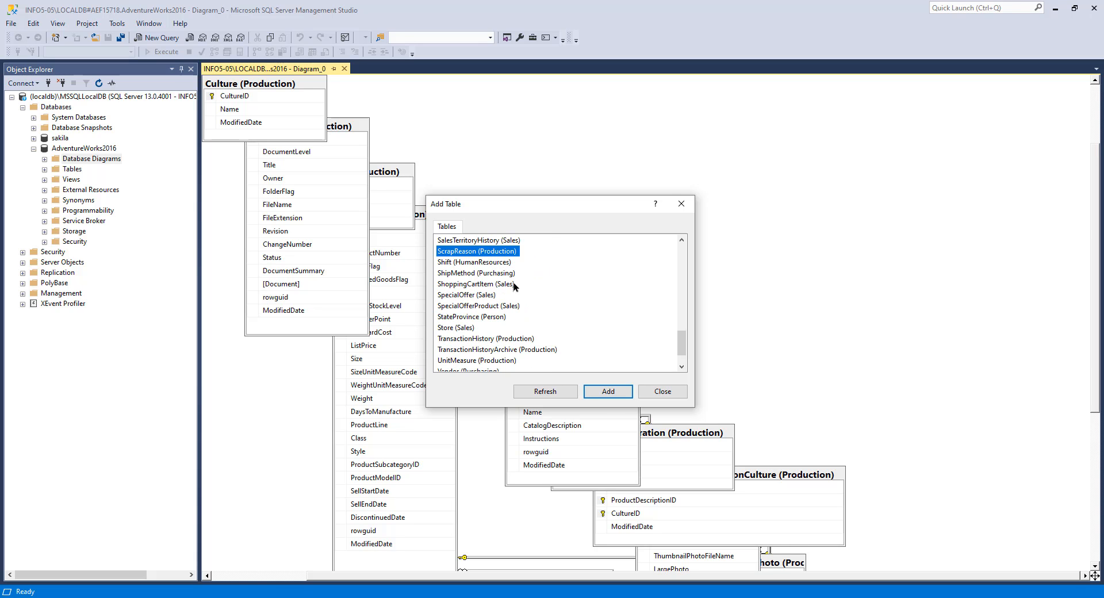
scroll(506, 311, "down", 3)
left_click(506, 306)
left_click(524, 317)
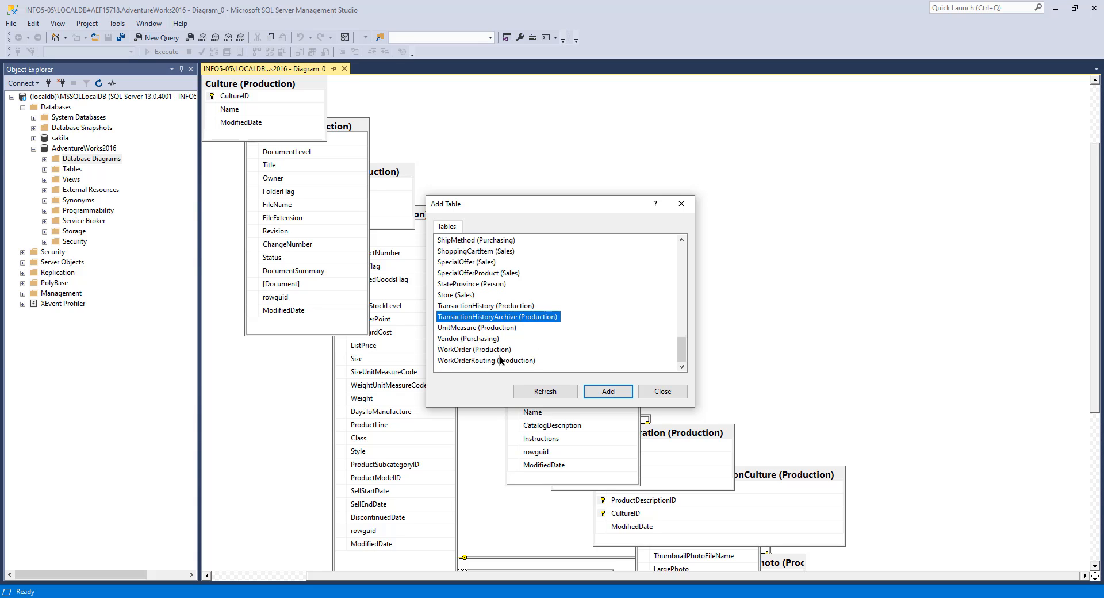
left_click(500, 360)
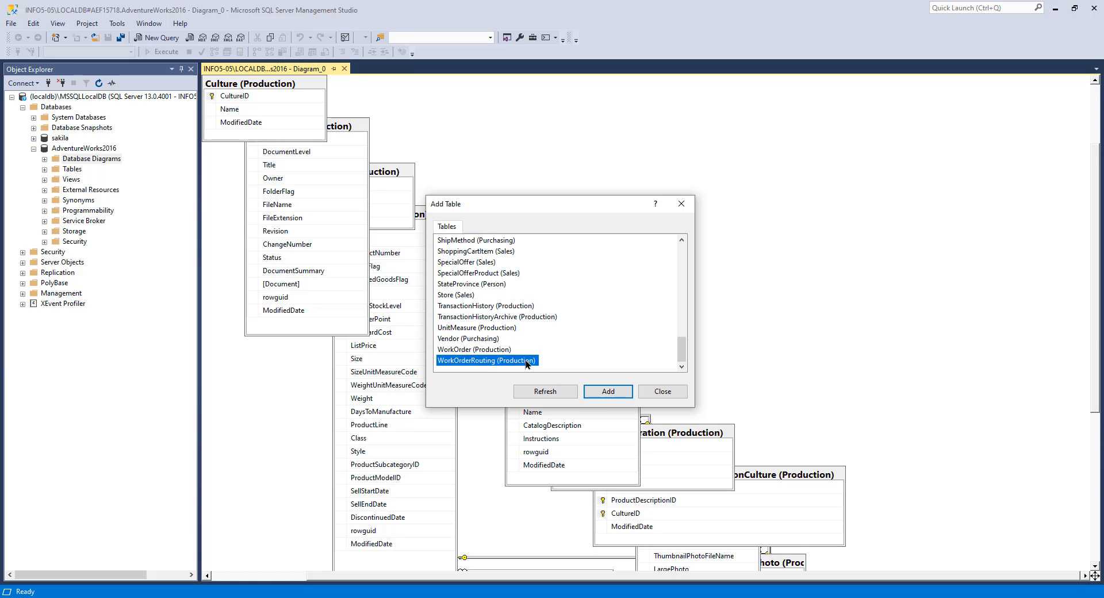
left_click(662, 392)
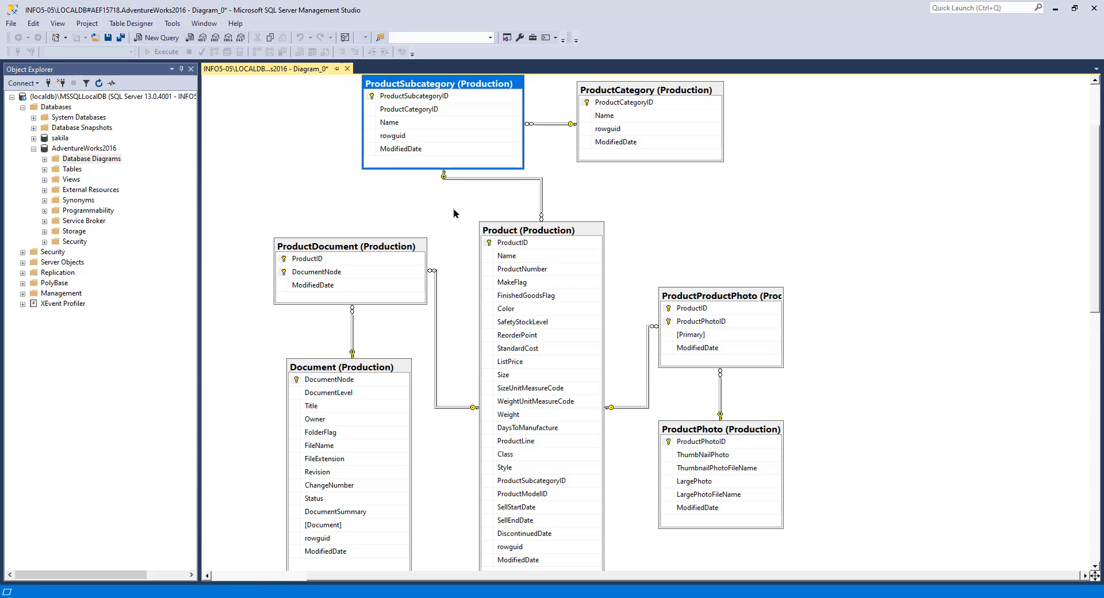
Step: Narrow the Object Explorer pane to widen the diagram area
scroll(802, 450, "down", 5)
scroll(799, 453, "down", 6)
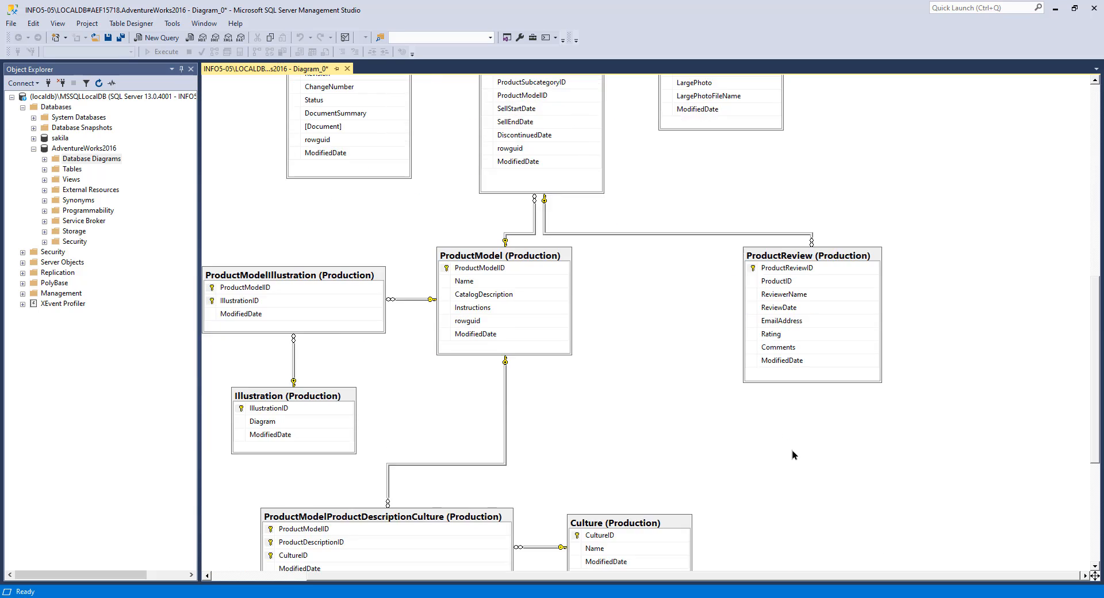
scroll(736, 447, "up", 10)
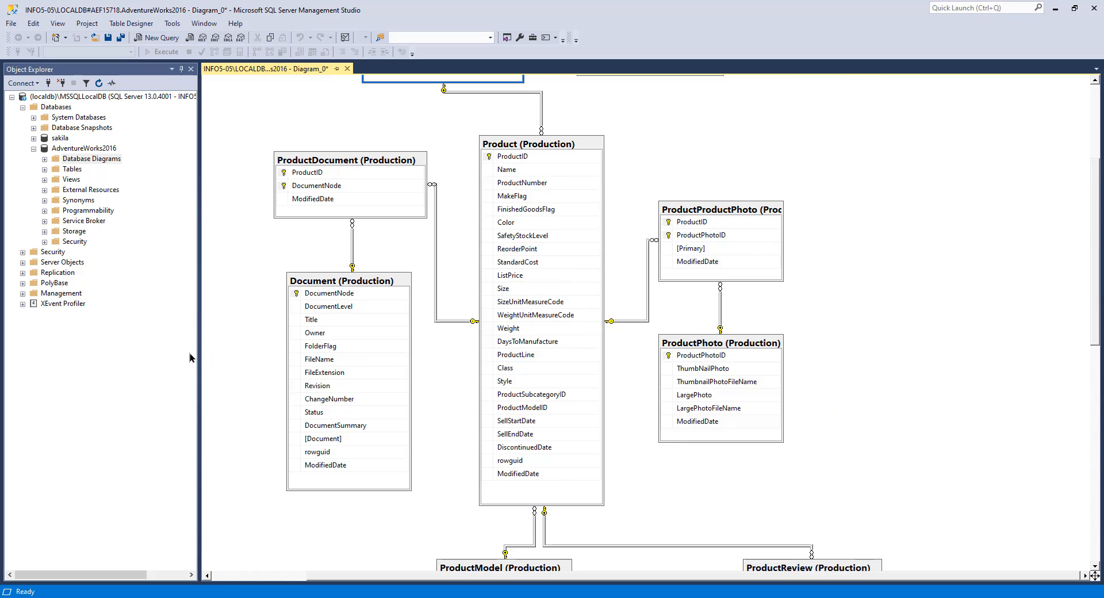
left_click_drag(199, 355, 159, 353)
scroll(573, 323, "down", 1)
scroll(572, 323, "up", 2)
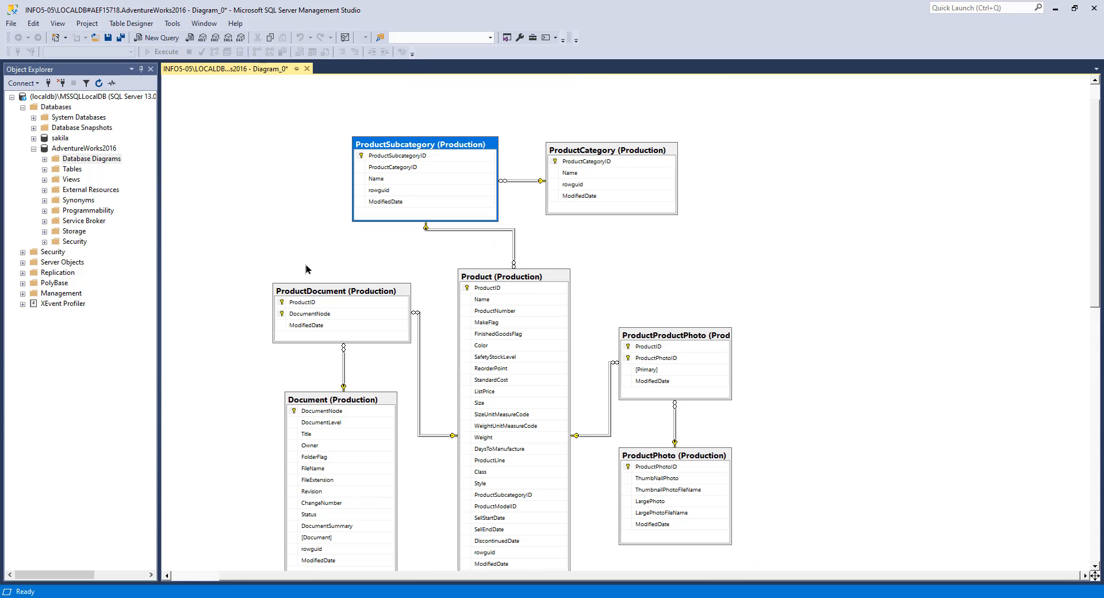
Step: Move the ProductSubcategory and ProductCategory tables to the right of the Product table
left_click_drag(581, 150, 906, 218)
left_click_drag(415, 148, 773, 242)
left_click_drag(932, 218, 955, 271)
left_click_drag(776, 239, 791, 257)
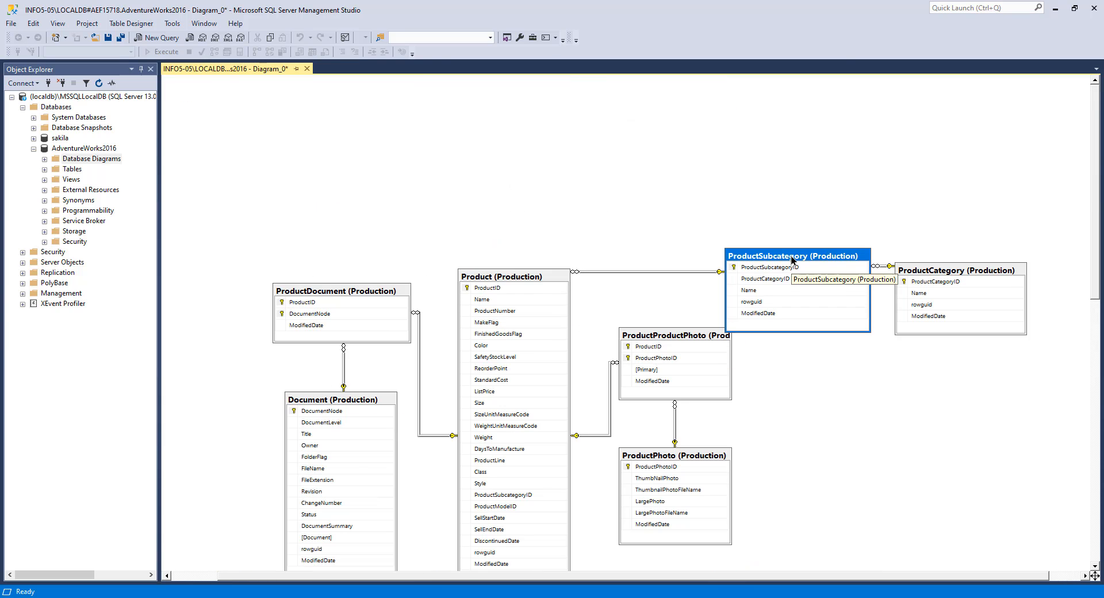
Step: Move ProductProductPhoto, ProductPhoto, ProductDocument and Document tables into the area above and left of Product
left_click_drag(654, 338, 392, 144)
left_click_drag(689, 458, 581, 144)
left_click_drag(581, 144, 657, 153)
left_click_drag(411, 138, 480, 145)
left_click_drag(340, 283, 326, 151)
left_click_drag(331, 333, 330, 206)
left_click_drag(330, 401, 315, 229)
Step: Move ProductModel, ProductReview and the model-related tables into place around the Product table
scroll(345, 402, "down", 4)
left_click_drag(535, 432, 748, 155)
scroll(718, 201, "down", 6)
left_click(455, 324)
left_click(546, 329, "ctrl")
left_click(414, 441, "ctrl")
left_click_drag(380, 437, 727, 360)
left_click_drag(810, 488, 593, 488)
left_click_drag(293, 506, 879, 230)
left_click_drag(319, 420, 954, 142)
scroll(897, 230, "up", 4)
left_click_drag(538, 522, 338, 375)
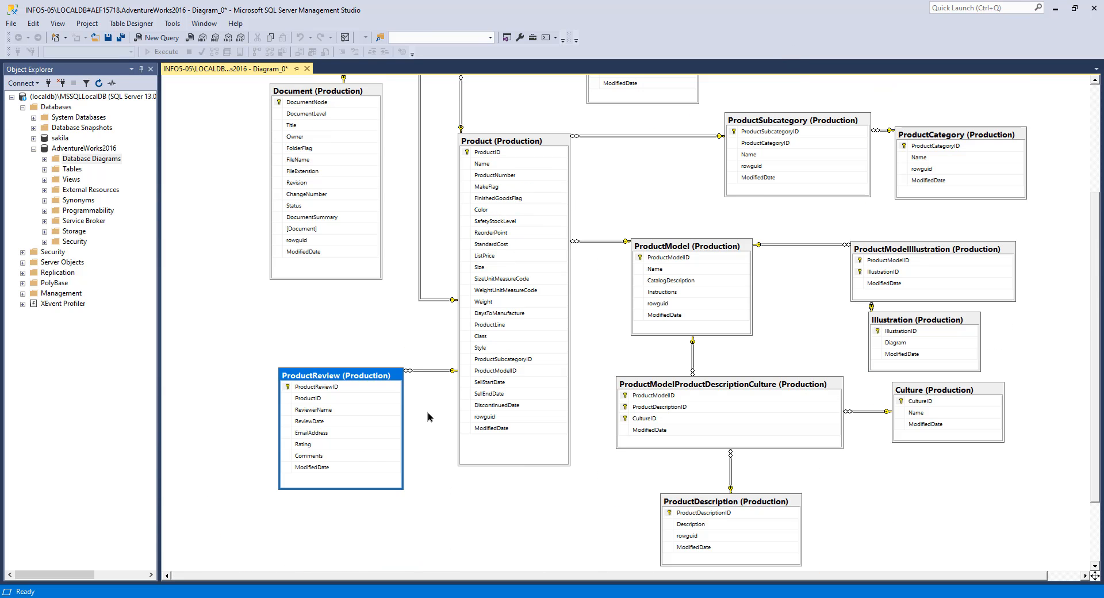
Step: Realign ProductModelIllustration, Illustration, Culture and ProductDescription around ProductModel and ProductModelProductDescriptionCulture
left_click_drag(920, 249, 956, 223)
left_click_drag(911, 320, 963, 305)
left_click_drag(926, 389, 831, 290)
left_click_drag(730, 501, 712, 490)
left_click(692, 385)
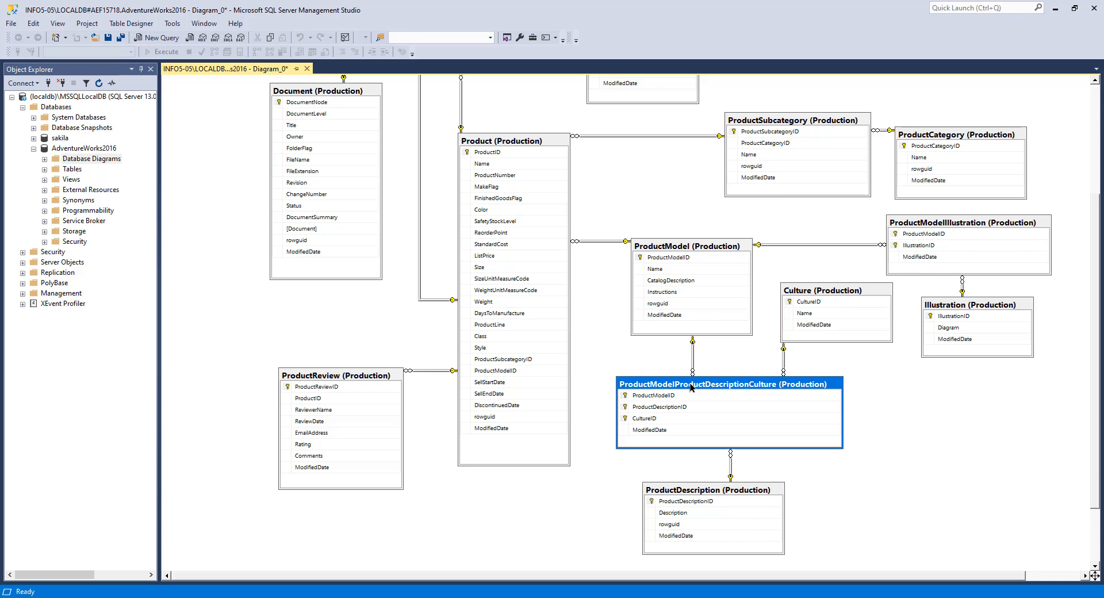
left_click_drag(690, 246, 693, 232)
left_click_drag(601, 242, 601, 270)
left_click(822, 291)
left_click_drag(955, 223, 978, 220)
left_click_drag(970, 305, 982, 305)
Step: Review the rearranged diagram by scrolling through it and selecting the Product and ProductModel tables
scroll(392, 279, "up", 3)
scroll(393, 279, "up", 2)
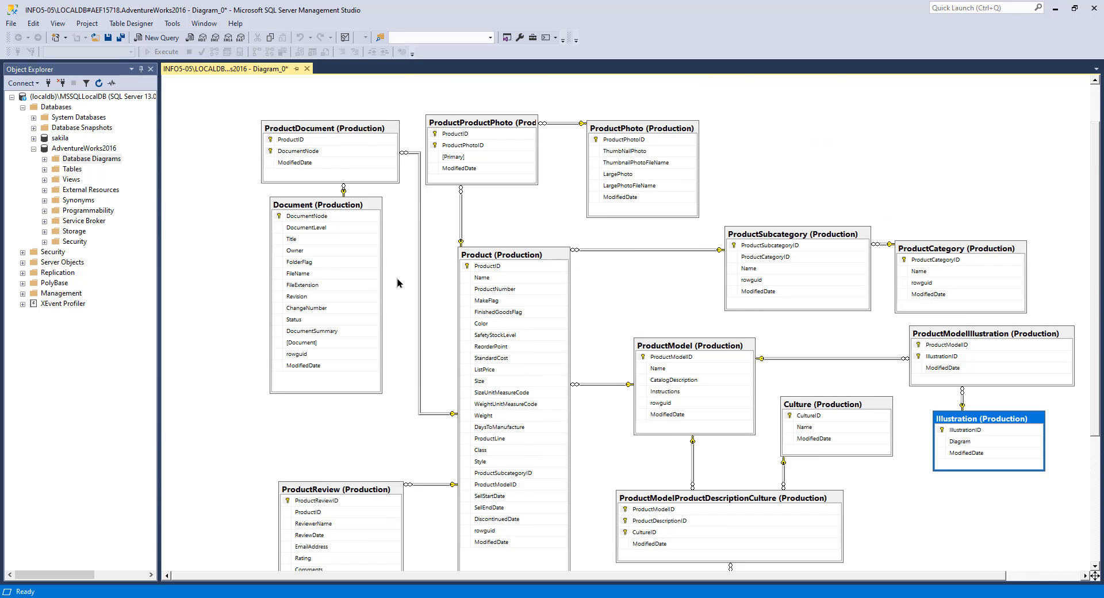
scroll(404, 288, "down", 2)
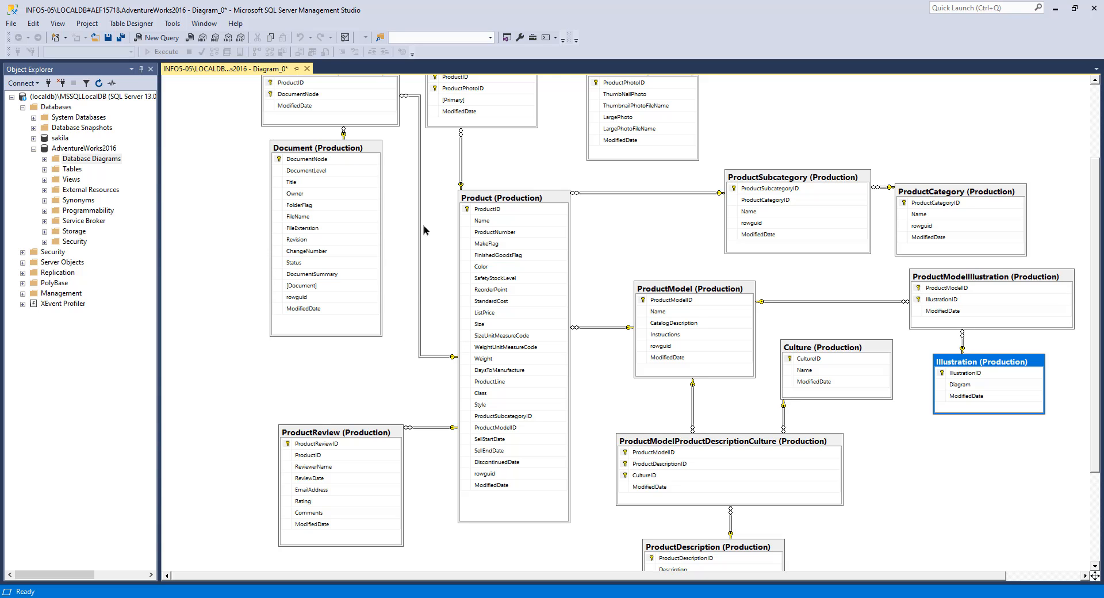
scroll(414, 408, "down", 1)
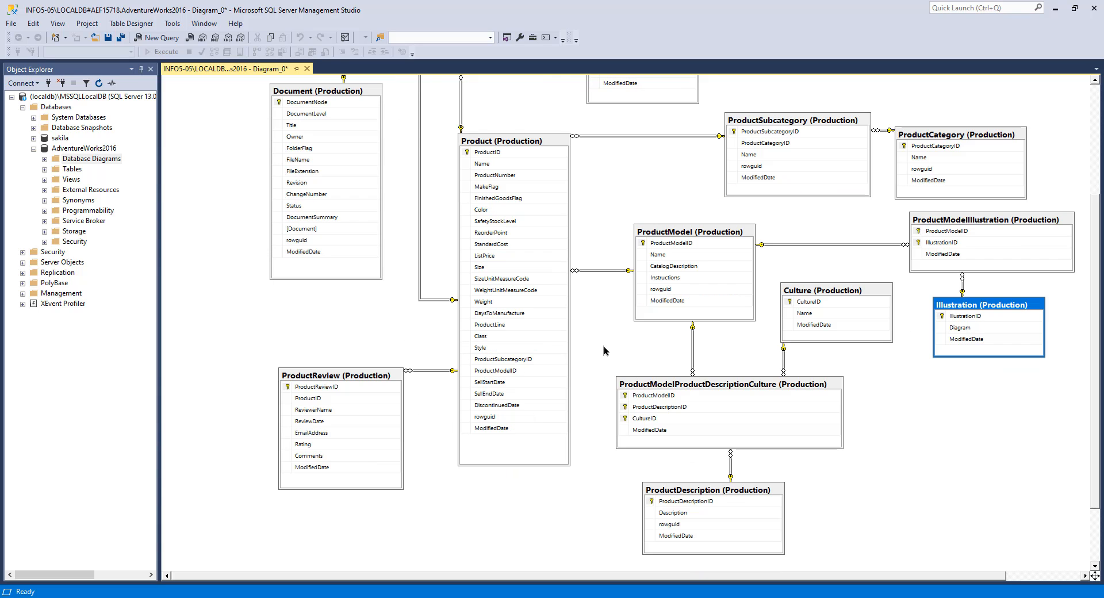
left_click(518, 146)
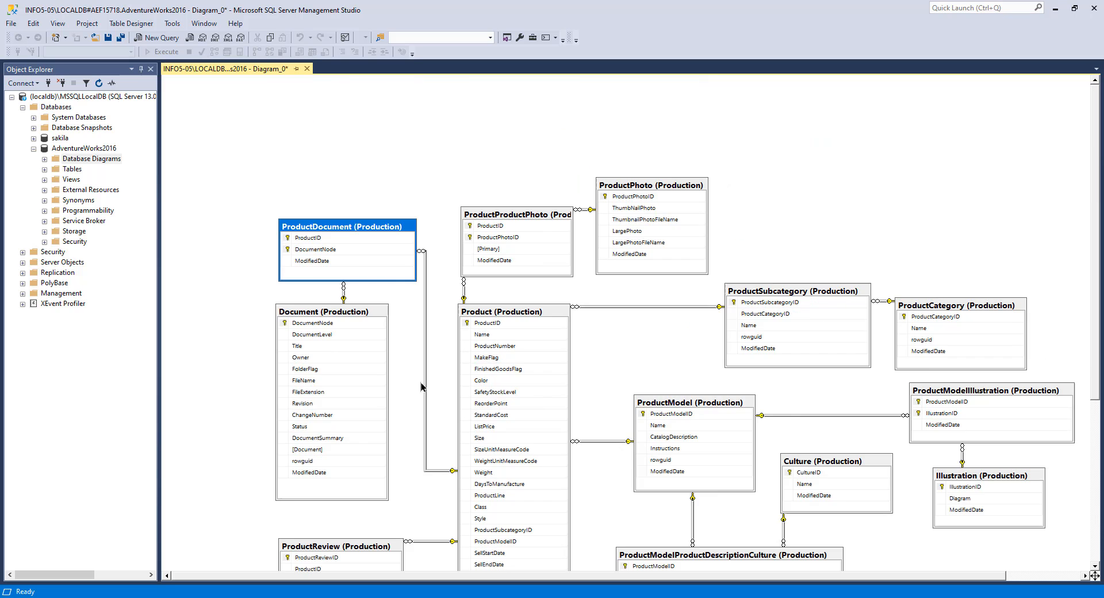
scroll(419, 387, "down", 2)
scroll(502, 409, "down", 1)
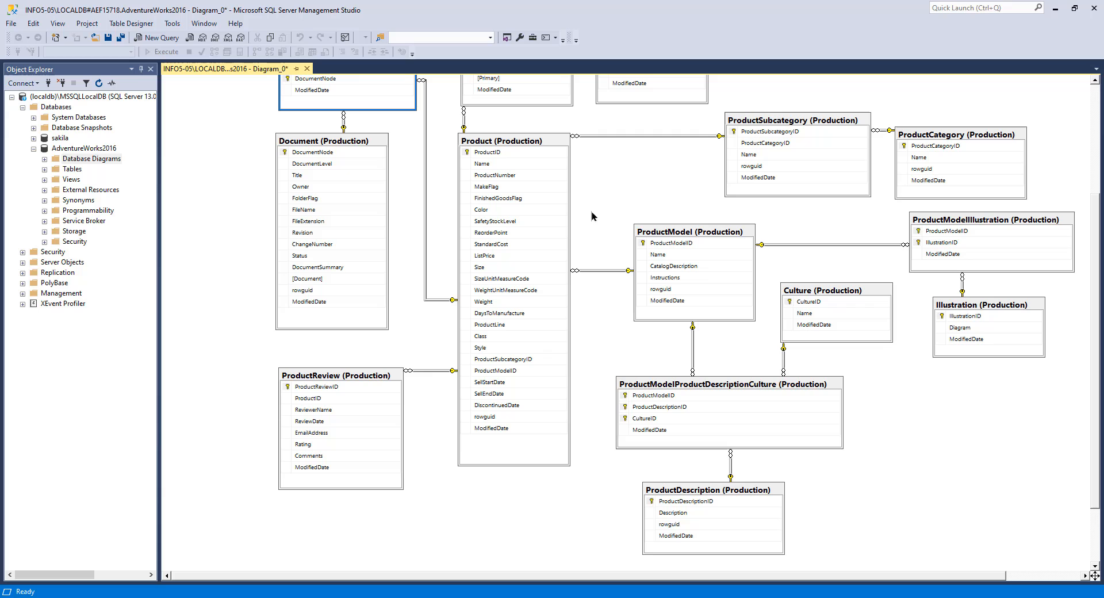
left_click(507, 143)
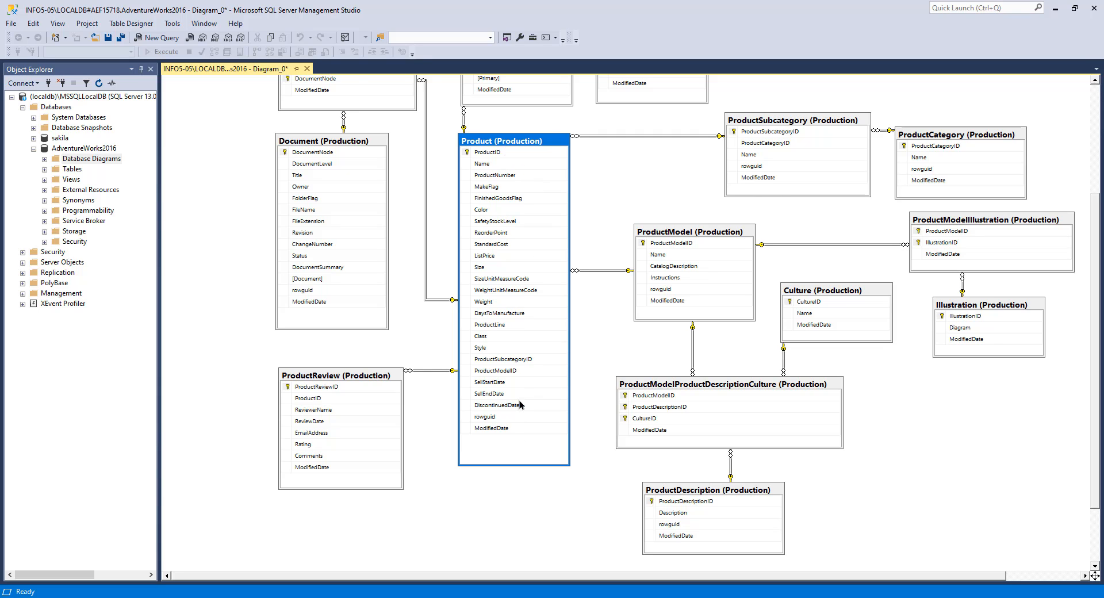
left_click(676, 232)
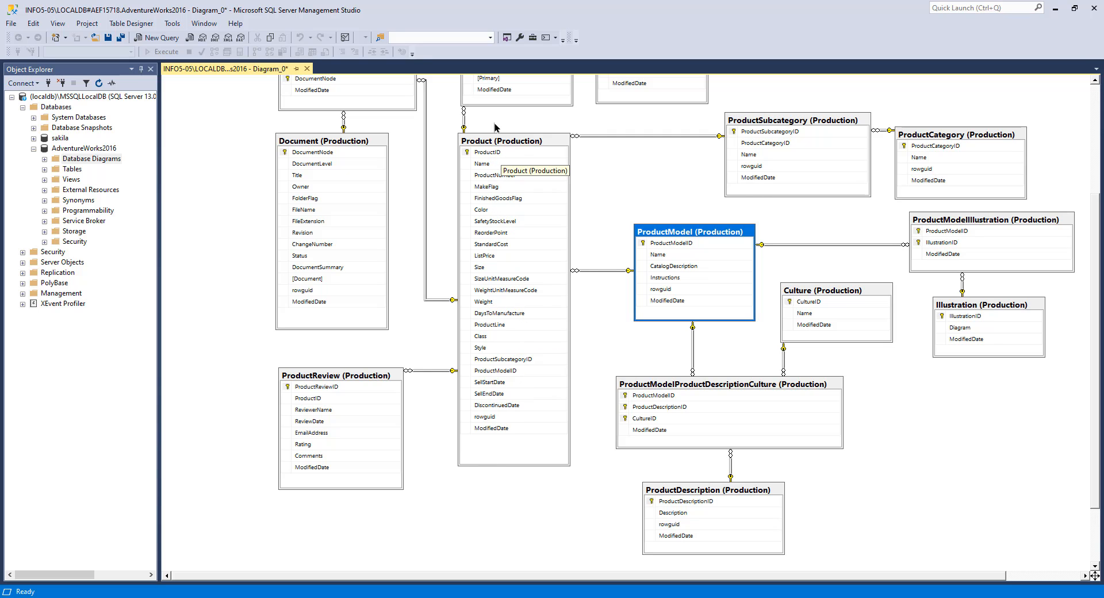
Step: Move ProductSubcategory and ProductCategory closer to the Product table
left_click(775, 118)
left_click(949, 134)
left_click_drag(755, 119, 644, 128)
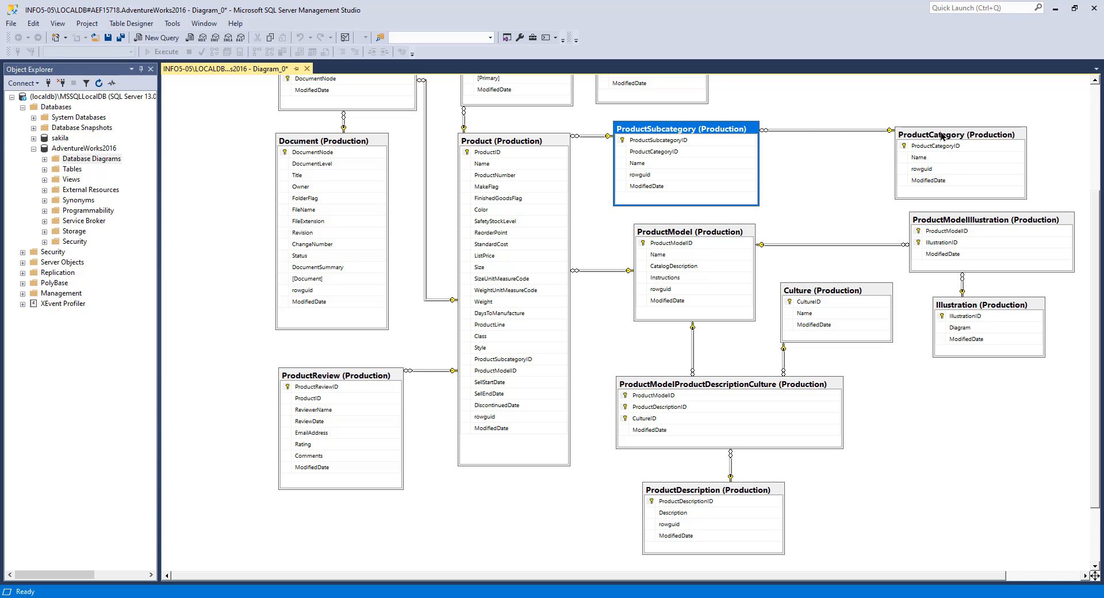
left_click_drag(942, 135, 783, 156)
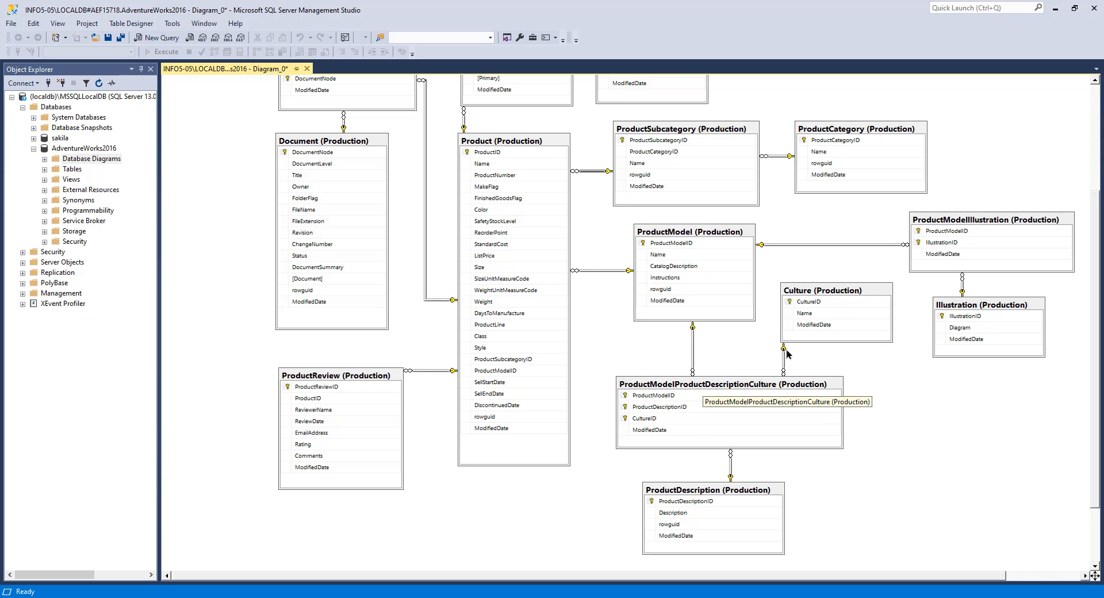
Step: Inspect the diagram layout by selecting the tables one after another
left_click(819, 294)
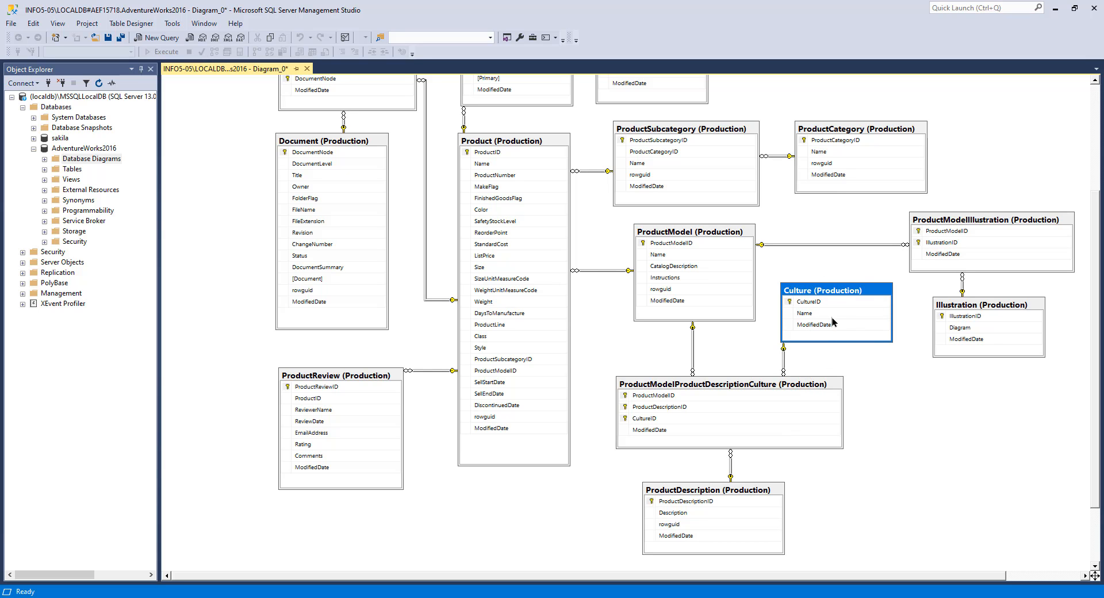
left_click(704, 490)
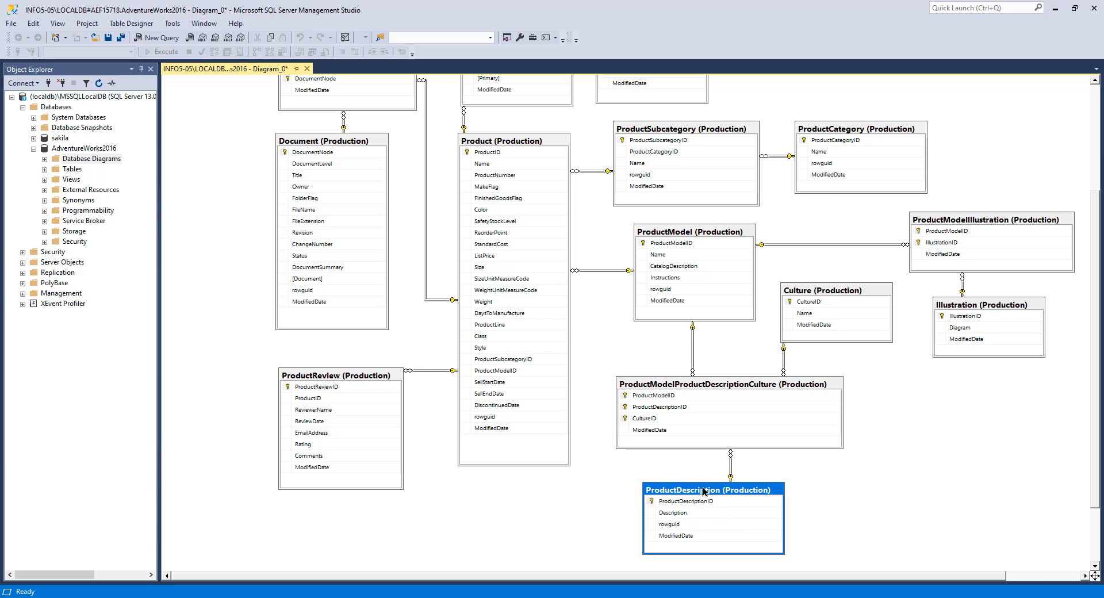
left_click(743, 389)
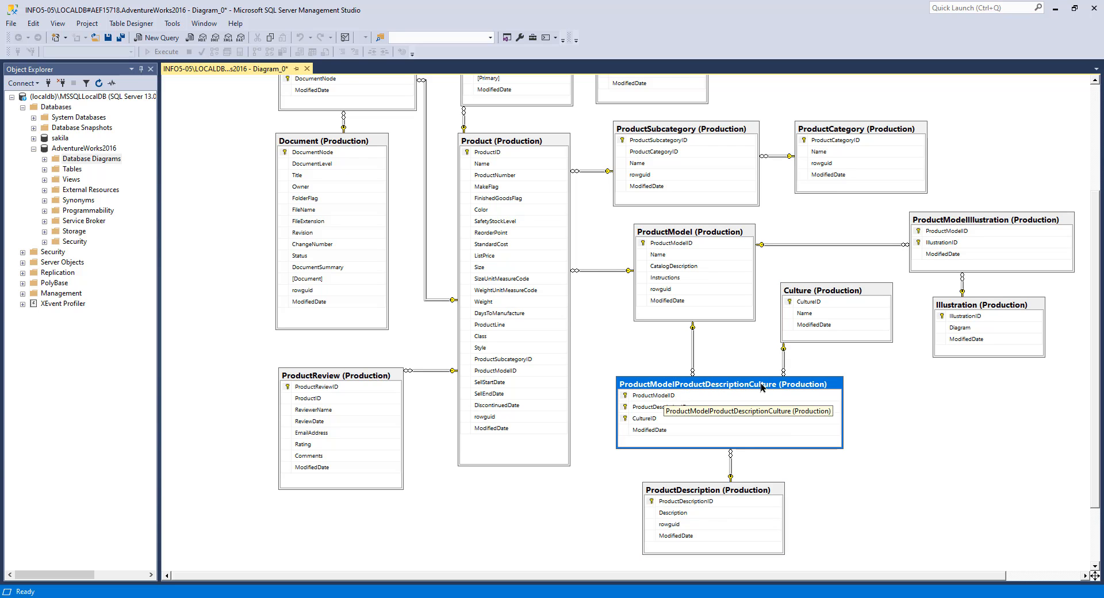
left_click(789, 284)
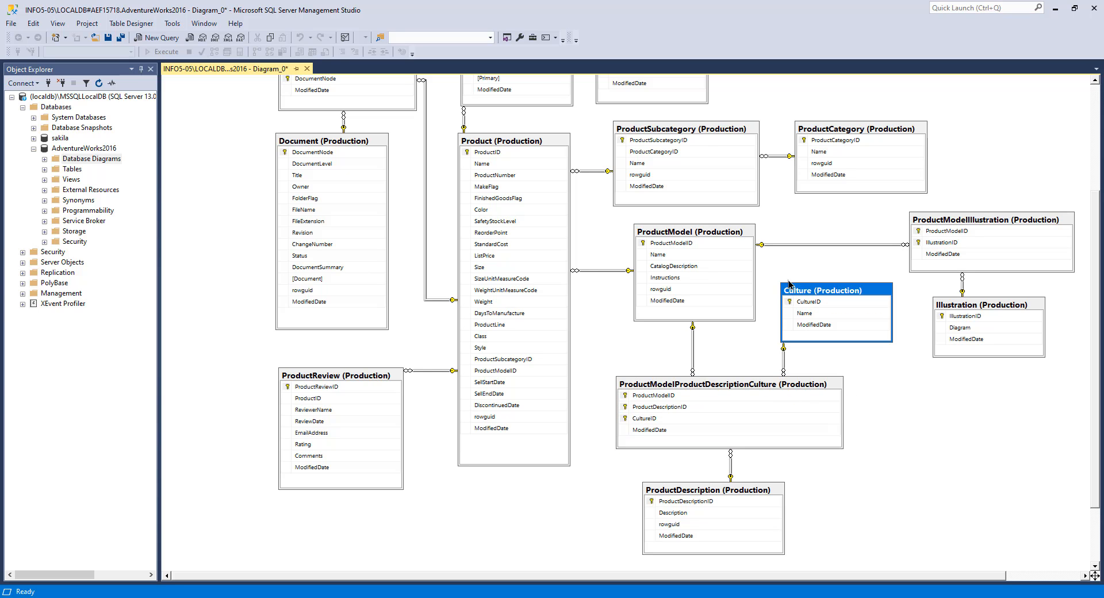
left_click(681, 238)
left_click(692, 498)
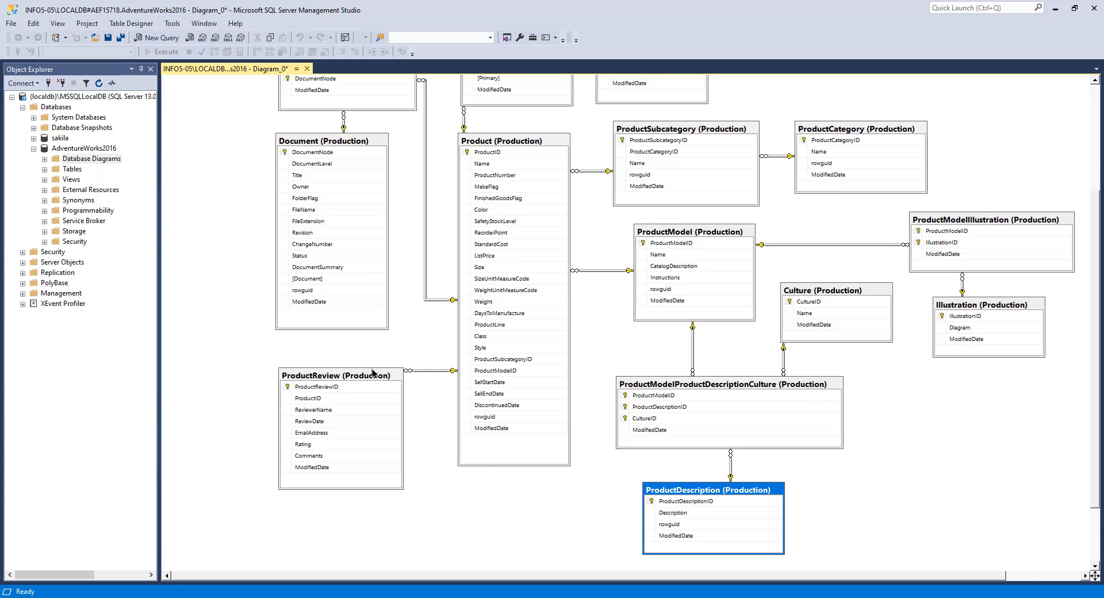
left_click(329, 376)
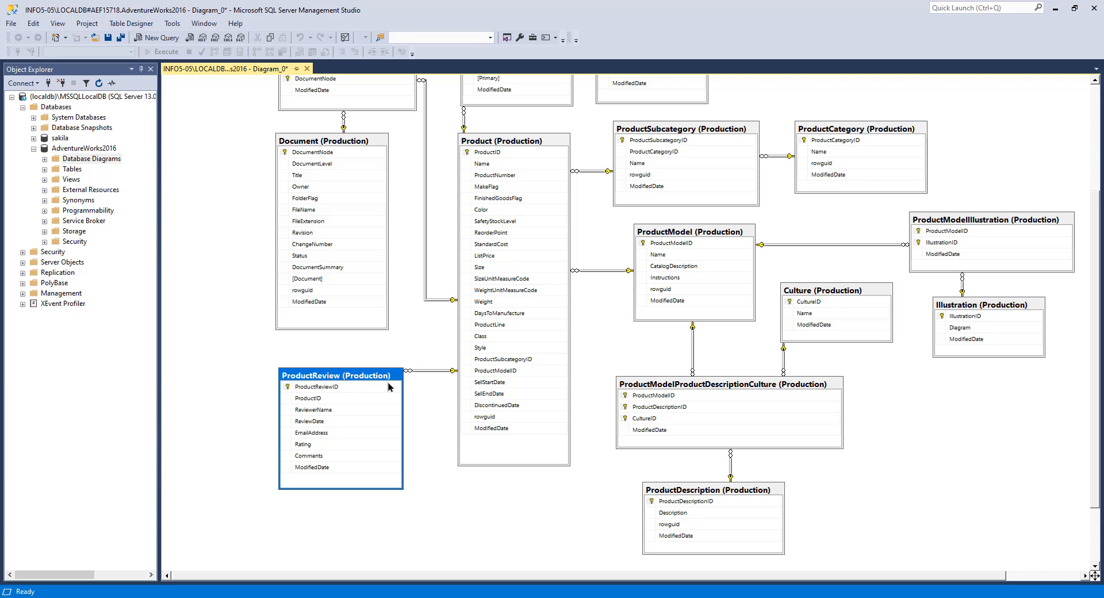
scroll(406, 283, "up", 2)
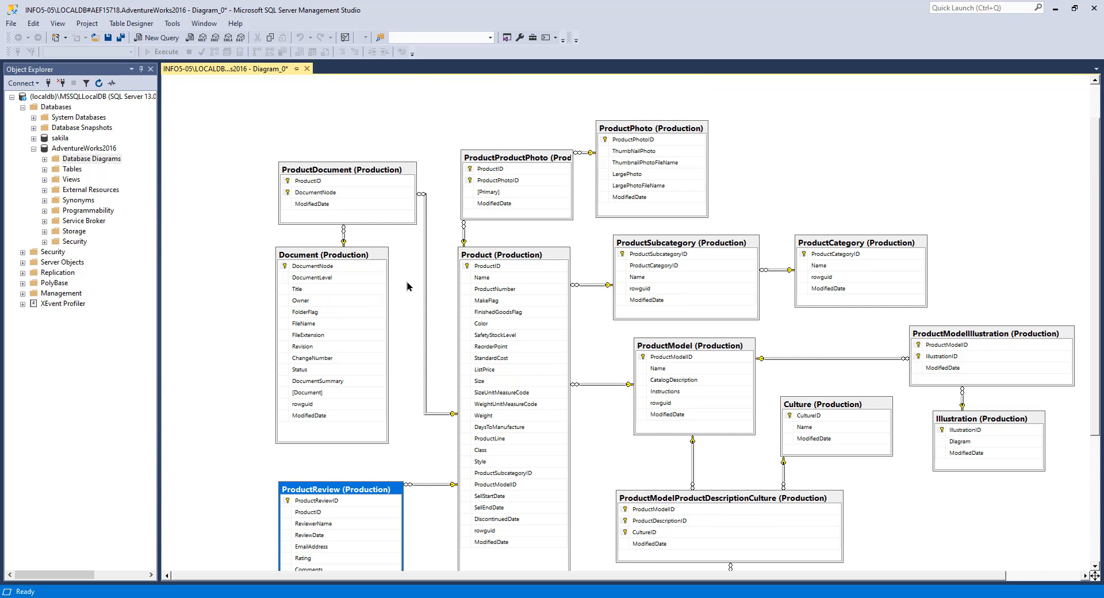
scroll(401, 308, "down", 2)
scroll(499, 356, "up", 2)
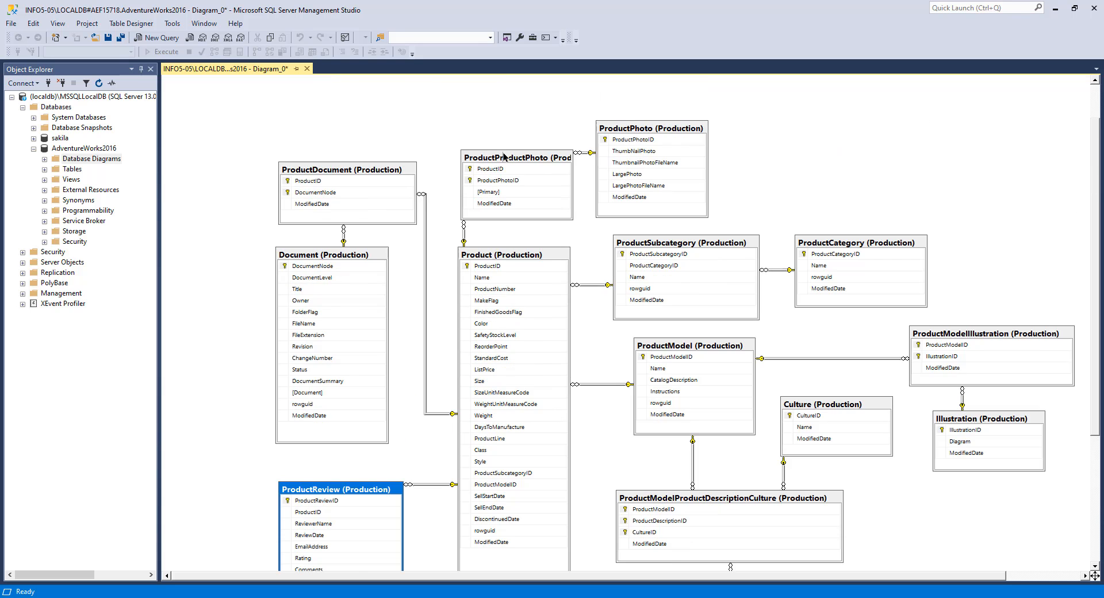
left_click(534, 156)
left_click(637, 131)
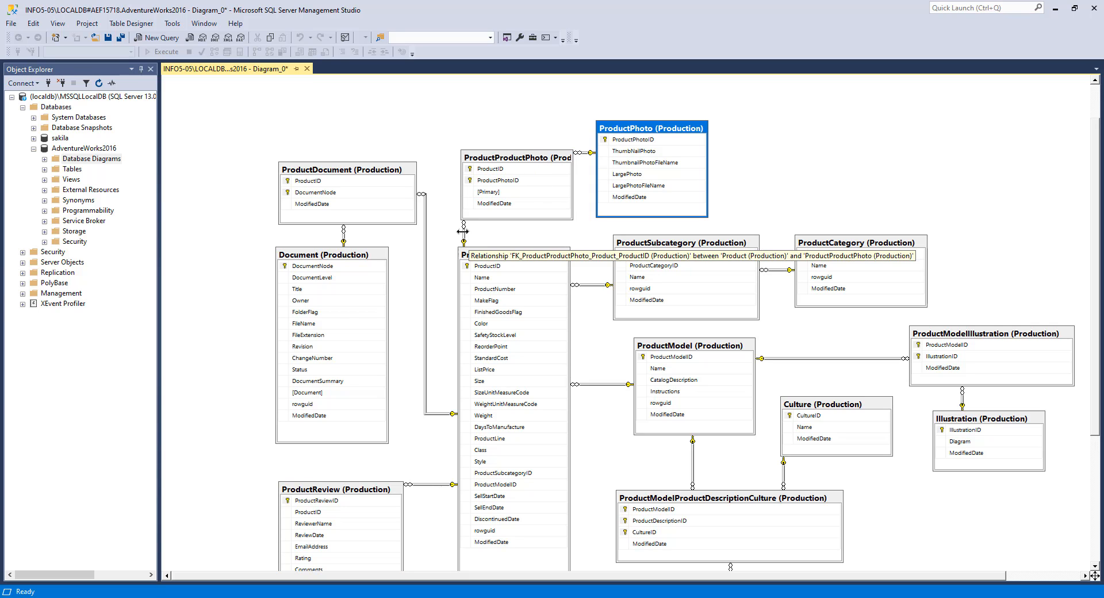
Step: Straighten the relationship line between ProductProductPhoto and Product
left_click_drag(464, 236, 519, 236)
left_click(286, 334)
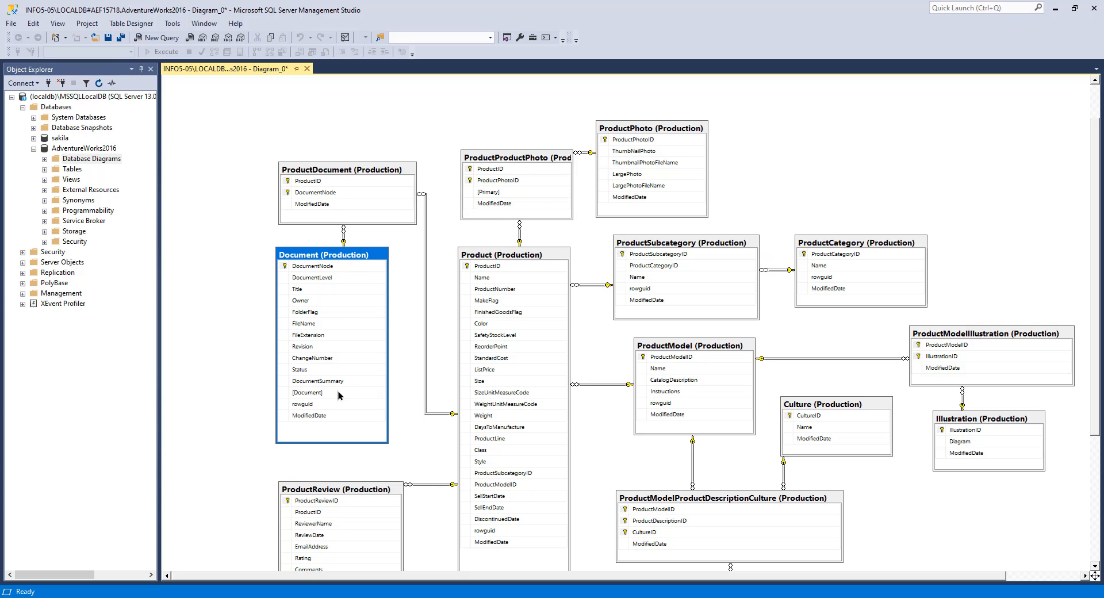
scroll(430, 378, "down", 1)
scroll(430, 379, "down", 1)
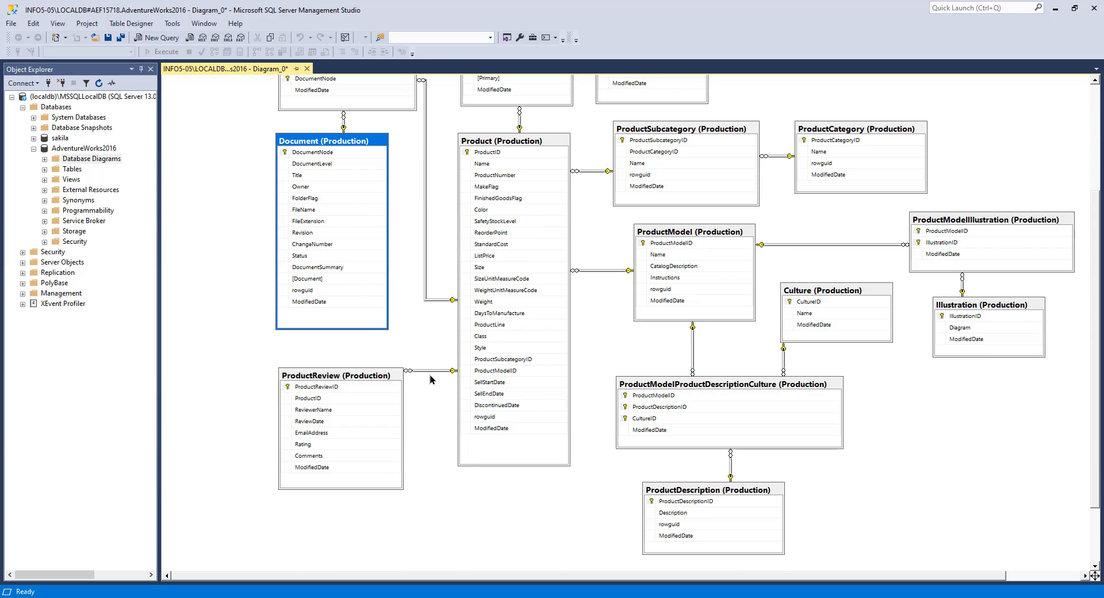
left_click(521, 144)
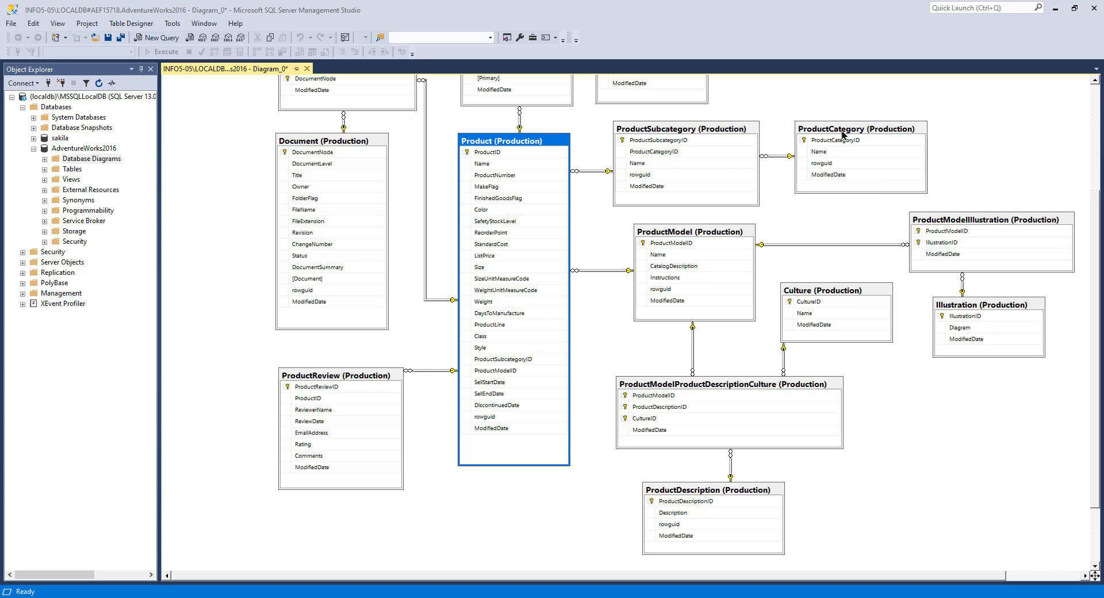
left_click(832, 168)
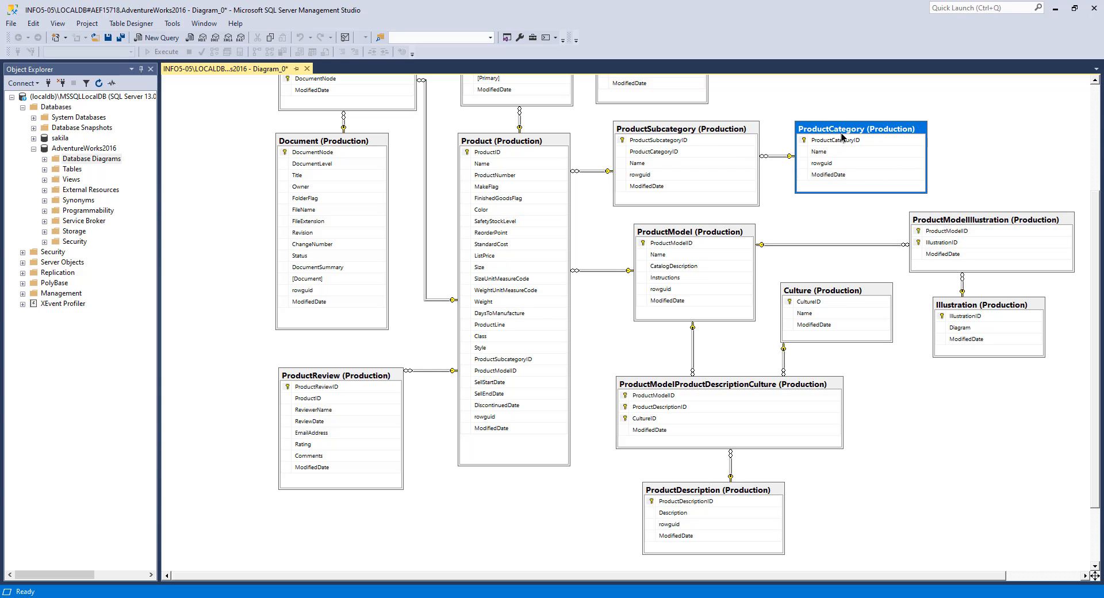
left_click(670, 133)
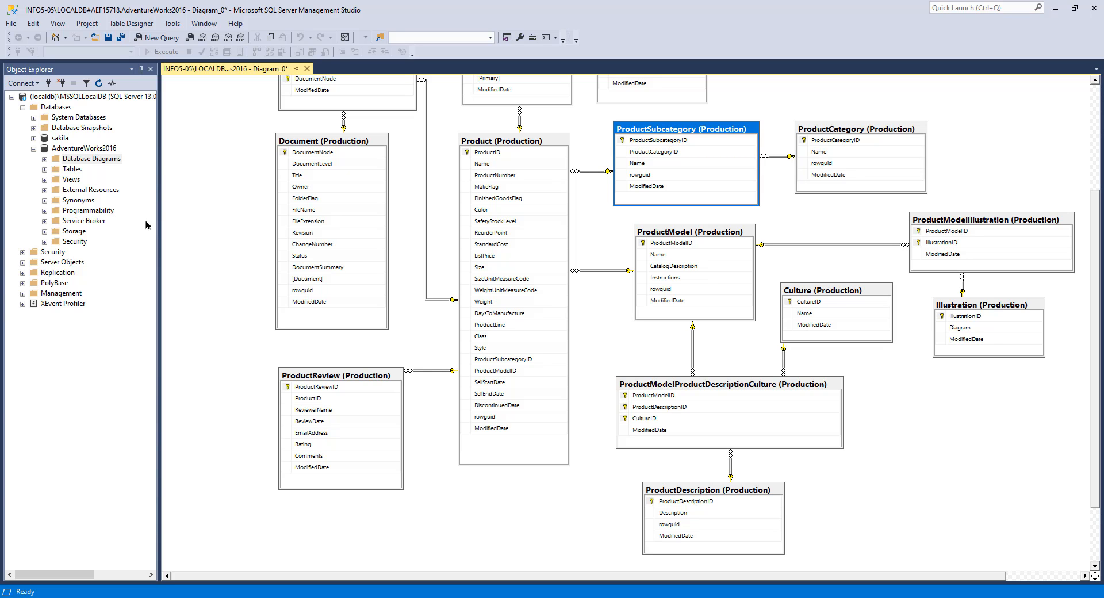
Step: Expand the AdventureWorks2016 Tables folder in Object Explorer
left_click(45, 159)
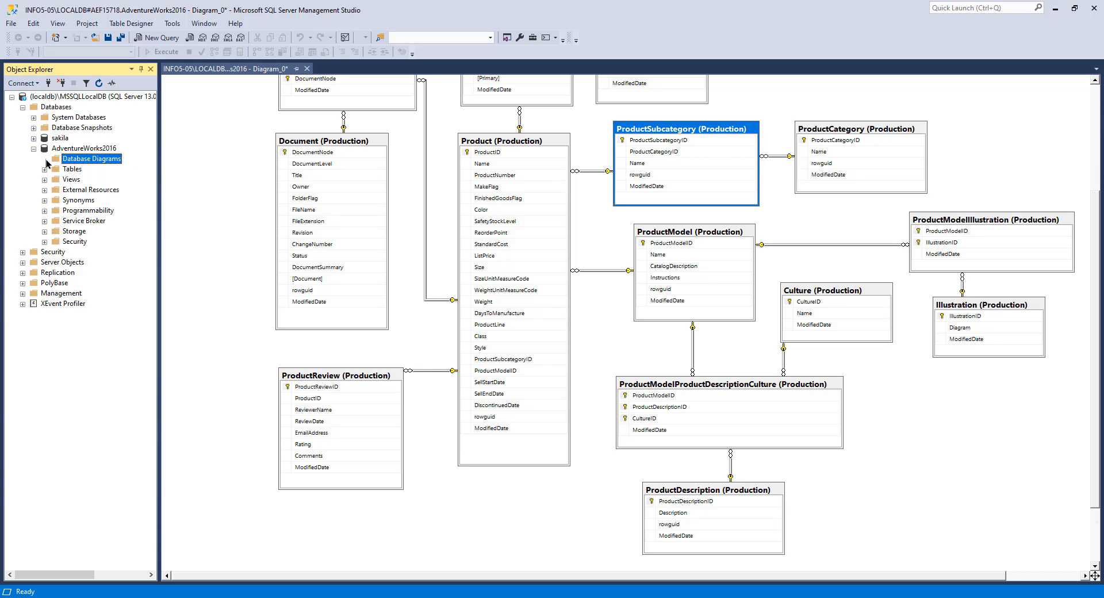
left_click(44, 169)
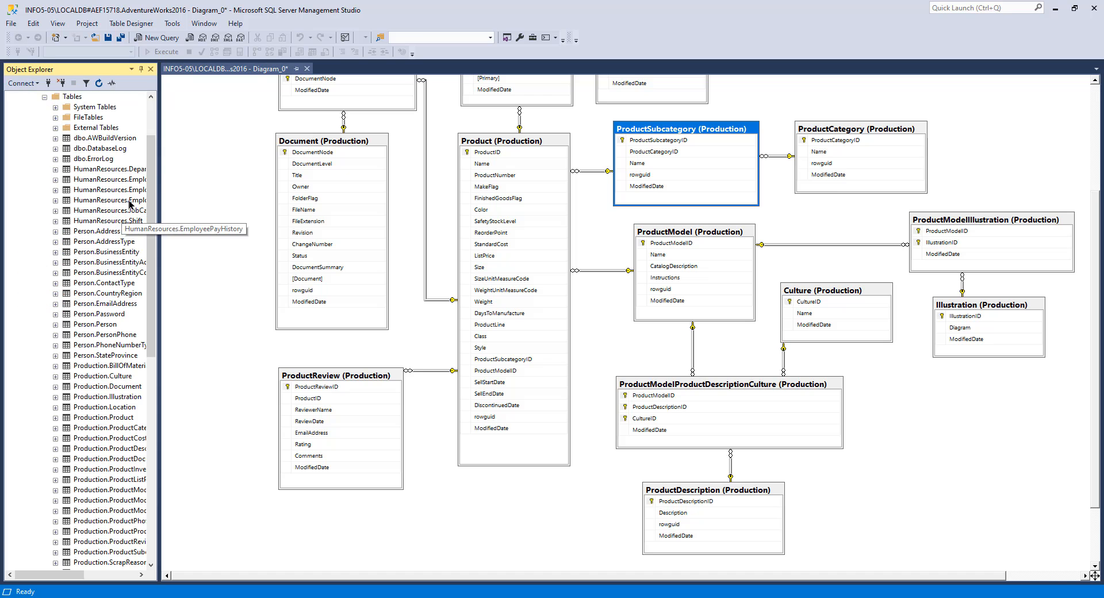
Step: Widen Object Explorer and select the top 1000 rows of the Production.ProductCategory table
left_click_drag(159, 253, 223, 256)
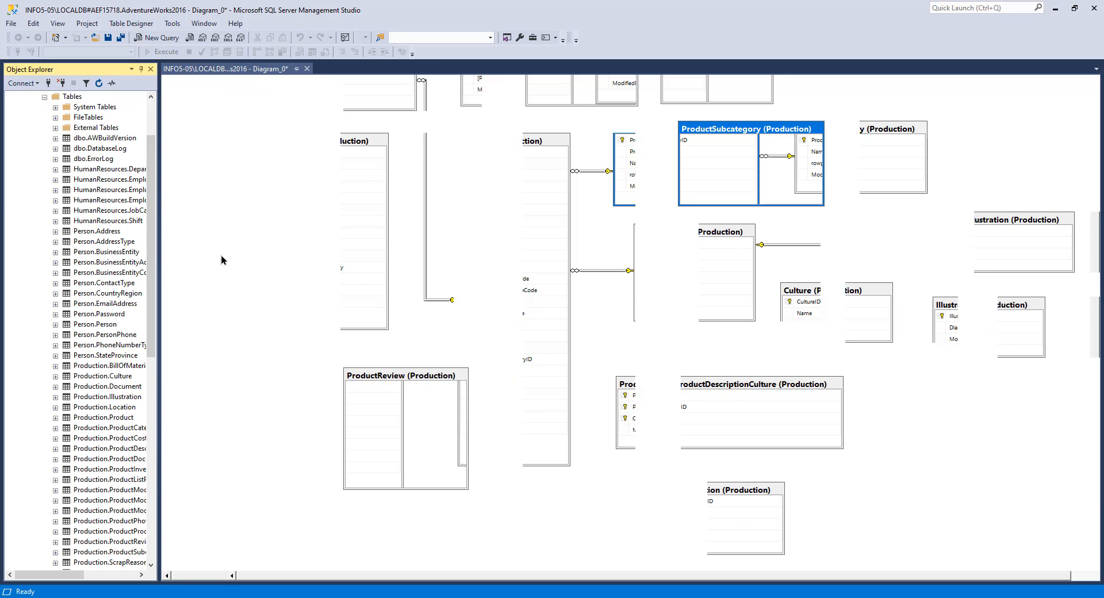
scroll(173, 325, "down", 4)
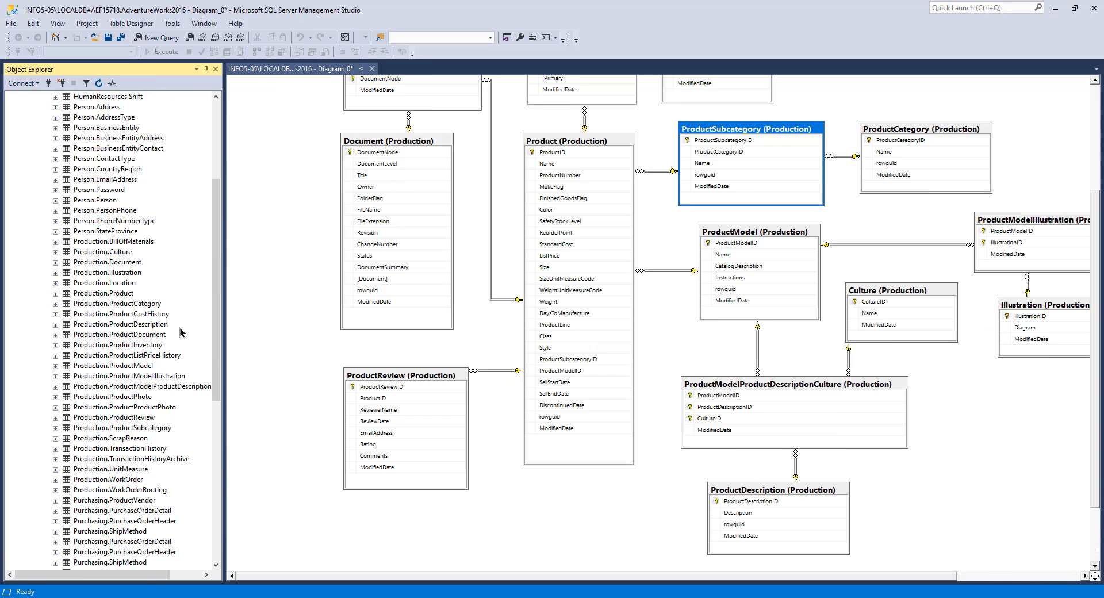
left_click(124, 304)
right_click(125, 306)
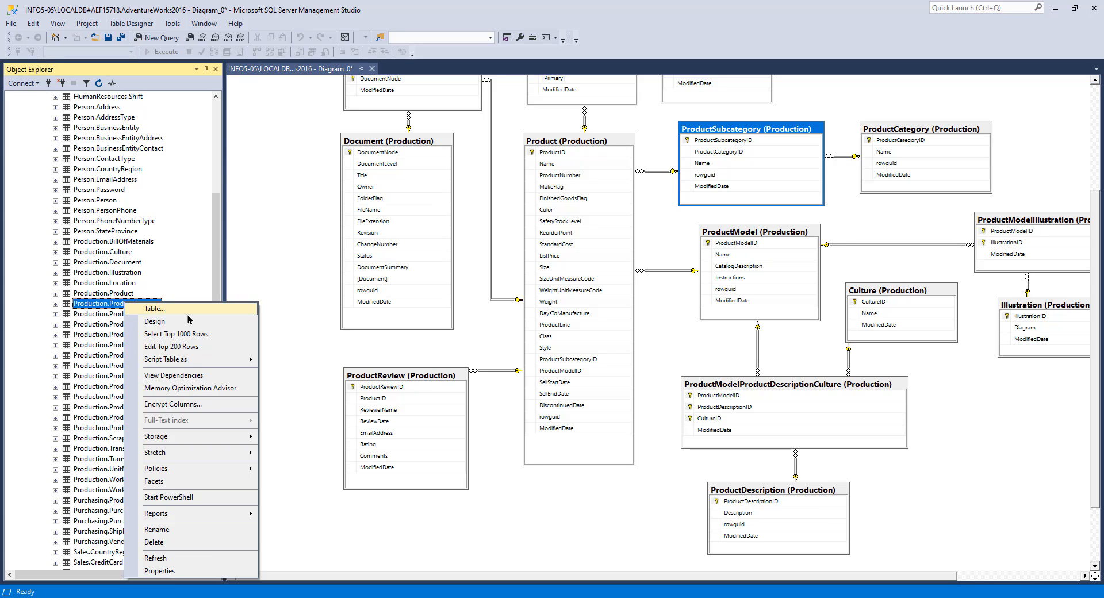
left_click(196, 333)
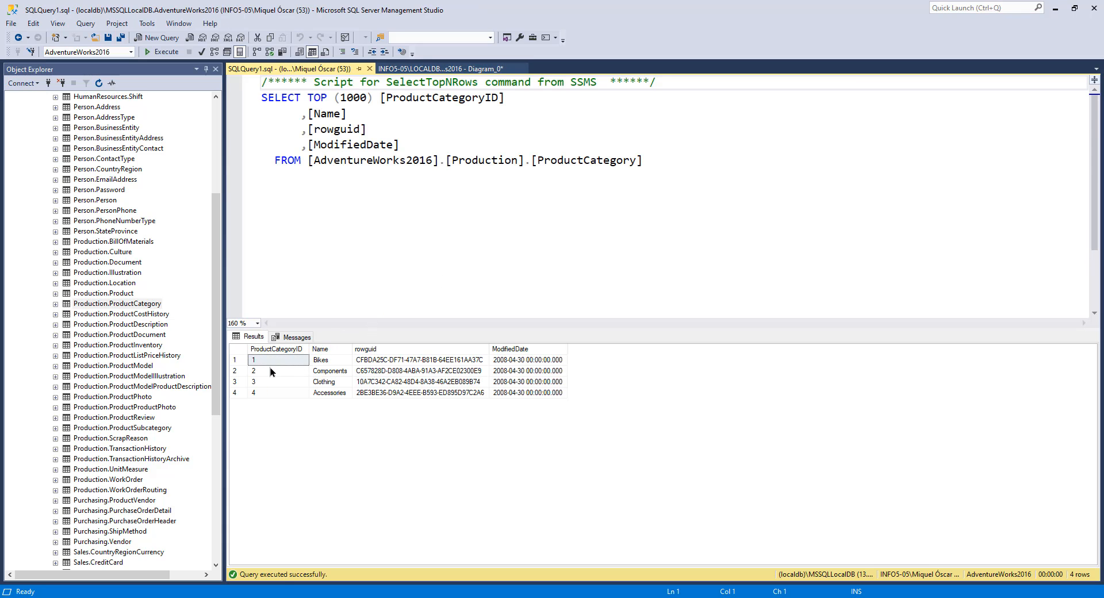
Step: Examine each category name in the ProductCategory query results
left_click(343, 361)
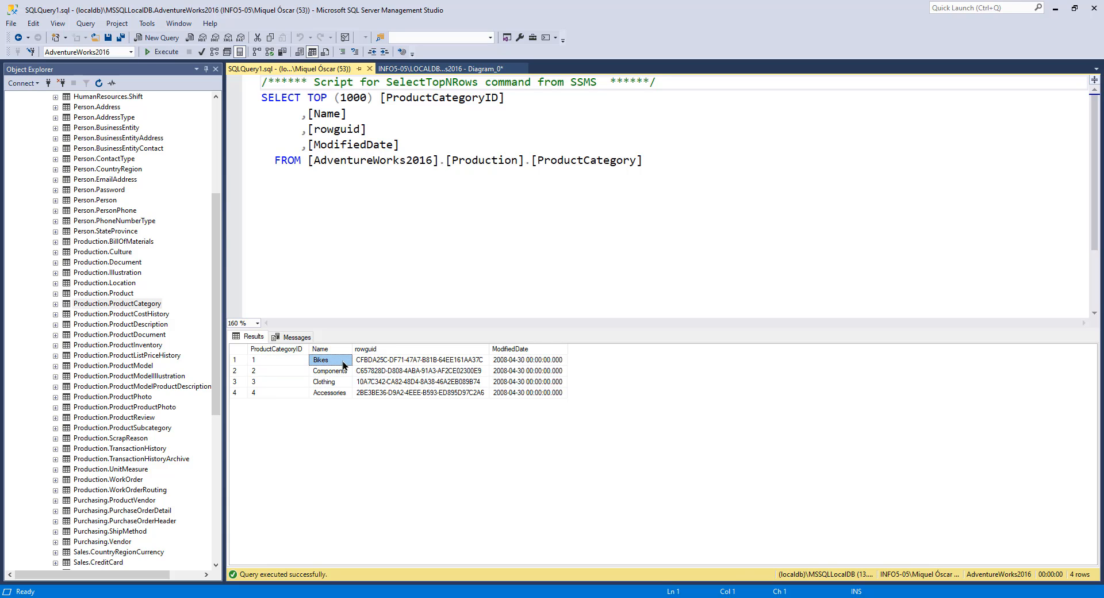
left_click(340, 373)
left_click(340, 383)
left_click(341, 393)
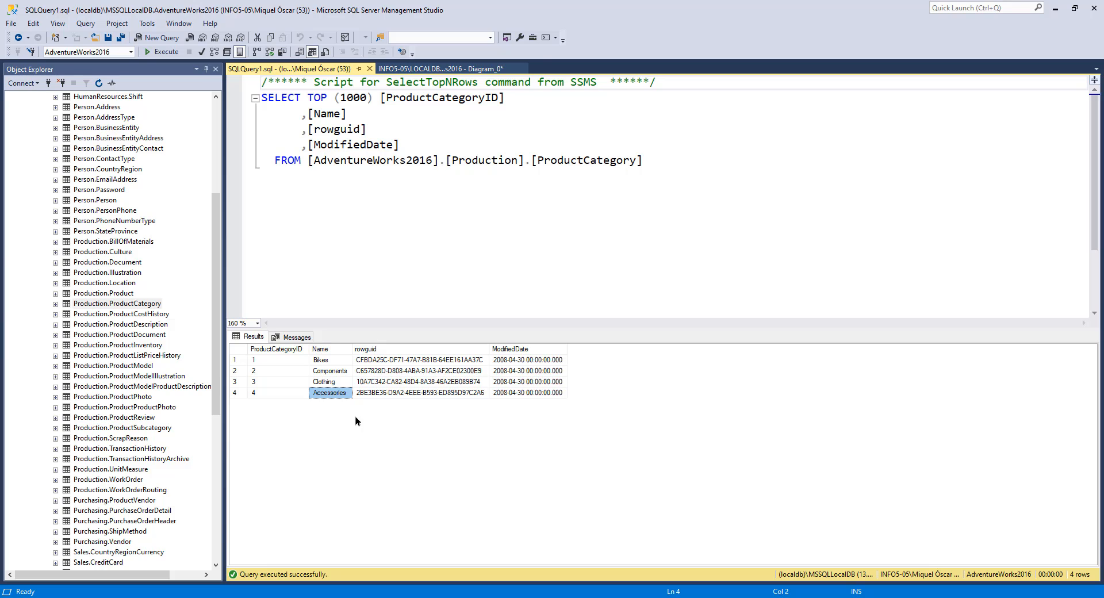
left_click(341, 362)
left_click(340, 372)
left_click(338, 383)
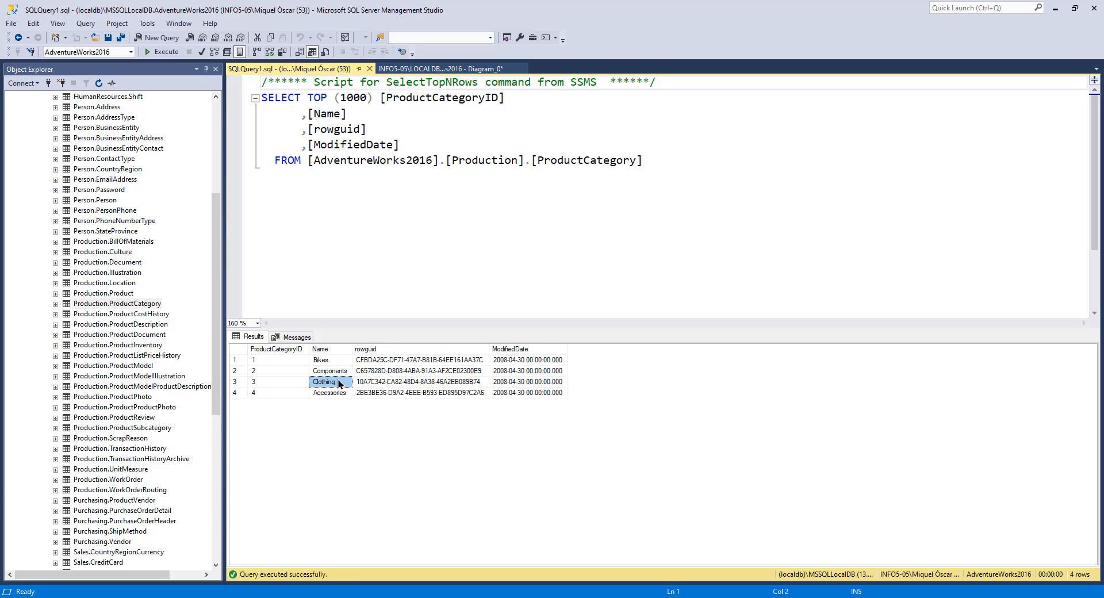
left_click(341, 393)
left_click(344, 361)
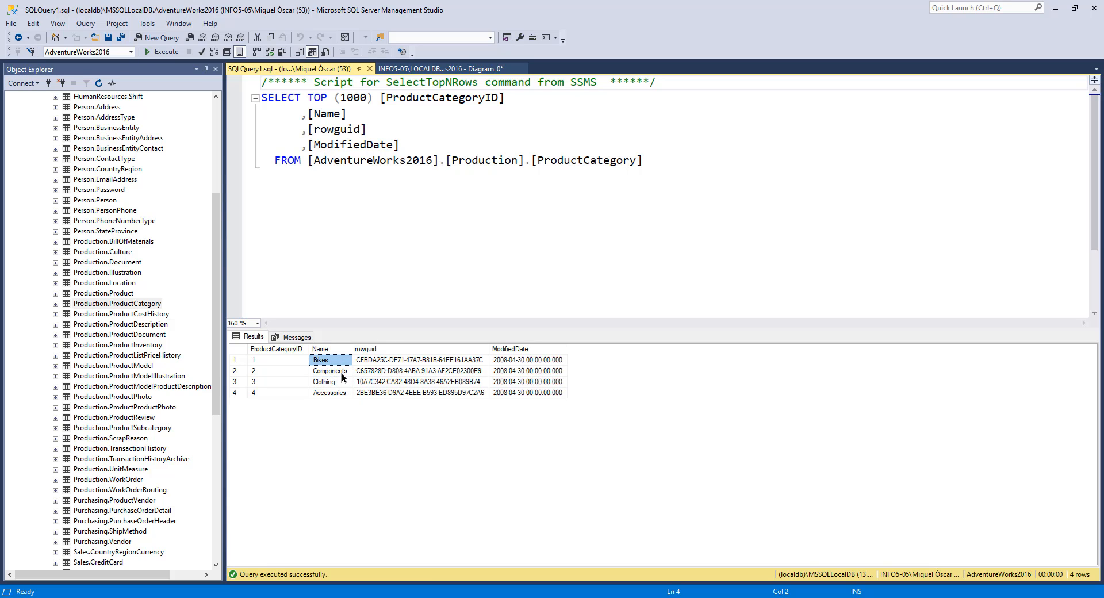
left_click(342, 371)
left_click(340, 382)
left_click(343, 394)
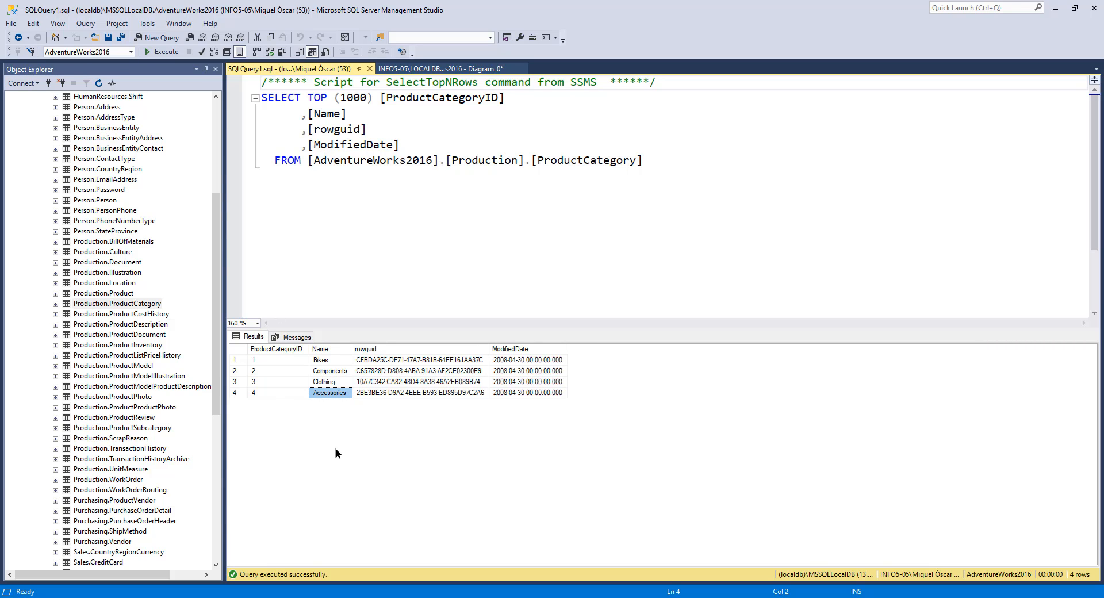
left_click(331, 362)
left_click(330, 371)
left_click(331, 382)
left_click(330, 394)
Step: Select the top 1000 rows of the Production.ProductSubcategory table
left_click_drag(219, 356, 219, 411)
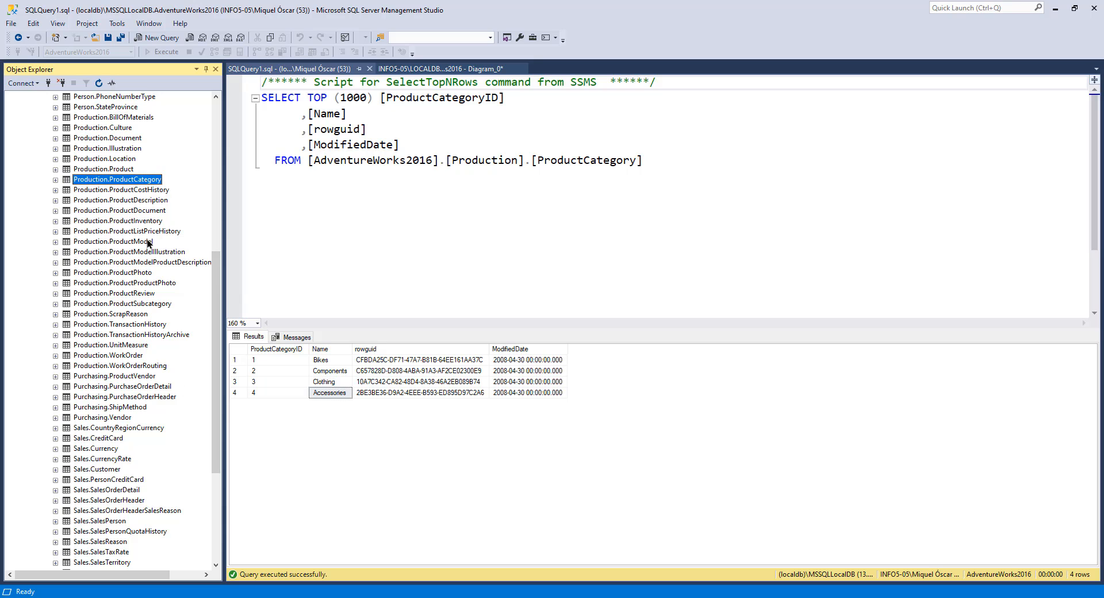
right_click(150, 303)
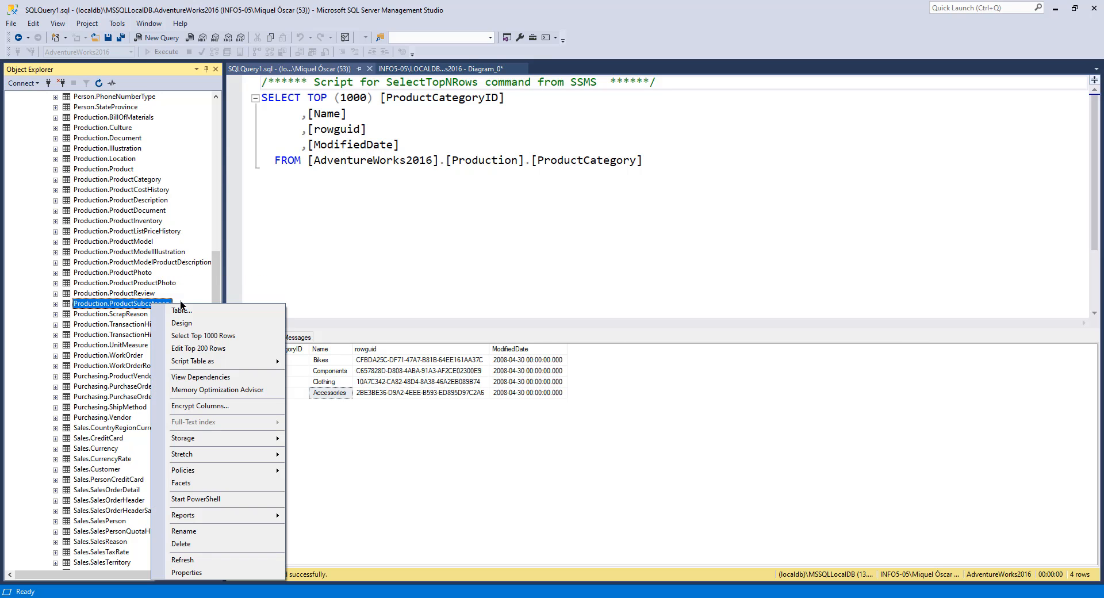
left_click(218, 336)
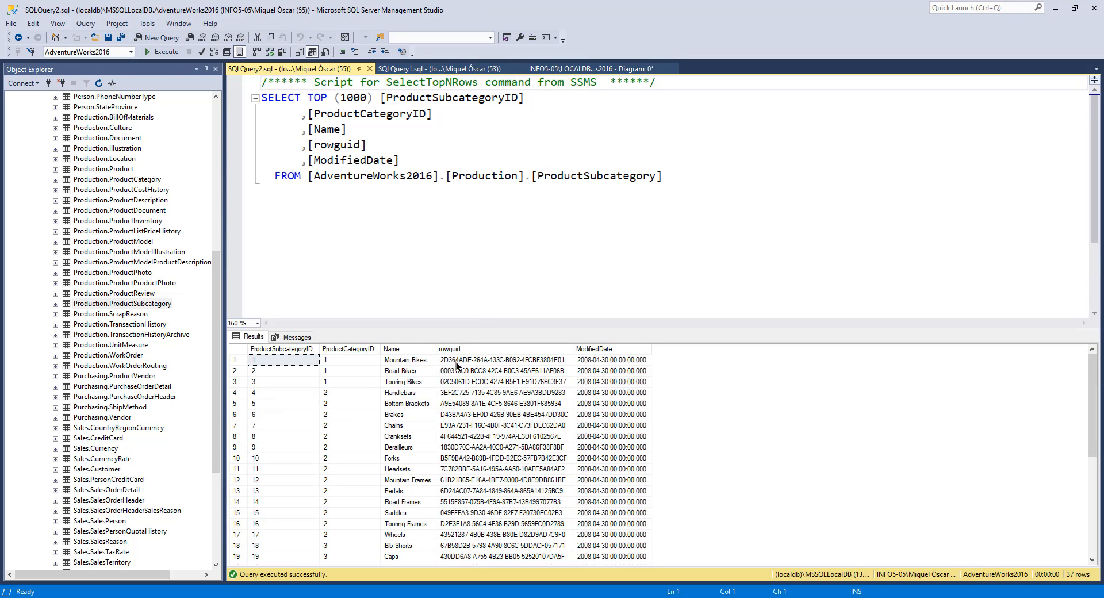
Step: Compare the subcategories with ProductCategoryID 1 against the category names in the ProductCategory results
left_click_drag(461, 328, 462, 264)
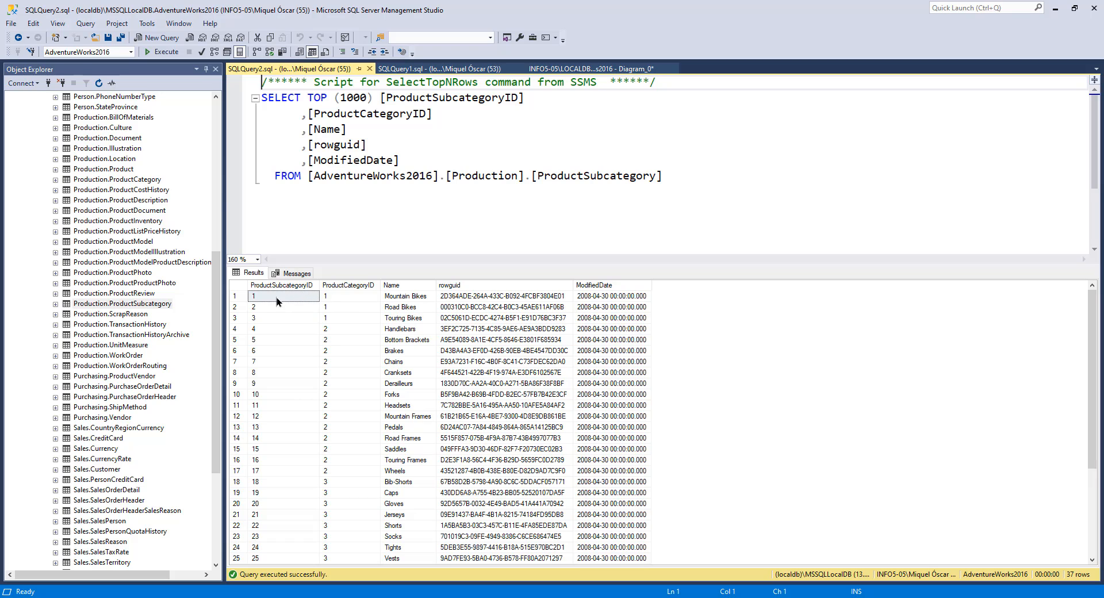
left_click_drag(341, 296, 340, 317)
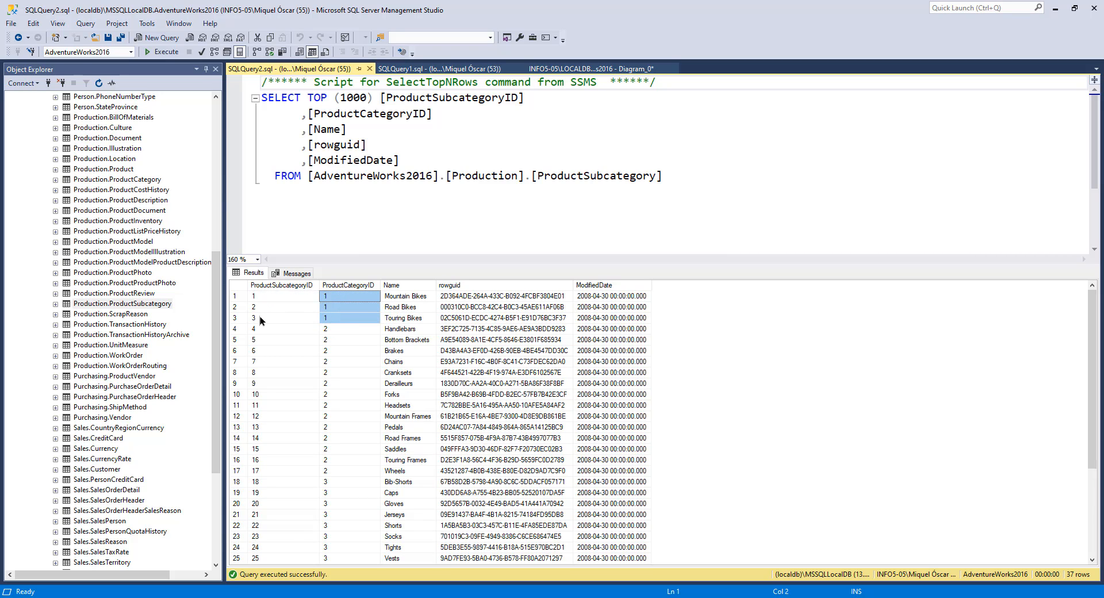
left_click(474, 70)
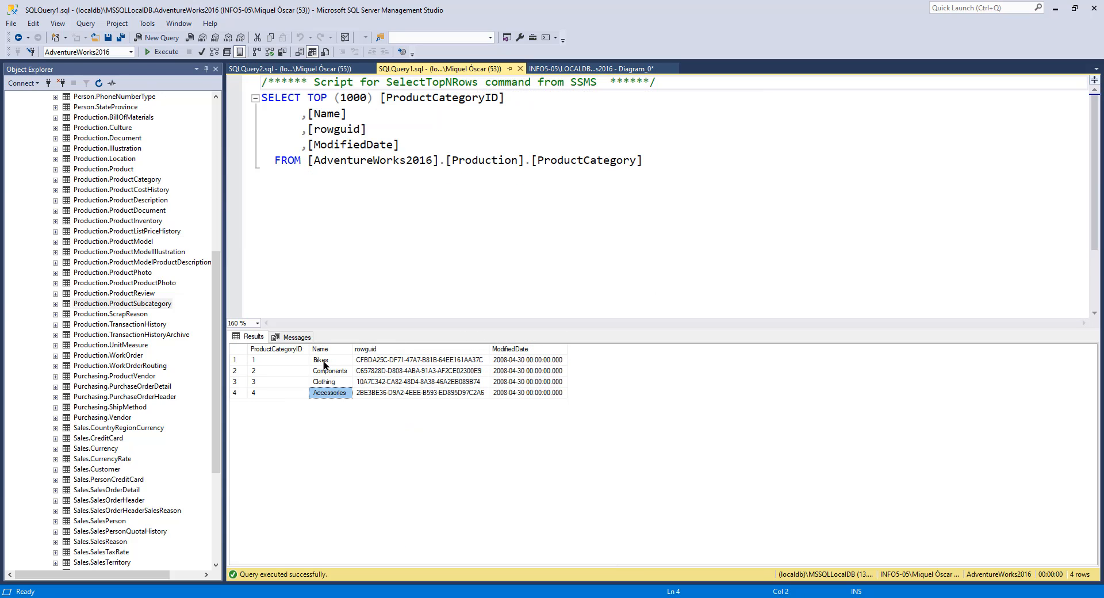
left_click(324, 362)
left_click(289, 69)
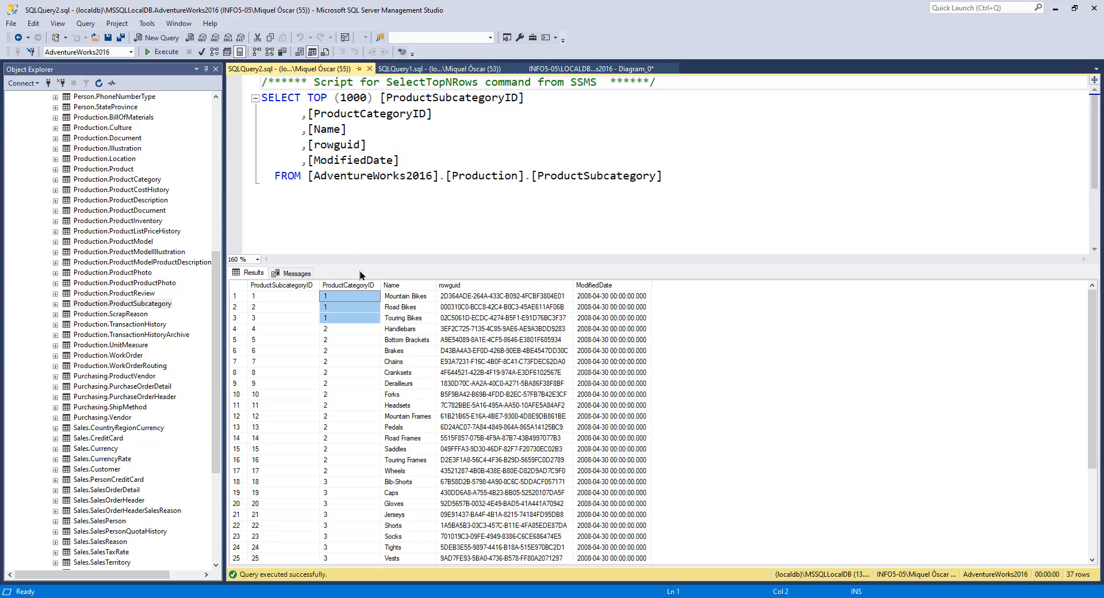
left_click(411, 298)
left_click(412, 307)
left_click(407, 318)
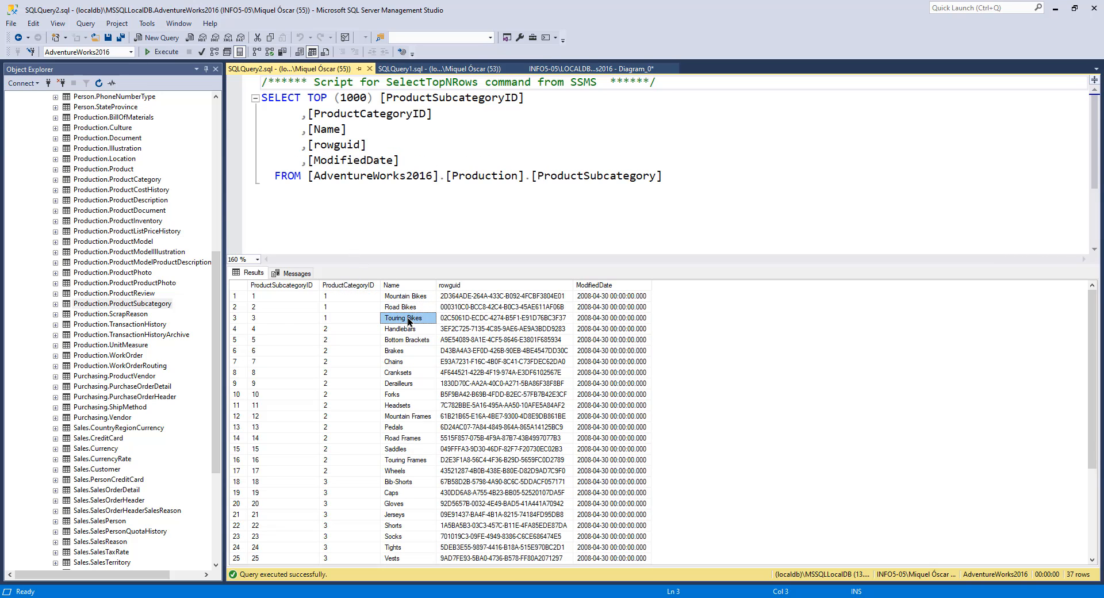
Step: Compare the subcategories with ProductCategoryID 2 and 4 against the ProductCategory results
left_click_drag(333, 328, 331, 469)
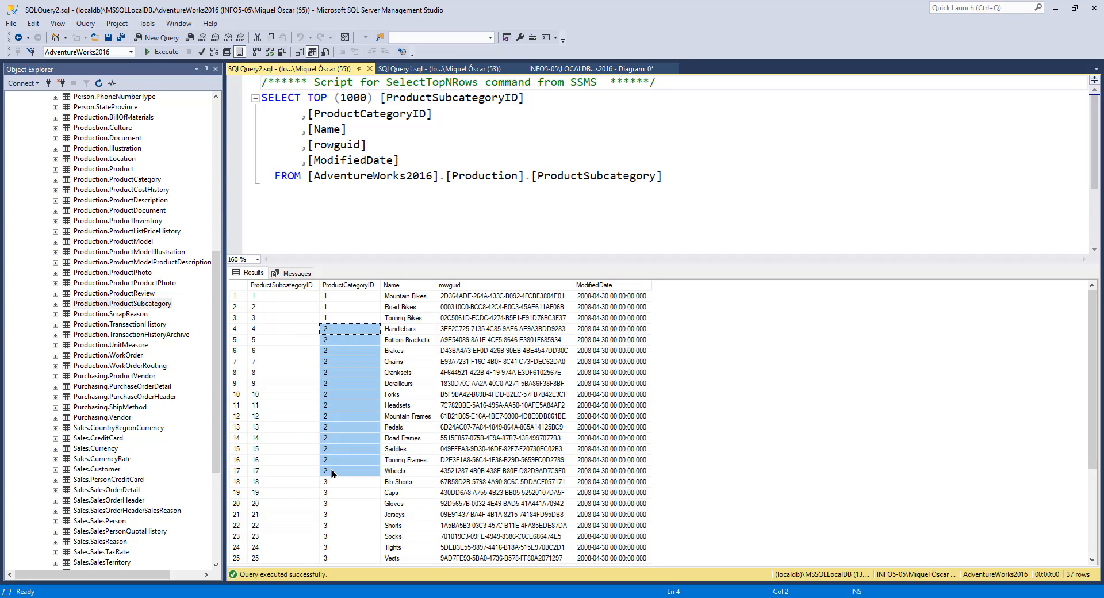
left_click(439, 68)
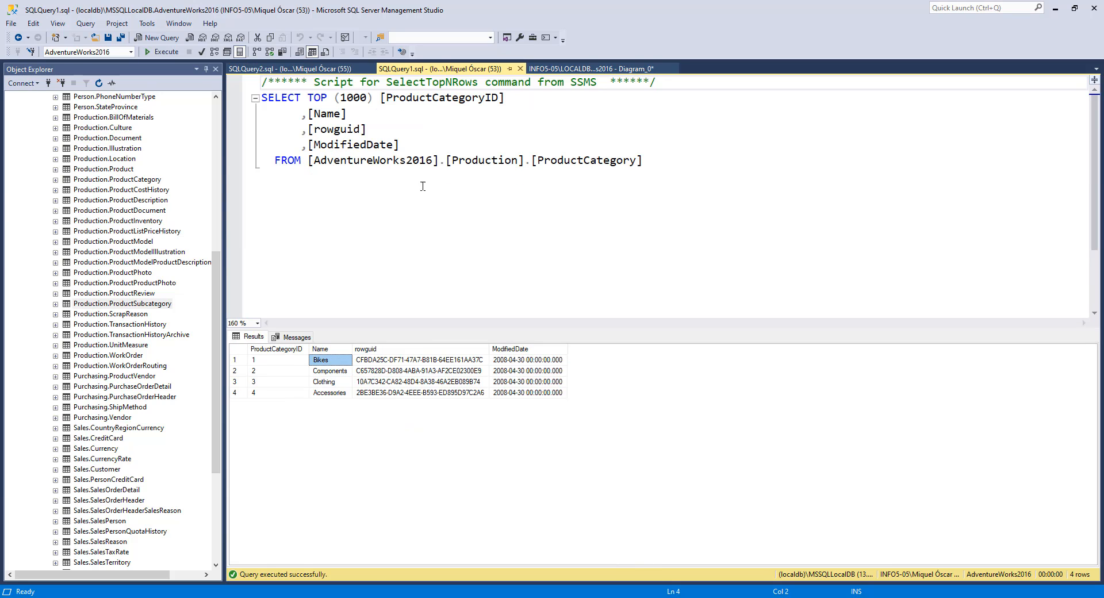
left_click(329, 69)
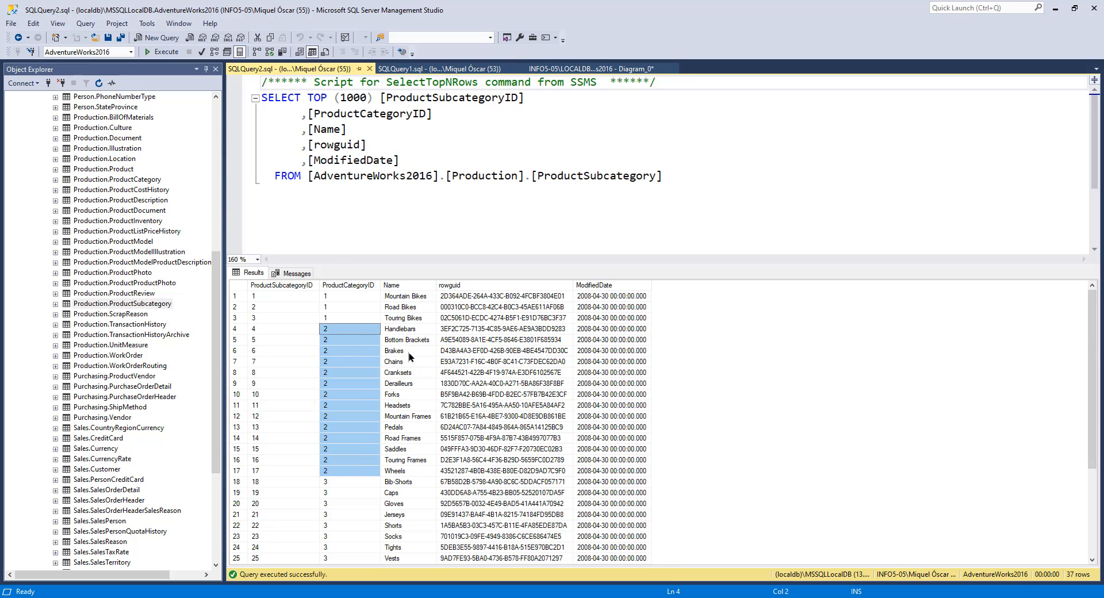
scroll(340, 454, "down", 4)
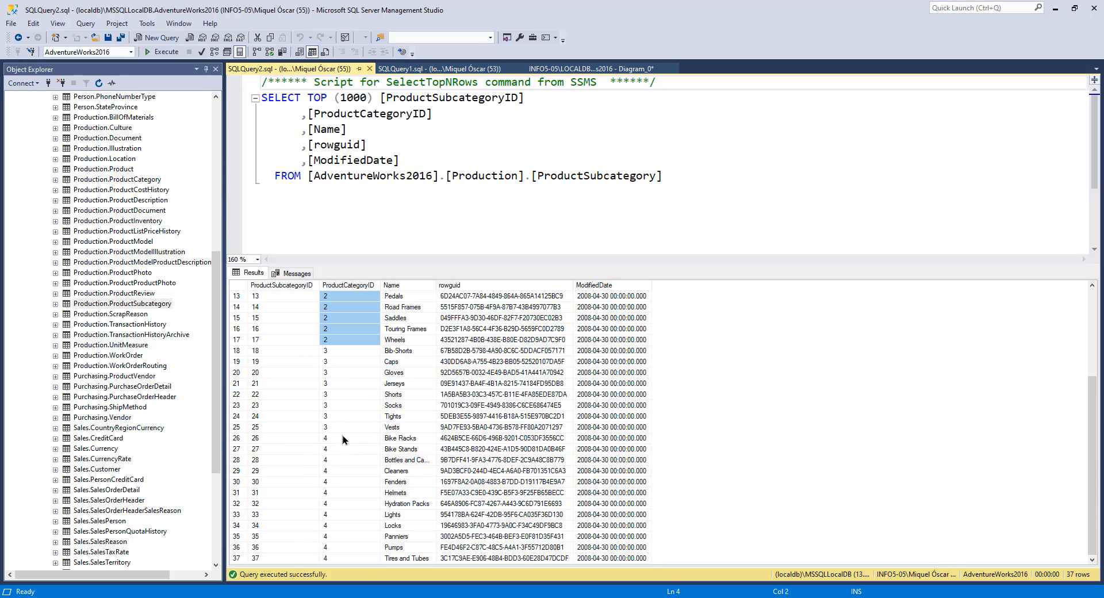
left_click_drag(335, 352, 349, 536)
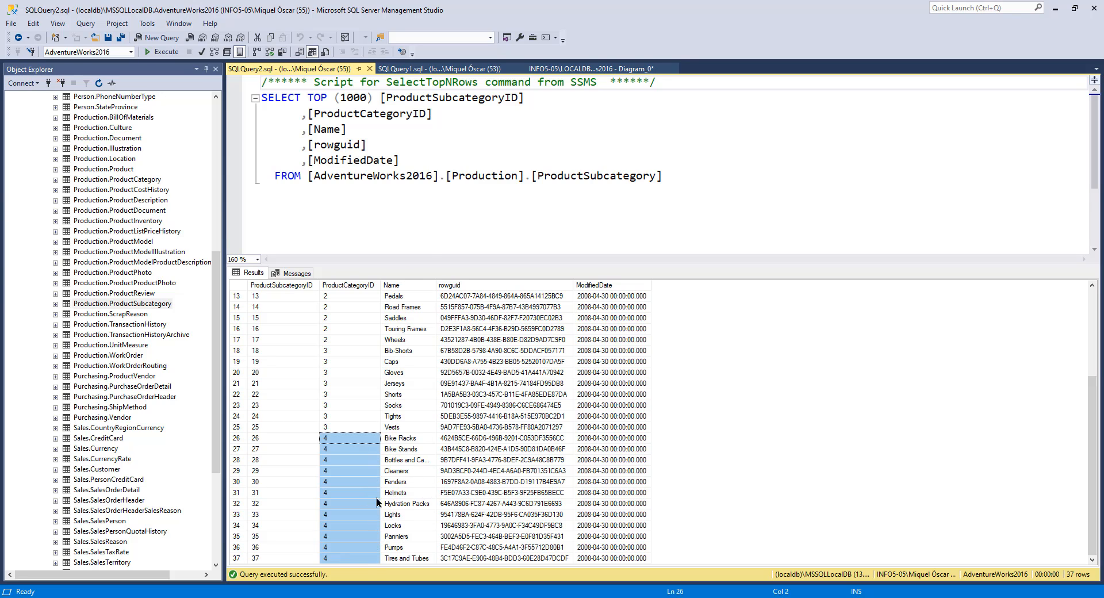
left_click(425, 68)
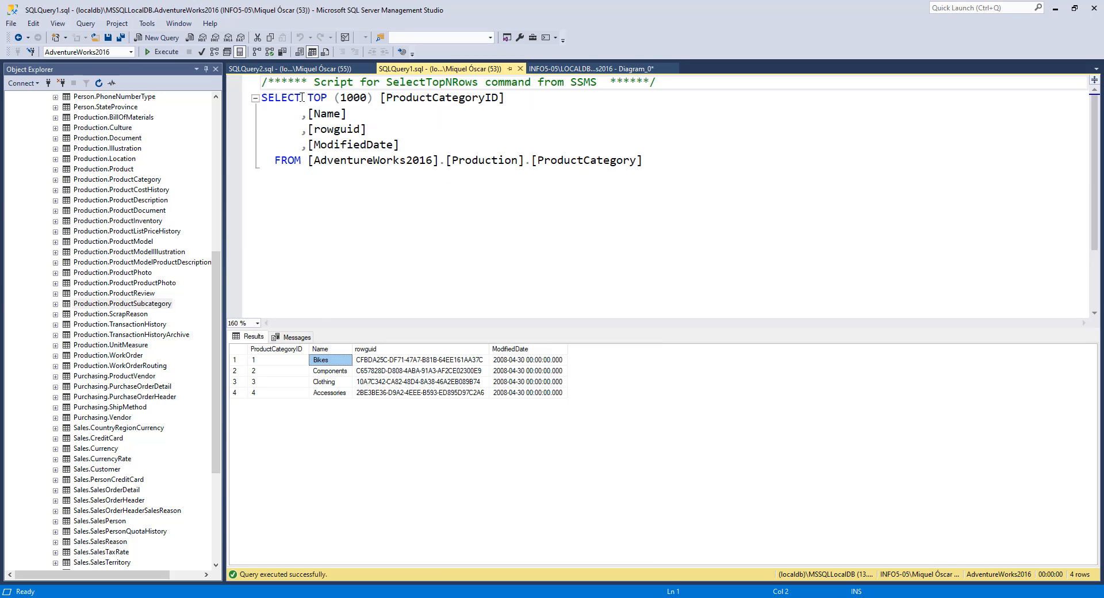
left_click(298, 70)
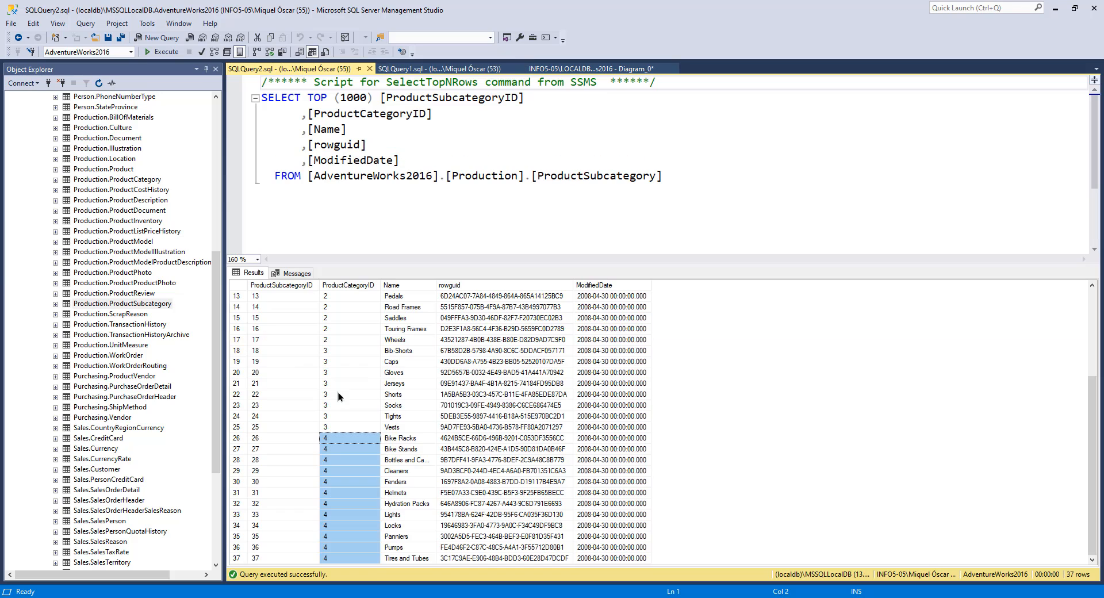
Step: Return to the diagram and select the top 1000 rows of the Production.Product table
left_click(570, 67)
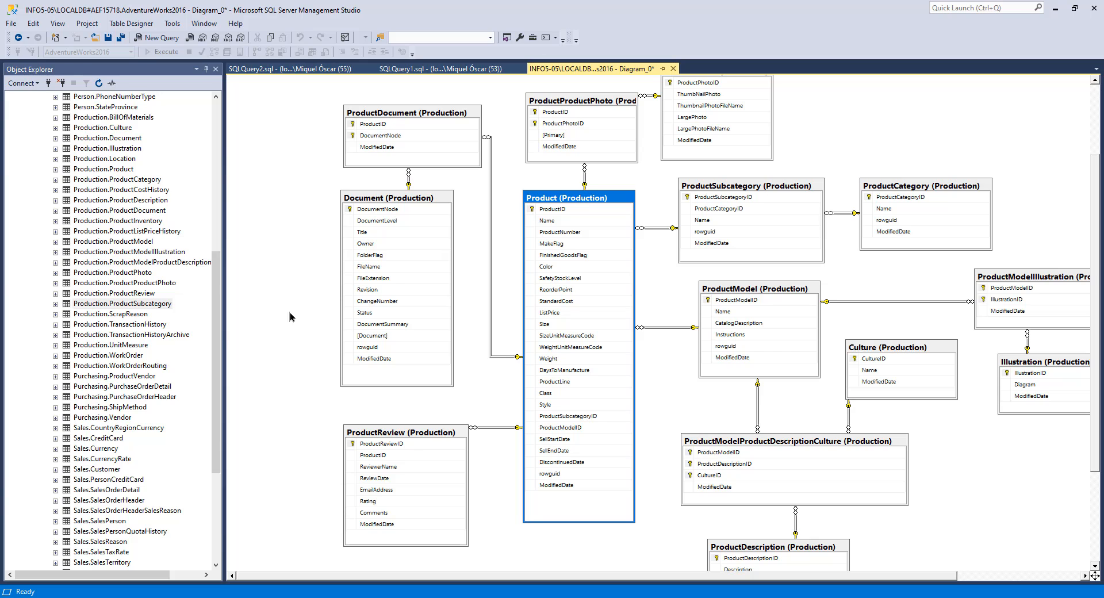
mouse_move(217, 319)
left_mouse_down()
mouse_move(220, 341)
mouse_move(219, 310)
left_mouse_up()
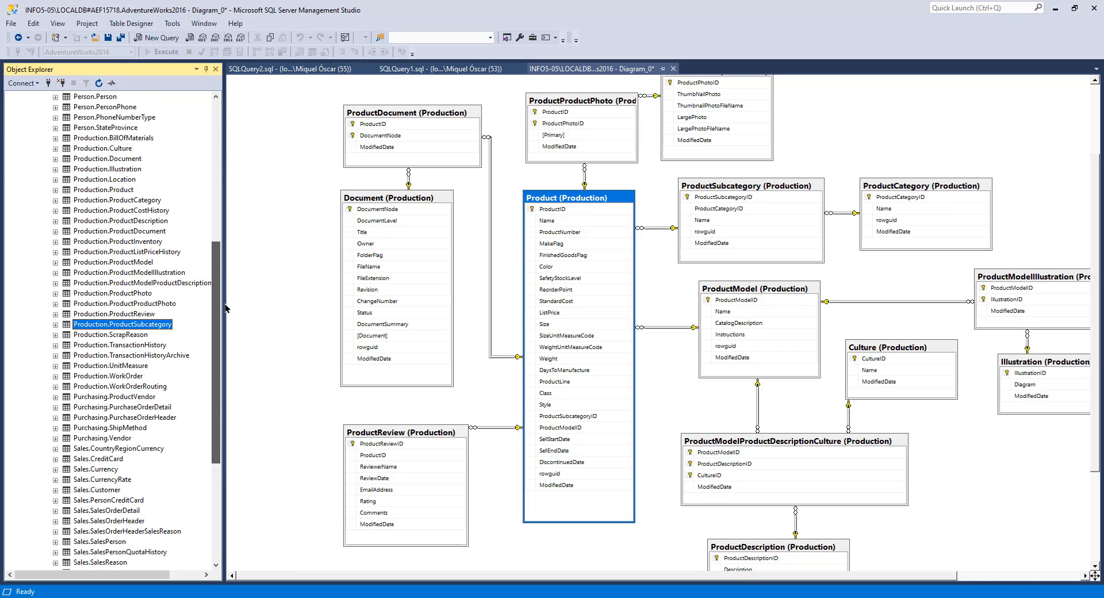
right_click(124, 190)
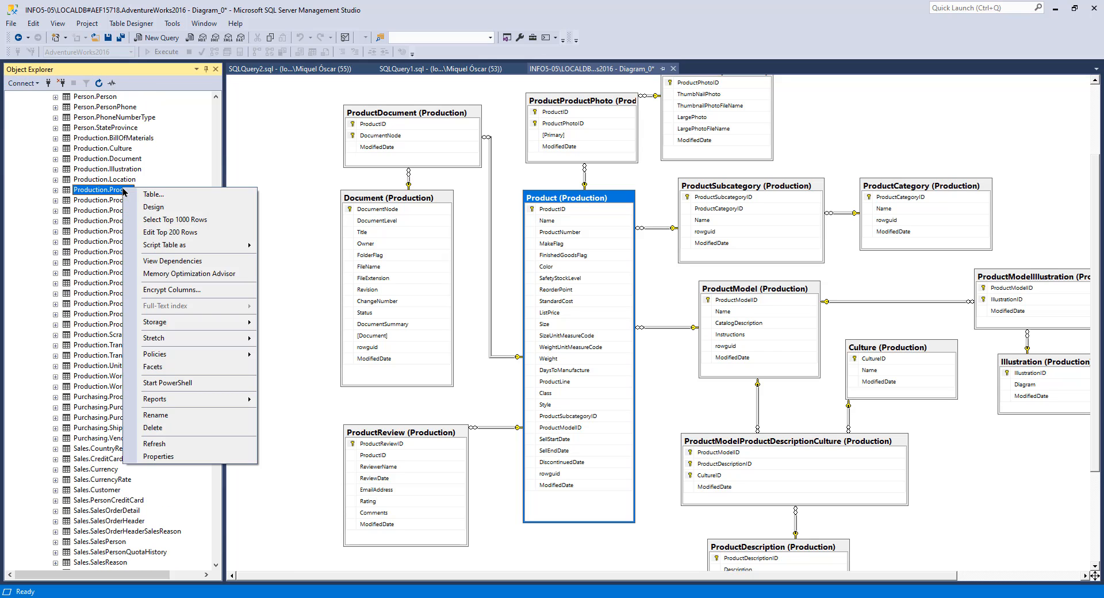
left_click(188, 224)
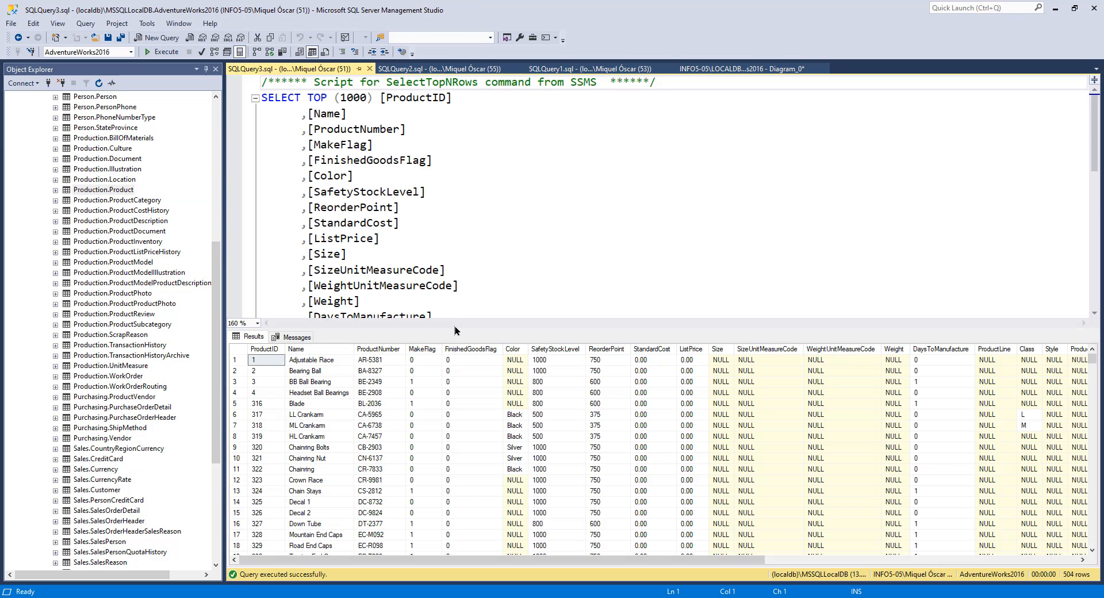
Step: Scroll through the Product query results and examine the Long-Sleeve Logo Jersey product rows
left_click_drag(455, 329, 454, 169)
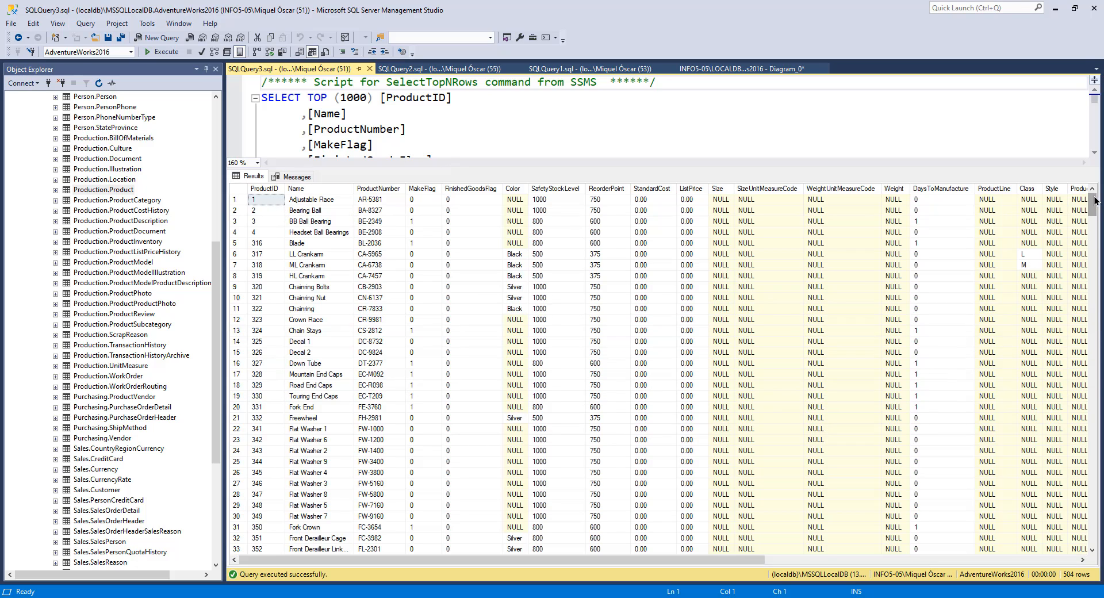
left_click_drag(1093, 202, 1100, 545)
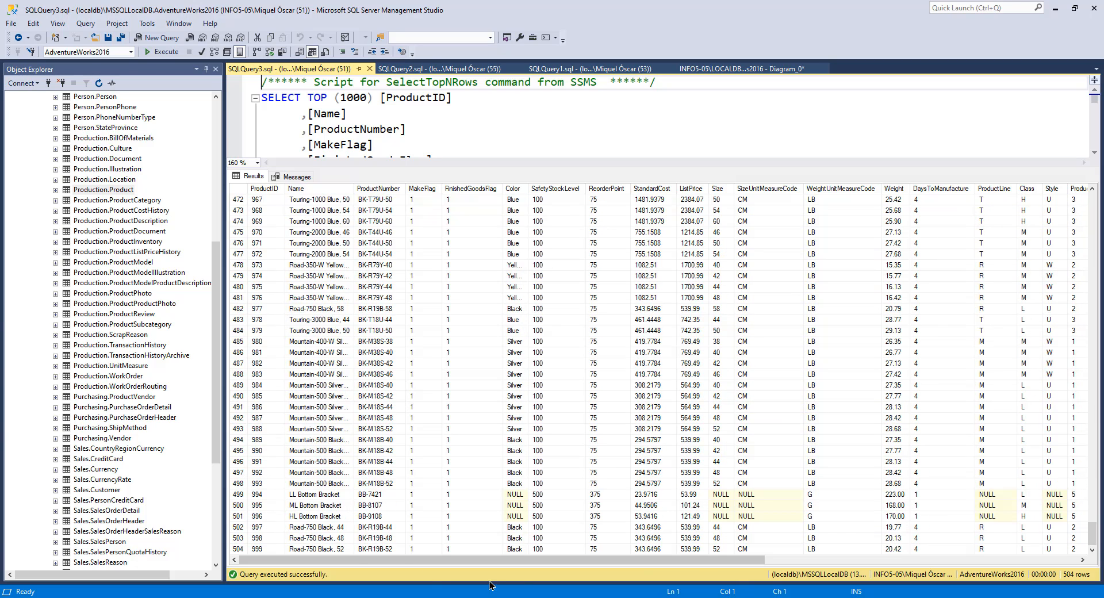
left_click(237, 550)
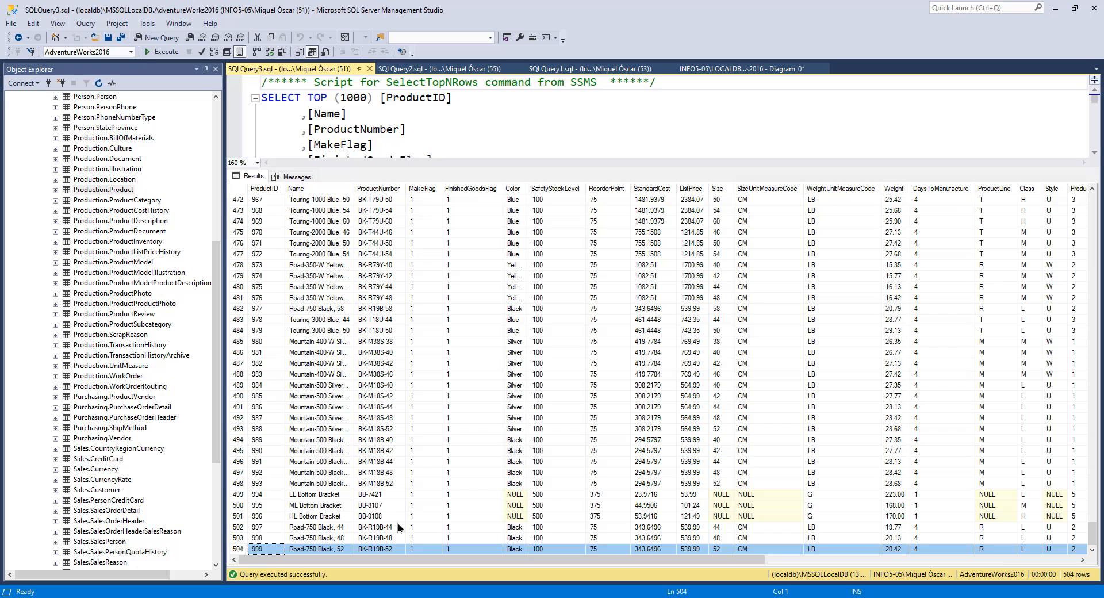
scroll(1083, 550, "up", 10)
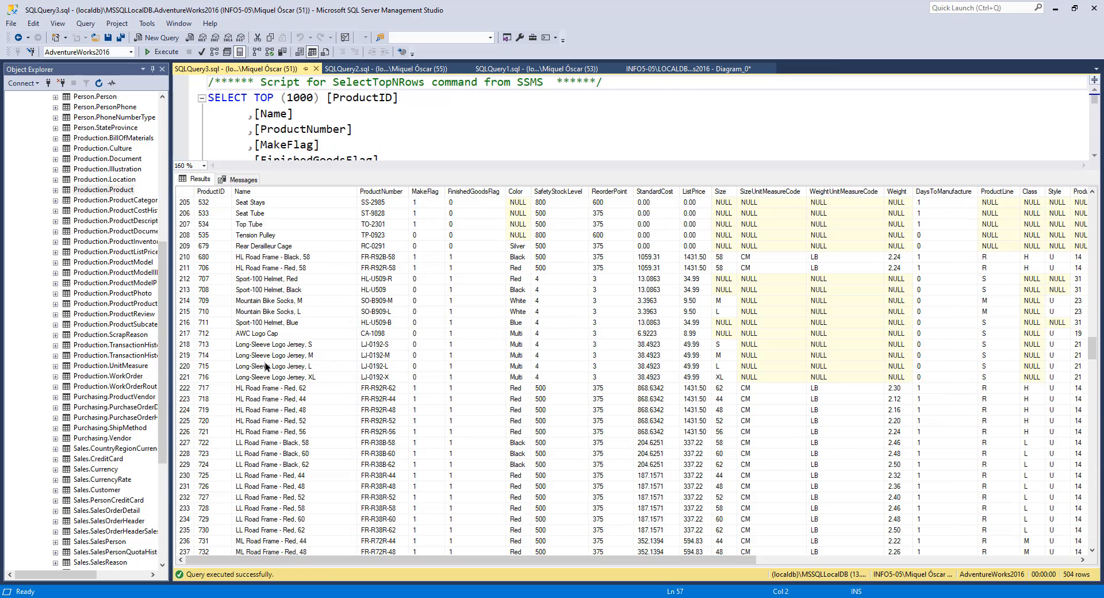
left_click(274, 344)
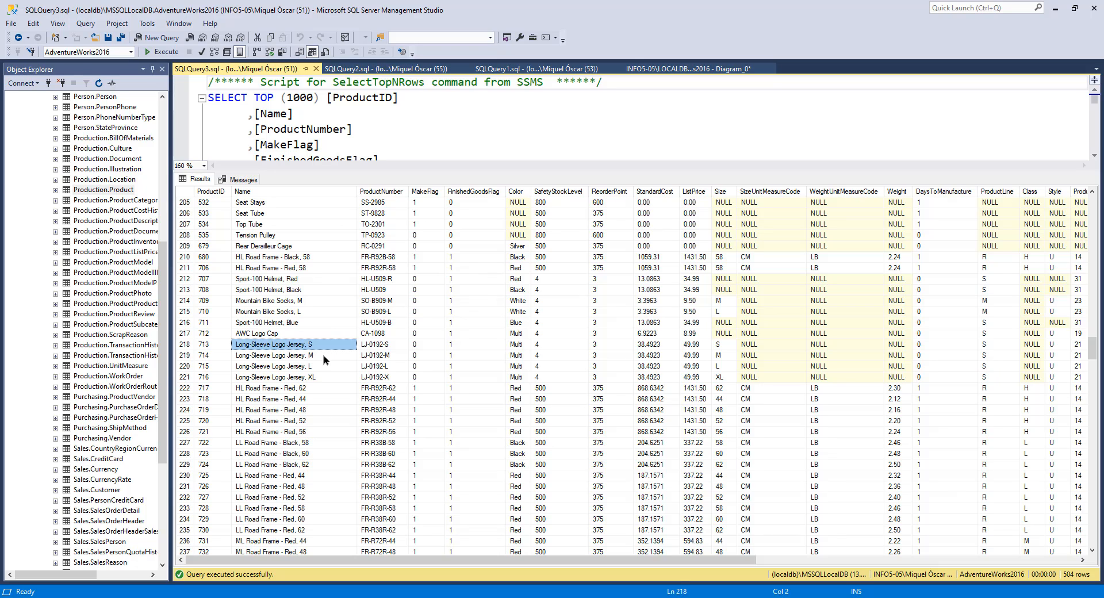
left_click(284, 357)
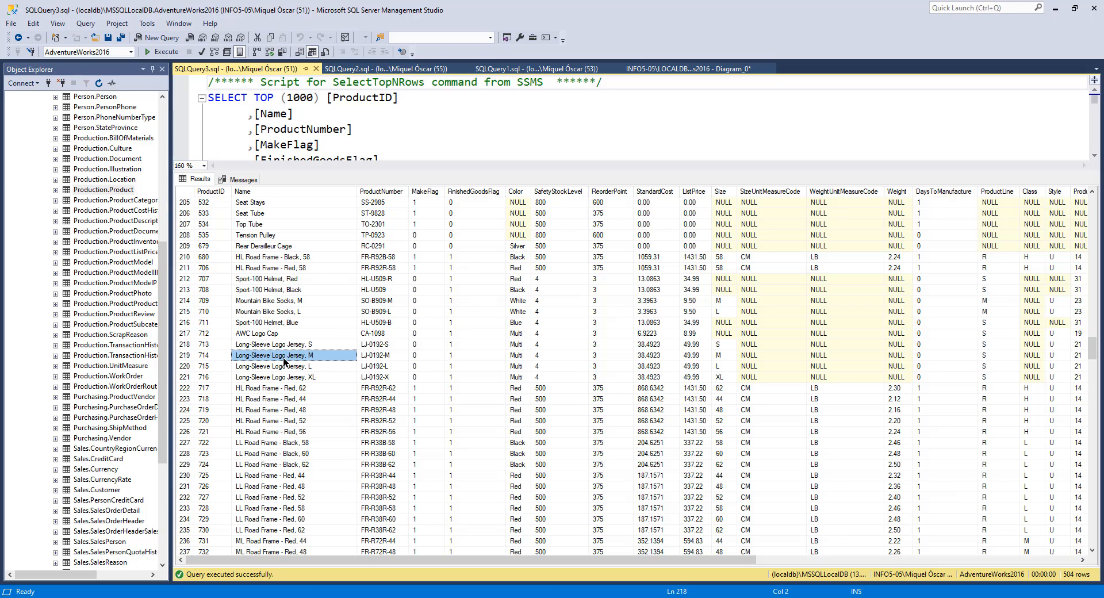
left_click(283, 366)
left_click(281, 377)
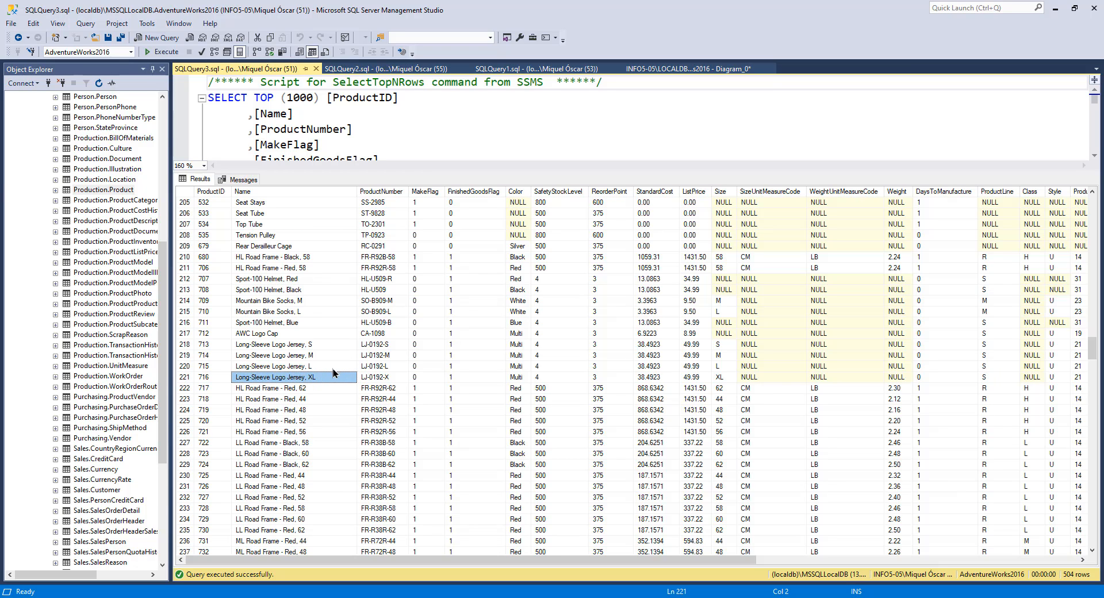
Step: Examine the HL Road Frame and LL Road Frame product rows in the Product query results
scroll(299, 433, "down", 4)
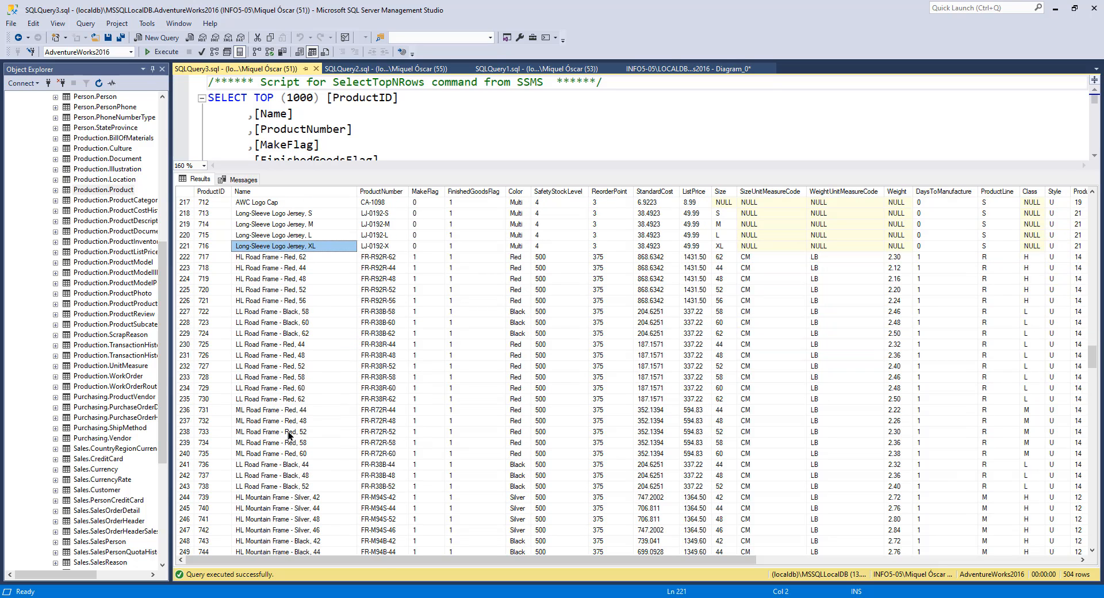
left_click(266, 258)
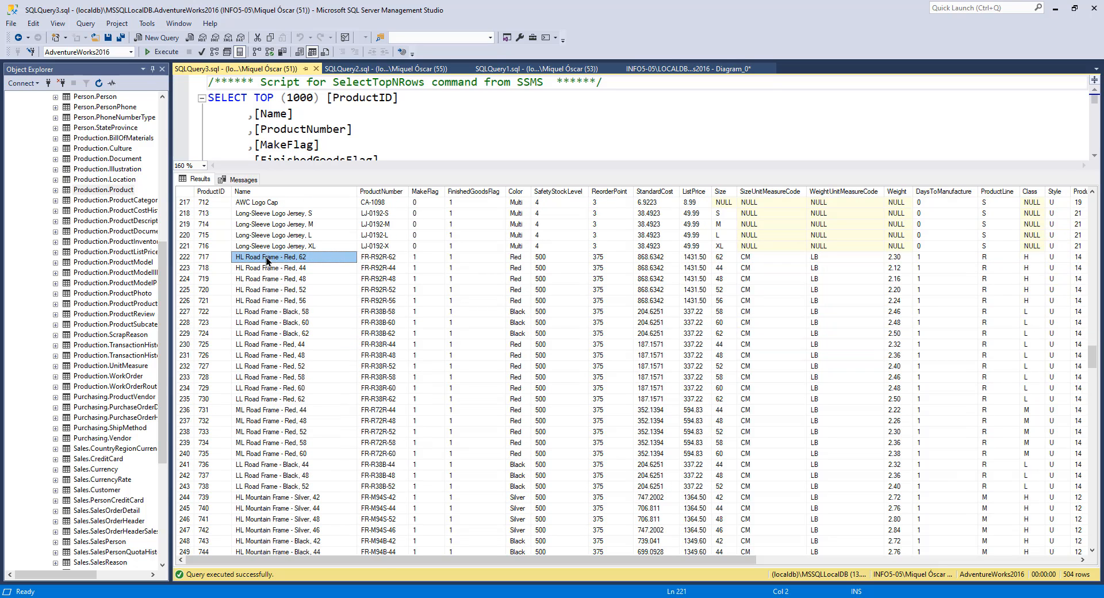
left_click(280, 395, "shift")
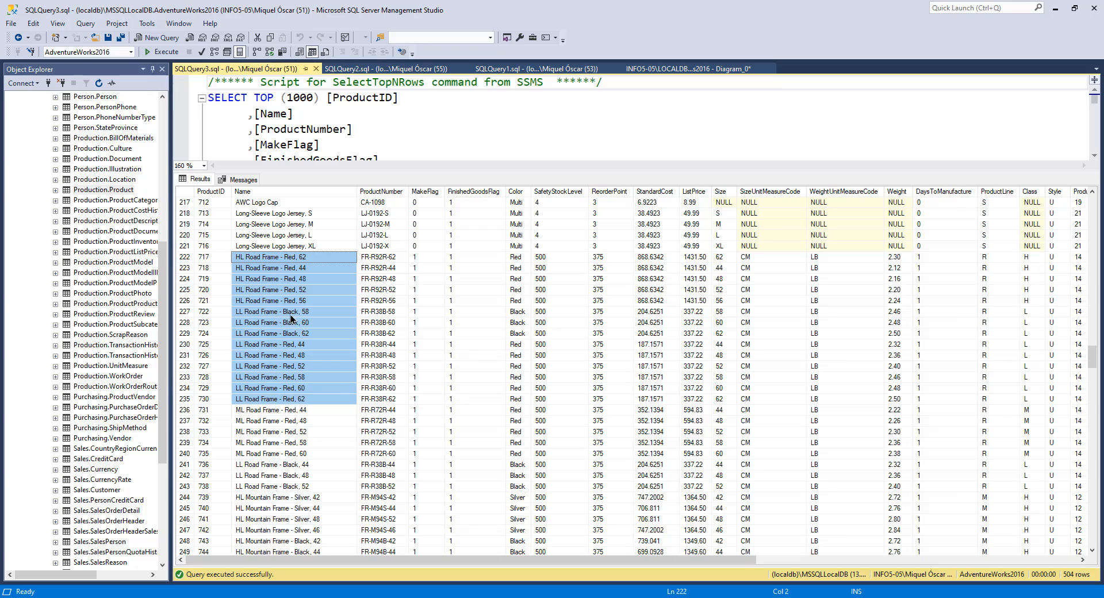
left_click(281, 257)
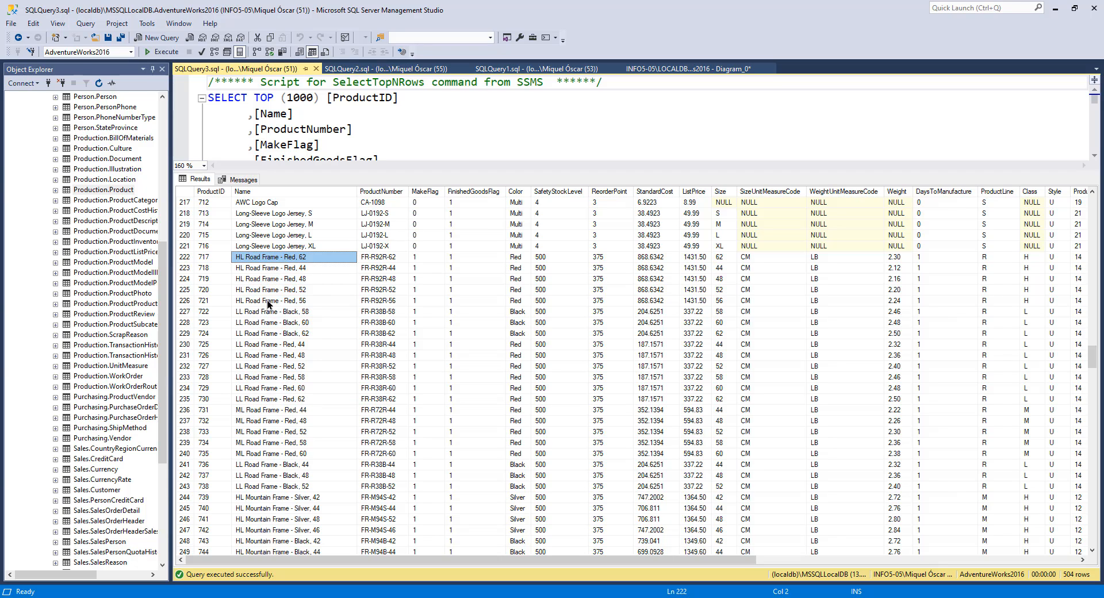
left_click(267, 300, "shift")
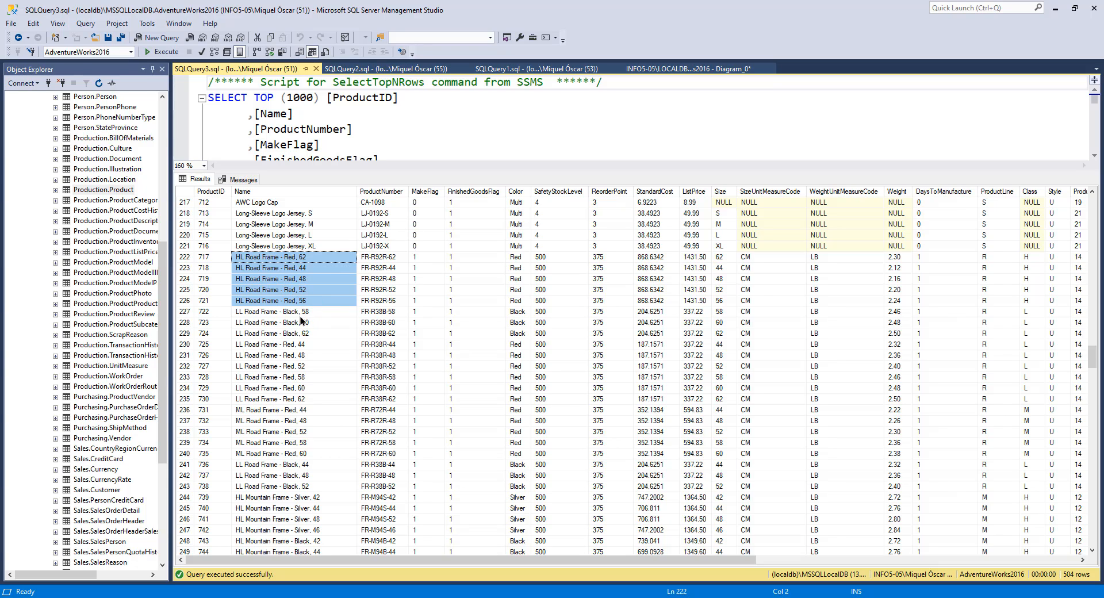
left_click(278, 315)
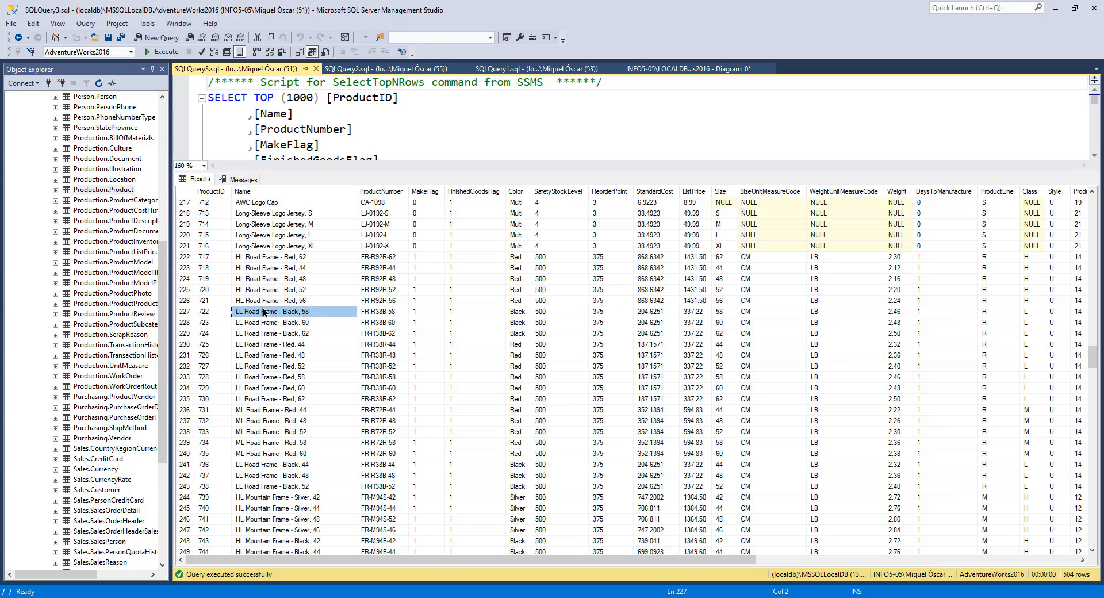
left_click(266, 399, "shift")
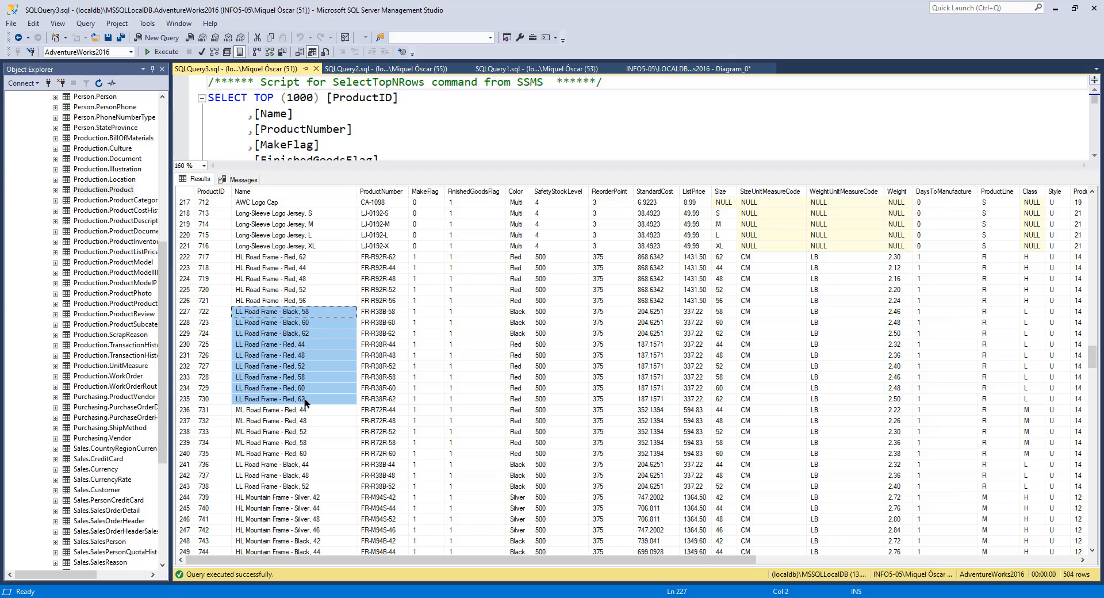
Step: Scroll further down through the Product query results to review the remaining products
scroll(322, 394, "down", 5)
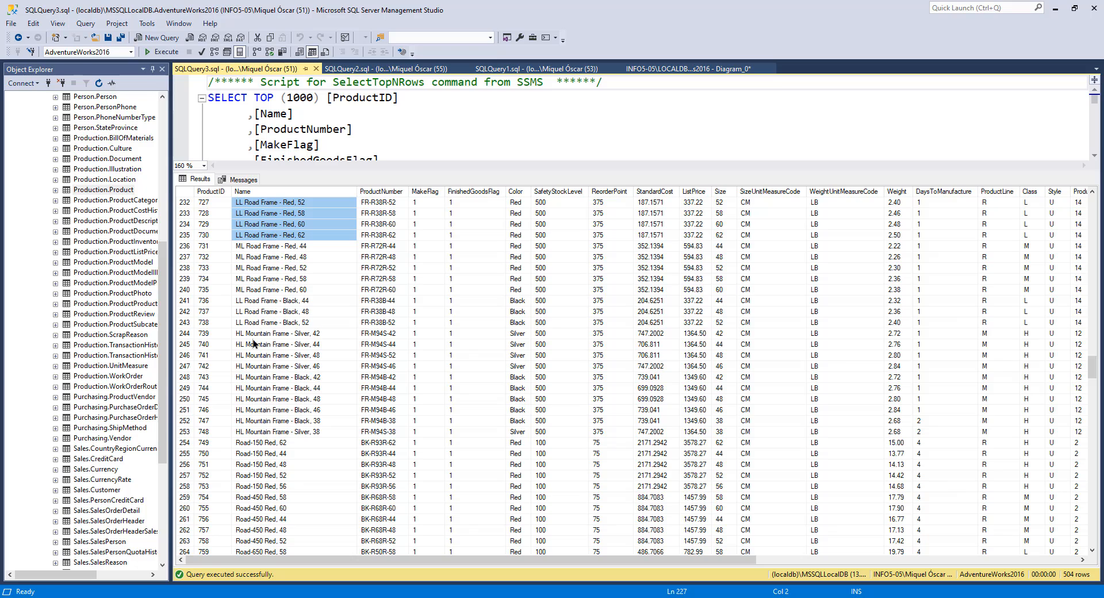
left_click(250, 339)
scroll(316, 452, "down", 12)
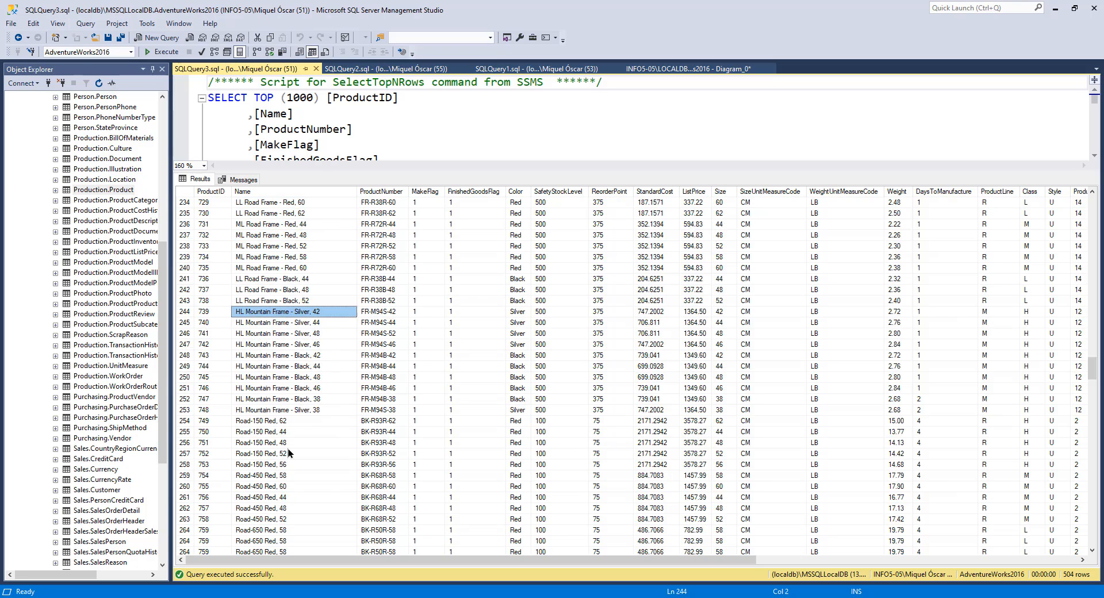
scroll(318, 437, "down", 1)
scroll(294, 265, "down", 20)
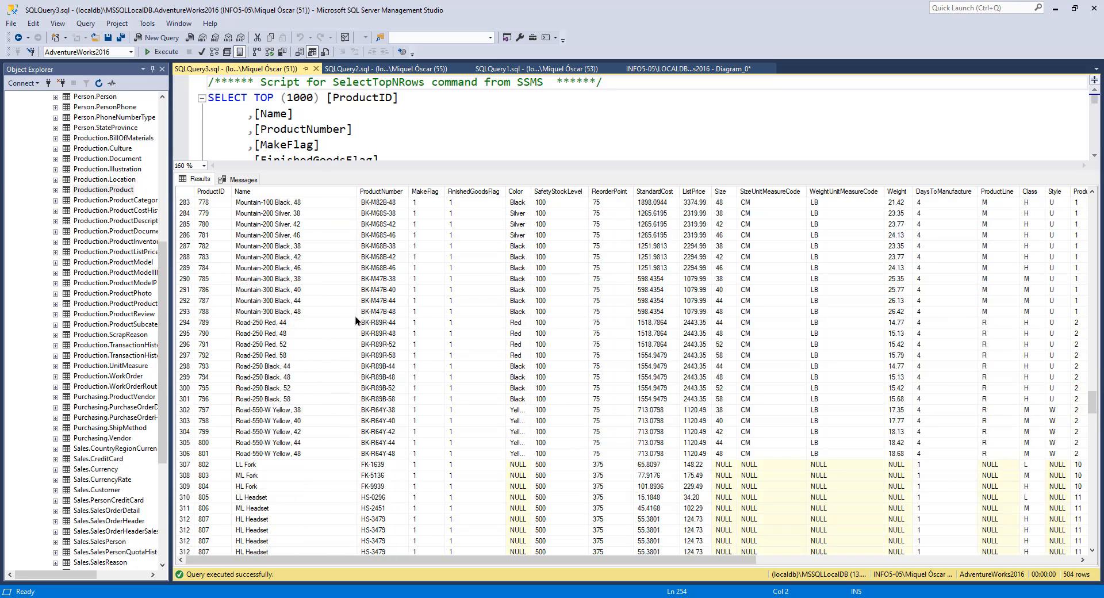
scroll(349, 351, "down", 20)
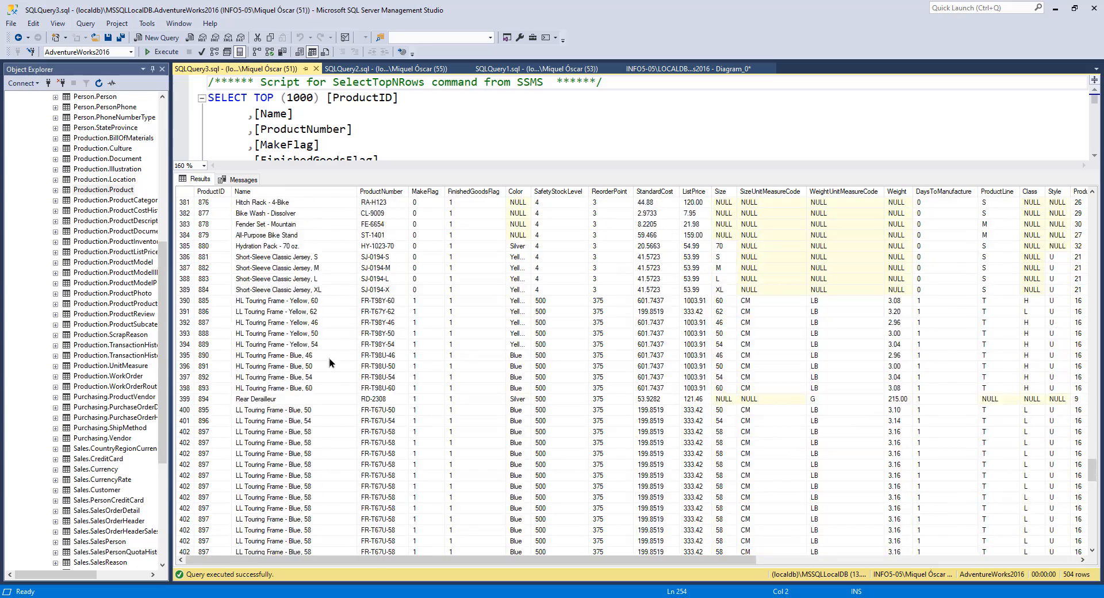
scroll(316, 388, "down", 11)
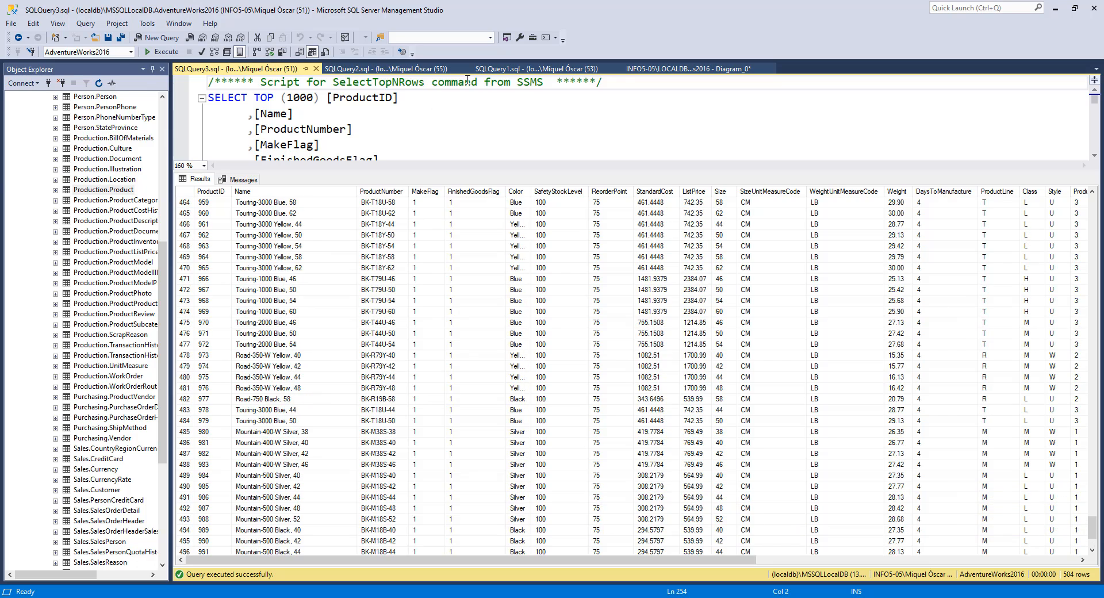
Step: Switch between the ProductCategory, ProductSubcategory and Product query results to compare them
left_click(661, 68)
left_click(558, 69)
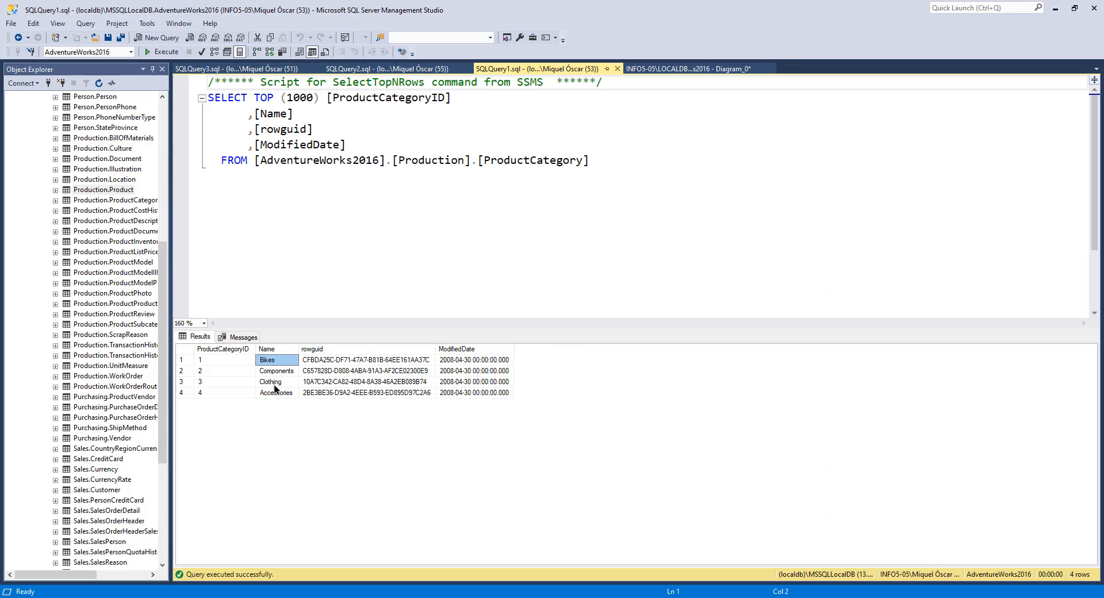
left_click(378, 71)
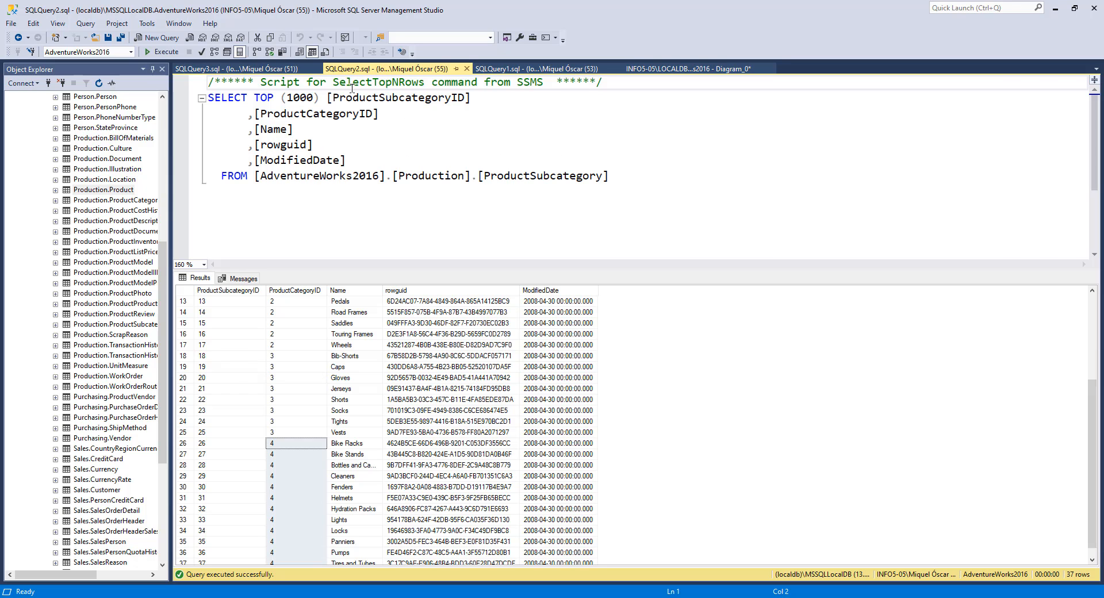
left_click(249, 70)
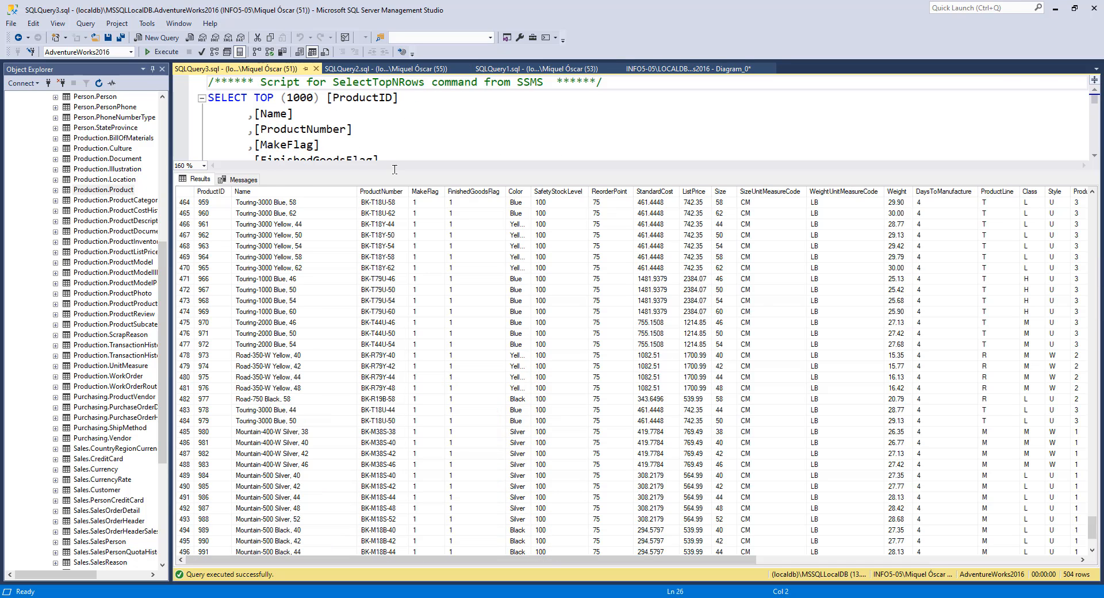
Step: Examine the tire and pedal product rows, checking their ProductNumber and MakeFlag values
left_click_drag(715, 561, 457, 567)
scroll(278, 267, "up", 5)
scroll(281, 264, "up", 3)
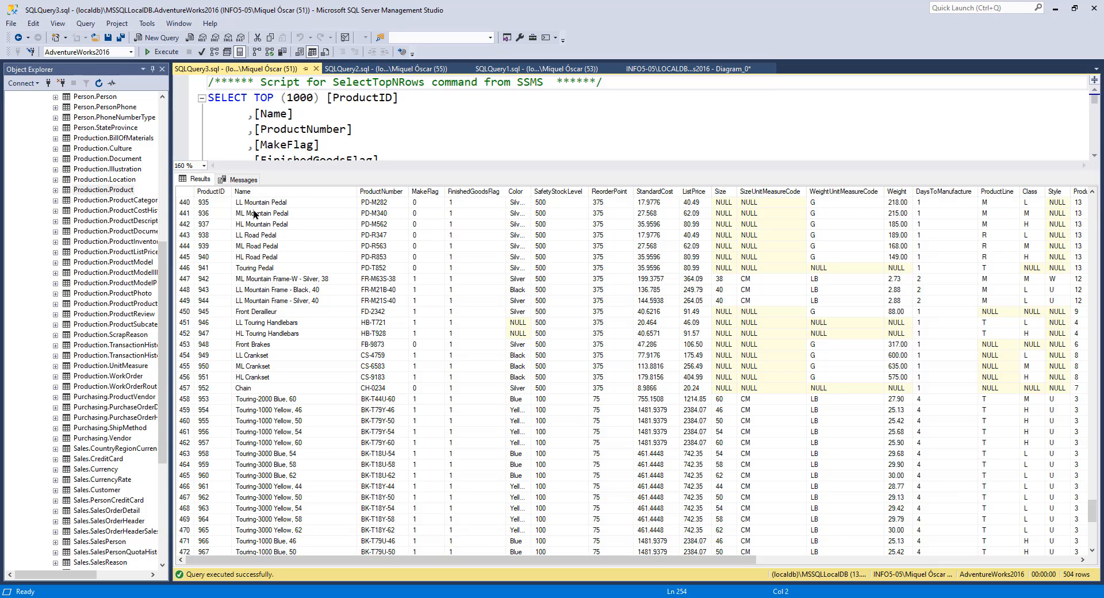
left_click(207, 205)
left_click(302, 201)
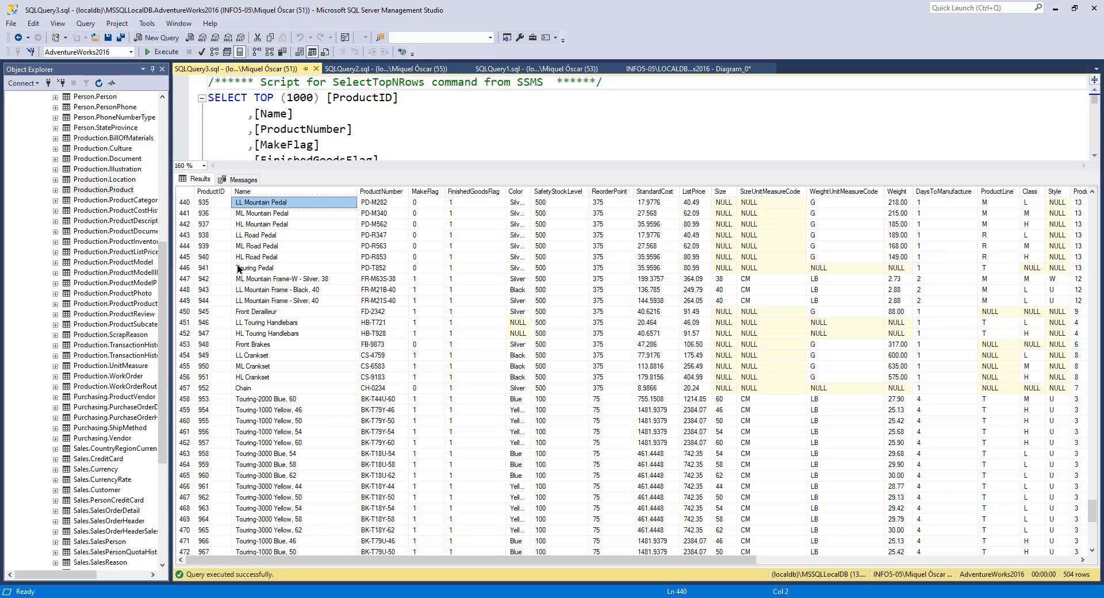
left_click(211, 192)
left_click(222, 202)
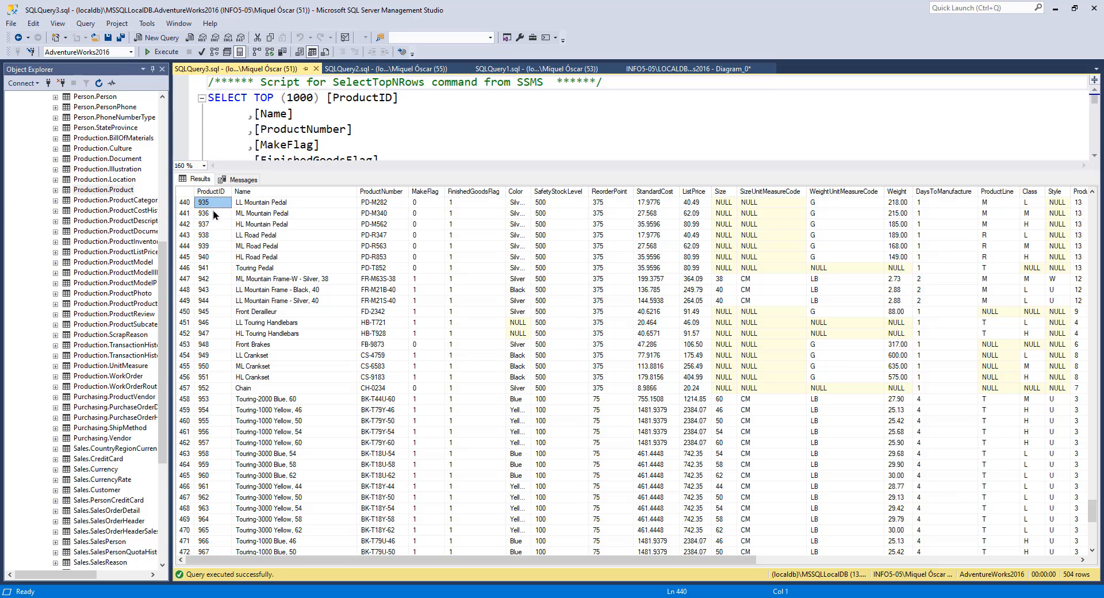
left_click(288, 201)
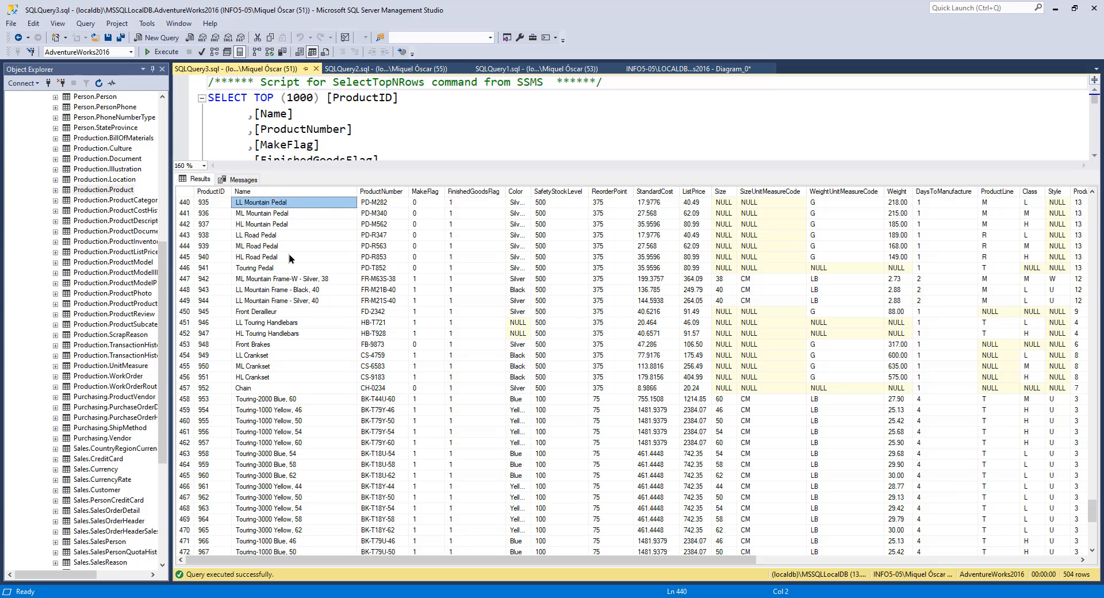
left_click(391, 202)
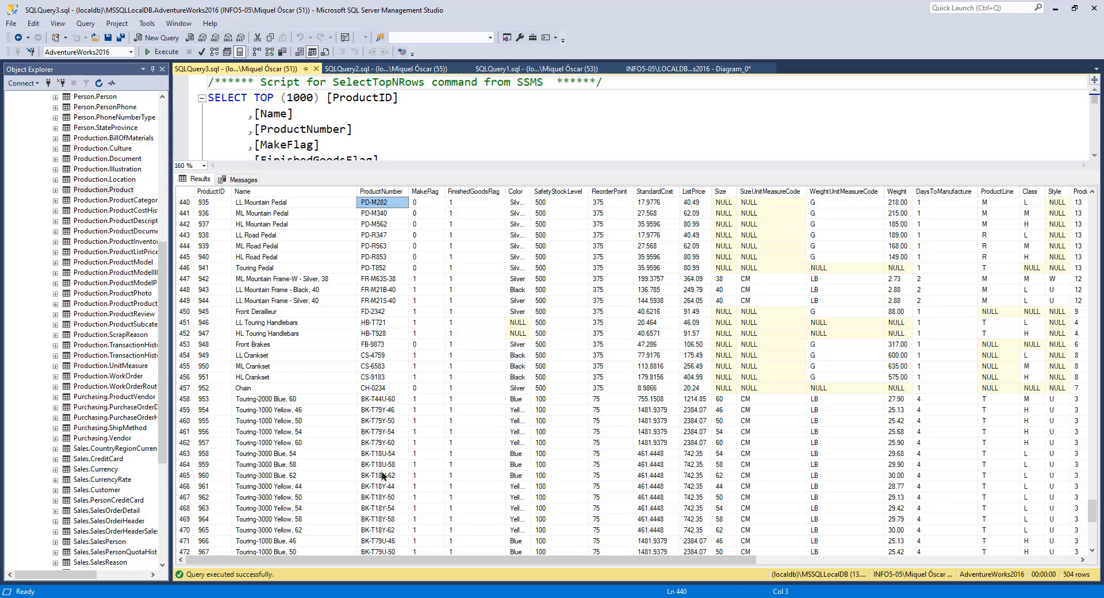
scroll(382, 471, "up", 4)
left_click(382, 268)
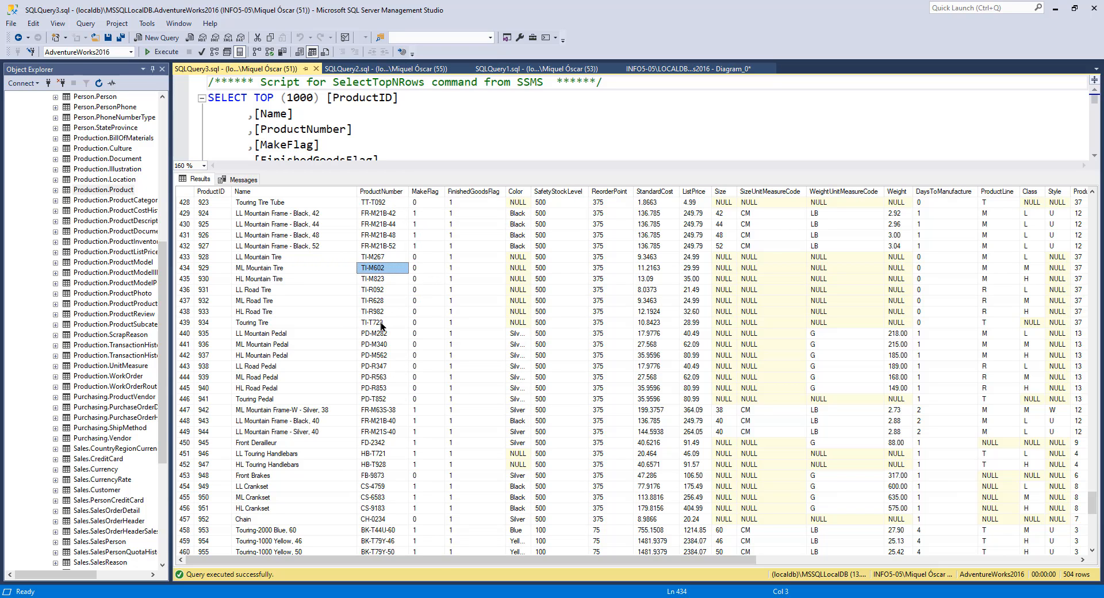
left_click(427, 235)
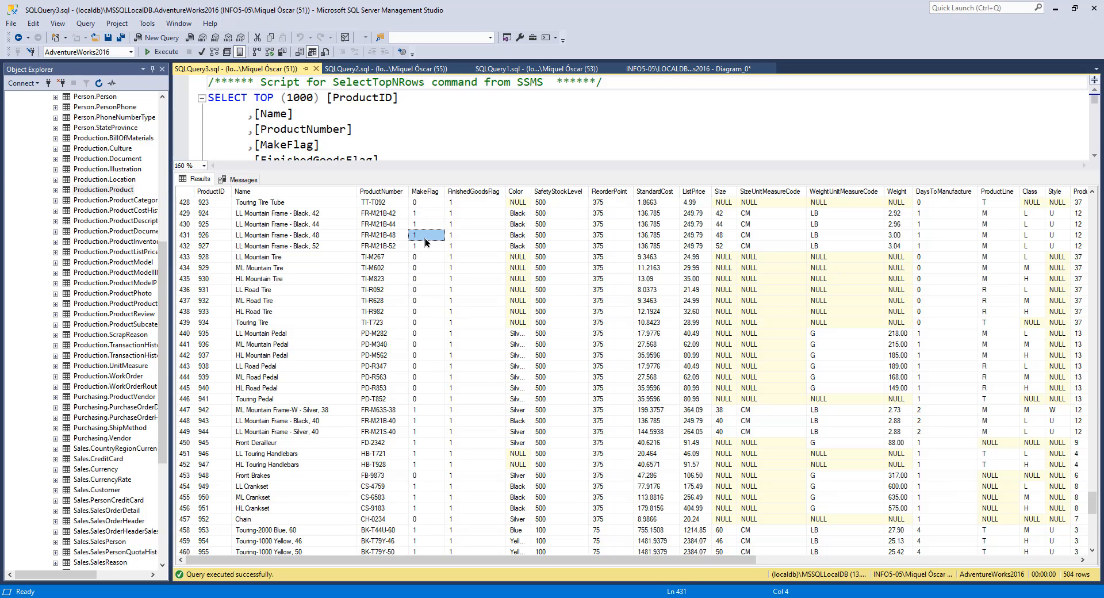
scroll(423, 253, "up", 2)
scroll(420, 264, "down", 3)
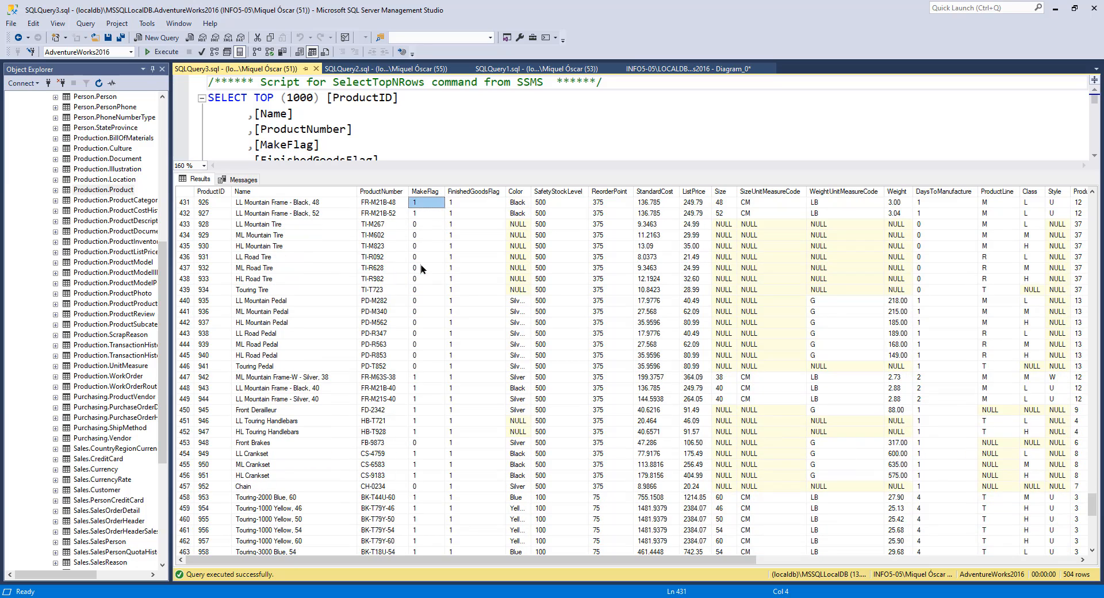
left_click(420, 264)
Step: Open the Production.Product table in Design view and inspect the properties of its ProductID, Name and MakeFlag columns
right_click(112, 186)
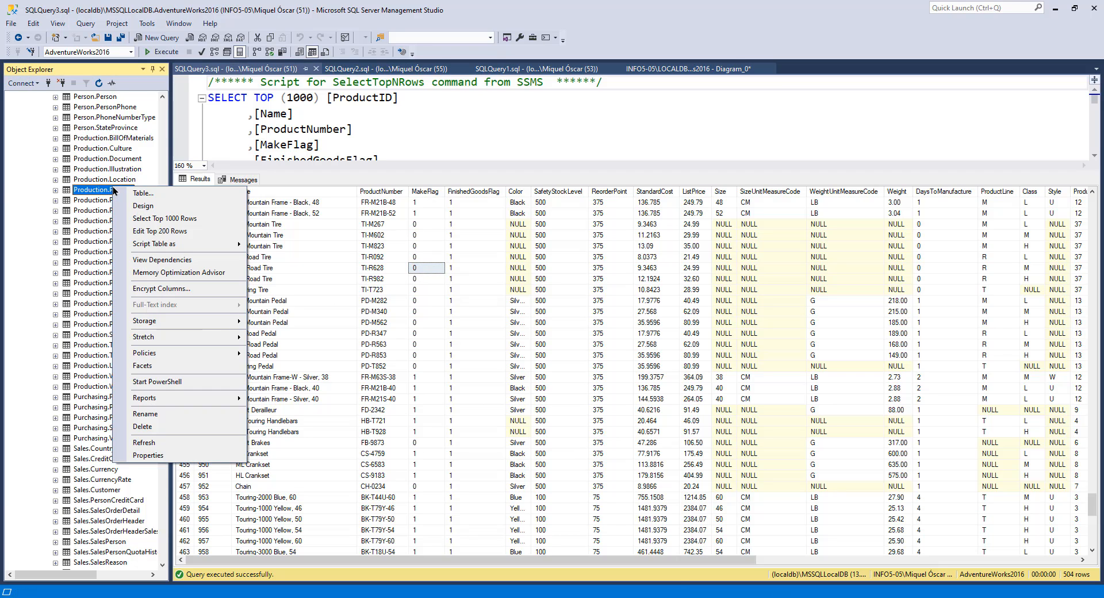
left_click(153, 205)
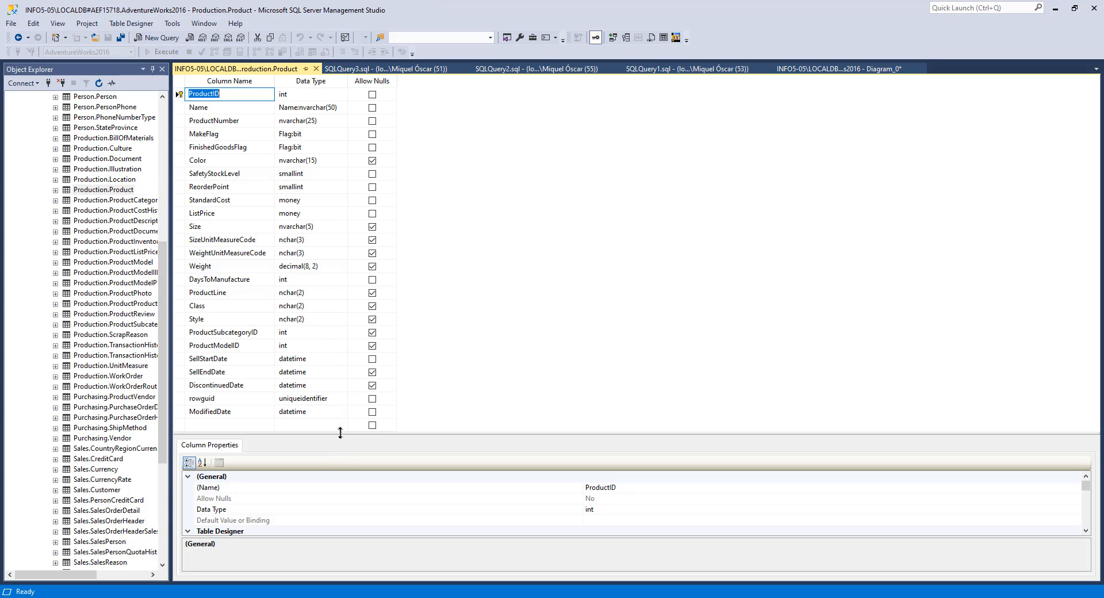
left_click_drag(340, 433, 338, 220)
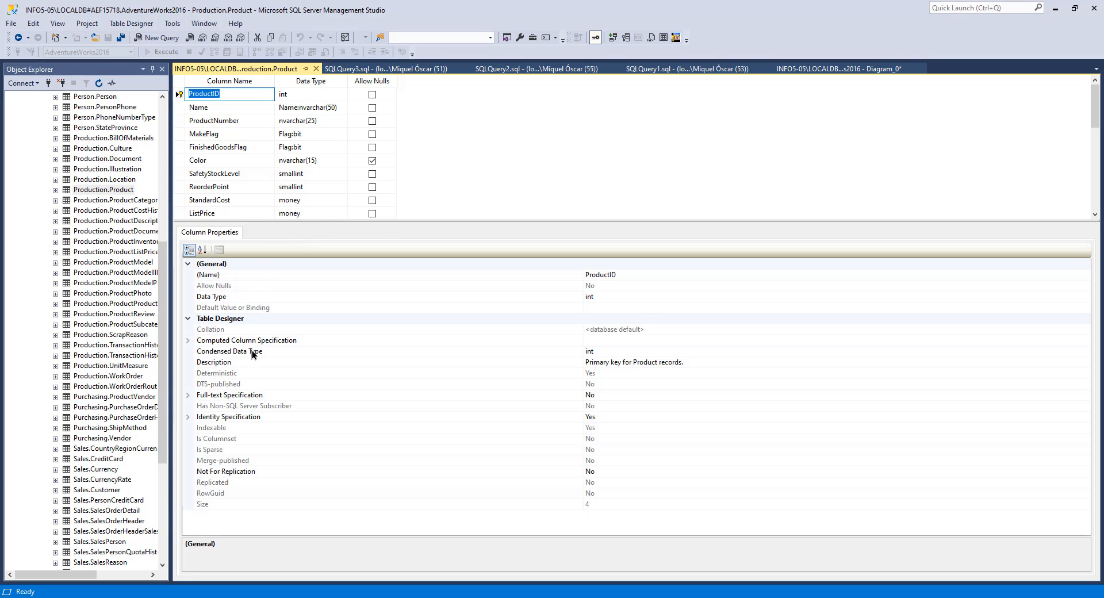
left_click(213, 108)
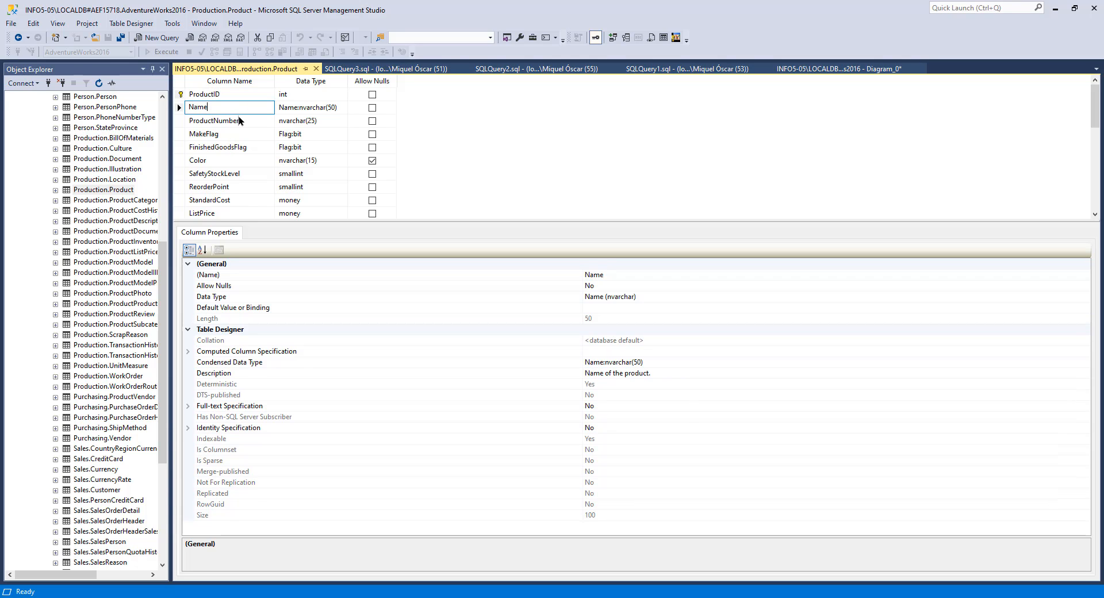
left_click(245, 120)
left_click(232, 132)
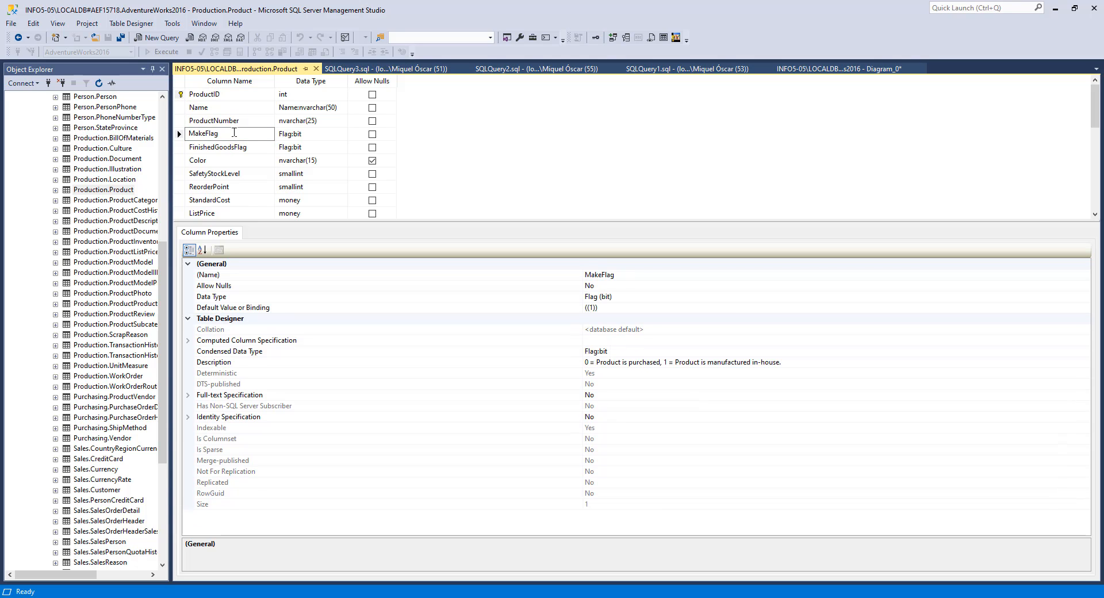
double_click(223, 132)
Step: Read the MakeFlag column's Description property, selecting each part of its text
left_click(233, 362)
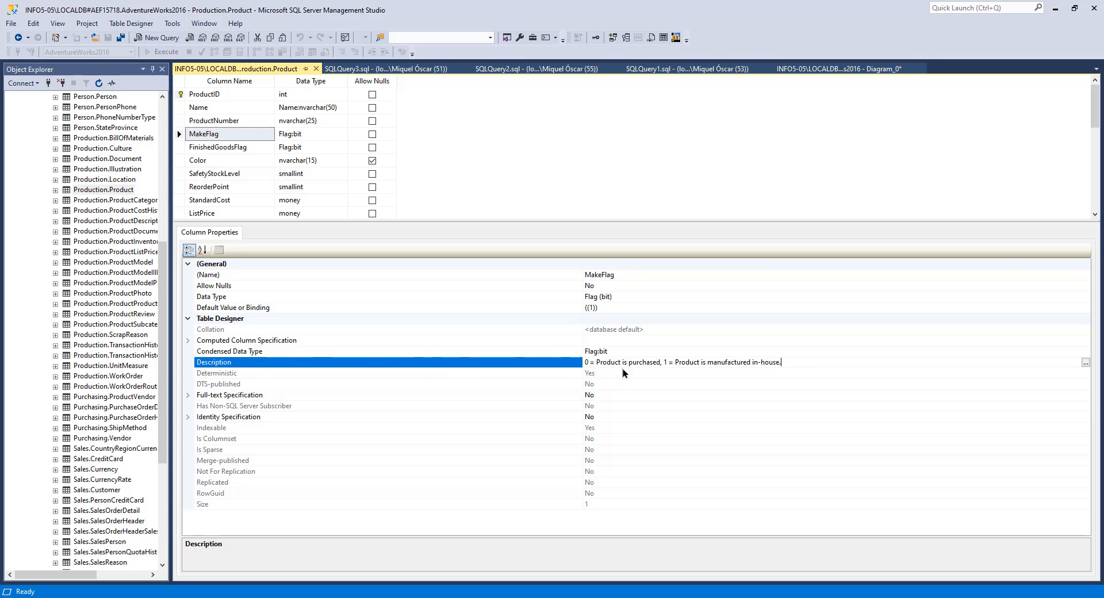
left_click_drag(659, 360, 578, 362)
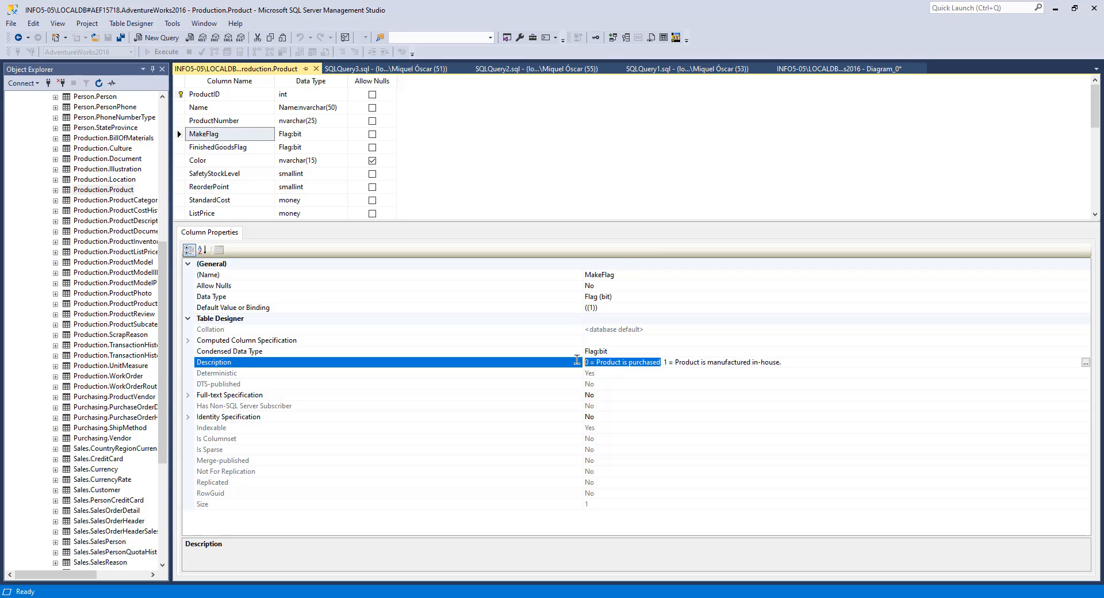
left_click(708, 359)
left_click_drag(800, 361, 675, 361)
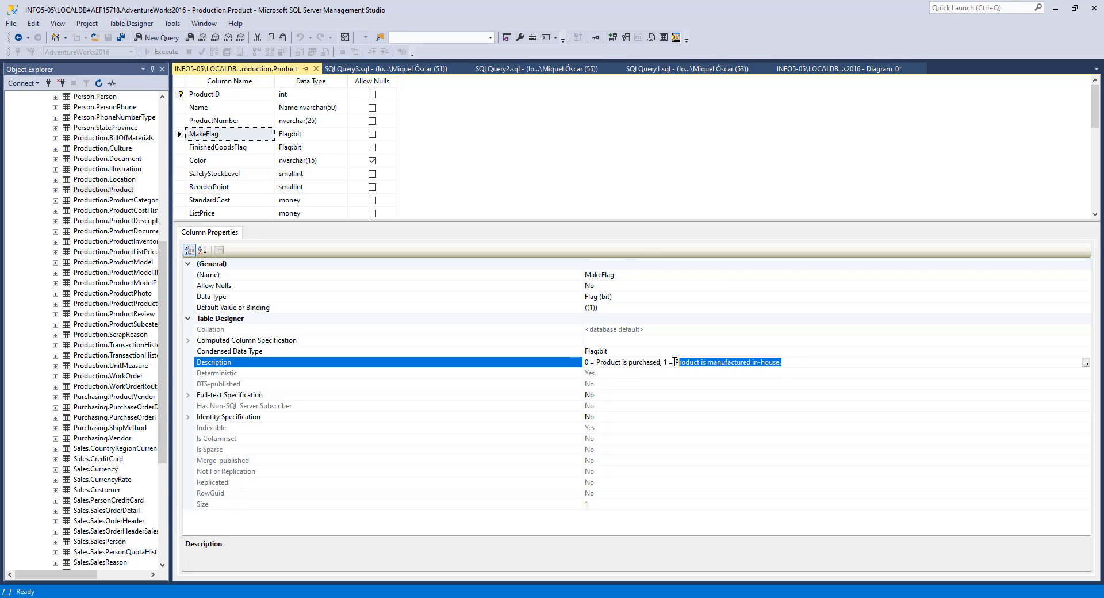
left_click(709, 361)
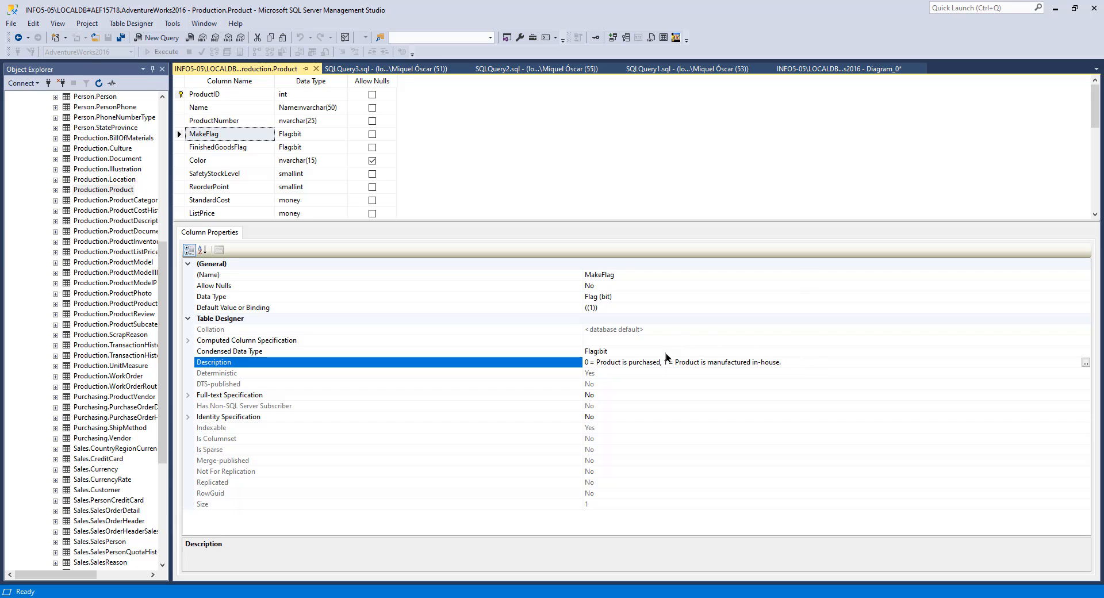
left_click_drag(787, 363, 575, 370)
left_click(797, 359)
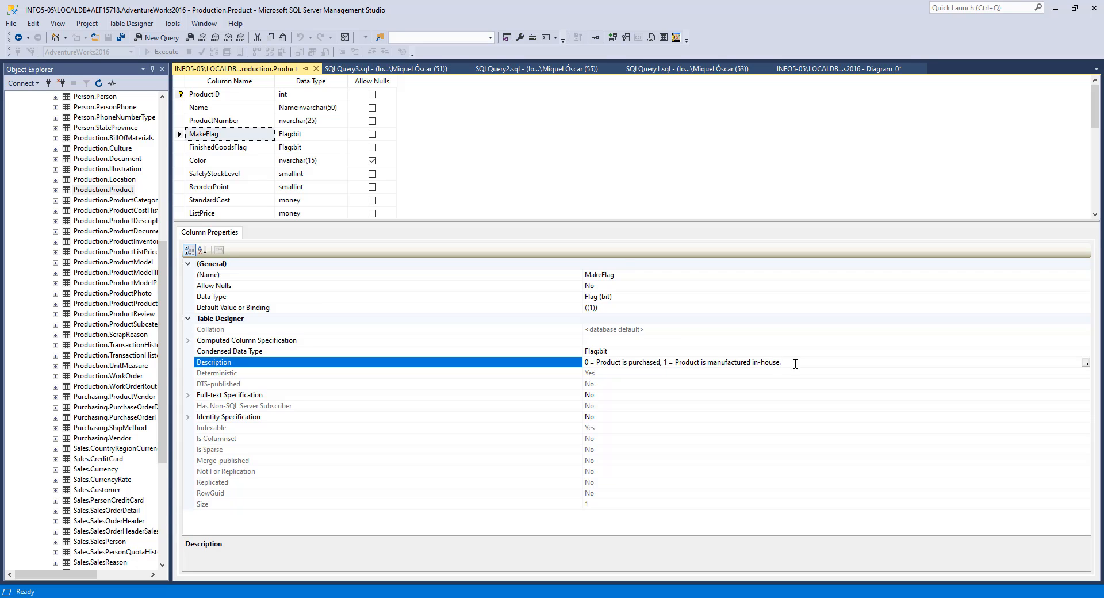
left_click_drag(785, 362, 672, 366)
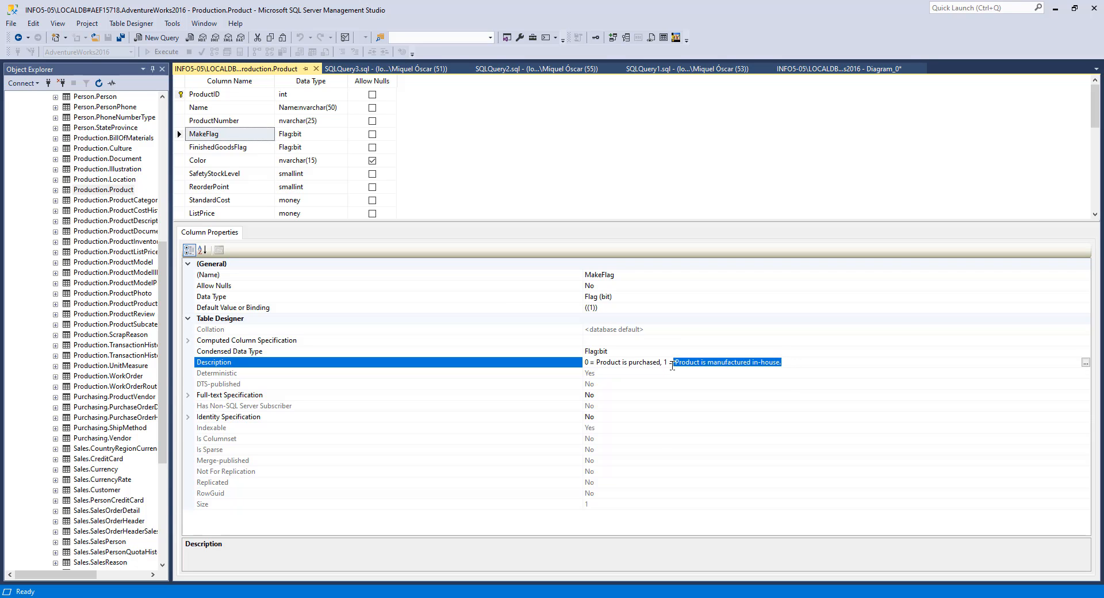
left_click(784, 360)
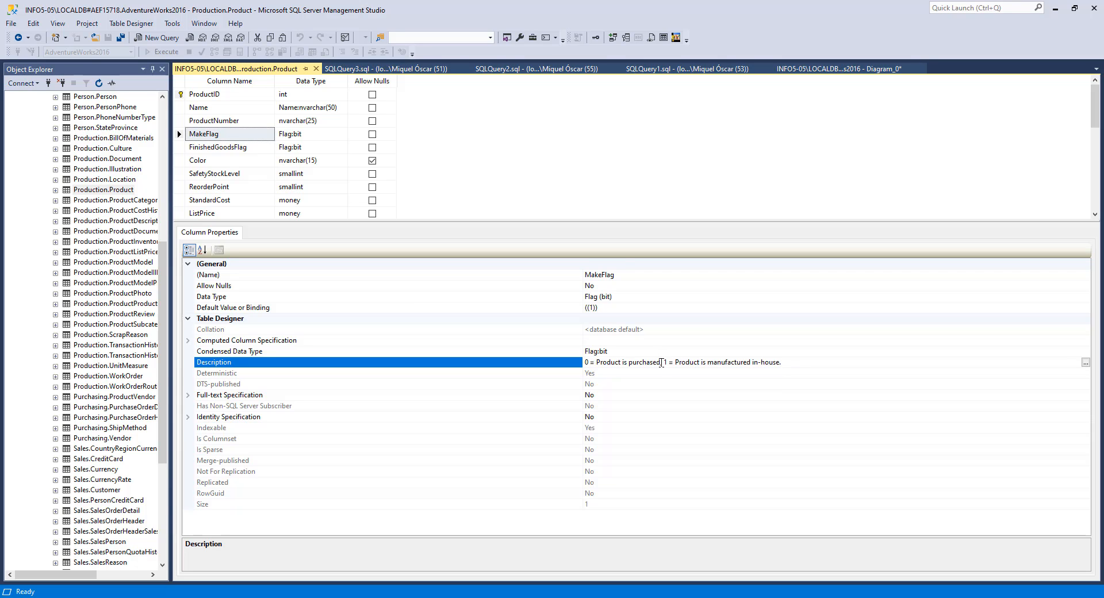
Step: Compare the MakeFlag description with the MakeFlag values of the tire and pedal rows in the query results
left_click_drag(661, 362, 580, 374)
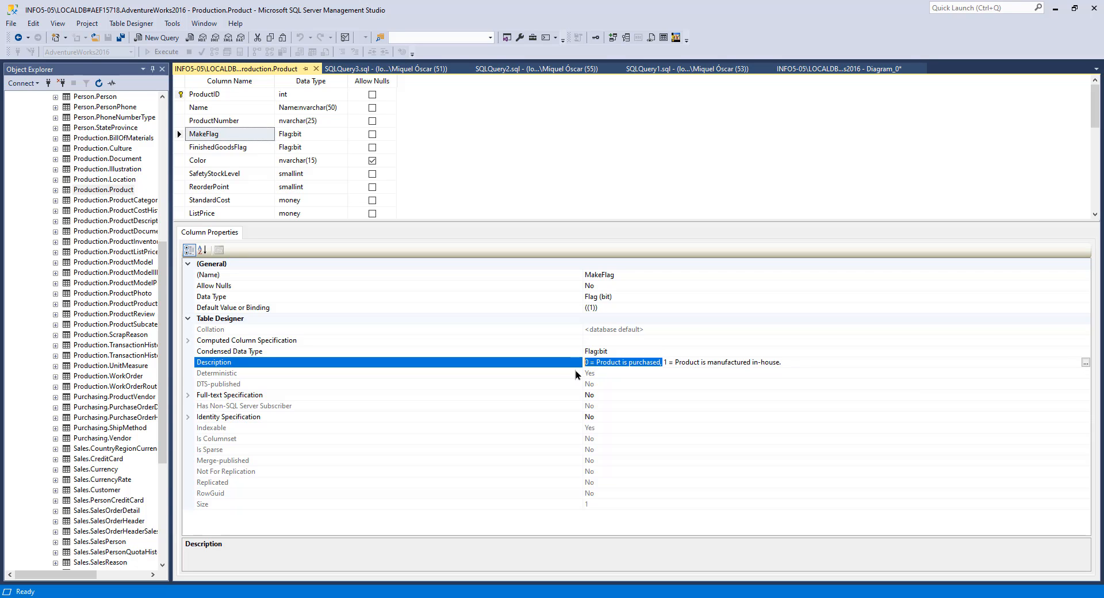
left_click(629, 361)
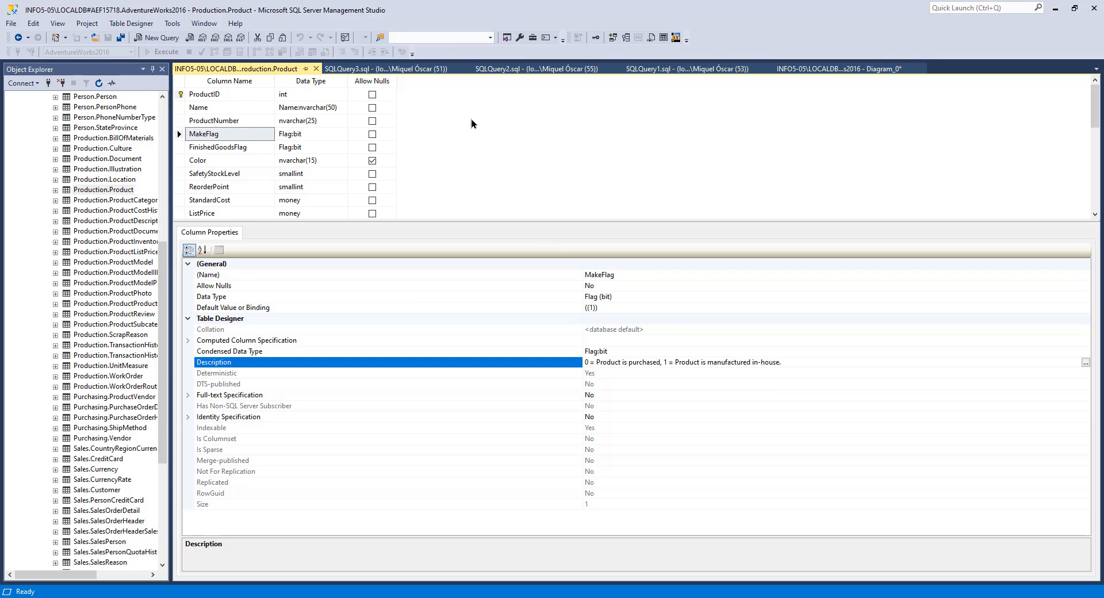
left_click(415, 68)
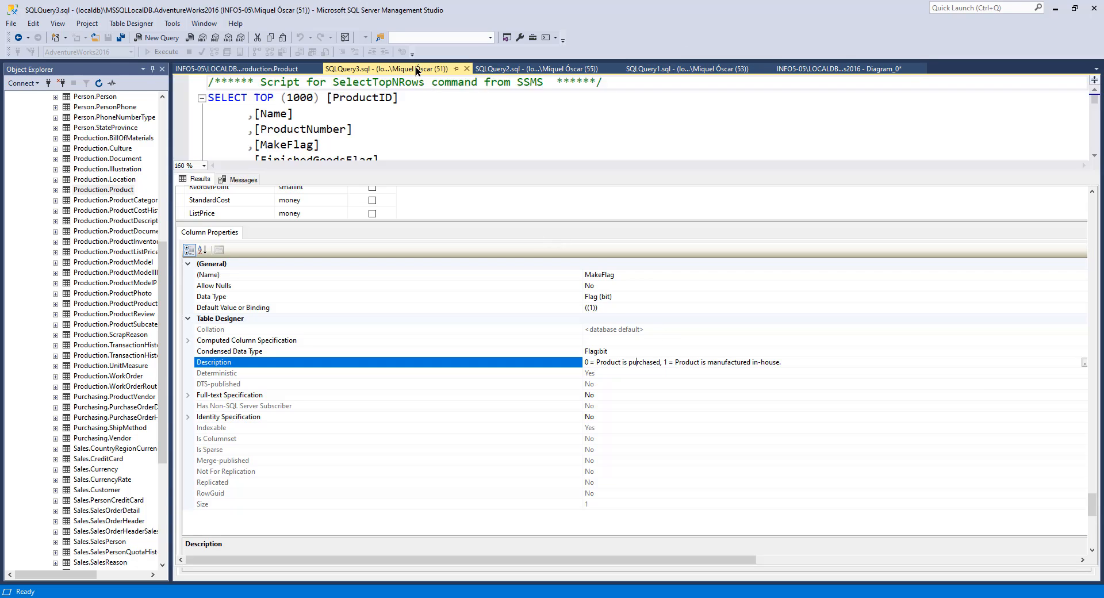
left_click(422, 269)
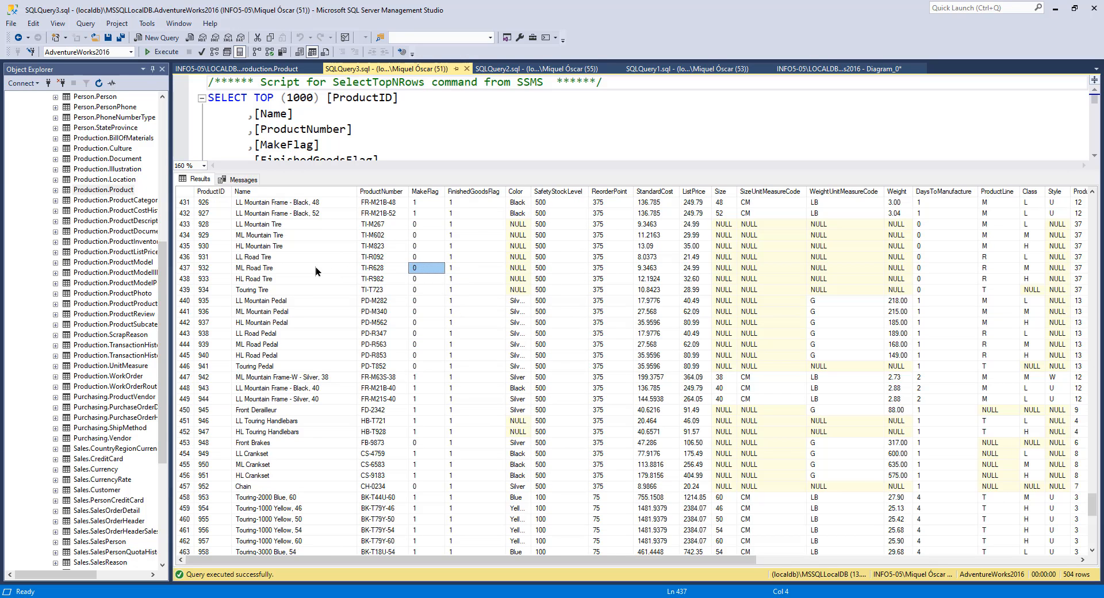
left_click(273, 271)
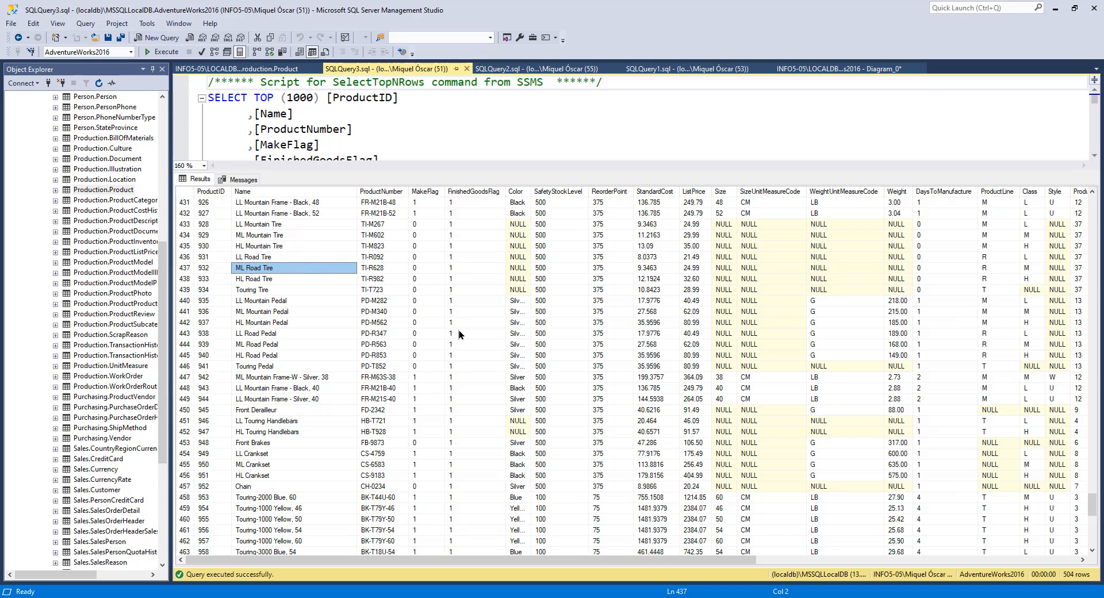
left_click(416, 379)
left_click(302, 382)
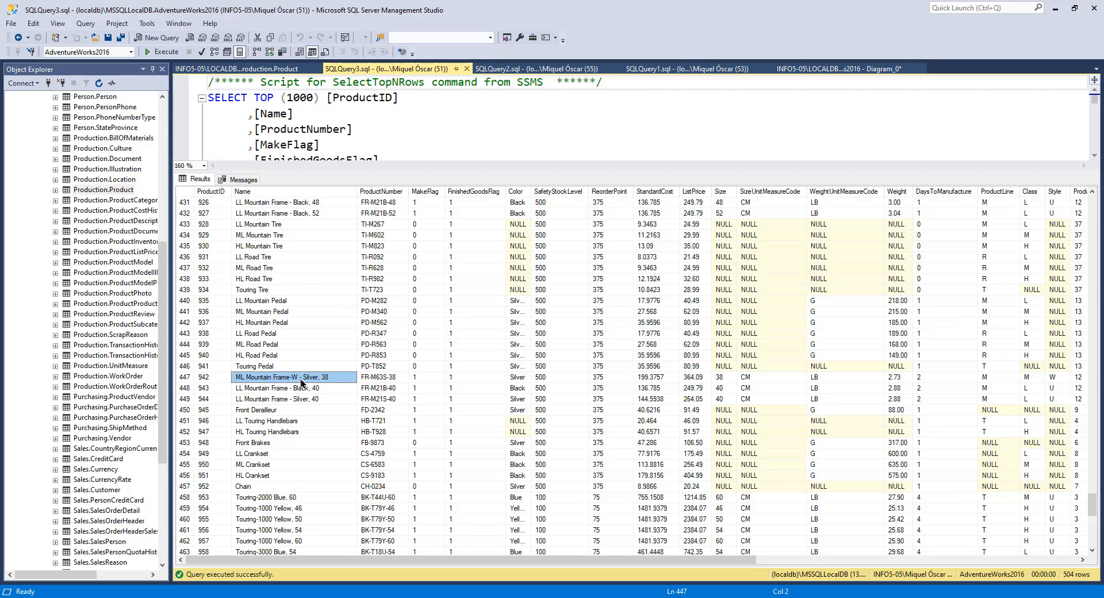
left_click(424, 375)
left_click(483, 213)
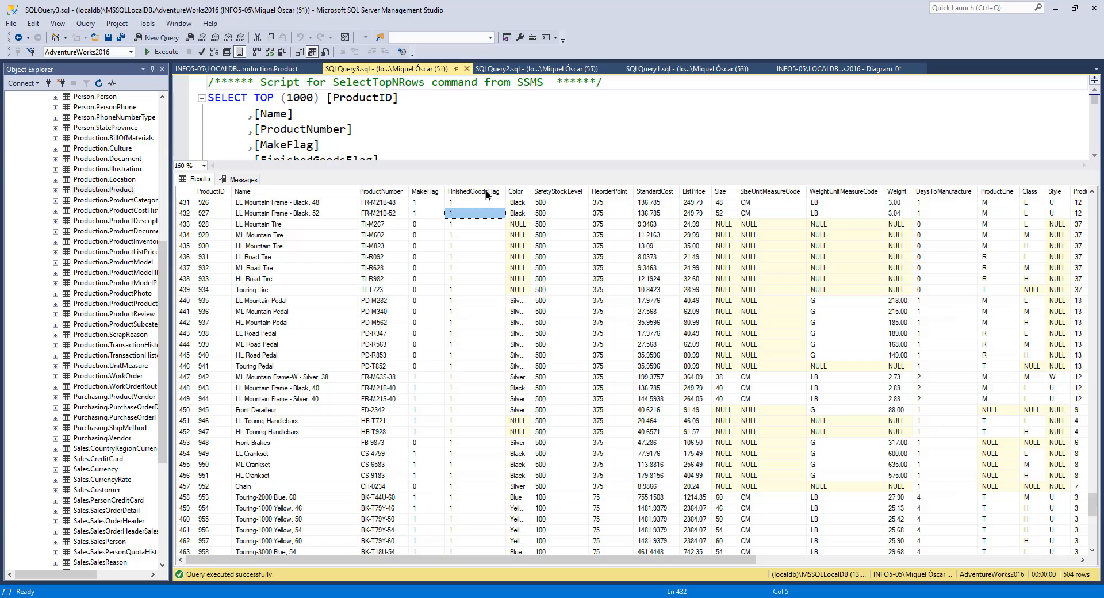
Step: Select the FinishedGoodsFlag column in the designer and read its Description property, selecting each part of the text
left_click(261, 68)
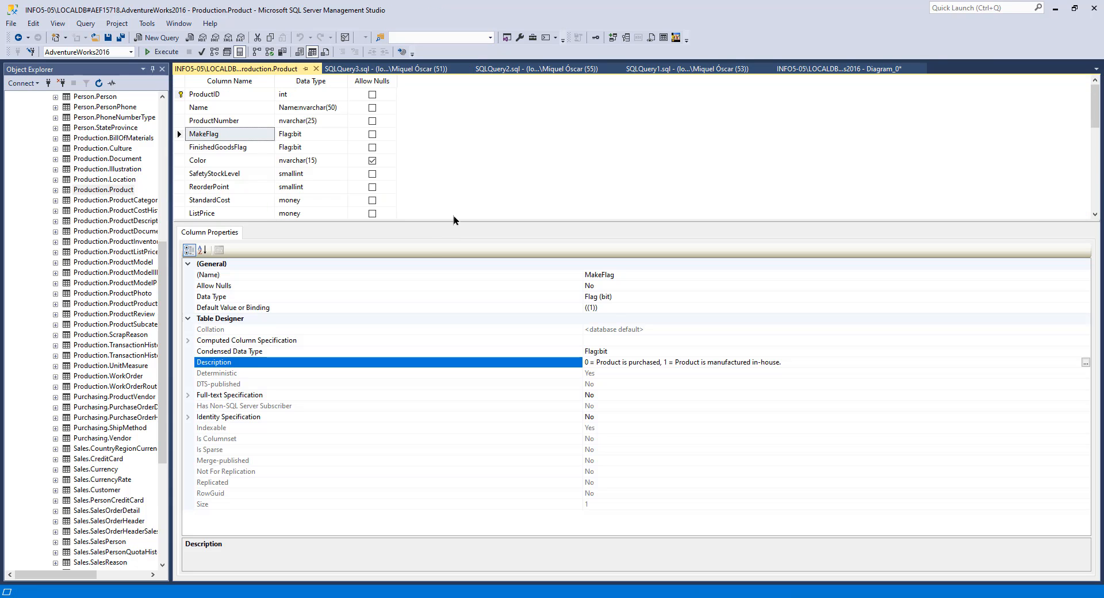
left_click(235, 148)
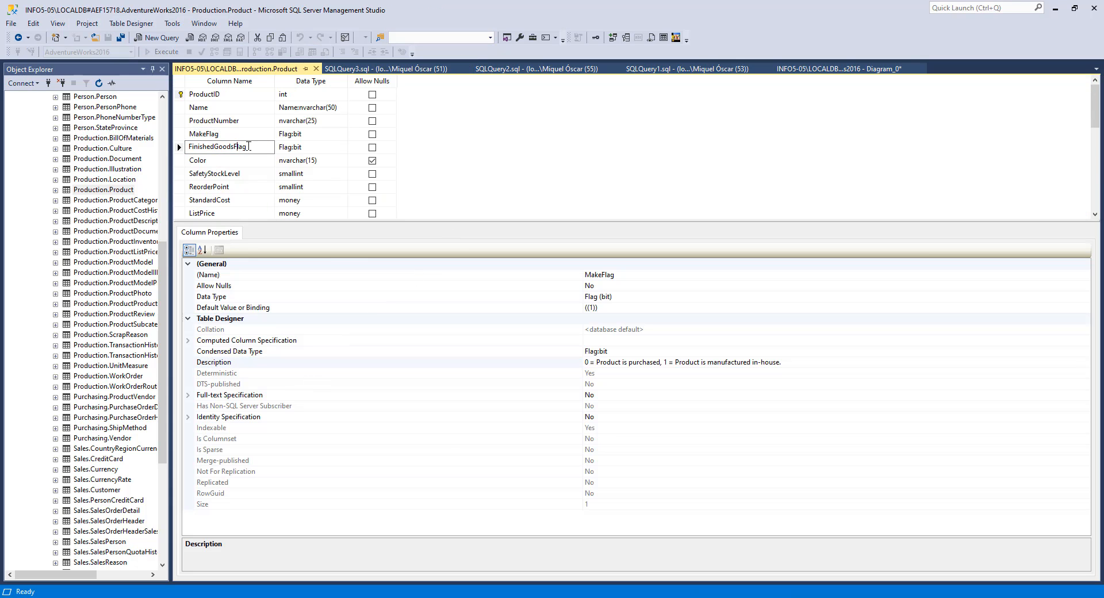
left_click(653, 363)
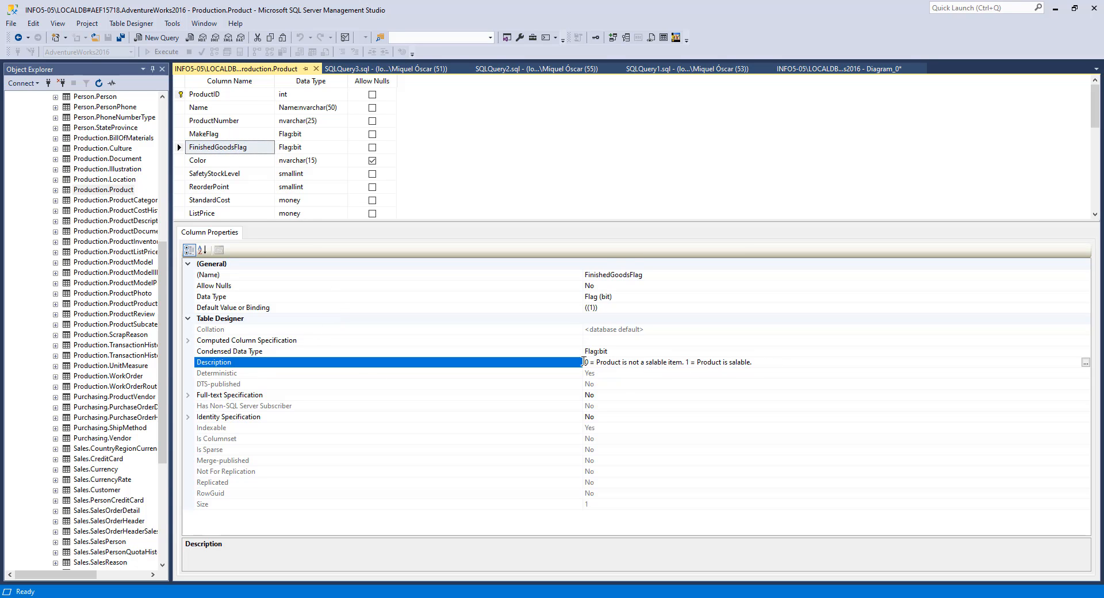
double_click(586, 361)
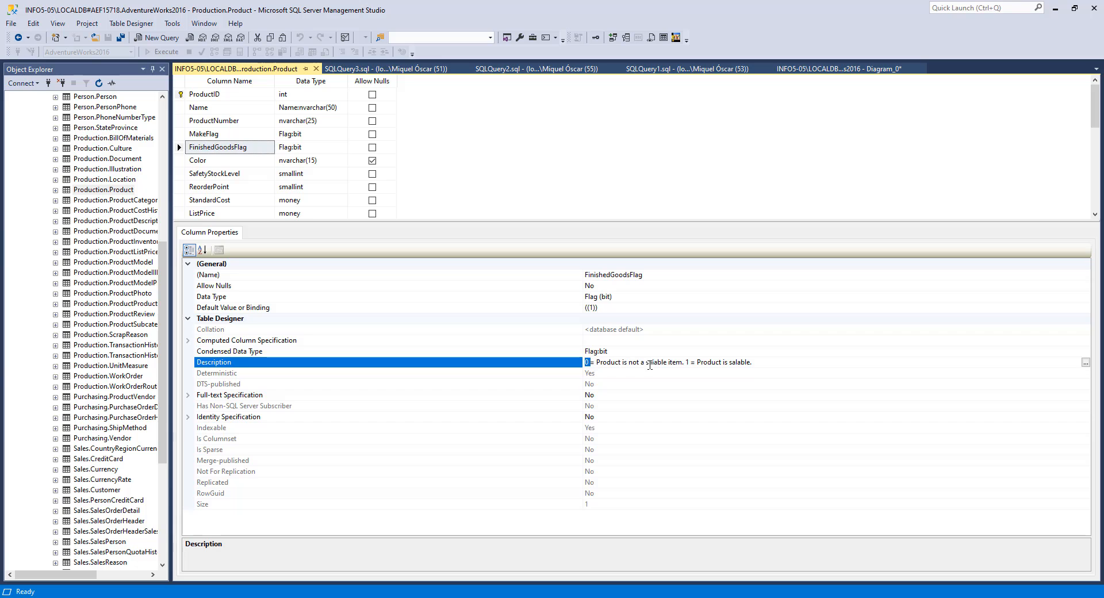
left_click_drag(682, 362, 599, 366)
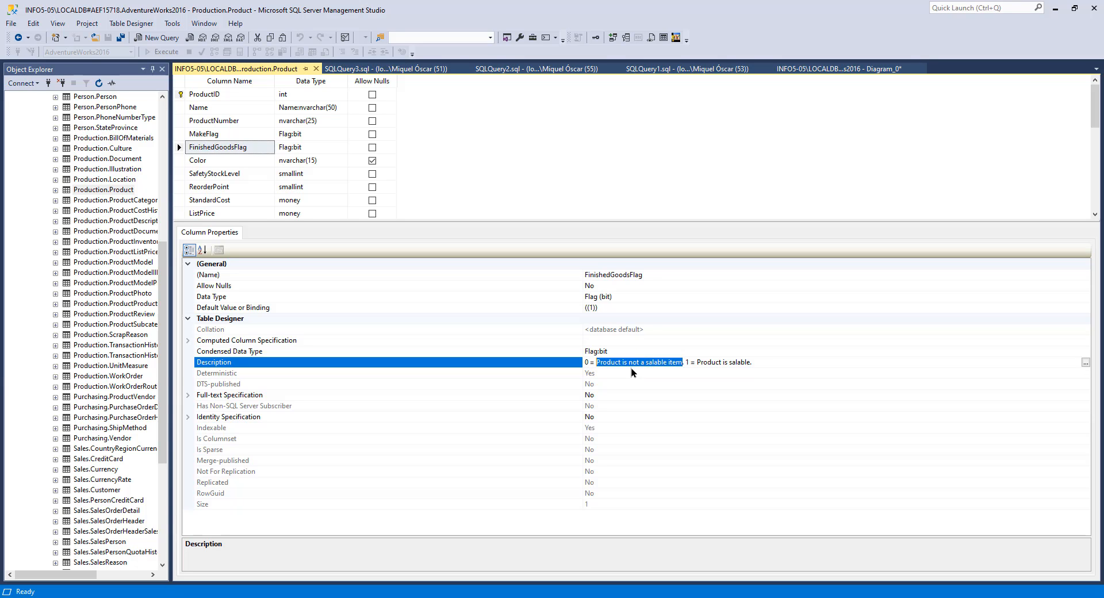
left_click(759, 364)
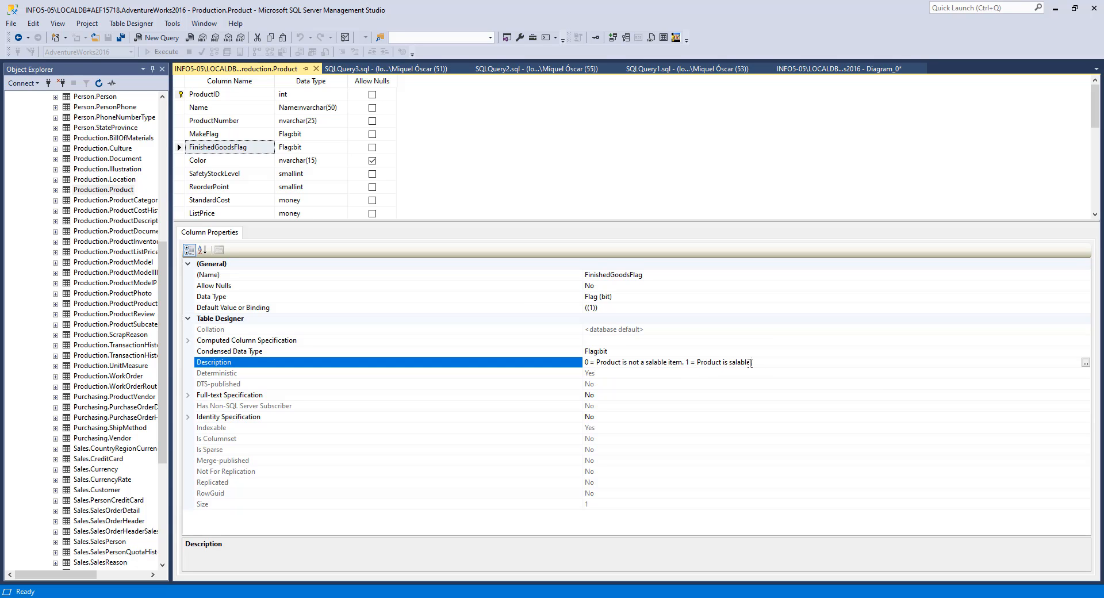
left_click_drag(750, 363, 696, 363)
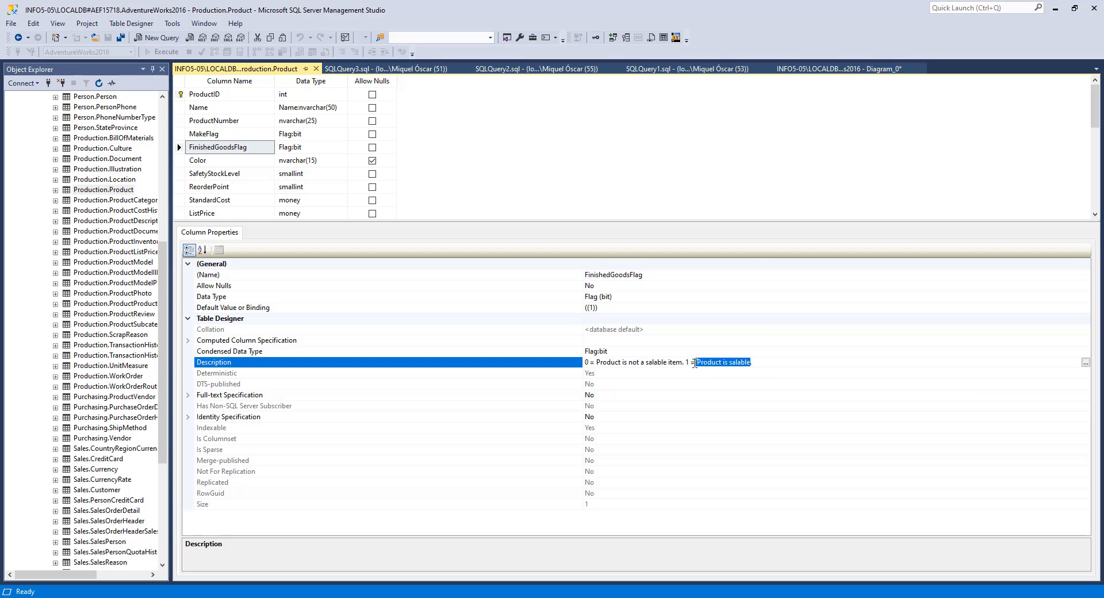
left_click(760, 366)
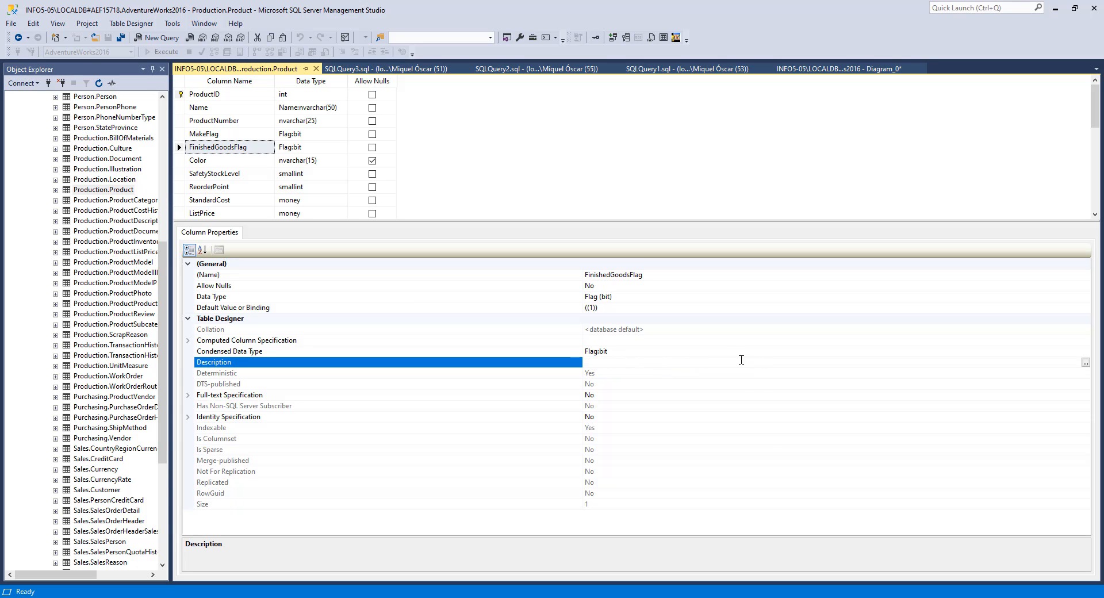
left_click_drag(741, 360, 578, 363)
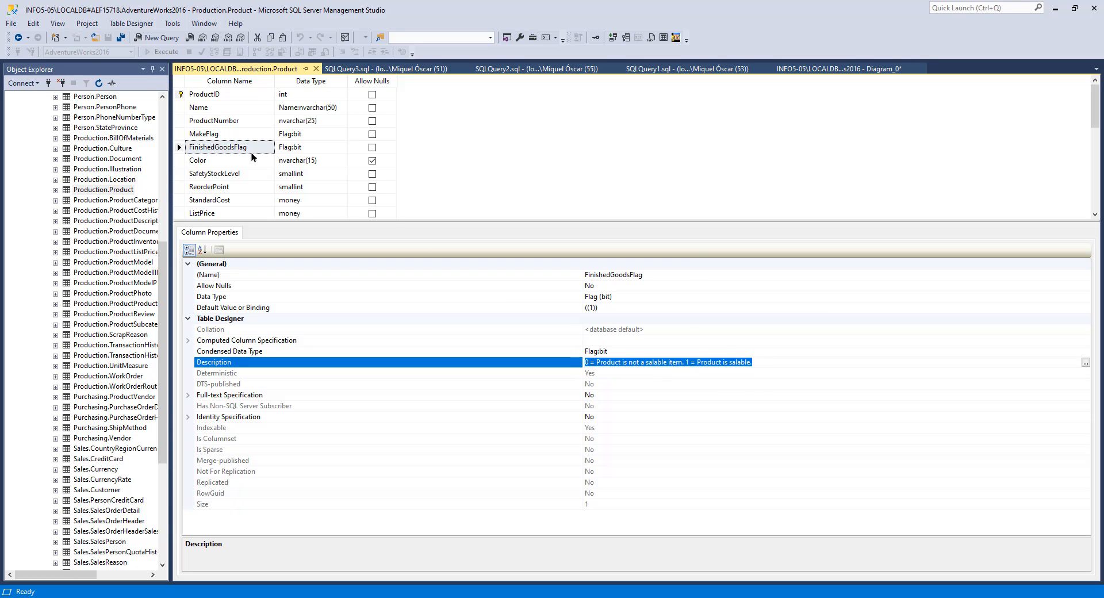
Step: Scroll through the Product query results to check FinishedGoodsFlag values and widen the Color column
left_click(364, 69)
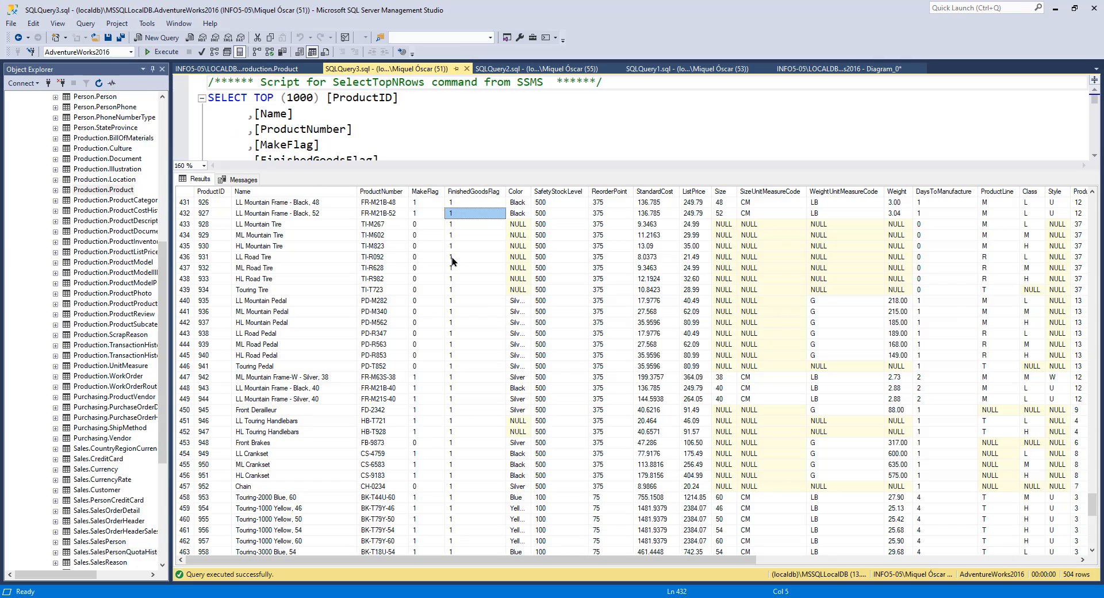
scroll(471, 345, "up", 10)
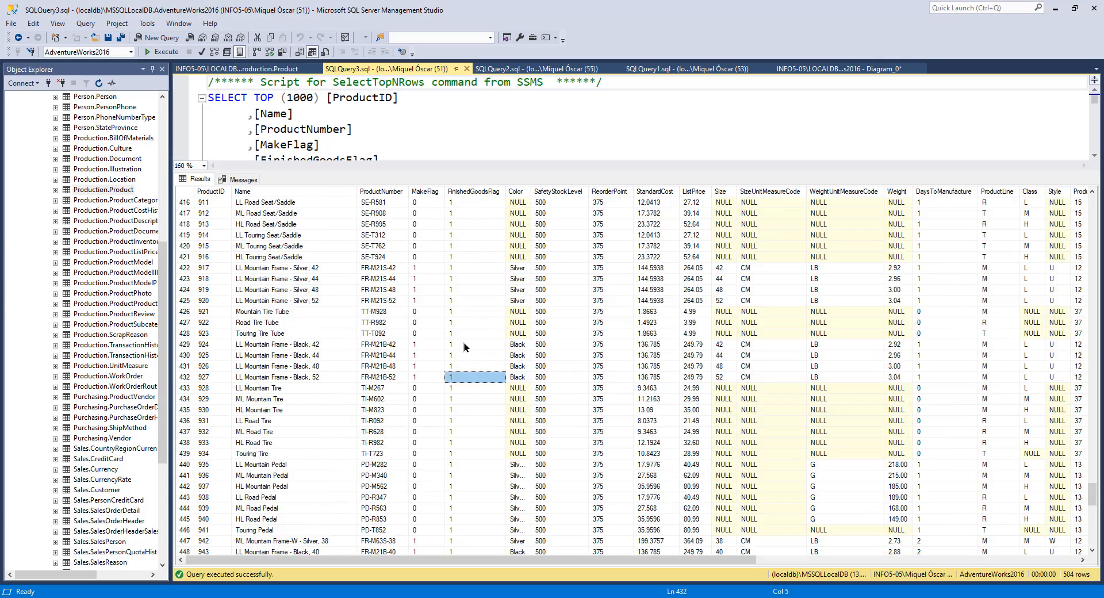
scroll(469, 301, "up", 20)
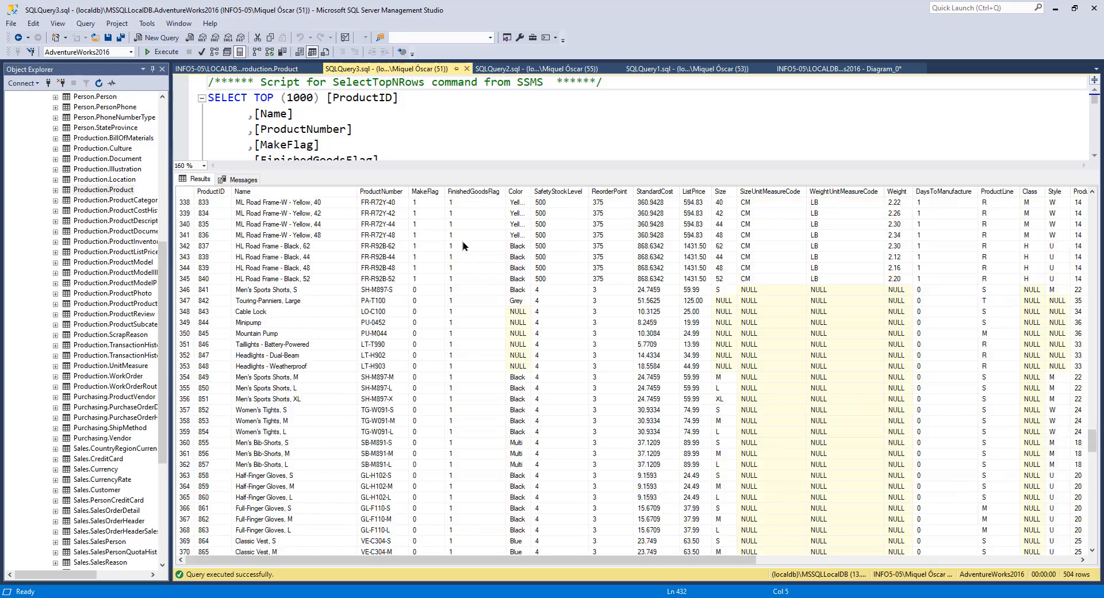
scroll(675, 263, "up", 1)
left_click_drag(1092, 421, 1092, 347)
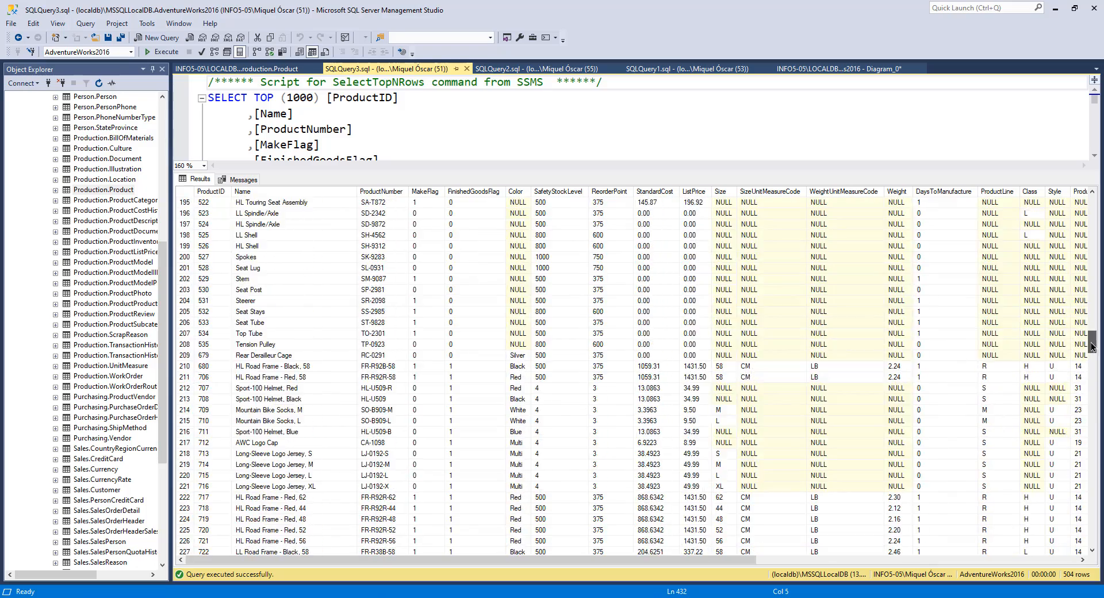
left_click(466, 344)
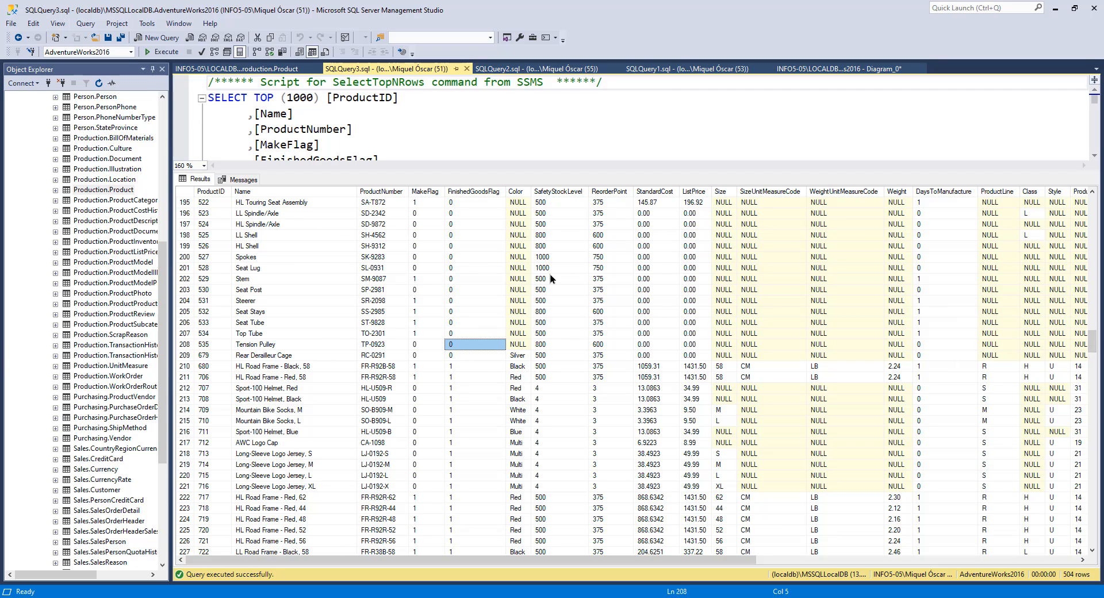
left_click_drag(1095, 344, 1095, 502)
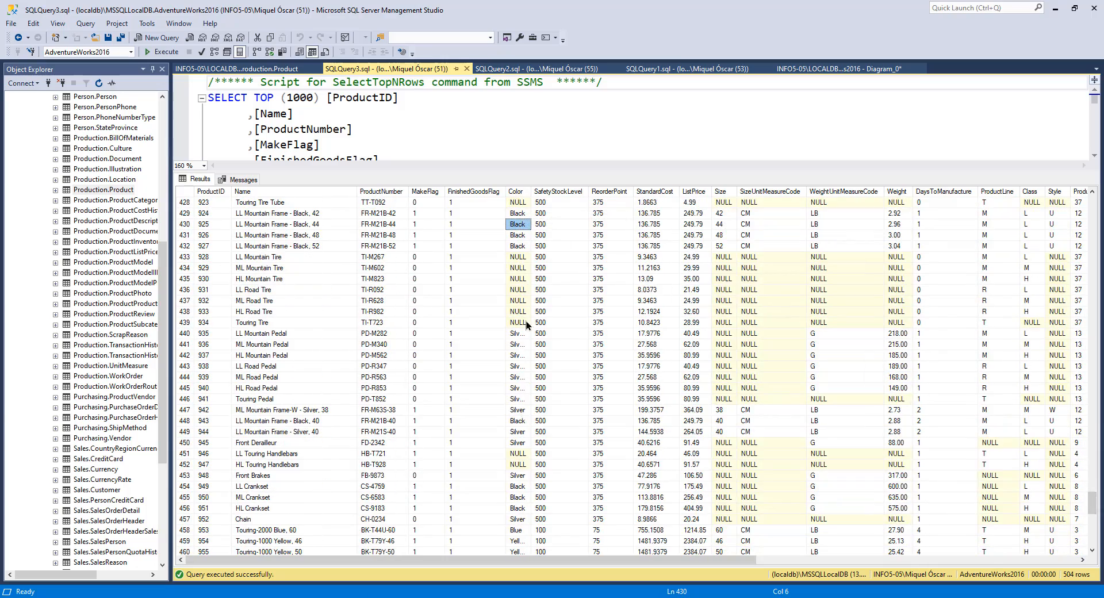
mouse_move(505, 191)
left_mouse_down()
mouse_move(473, 191)
mouse_move(538, 193)
mouse_move(525, 193)
left_mouse_up()
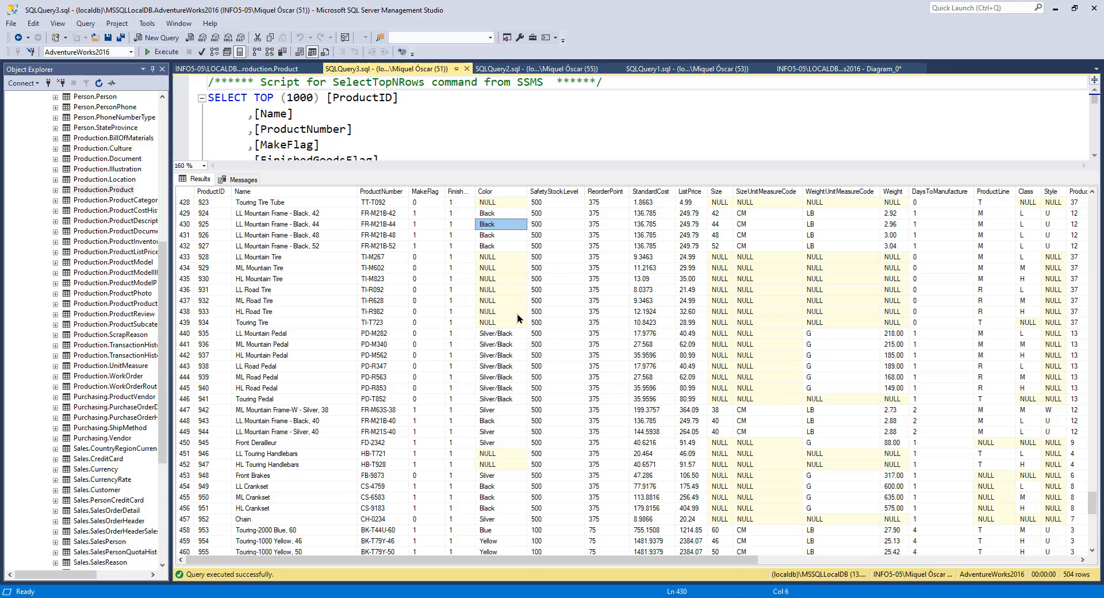
left_click(555, 202)
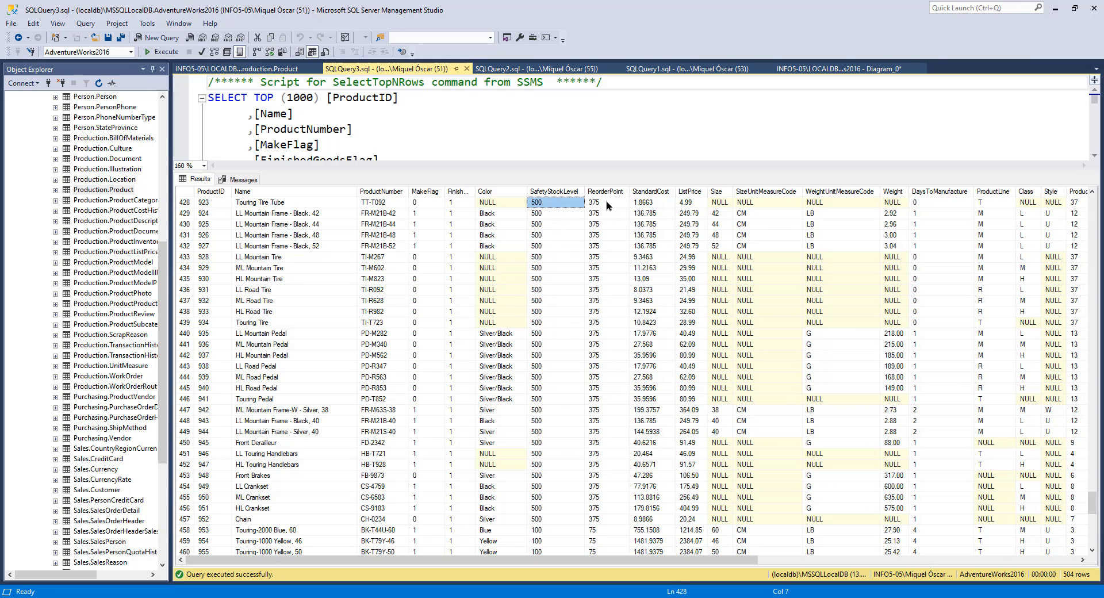
Step: Read the Description properties of the SafetyStockLevel and ReorderPoint columns in the table designer
left_click(257, 69)
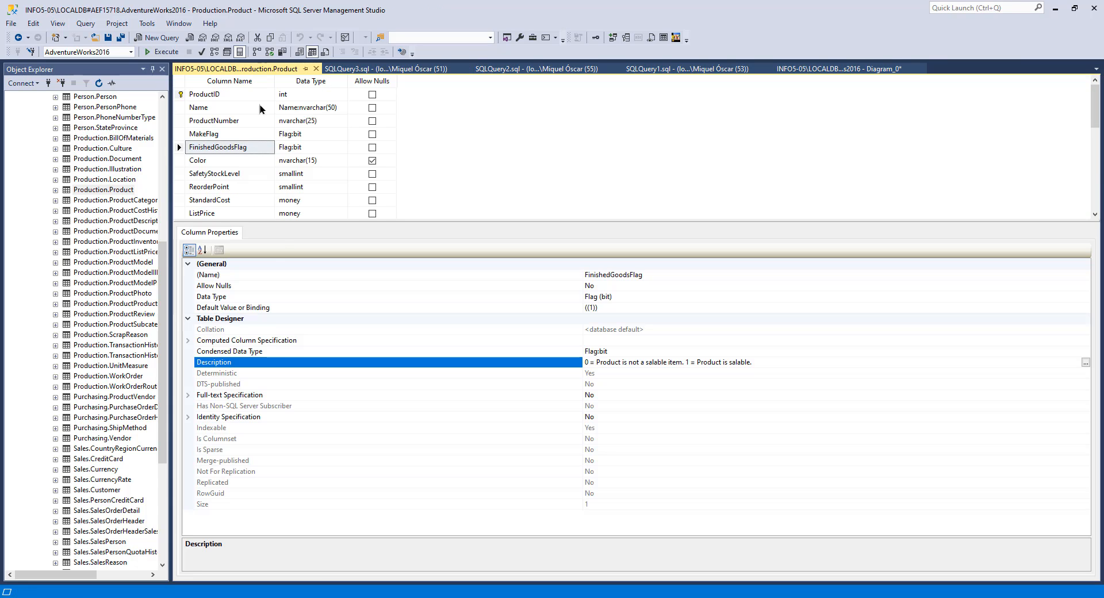
left_click(226, 174)
left_click(684, 363)
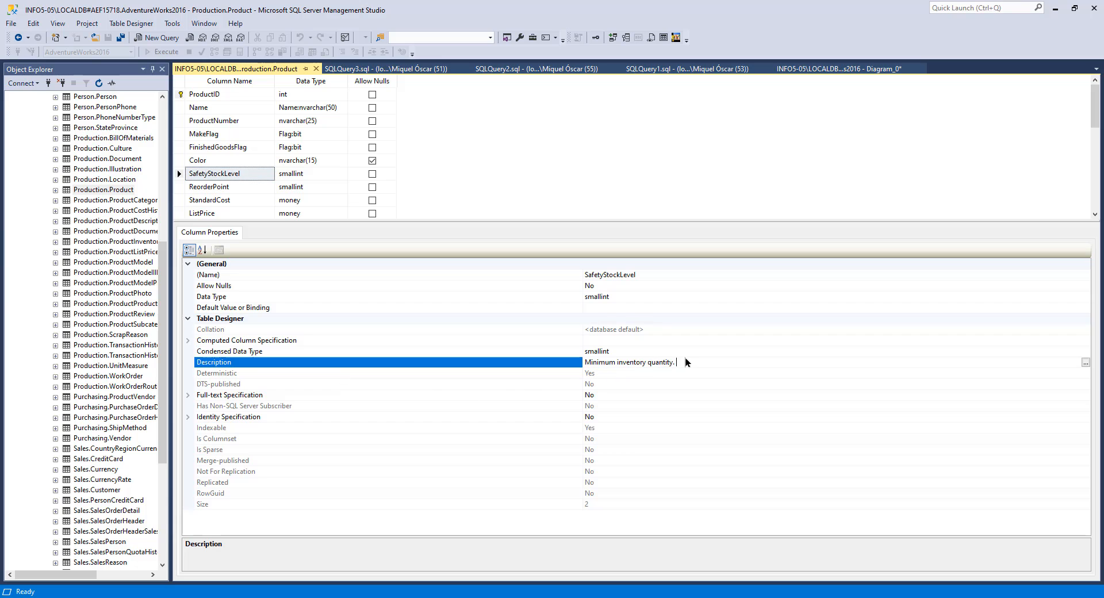
left_click_drag(684, 361, 572, 359)
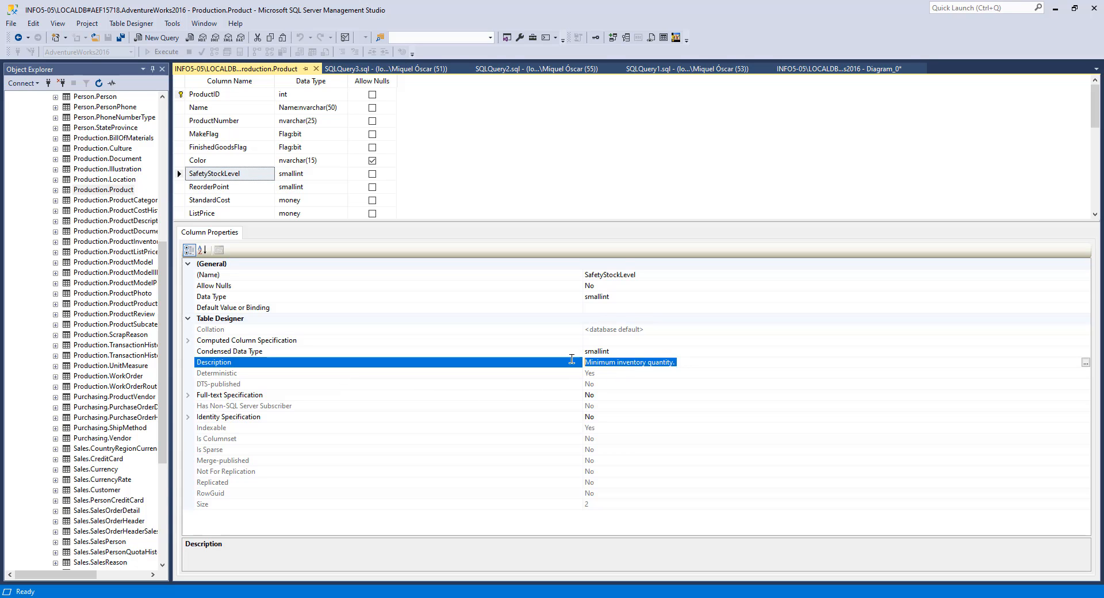
left_click(697, 363)
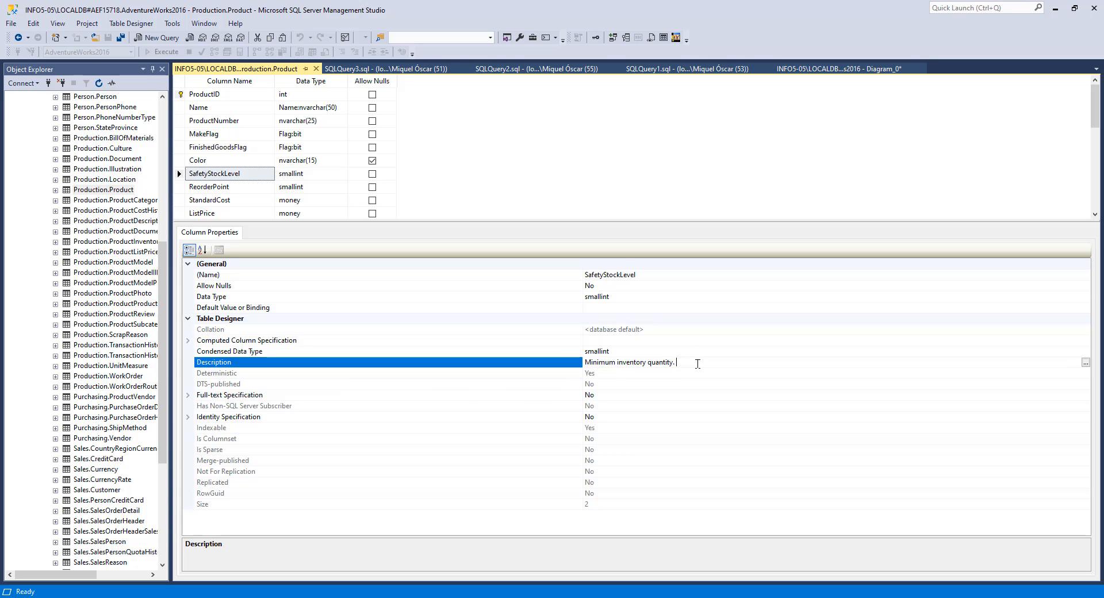
left_click(207, 186)
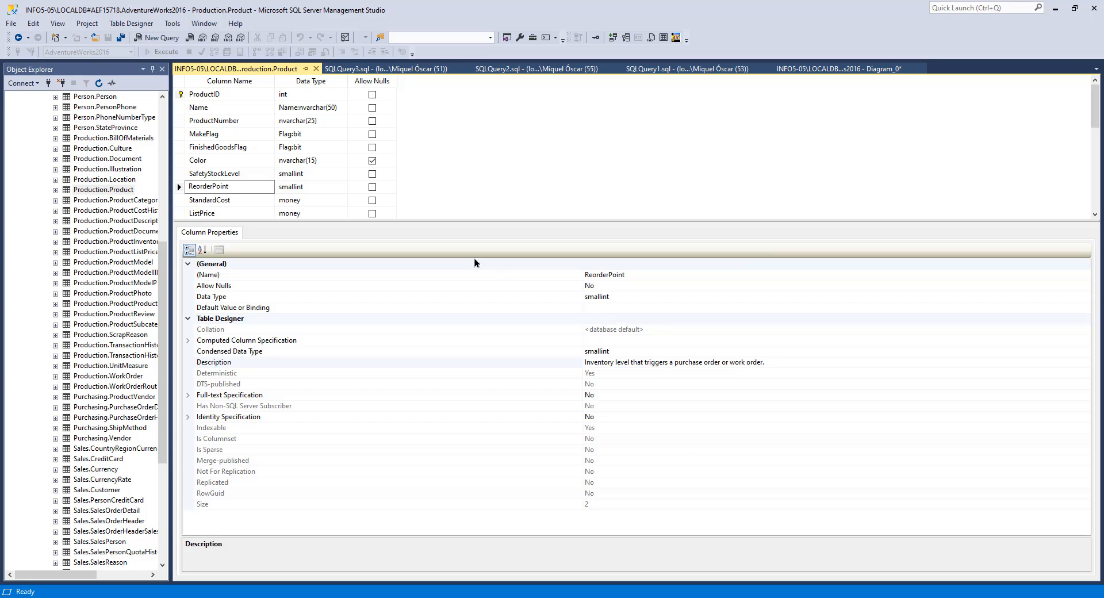
left_click_drag(585, 362, 767, 386)
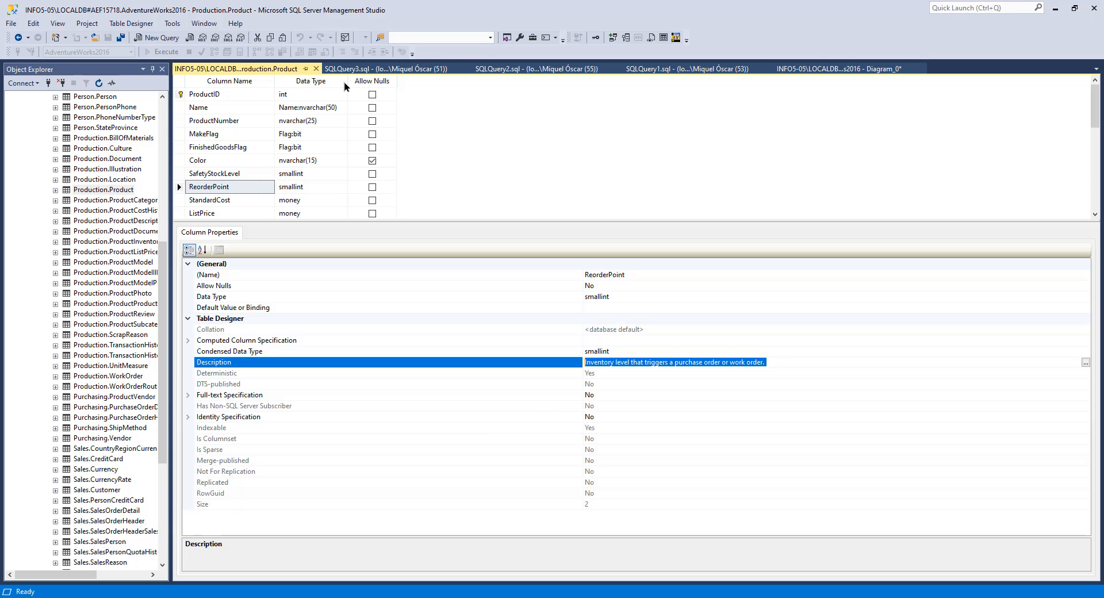
Step: Inspect the StandardCost and ListPrice values of the tire rows in the query results
left_click(385, 68)
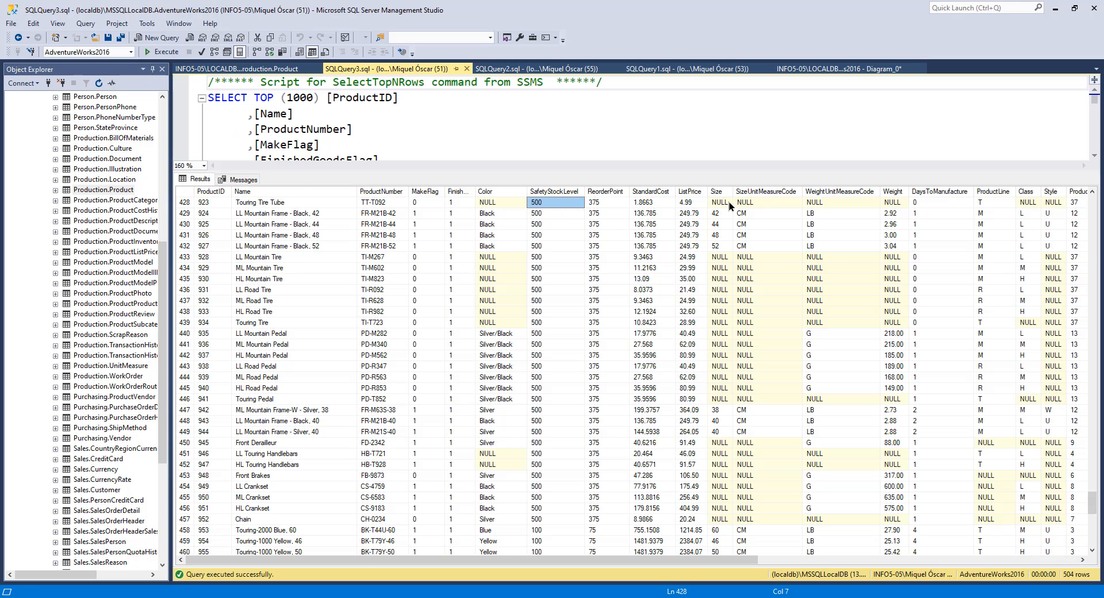
left_click(653, 193)
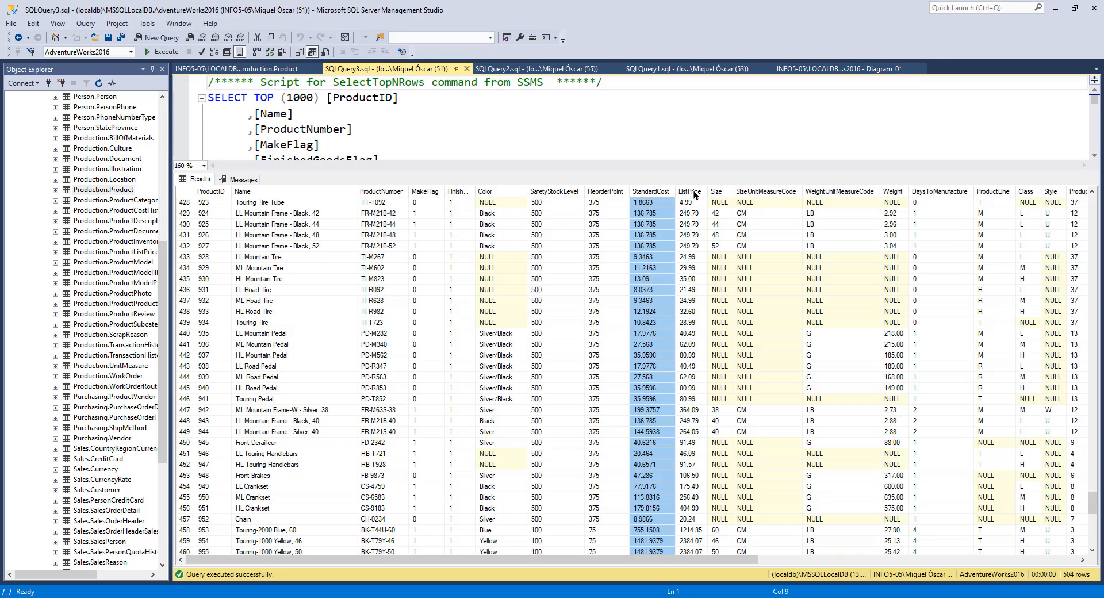
left_click(695, 193)
left_click(694, 260)
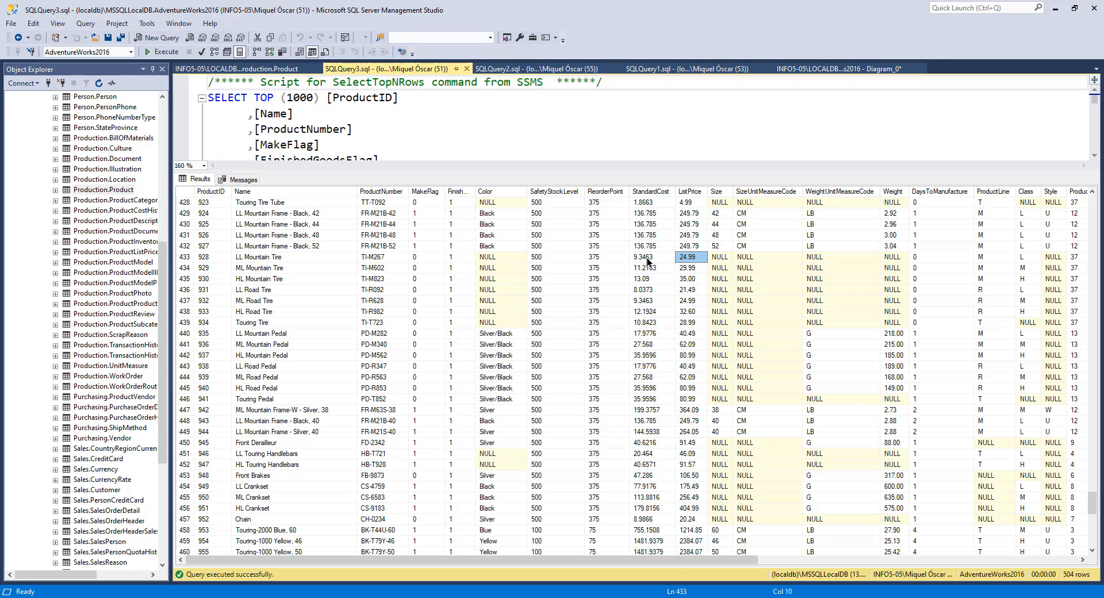
left_click(652, 257)
left_click(649, 248)
Step: Read the Description properties of the StandardCost and ListPrice columns in the table designer, selecting their text
left_click(255, 70)
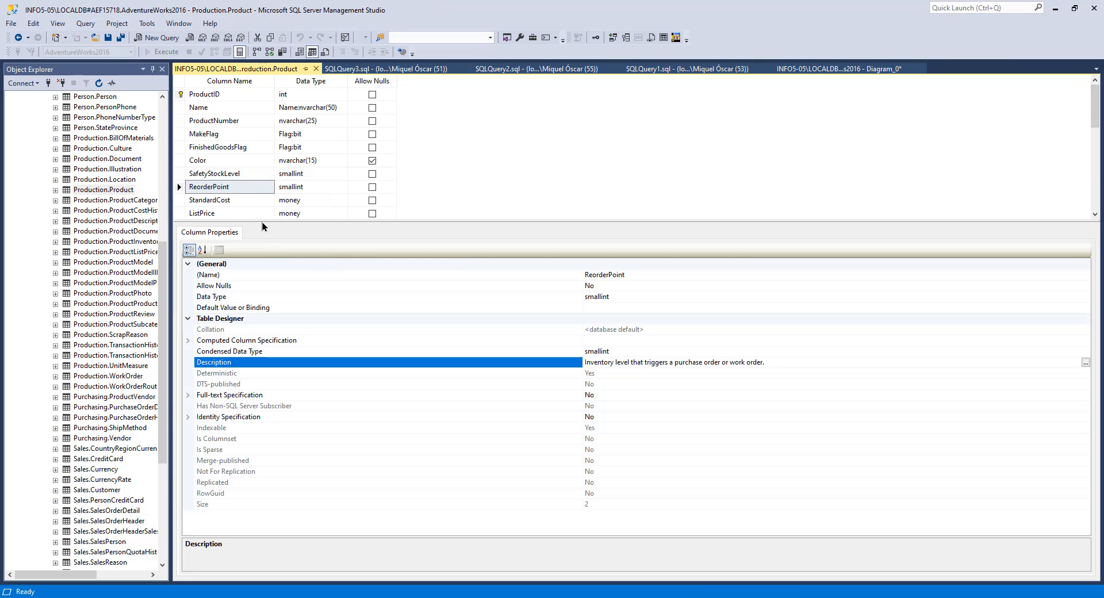
left_click(236, 201)
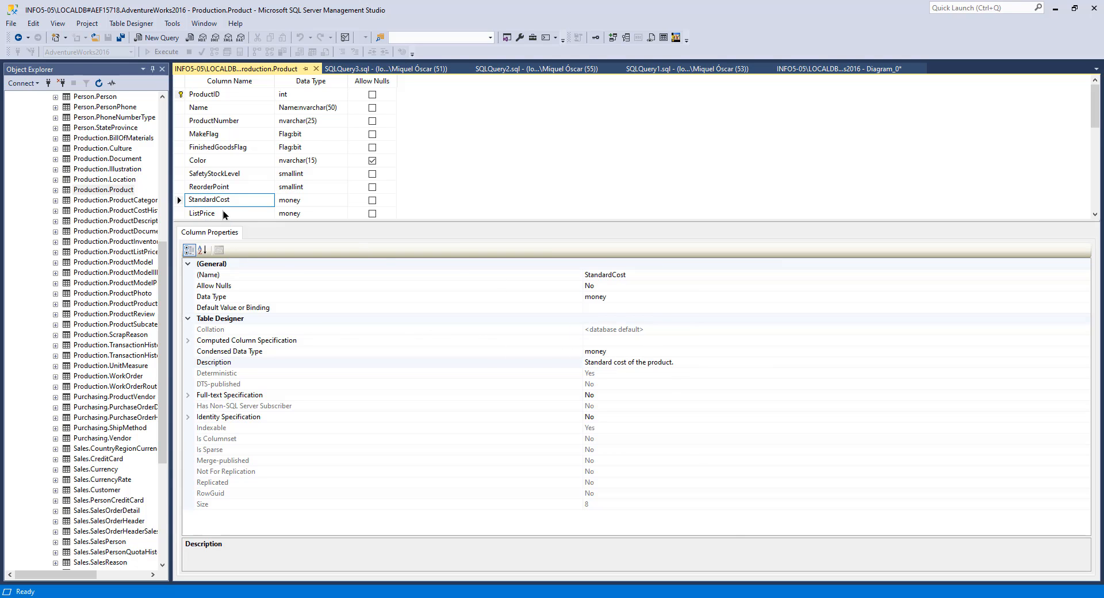
scroll(223, 211, "down", 1)
left_click(229, 174)
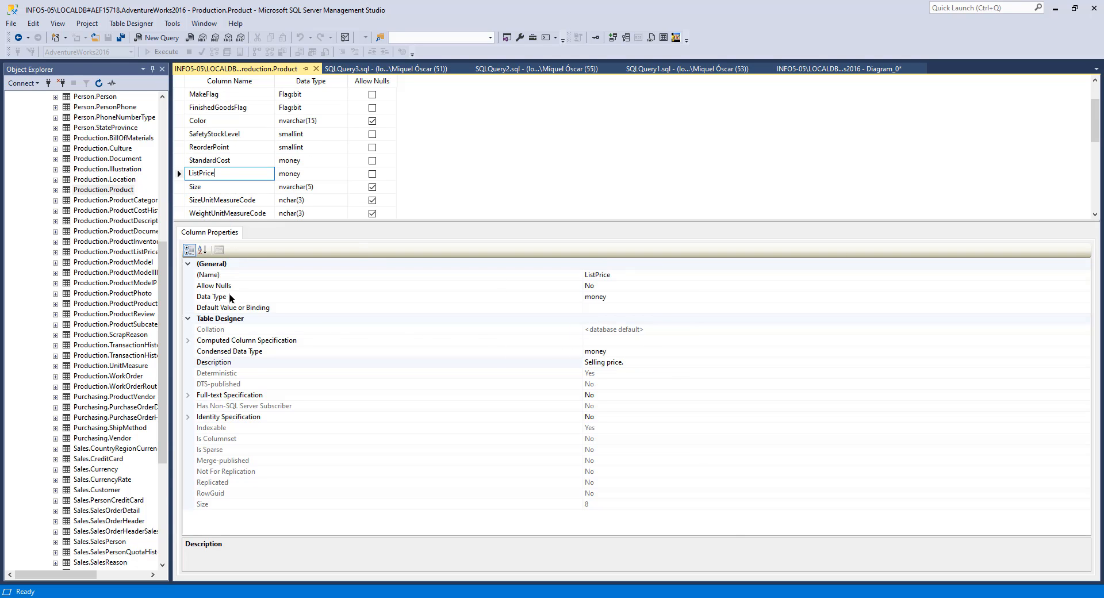
left_click(615, 363)
left_click_drag(598, 363, 576, 362)
left_click(648, 362)
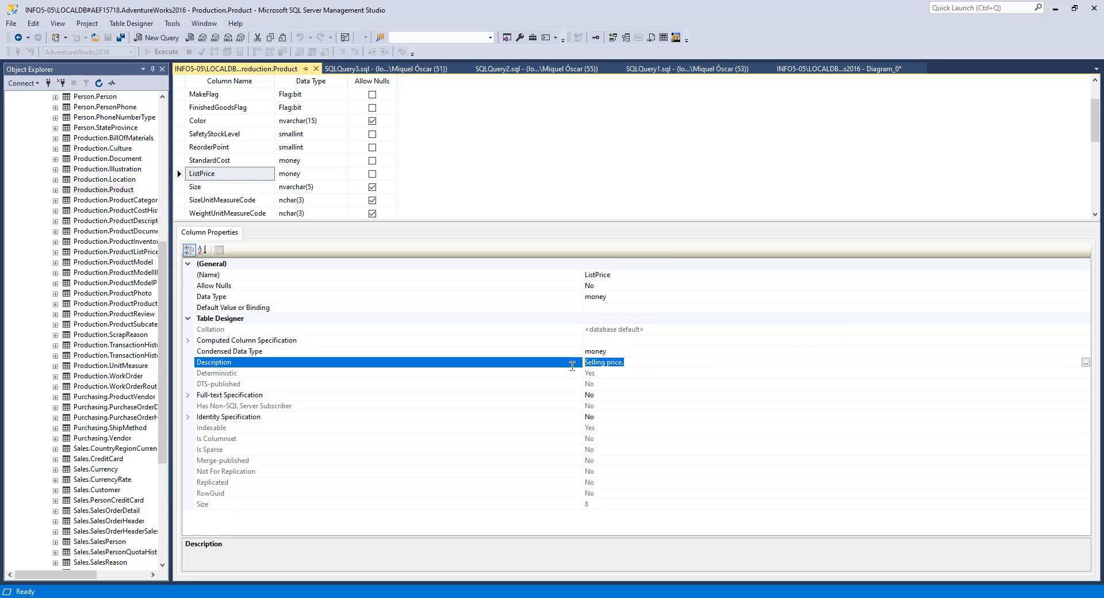
left_click(205, 165)
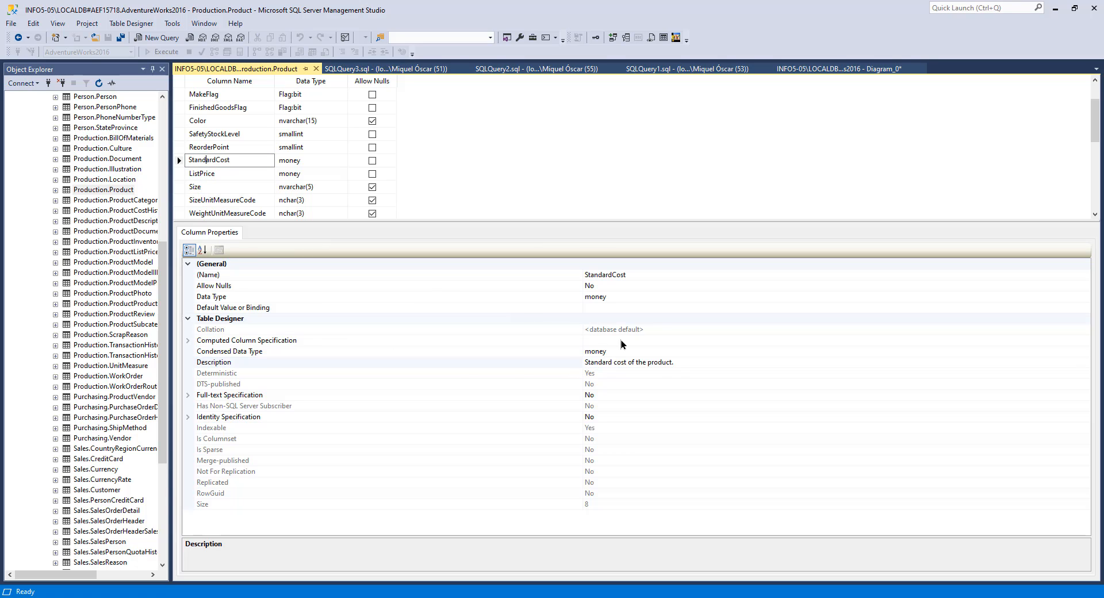
left_click_drag(673, 362, 571, 364)
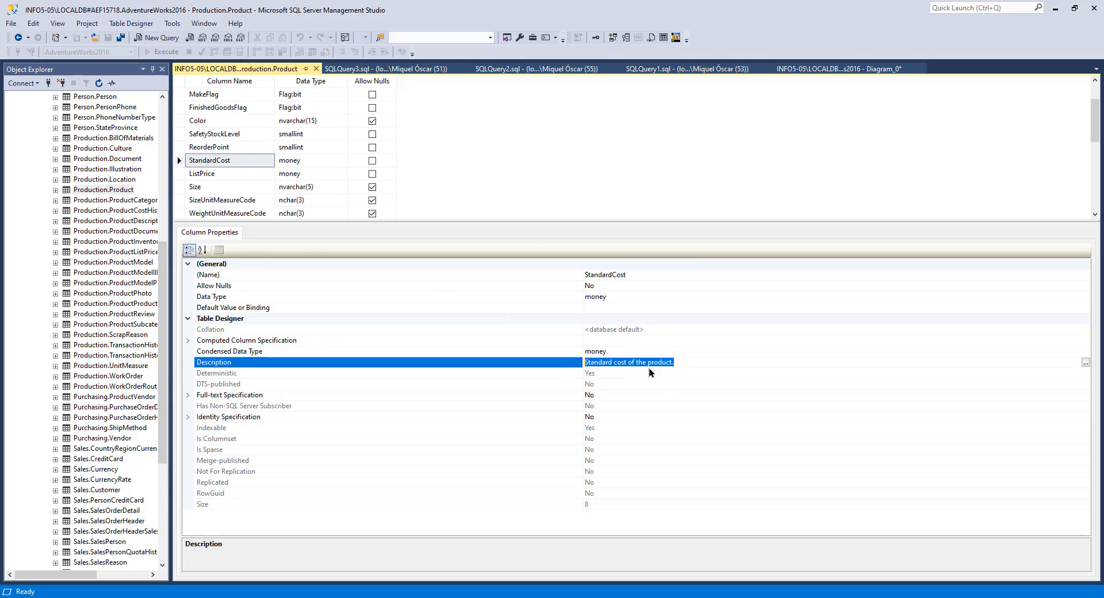
left_click(695, 363)
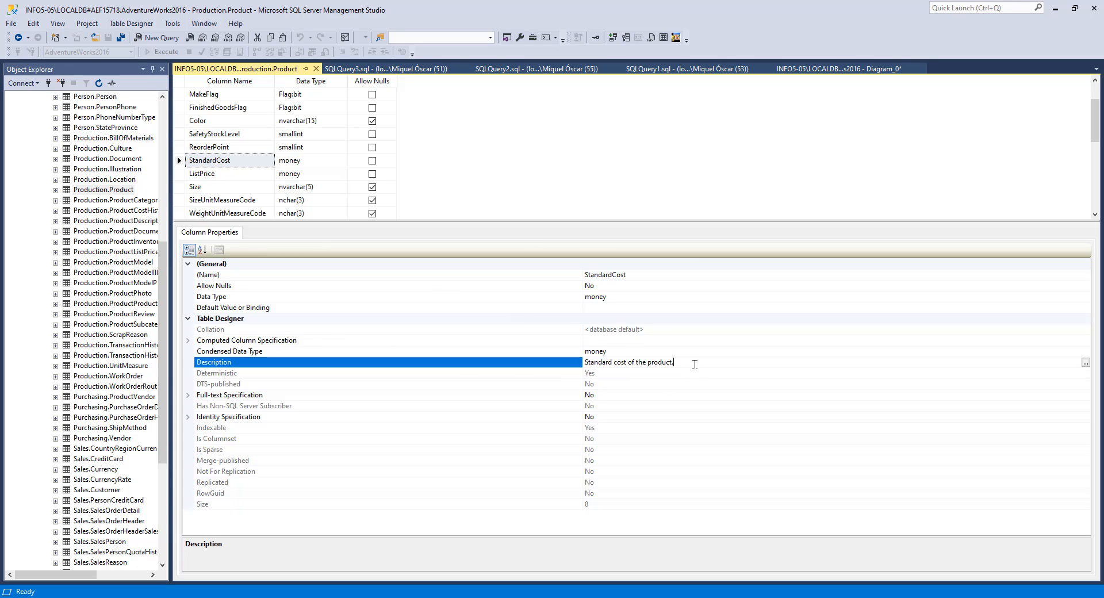
left_click(205, 172)
Step: Return to the Product query results and inspect the Size and SizeUnitMeasureCode values of the frame rows
key("ctrl+Tab")
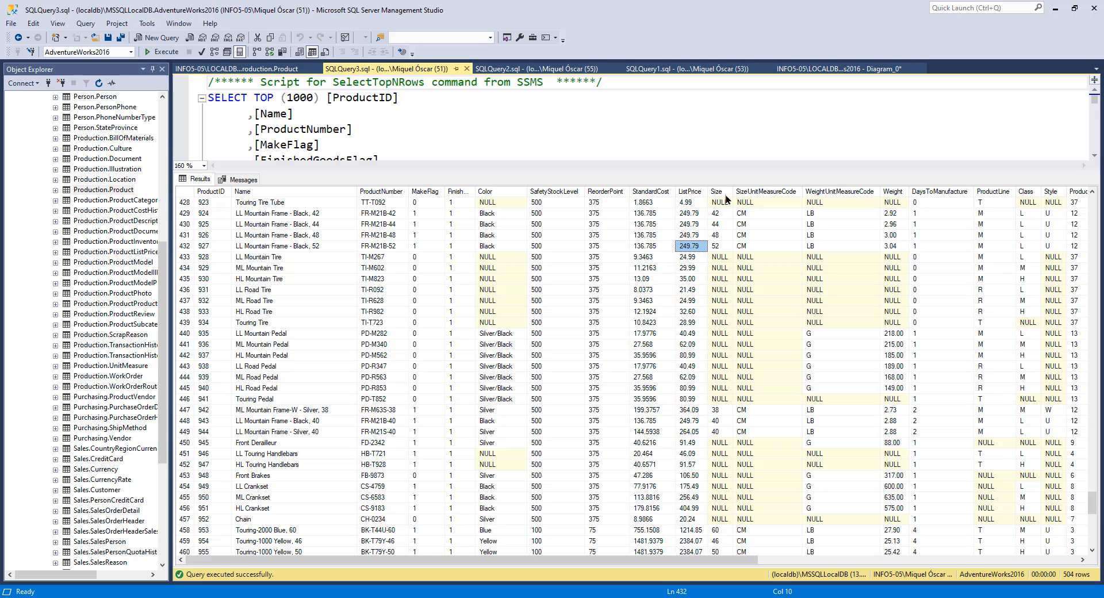
left_click(726, 223)
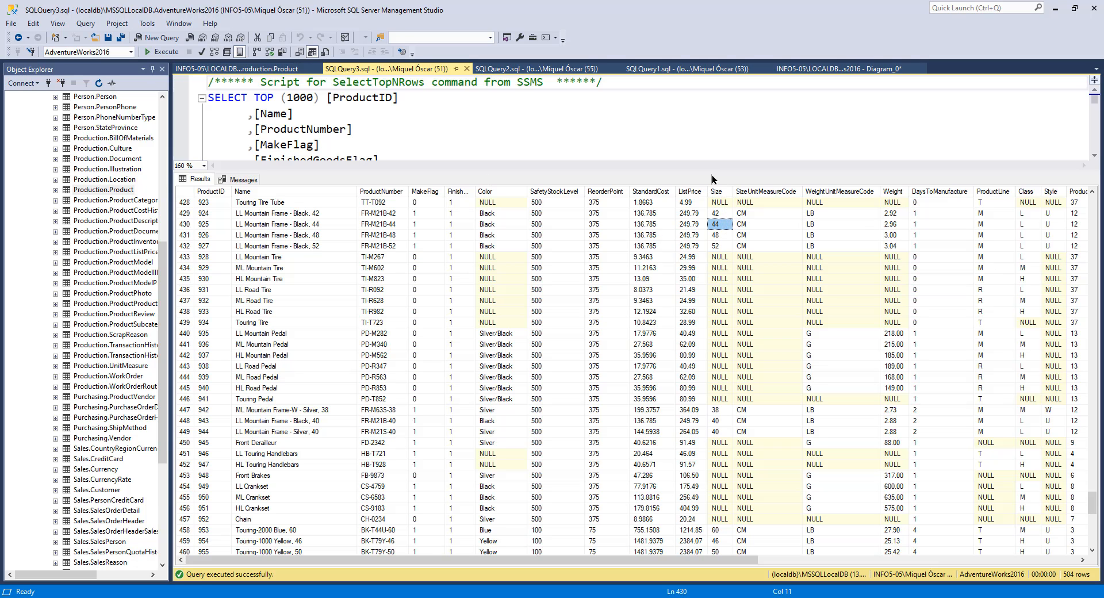
left_click(760, 214)
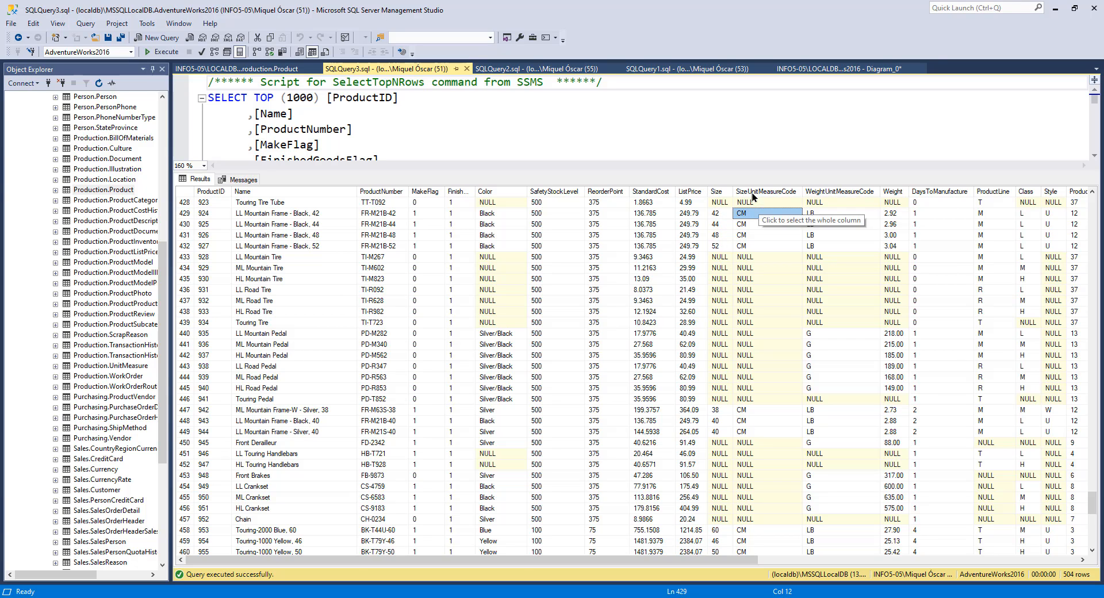
left_click(723, 225)
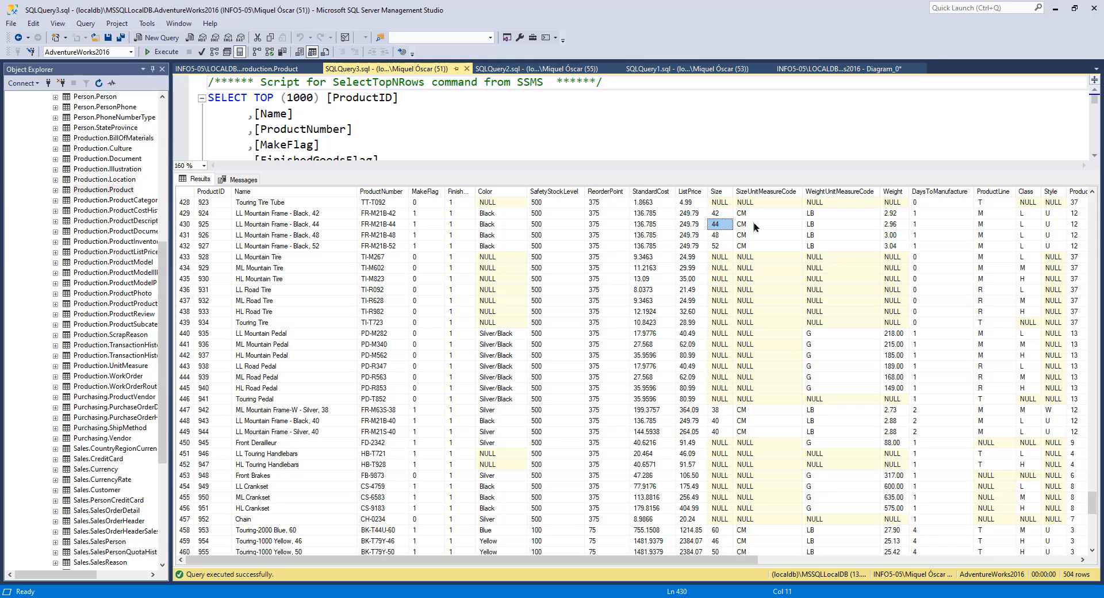
left_click(754, 224)
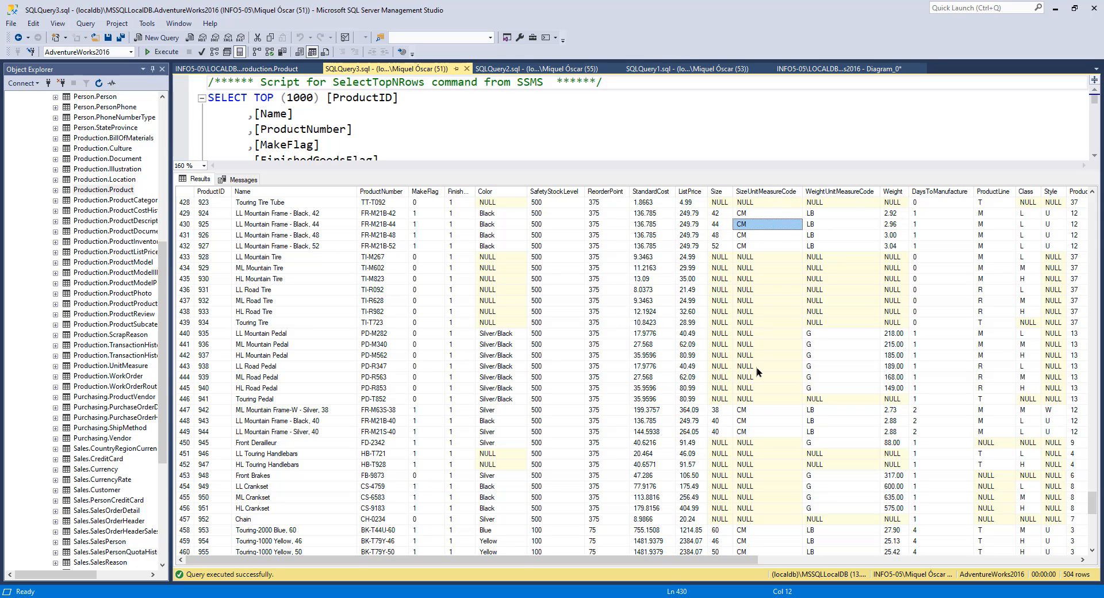
Step: Scroll up through the query results and inspect the WeightUnitMeasureCode, Weight and DaysToManufacture values
scroll(749, 408, "up", 20)
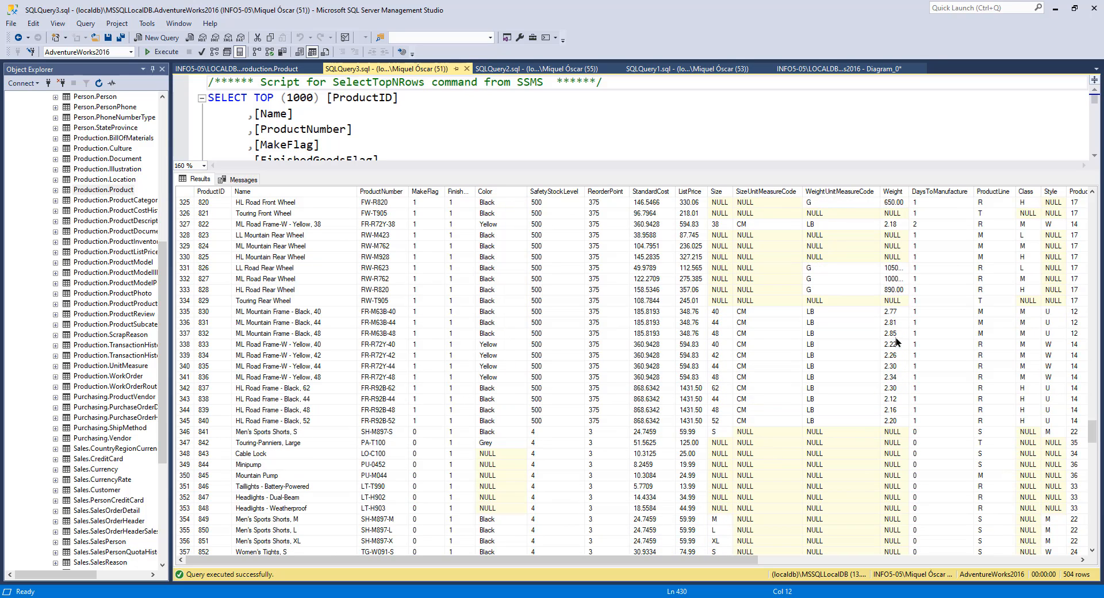
left_click(894, 202)
left_click(814, 206)
left_click(823, 224)
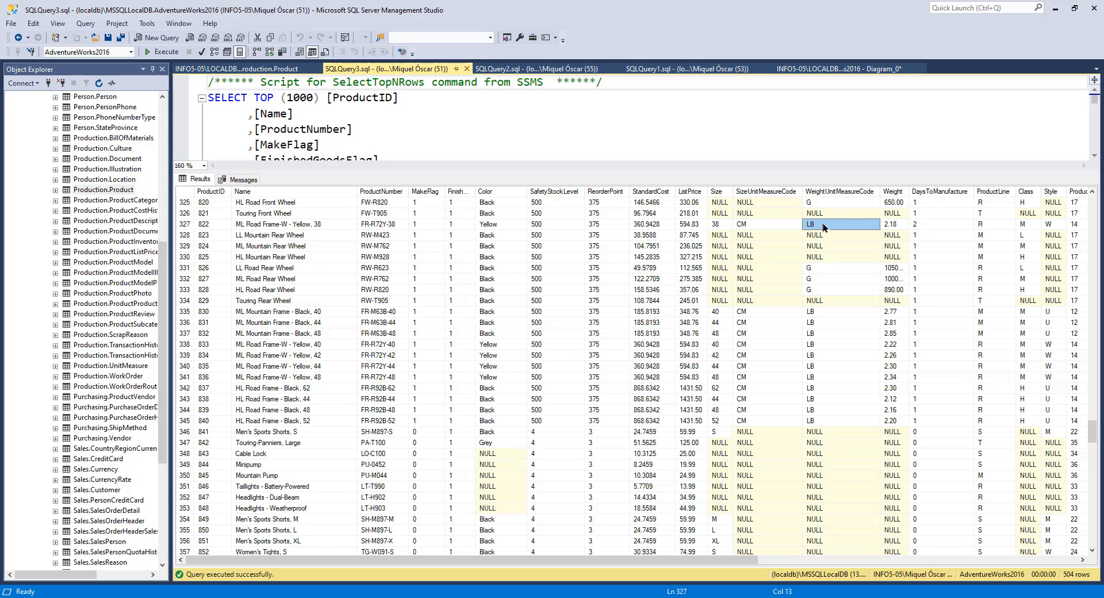
scroll(929, 217, "up", 3)
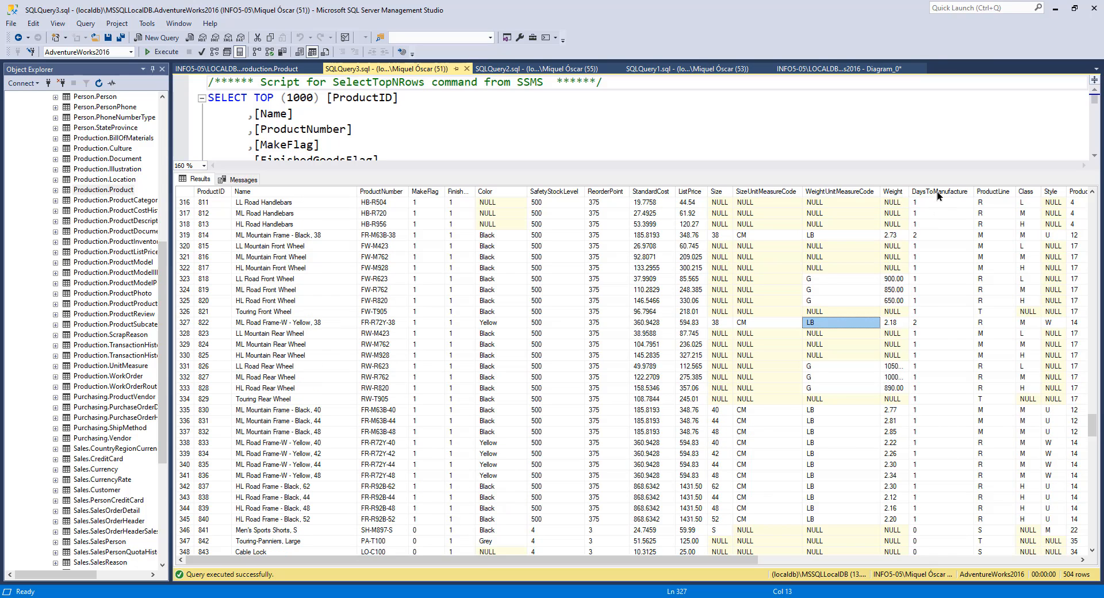
left_click(943, 325)
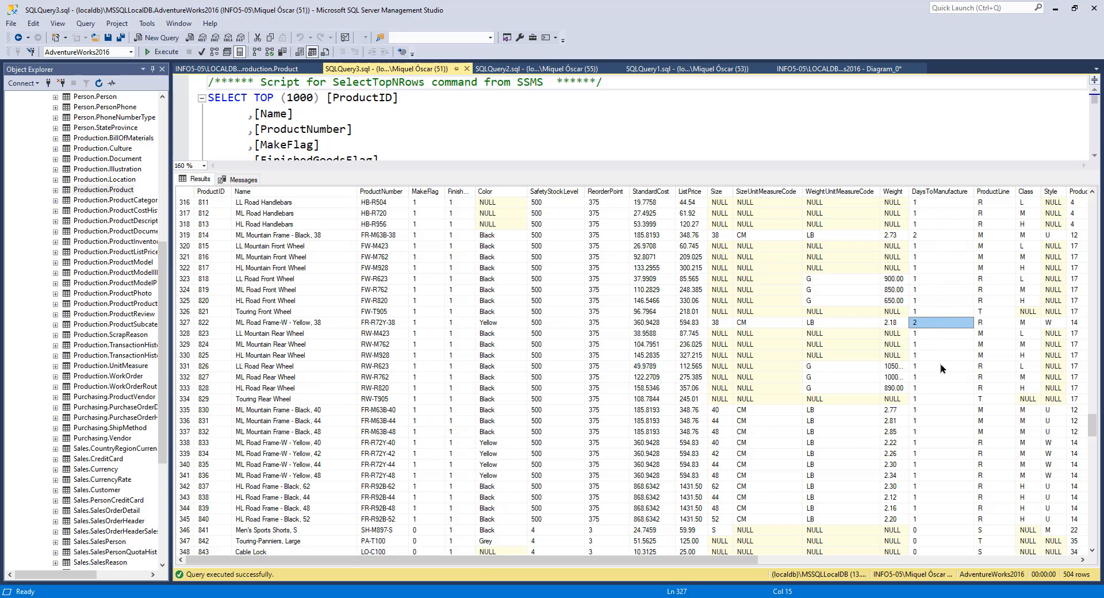
left_click(940, 367)
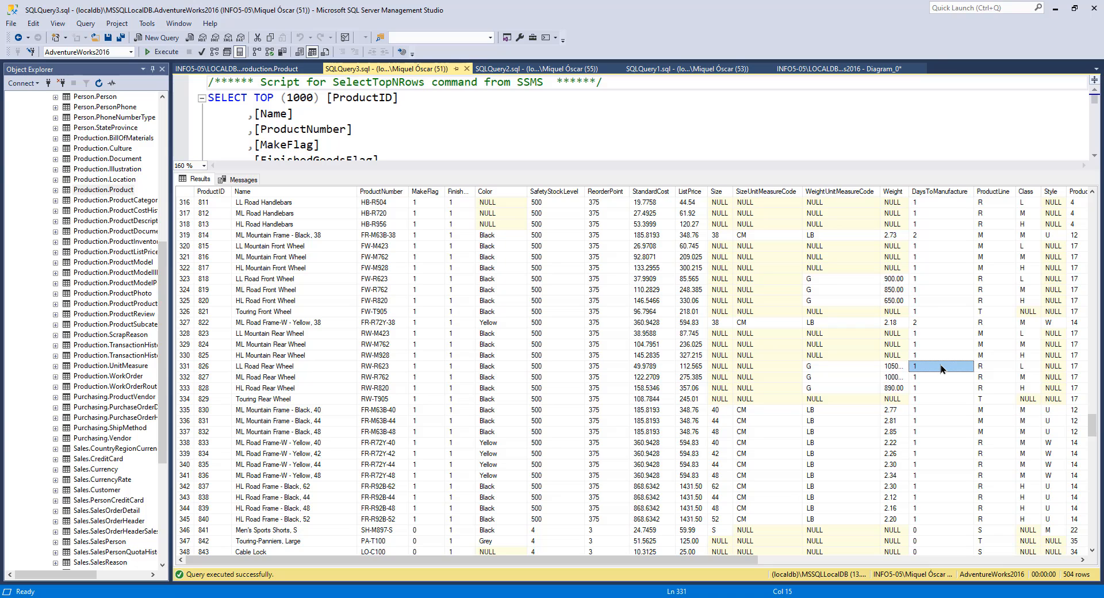
Step: Scroll the query results sideways to inspect the DaysToManufacture and ProductLine columns
scroll(940, 366, "up", 6)
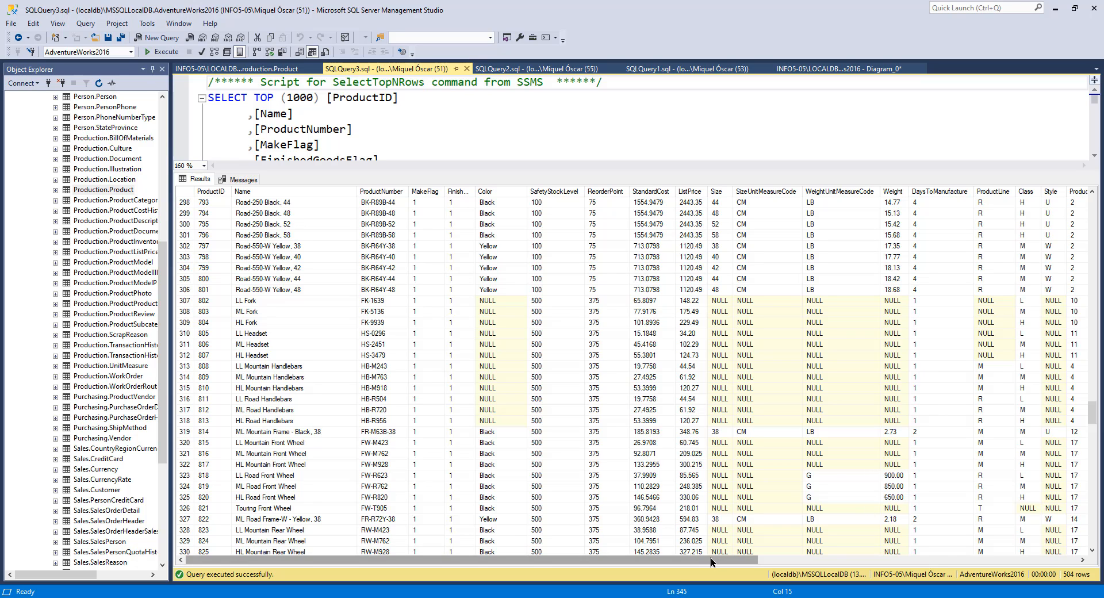
left_click_drag(711, 558, 959, 574)
left_click(564, 304)
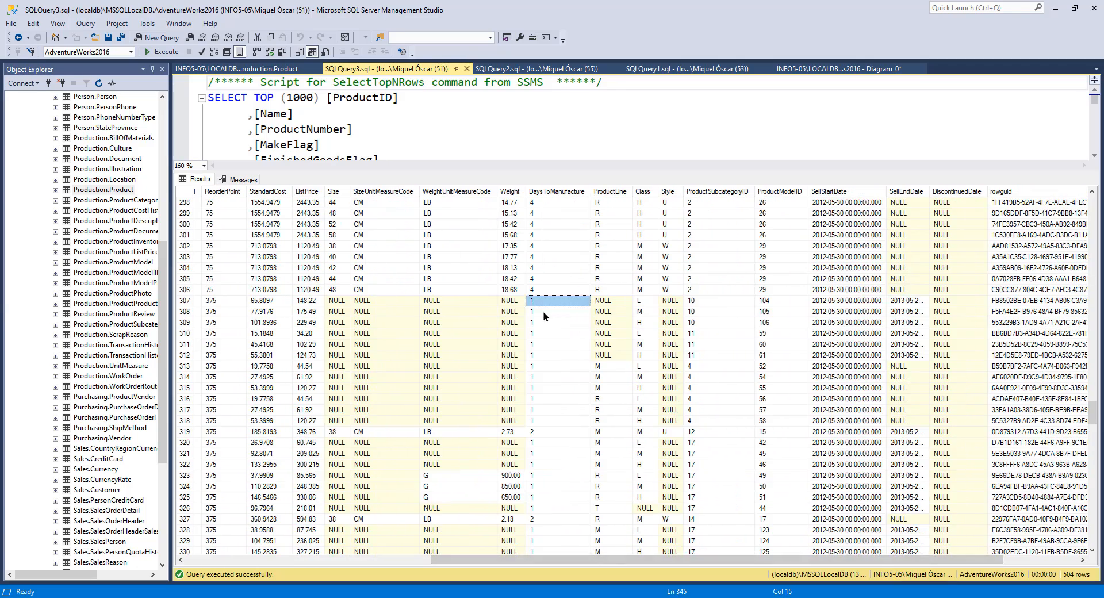
left_click(617, 205)
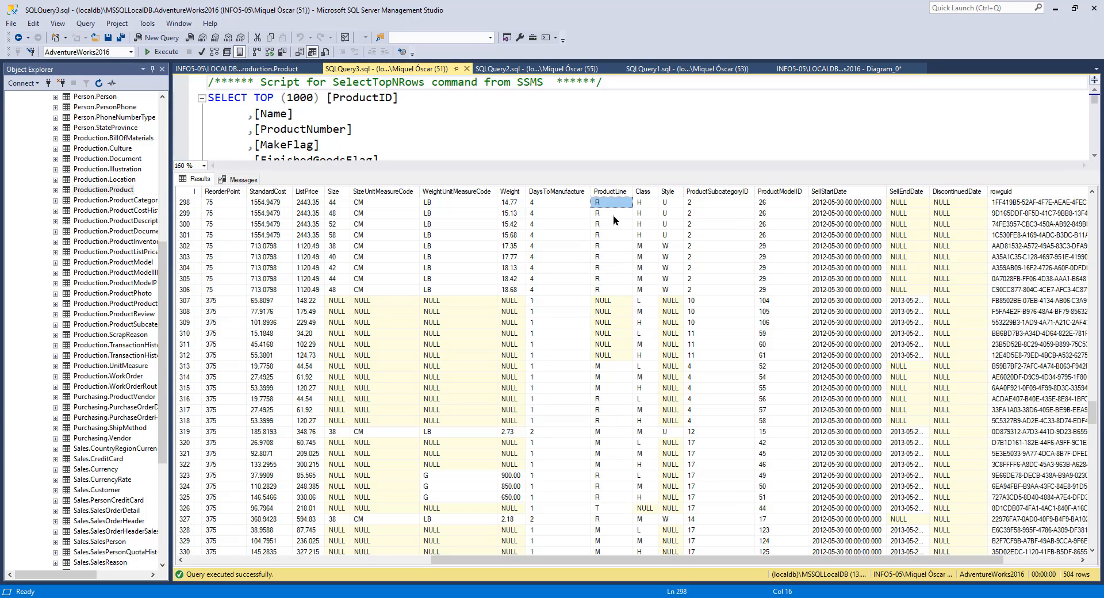
scroll(612, 326, "down", 4)
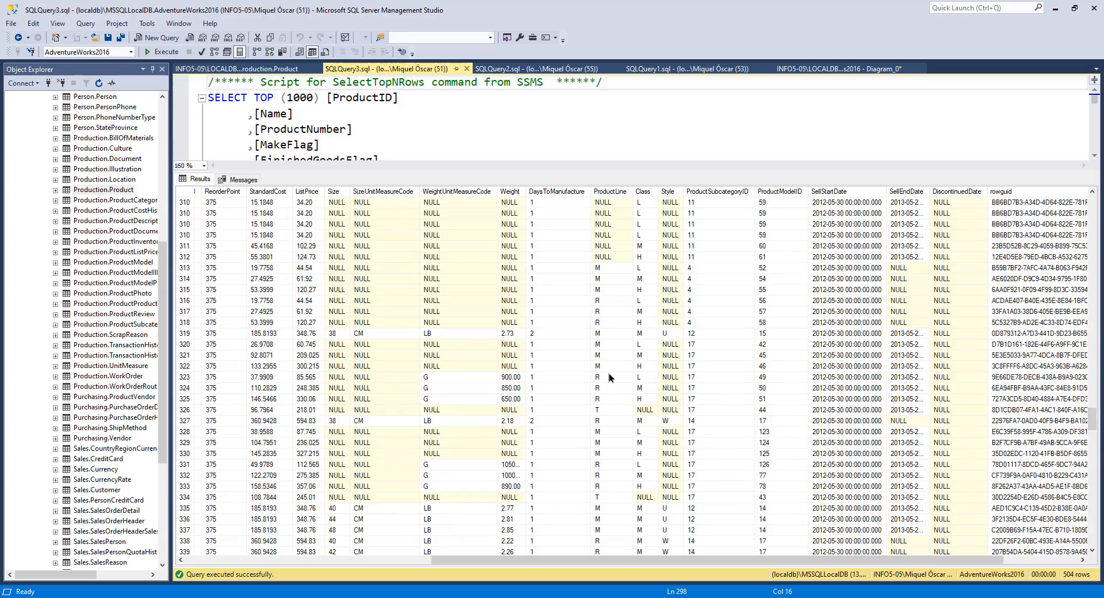
scroll(607, 435, "up", 2)
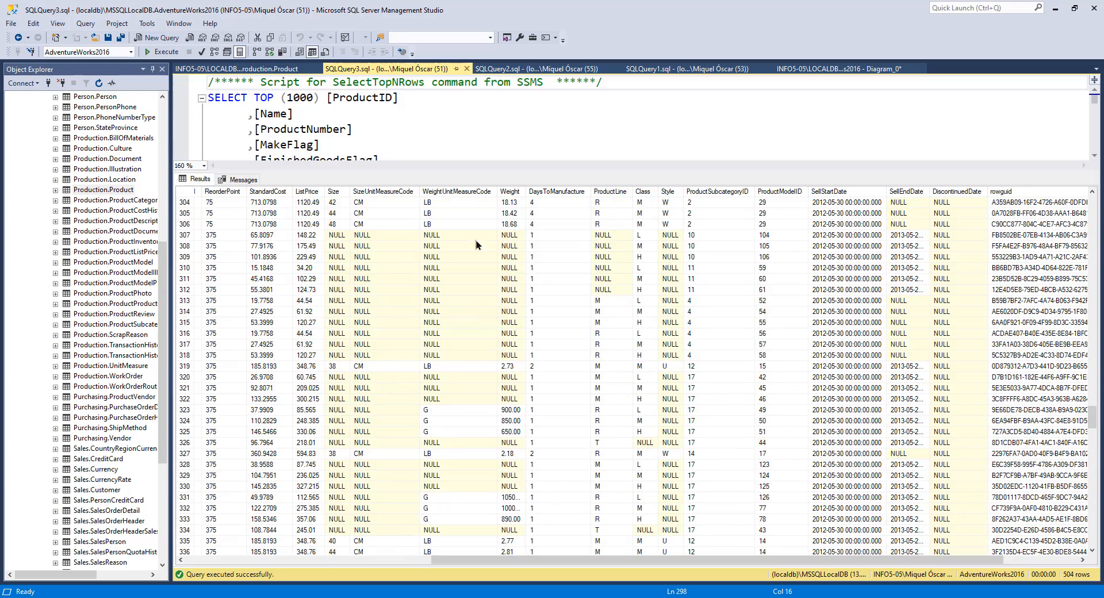
Step: Read the Description properties of the Weight, DaysToManufacture and ProductLine columns in the table designer
left_click(235, 69)
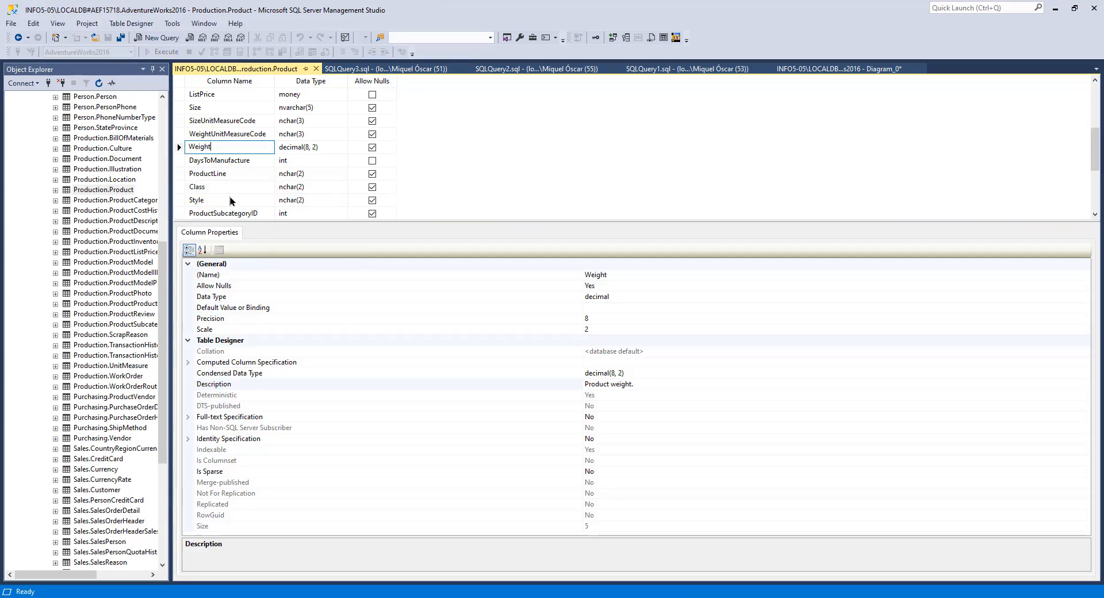
left_click(220, 161)
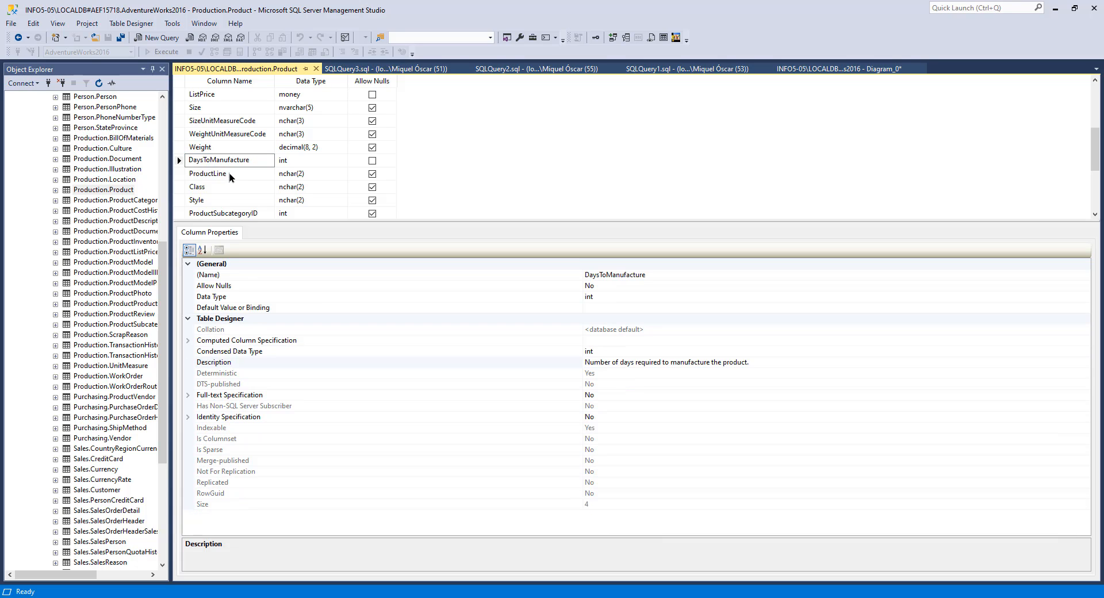
left_click(220, 174)
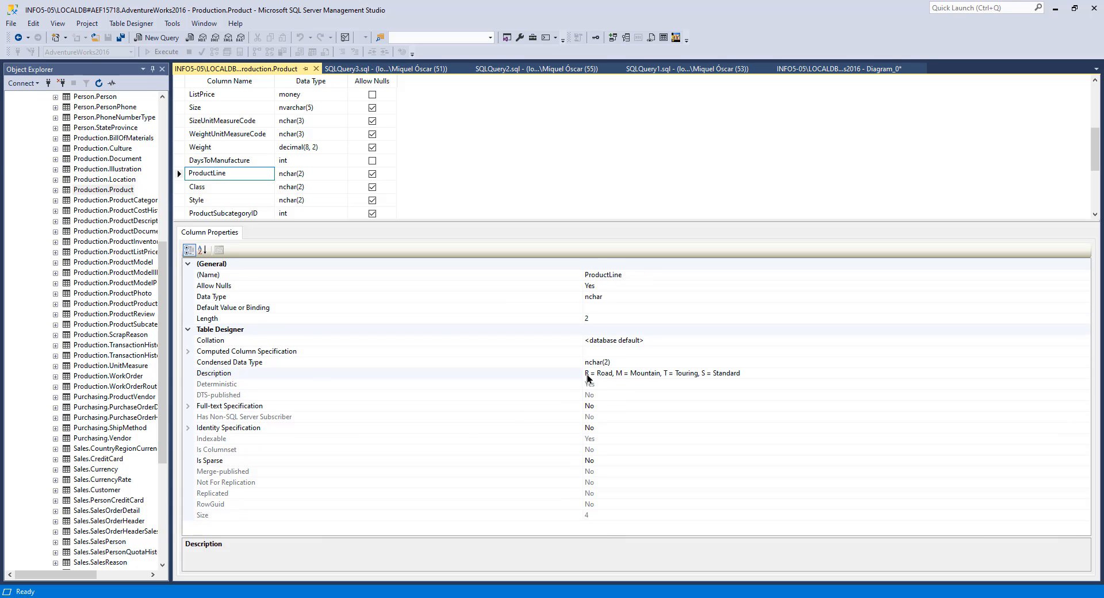
left_click(604, 374)
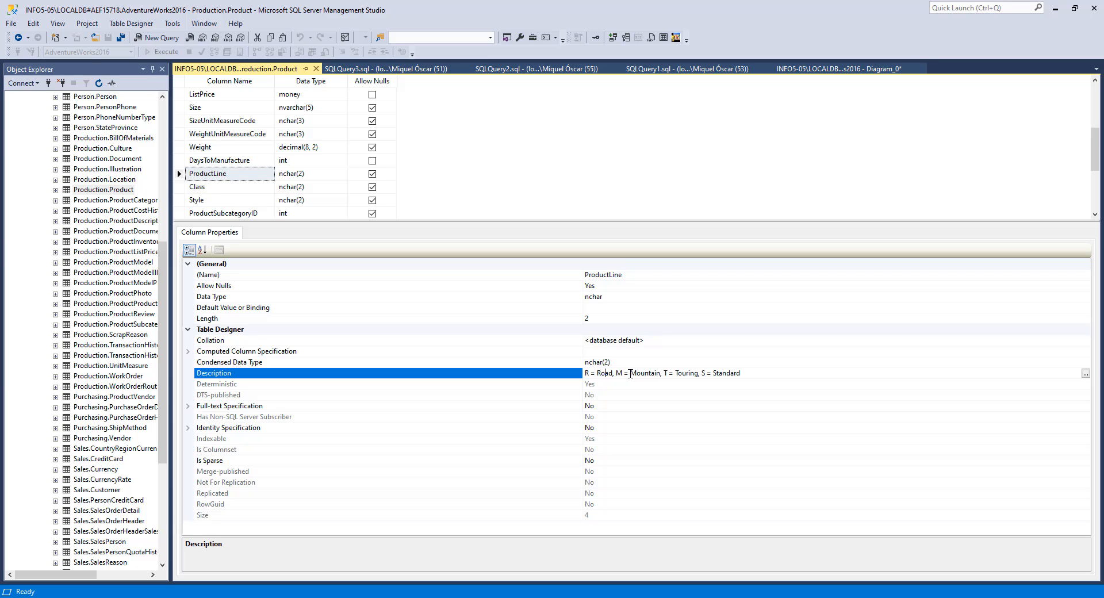
left_click(689, 373)
Step: Inspect the ProductLine and Class values in the Product query results
left_click(379, 70)
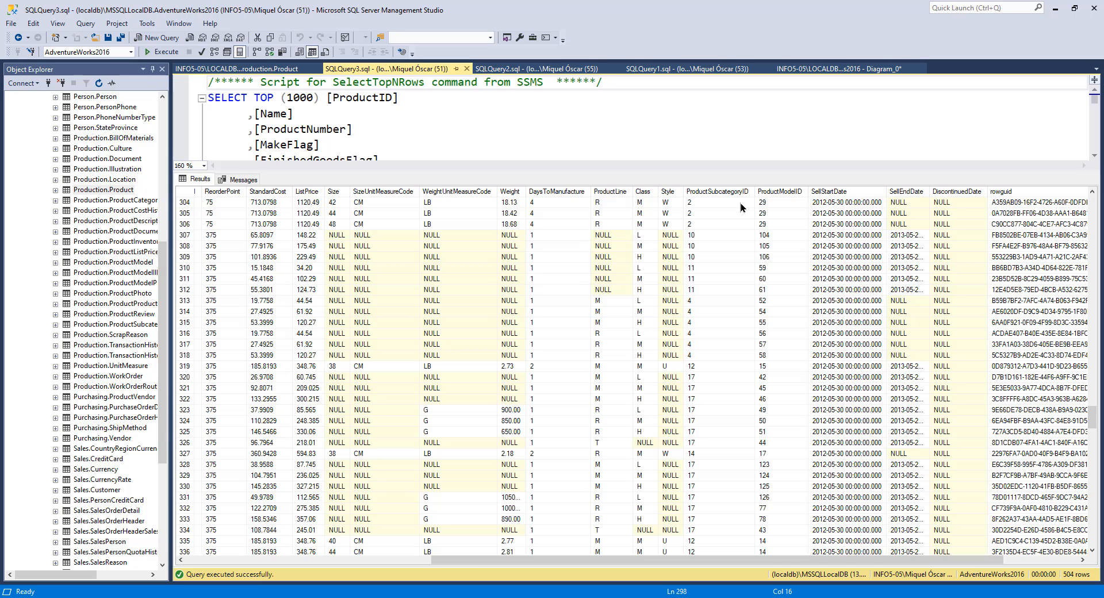
left_click(609, 203)
left_click(644, 209)
left_click(644, 236)
left_click(646, 257)
Step: Read the Class column's Description property in the table designer, selecting parts of its text
left_click(226, 69)
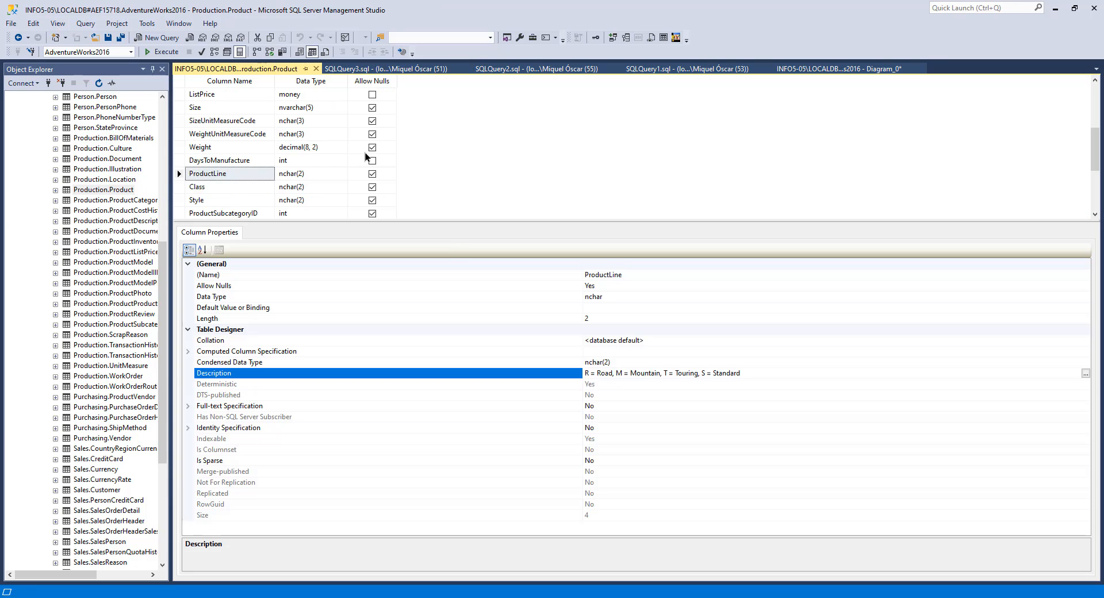
left_click(229, 189)
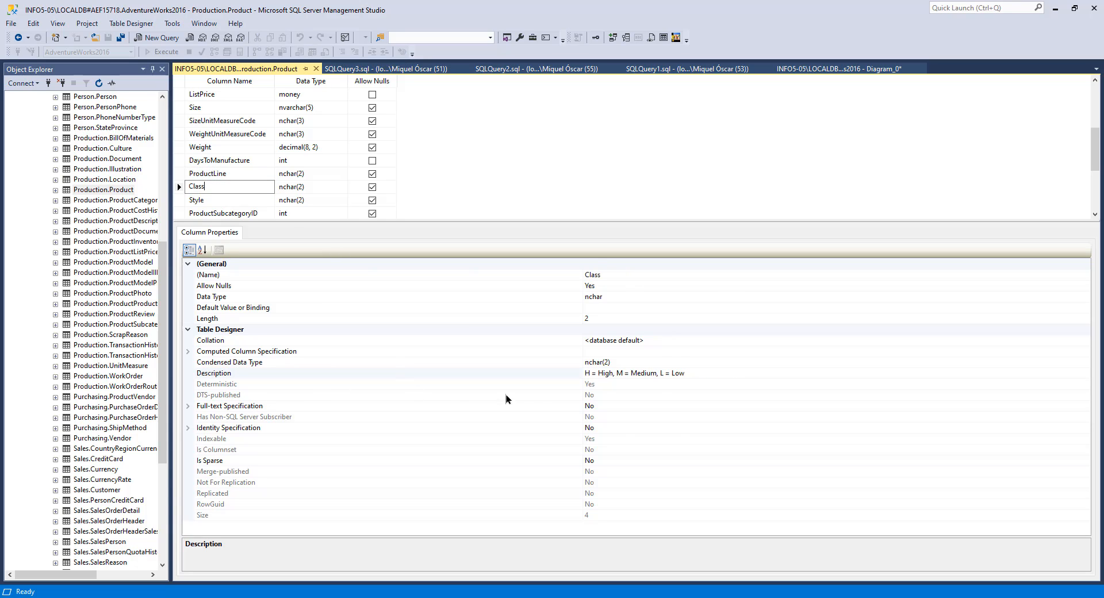
left_click(602, 373)
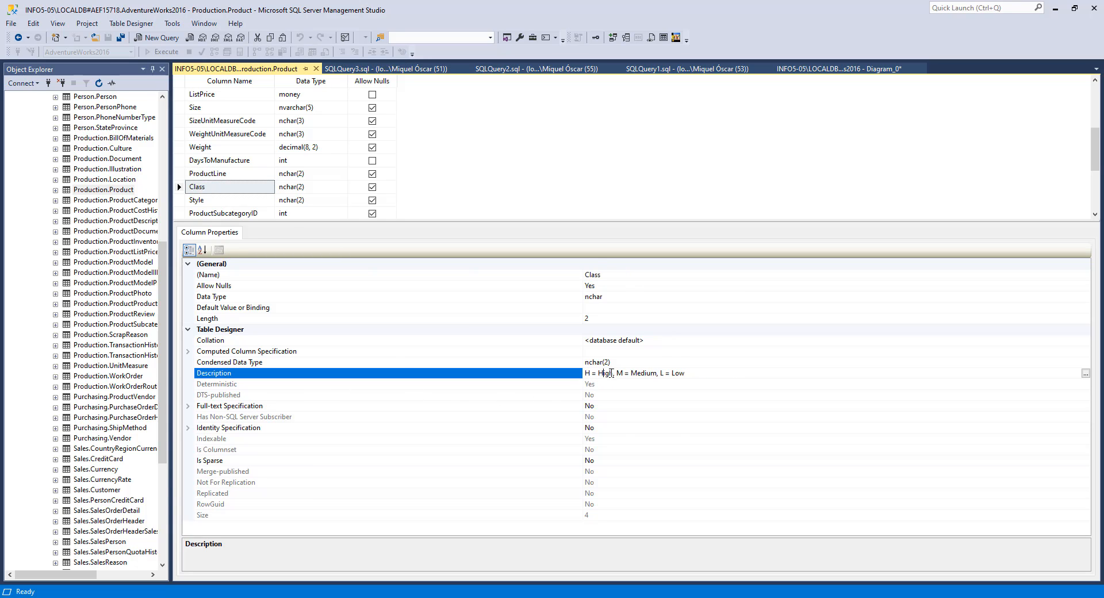
left_click(701, 374)
left_click_drag(671, 377, 572, 379)
left_click(690, 375)
double_click(620, 374)
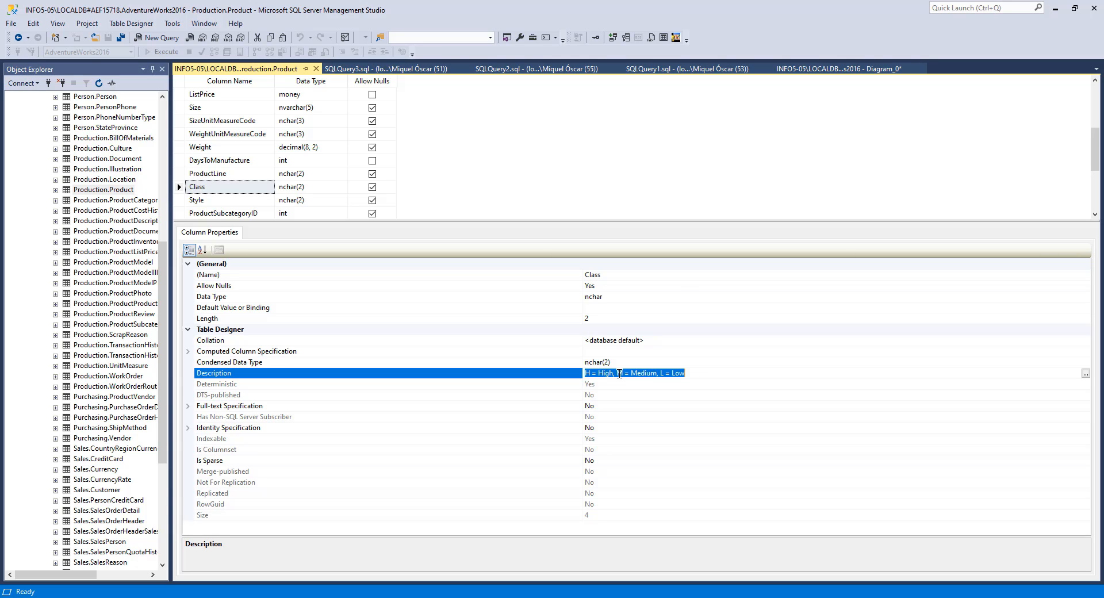
left_click(643, 374)
double_click(600, 375)
left_click(630, 374)
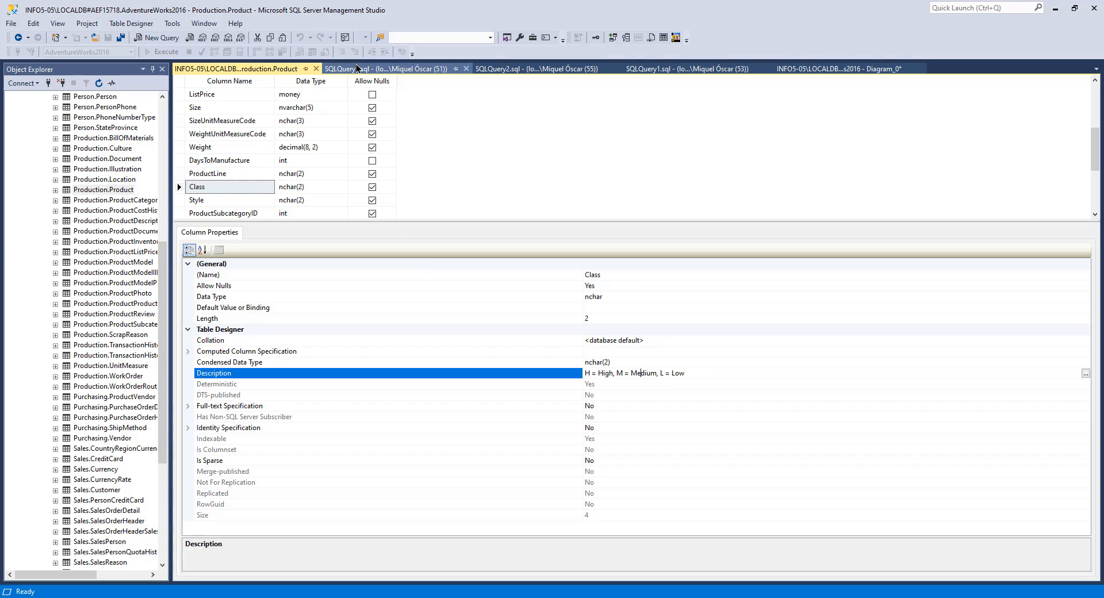
Step: Inspect the Style values in the Product query results, scrolling down through the rows
left_click(386, 72)
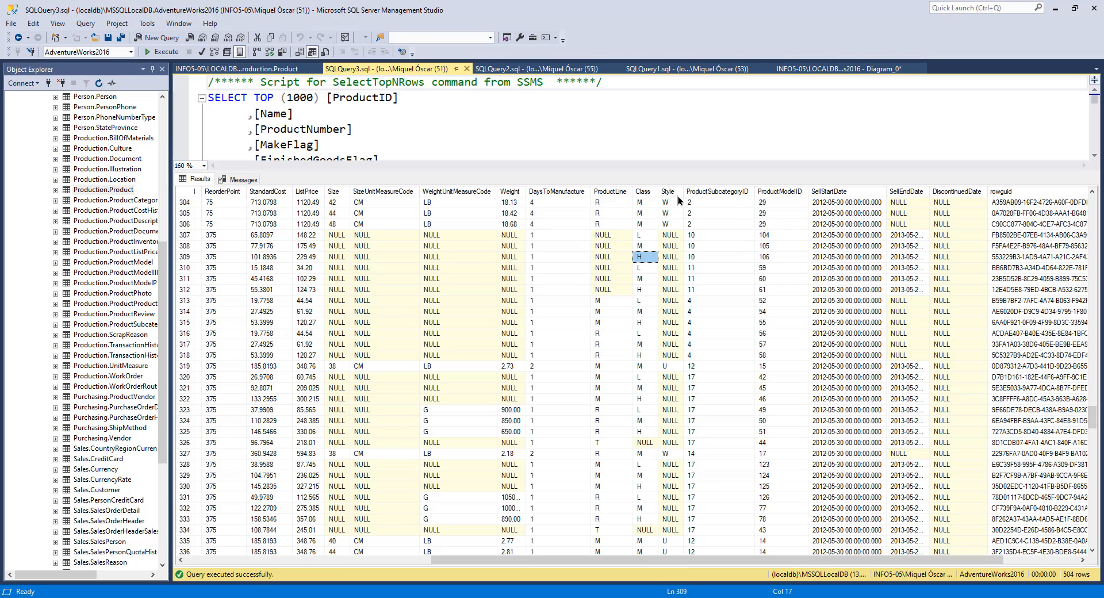
left_click(670, 217)
left_click(673, 367)
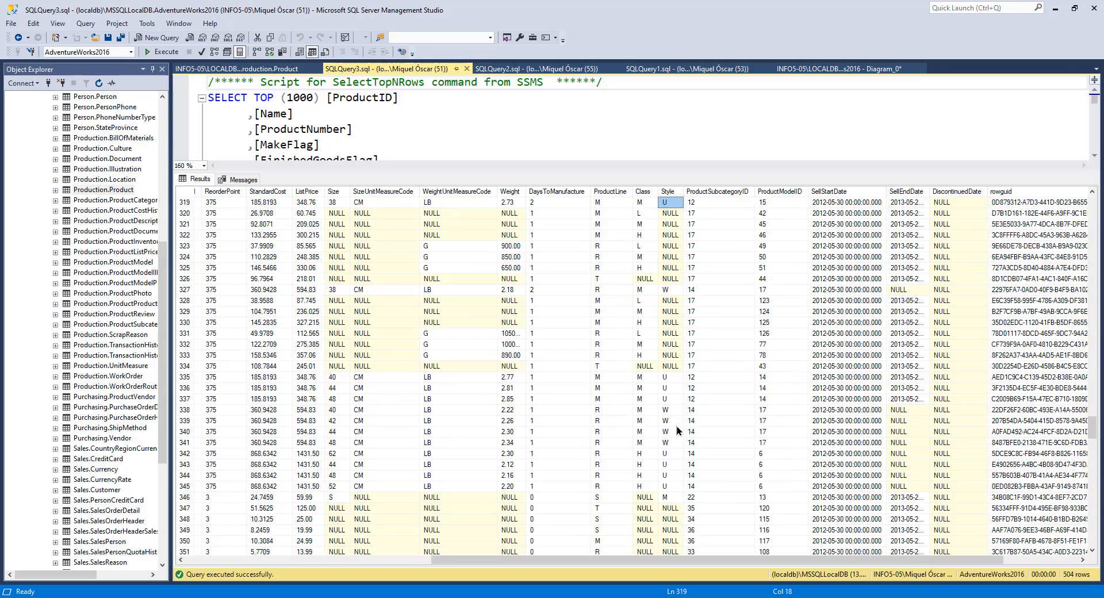
scroll(677, 424, "down", 8)
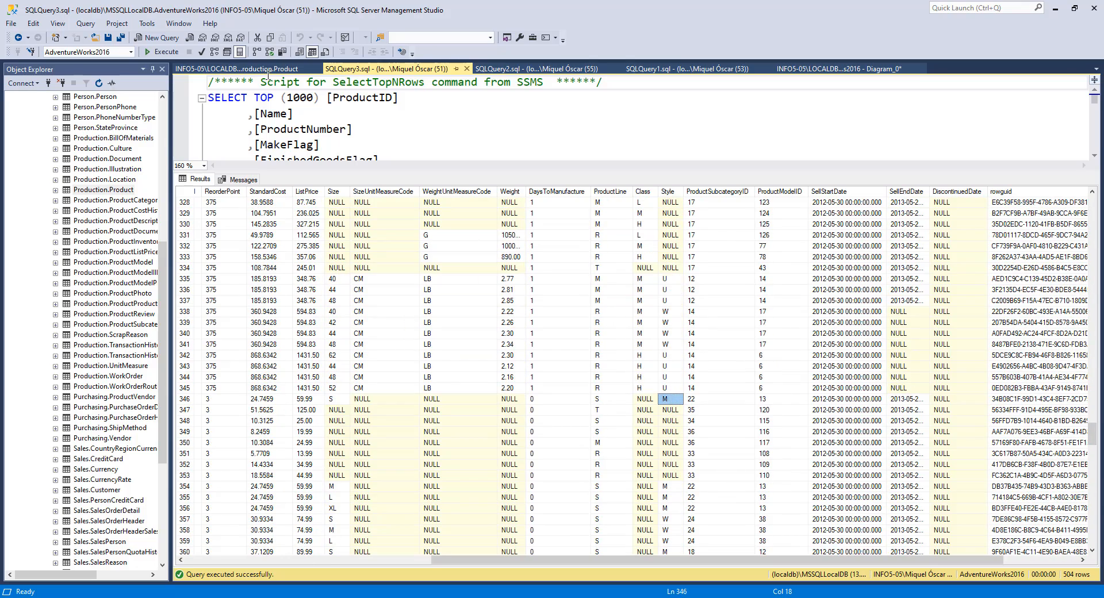
Step: Read the Style column's Description property in the Product table designer
left_click(246, 68)
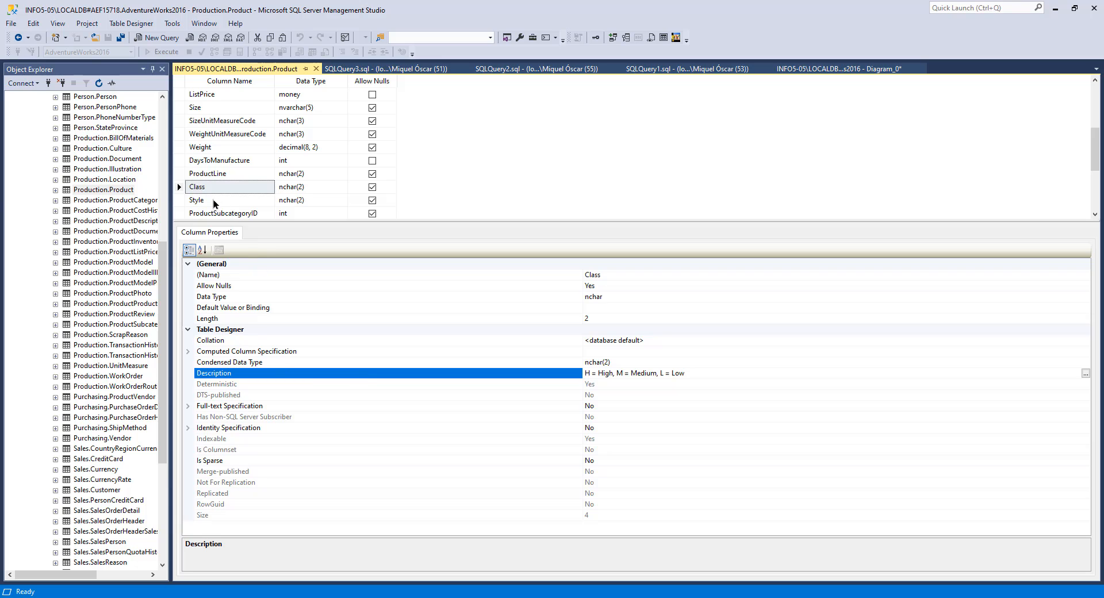
left_click(212, 200)
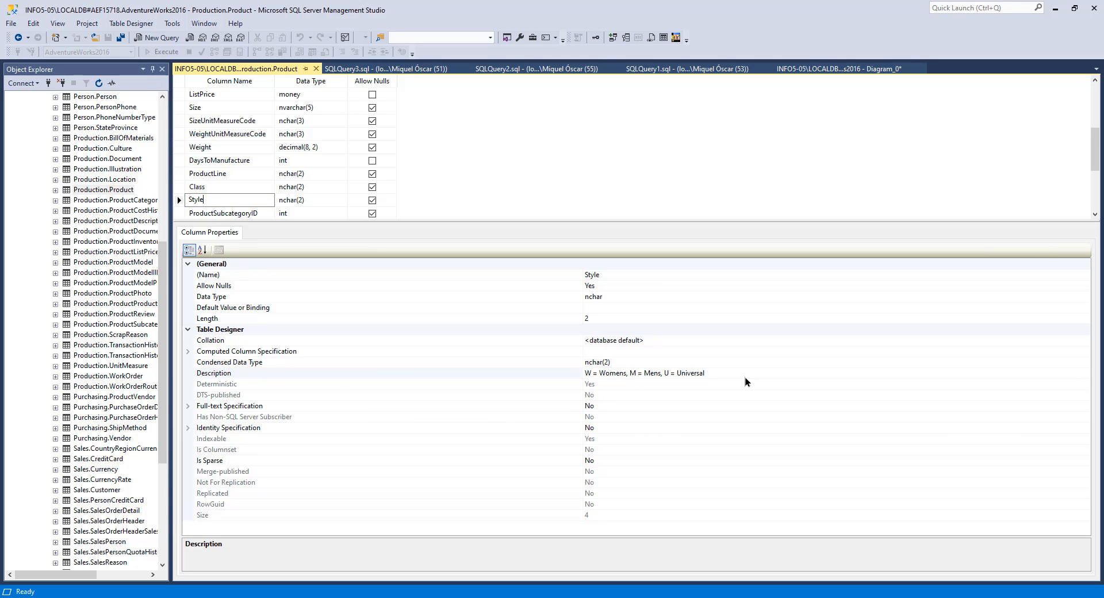
Step: Inspect the Class, Style and ProductSubcategoryID values in the Product query results, scrolling through rows and columns
left_click(348, 69)
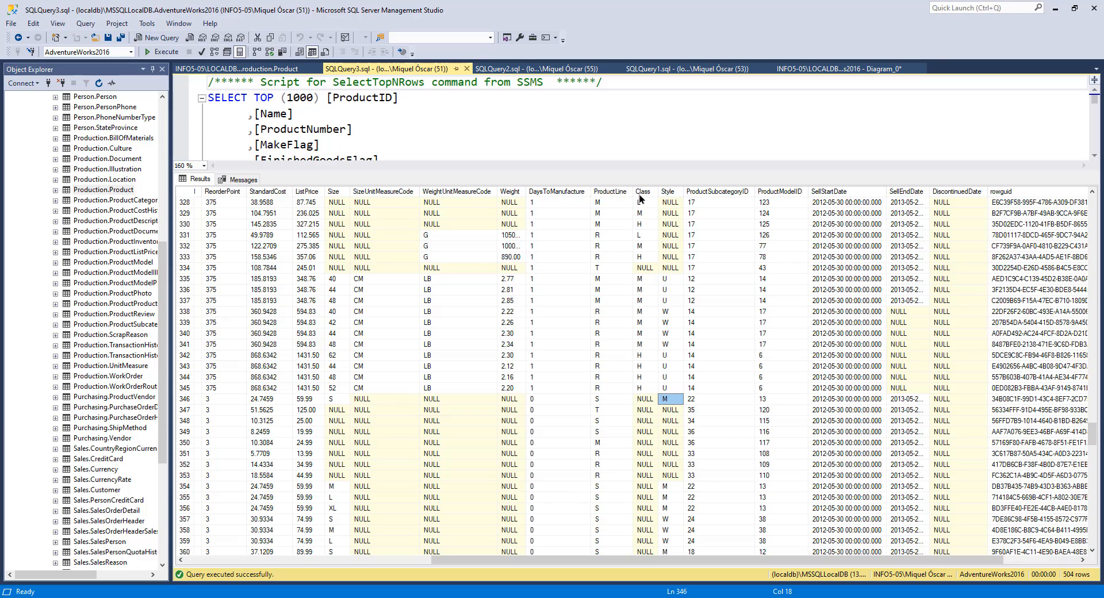
left_click(611, 396)
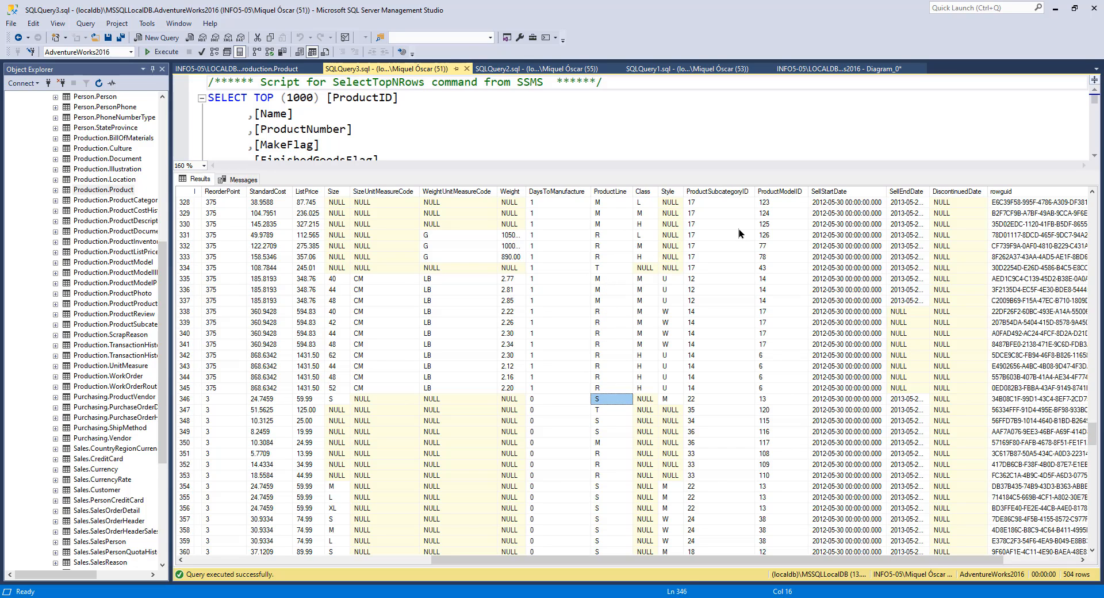
left_click(713, 202)
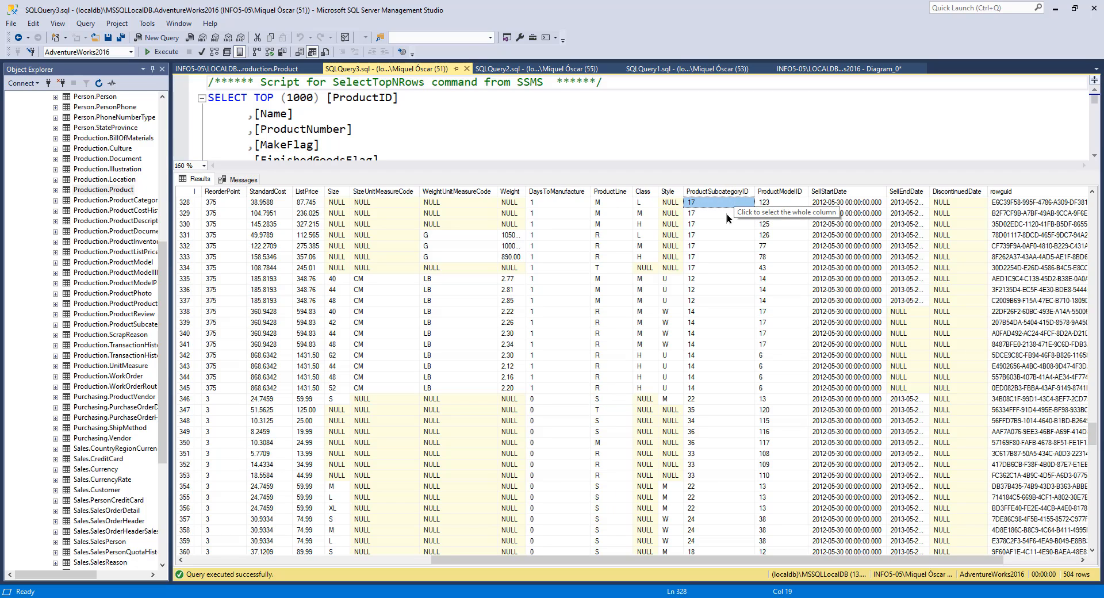
scroll(713, 426, "down", 7)
scroll(713, 426, "up", 14)
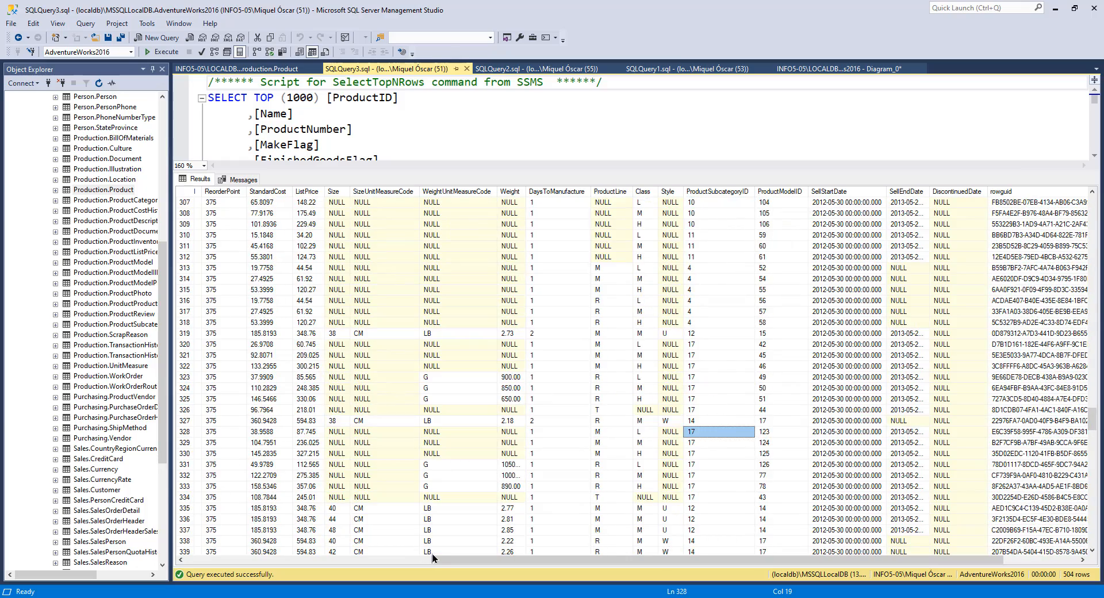
left_click_drag(429, 554, 240, 553)
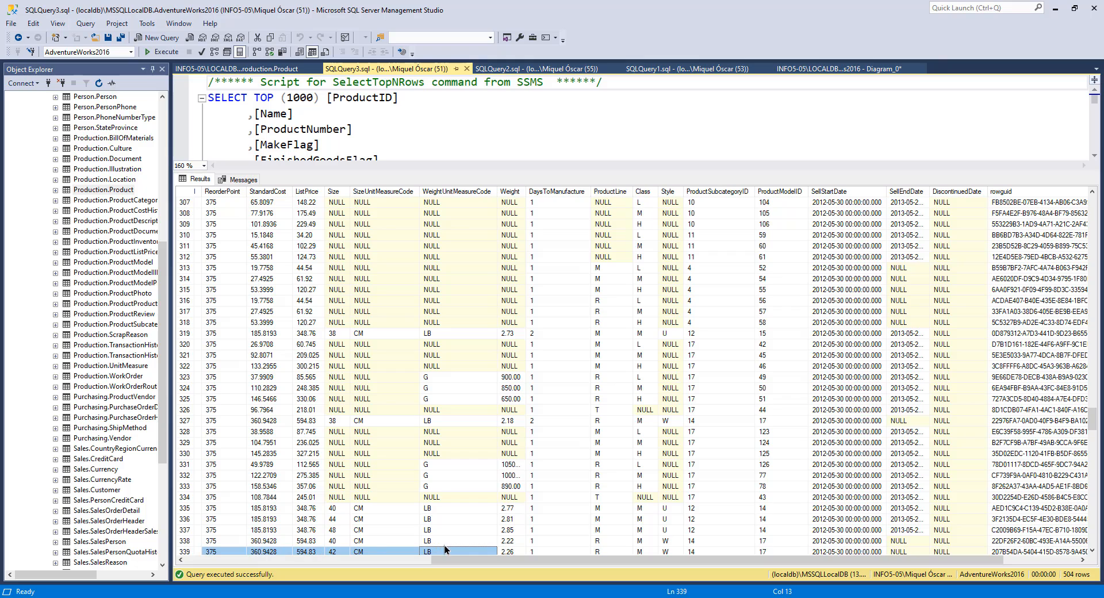
left_click_drag(442, 561, 193, 555)
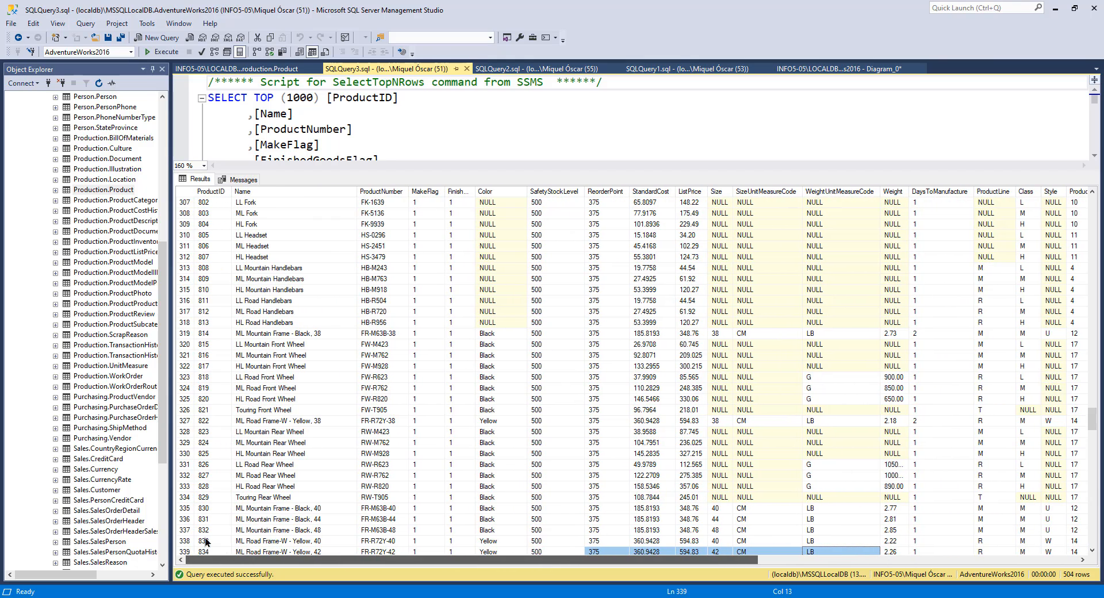
left_click(268, 499)
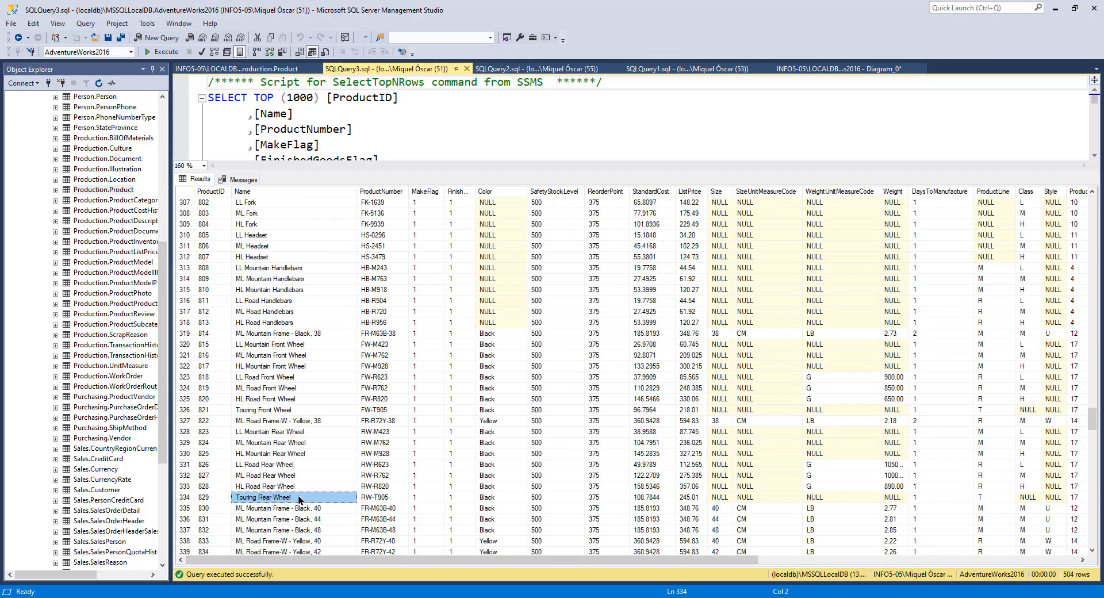
left_click_drag(425, 559, 661, 575)
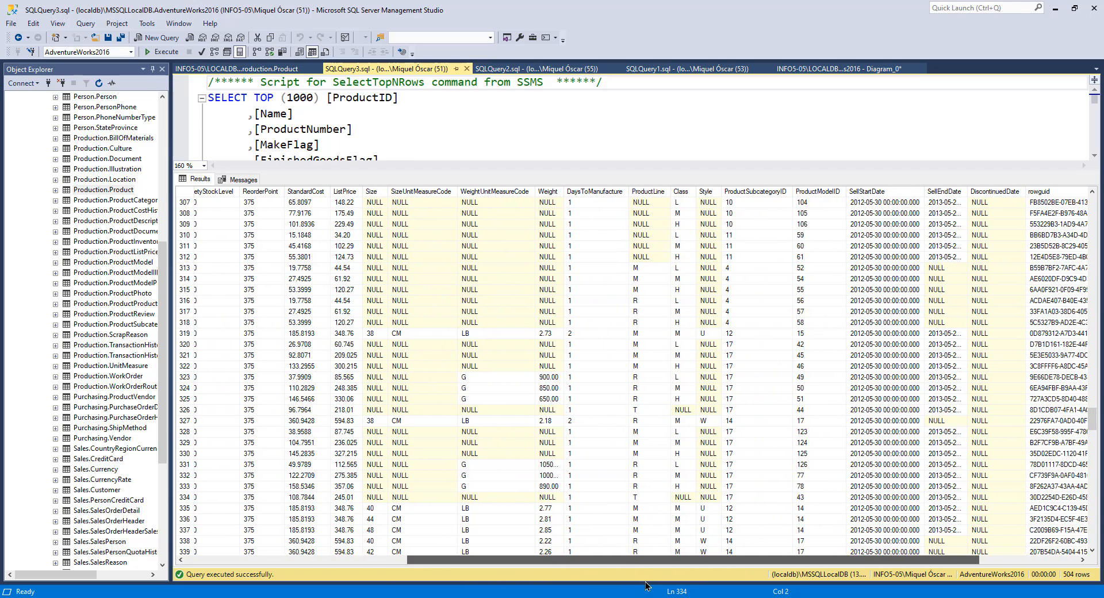
left_click(756, 502)
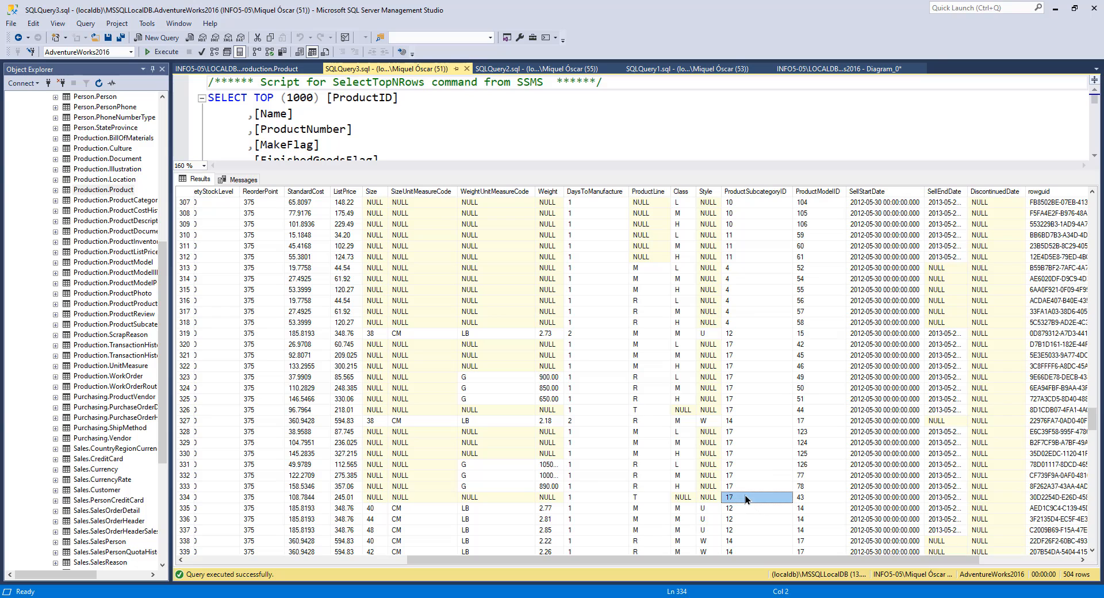
Step: Look up the matching subcategory name in the ProductSubcategory query results, then return to the Product results
left_click(536, 68)
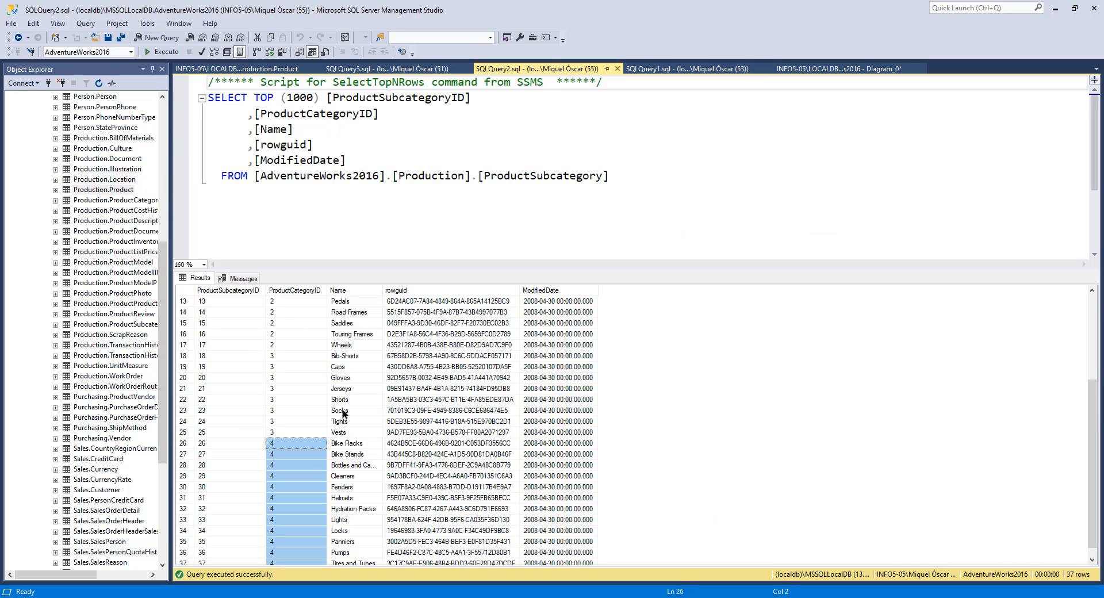
scroll(223, 454, "up", 3)
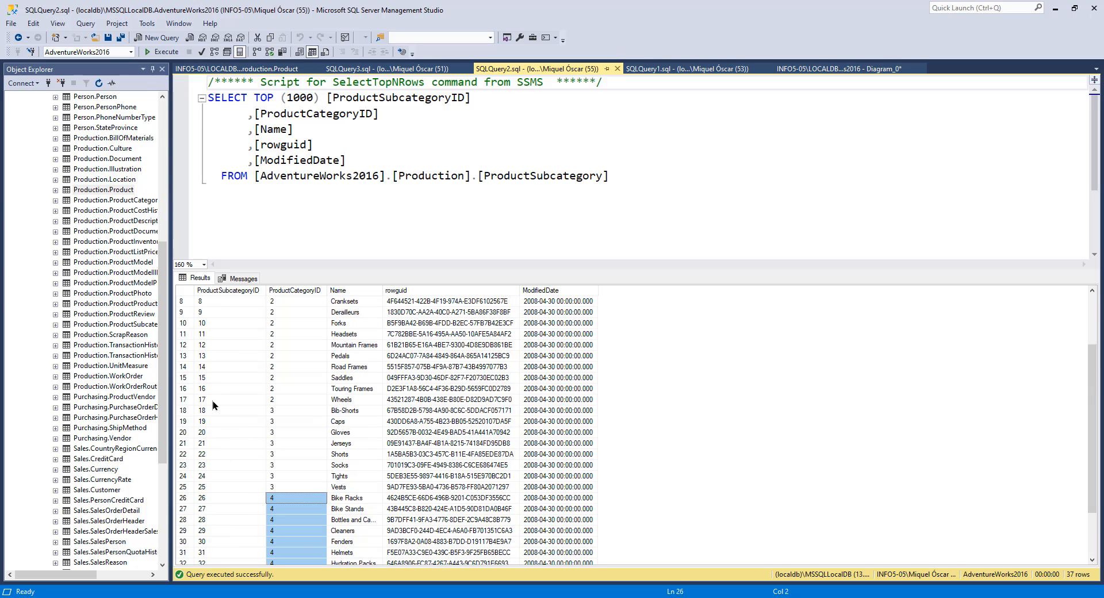
left_click(356, 399)
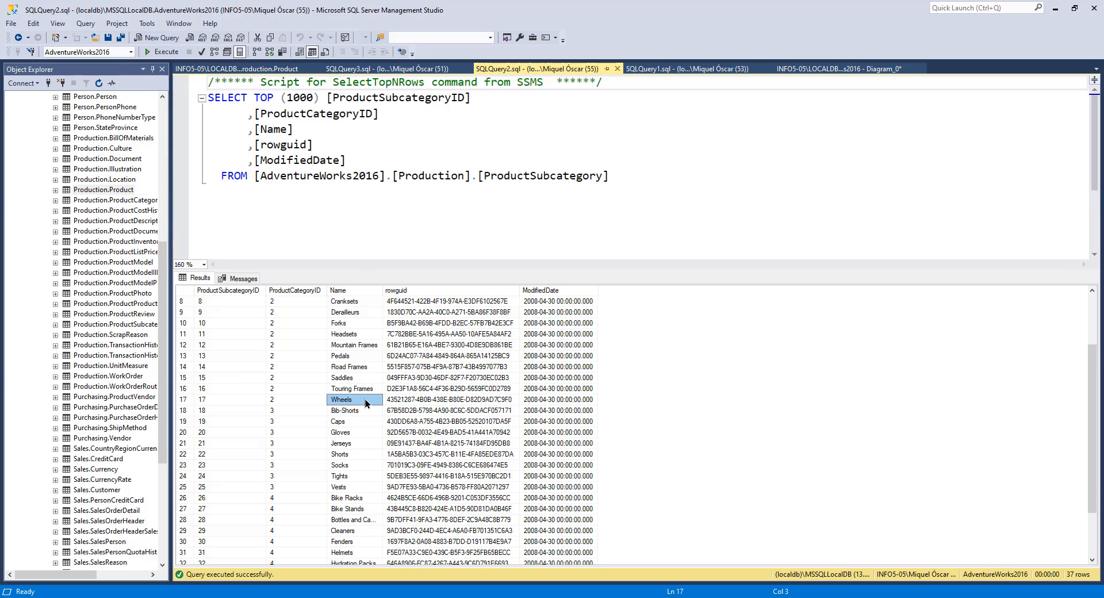
key("ctrl+Tab")
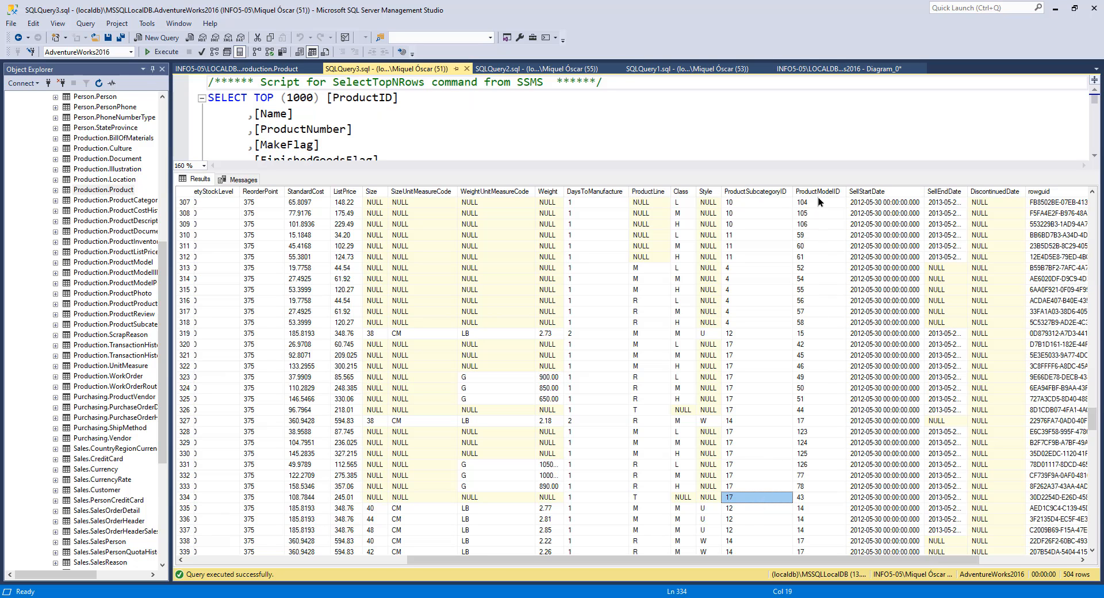
Step: Check a product's ProductModelID and locate the related ProductModel table in the database diagram
left_click(813, 496)
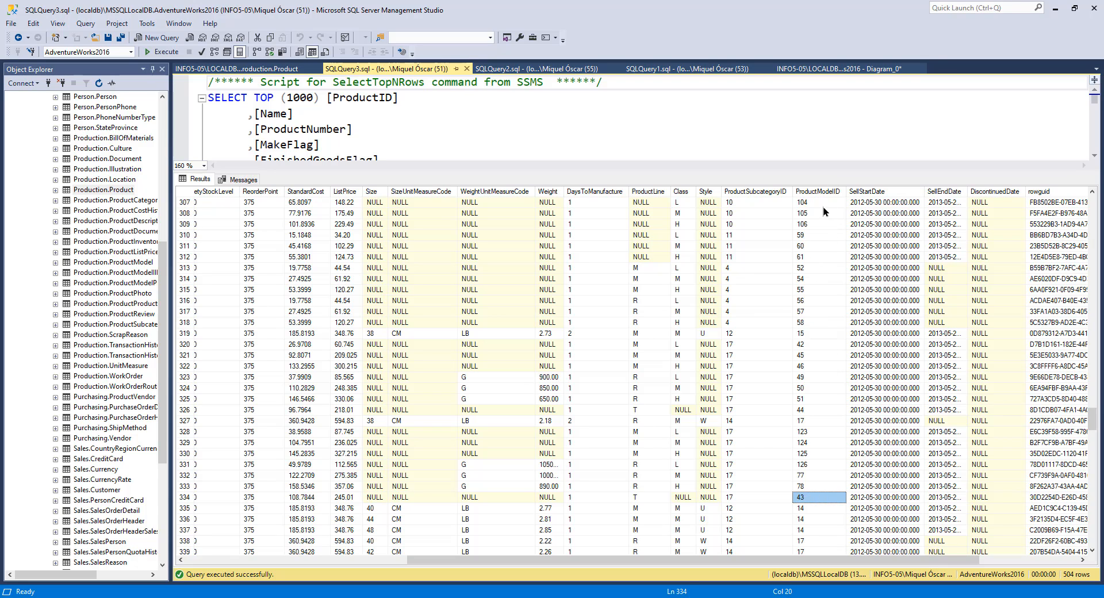
left_click(819, 68)
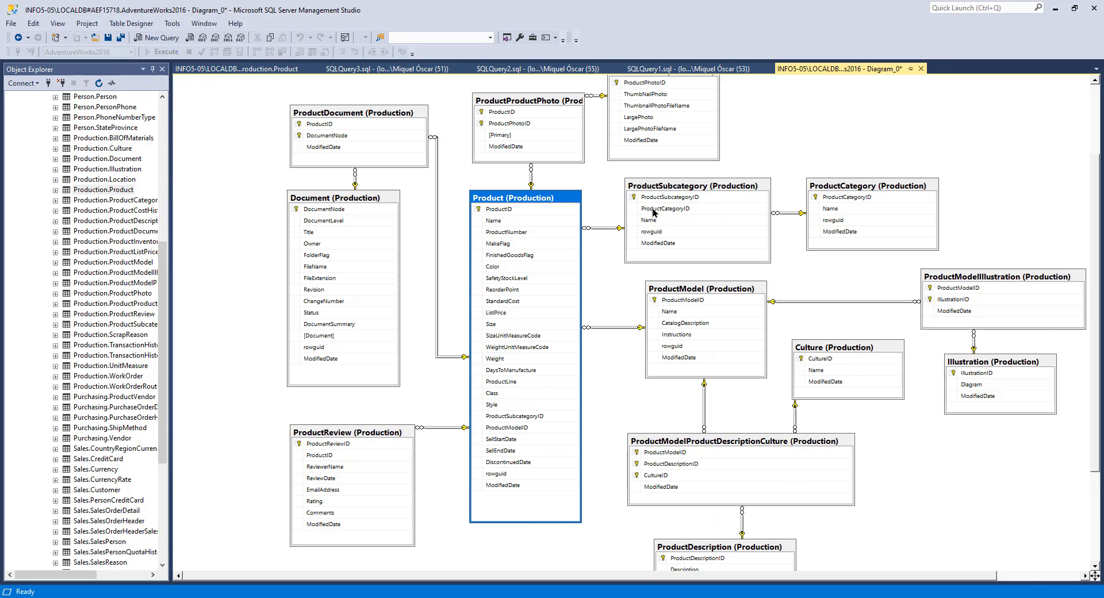
left_click(690, 291)
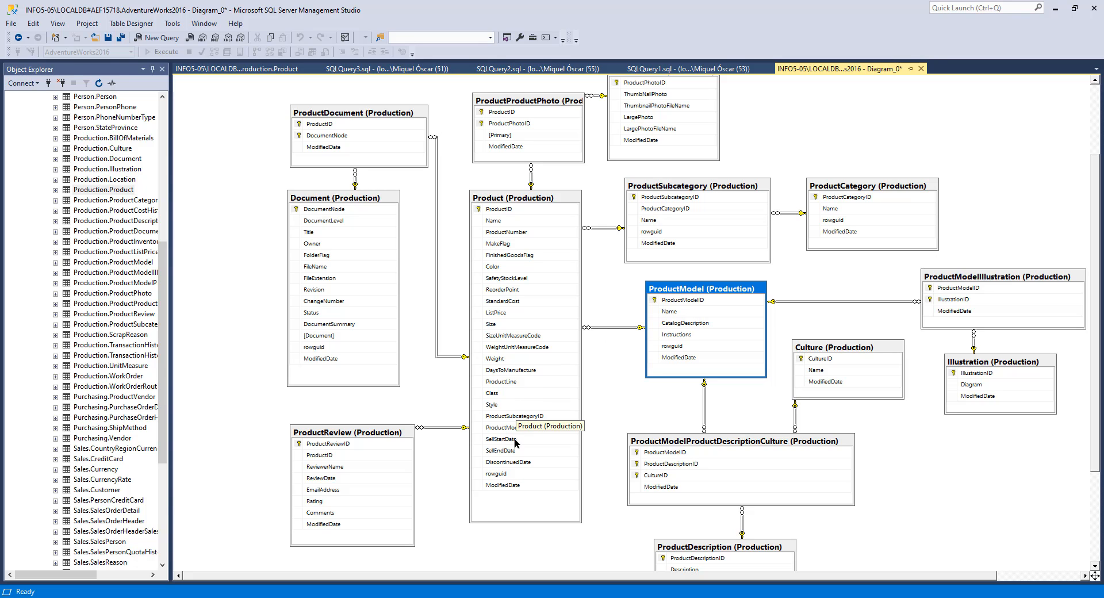
key("ctrl+Tab")
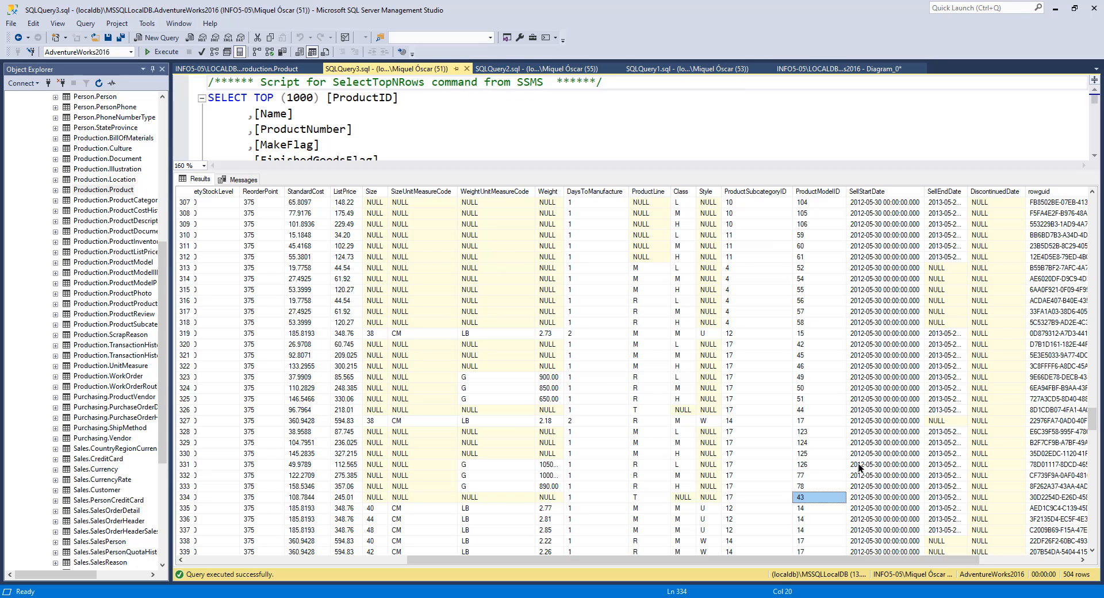
Step: Inspect the SellStartDate and SellEndDate values in the Product results, auto-fitting the SellEndDate column's width
left_click_drag(735, 560, 768, 558)
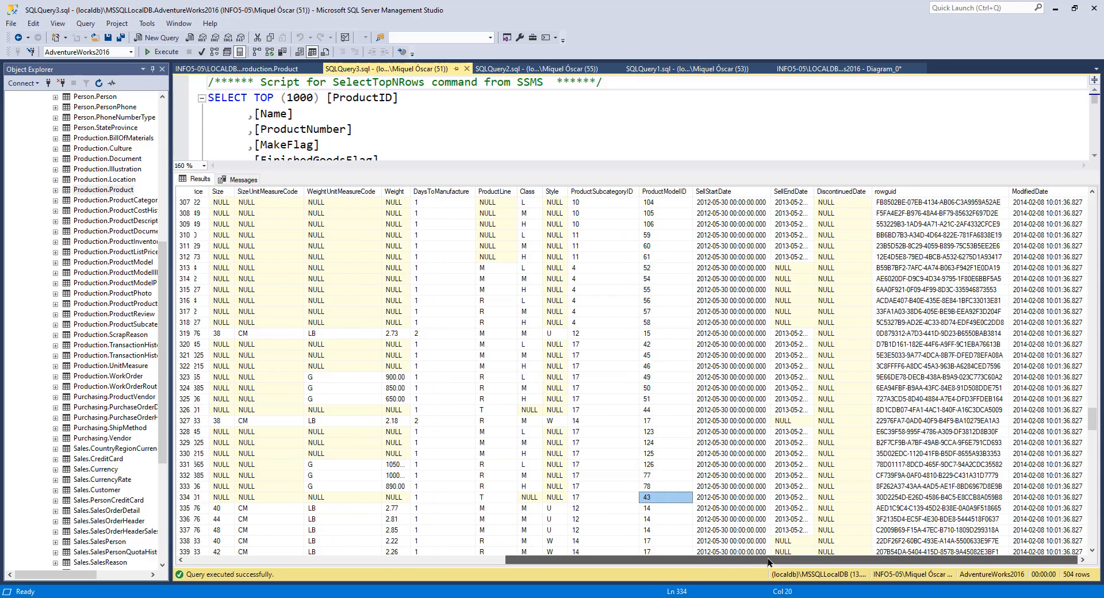
left_click(728, 201)
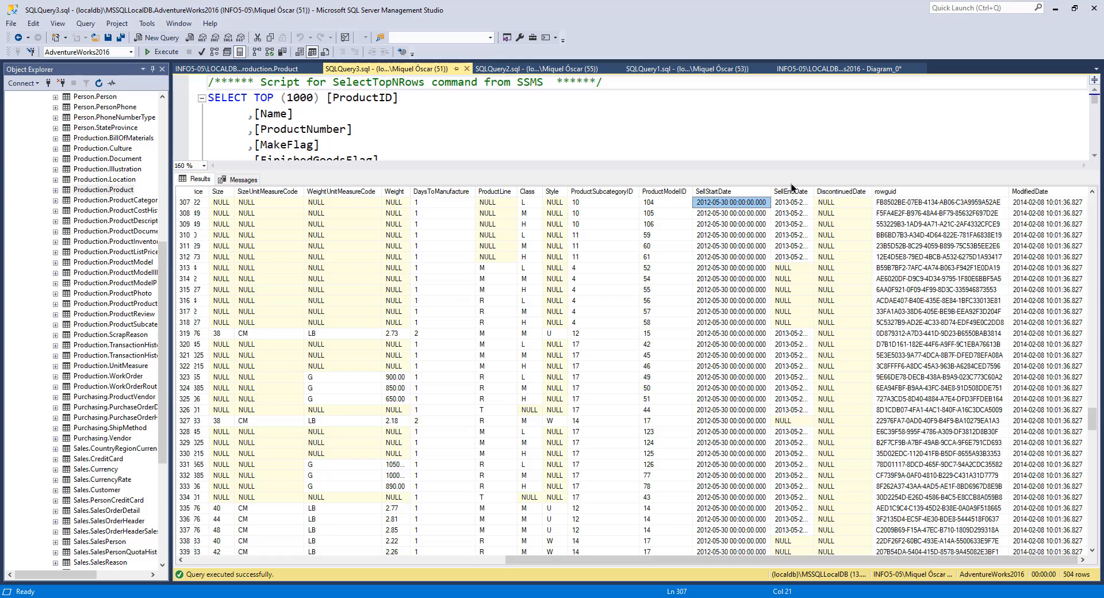
double_click(814, 191)
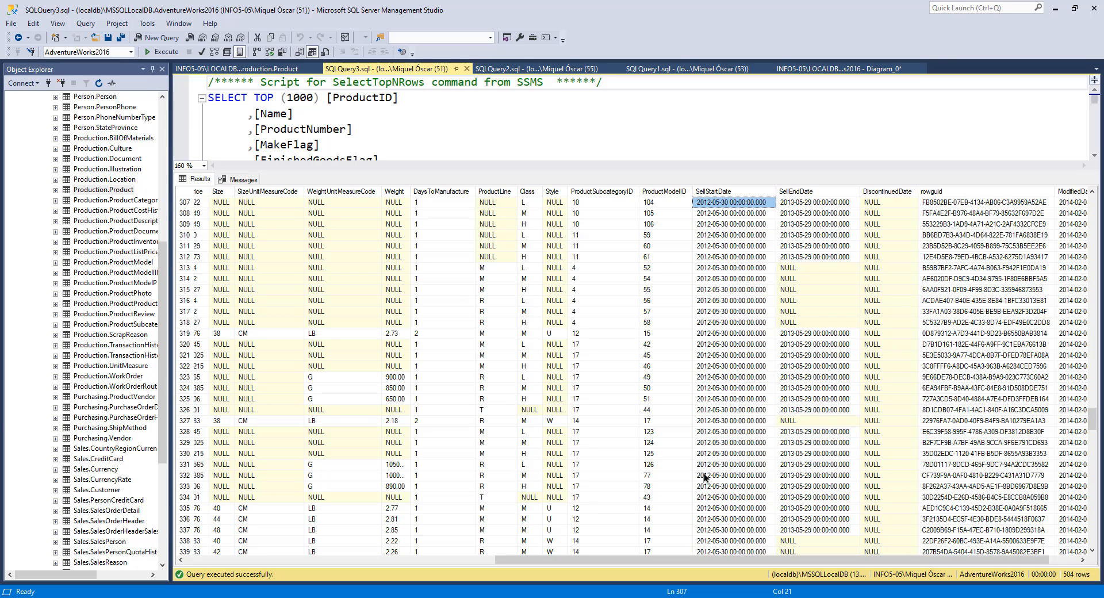
left_click(716, 419)
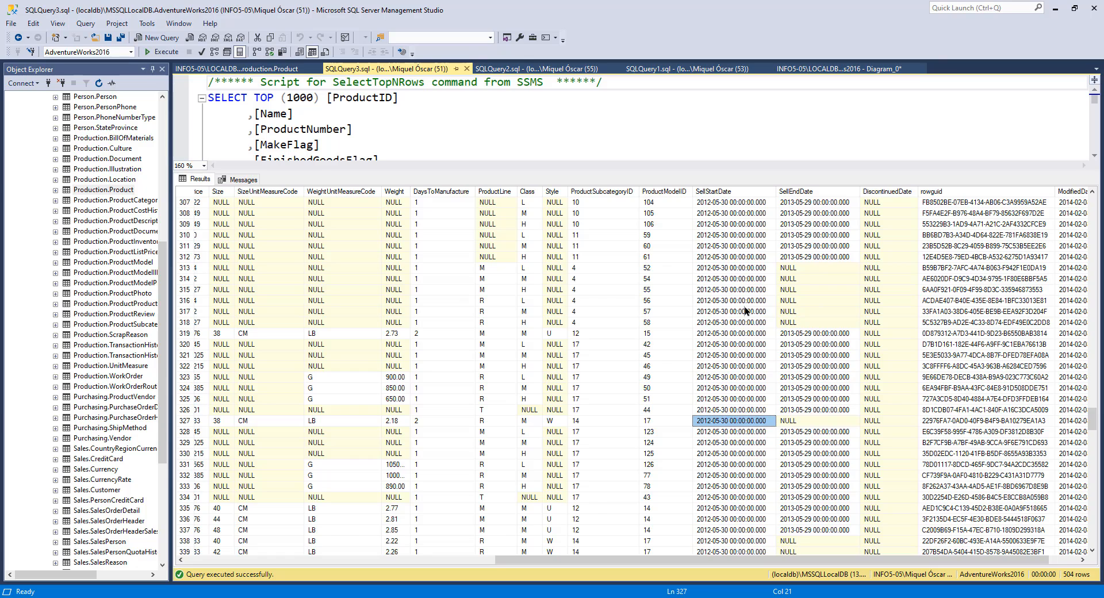
left_click(830, 321)
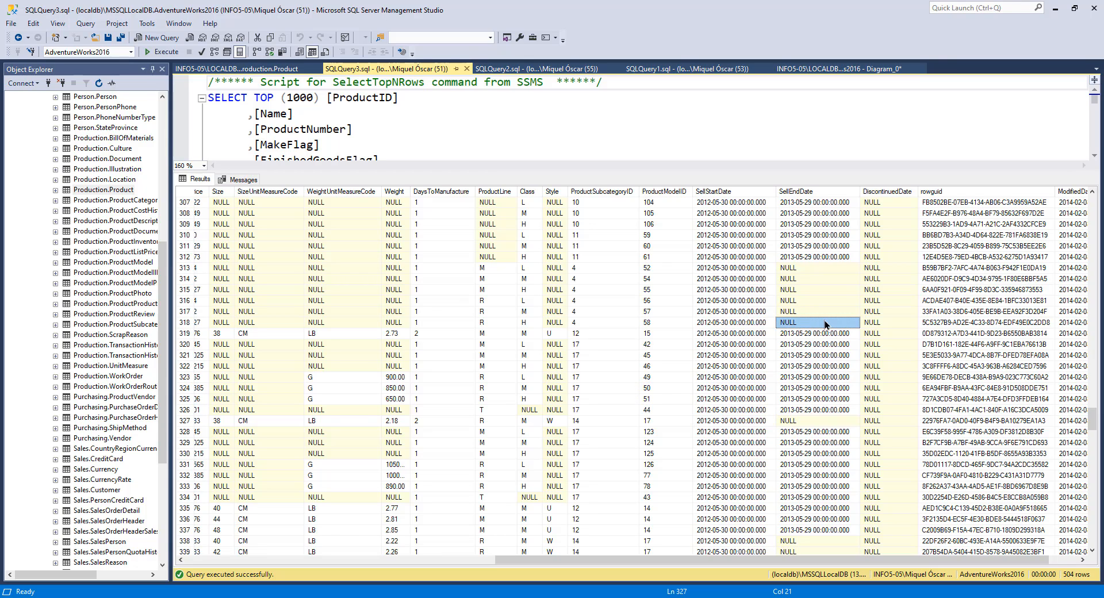
left_click(802, 371)
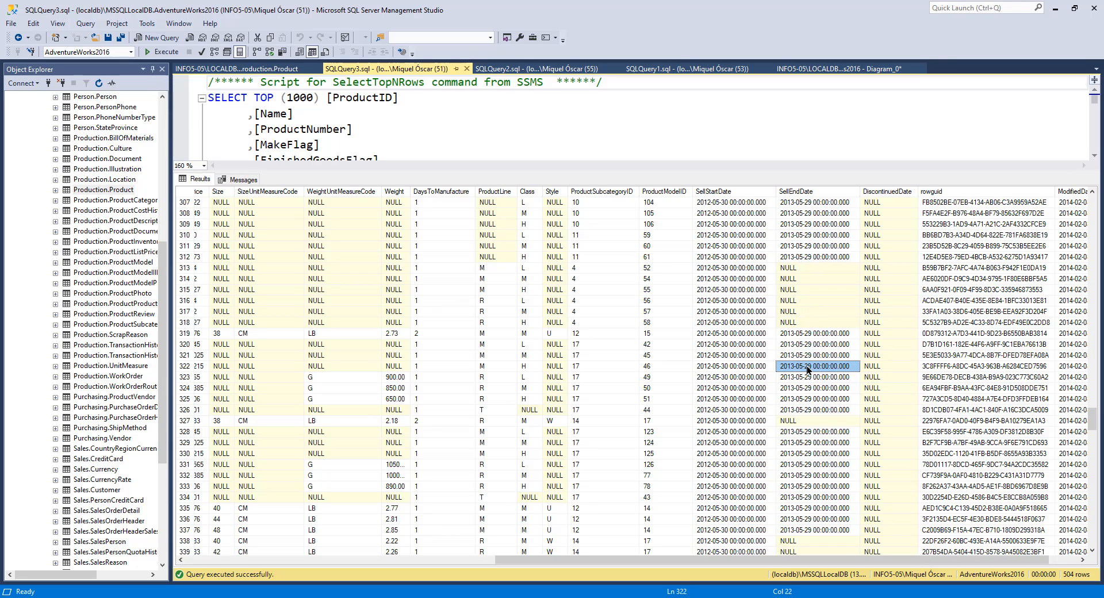
left_click(813, 359)
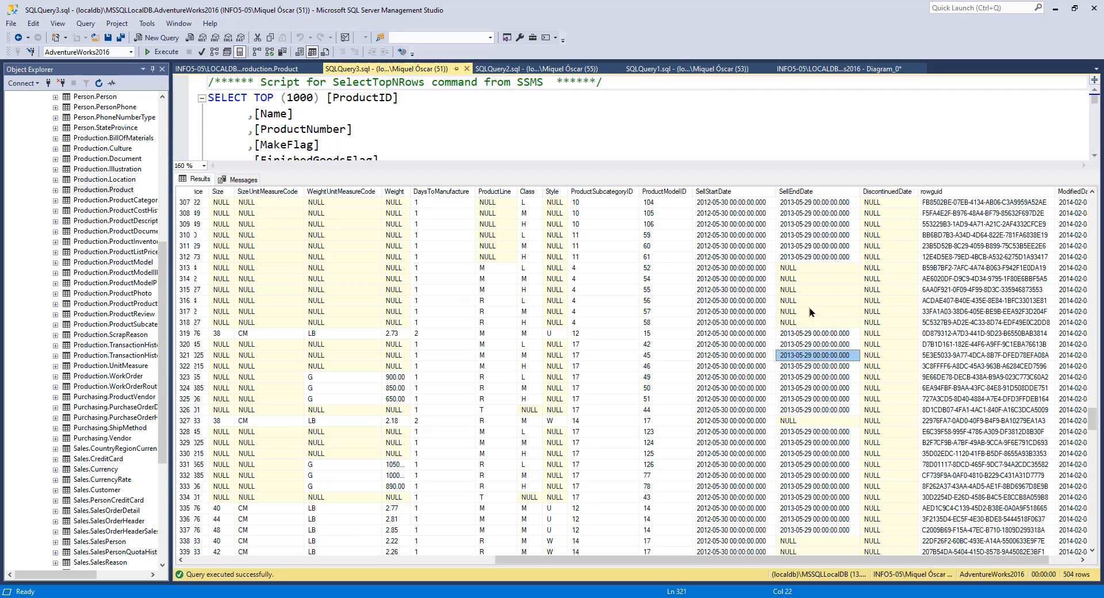
Step: Scroll through the Product query results to examine the rowguid and ModifiedDate columns, then return to the first columns
left_click(826, 311)
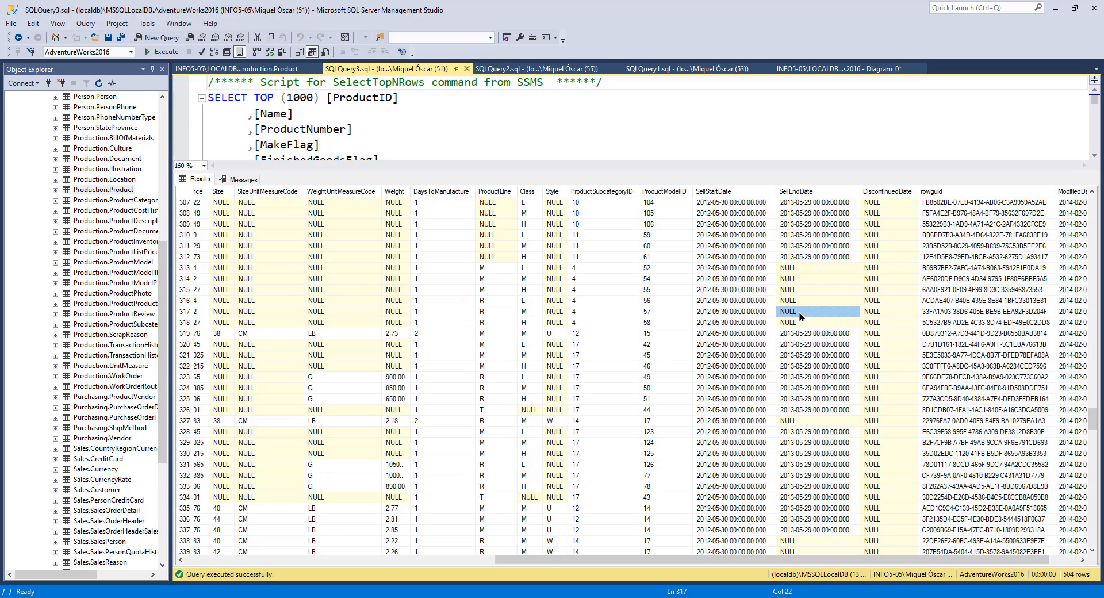
key("Left")
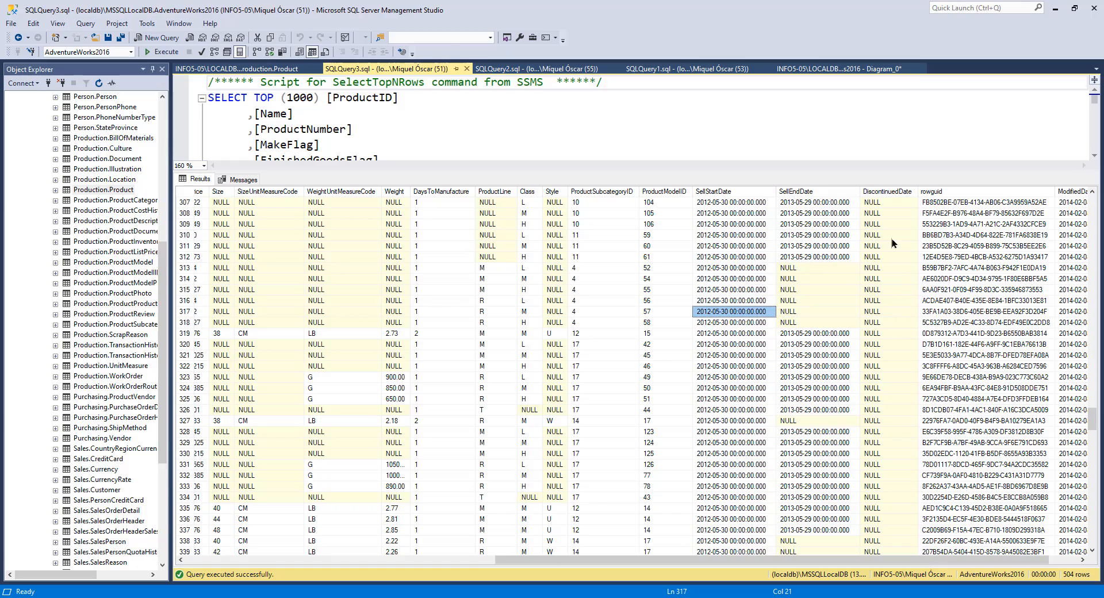
scroll(899, 418, "down", 20)
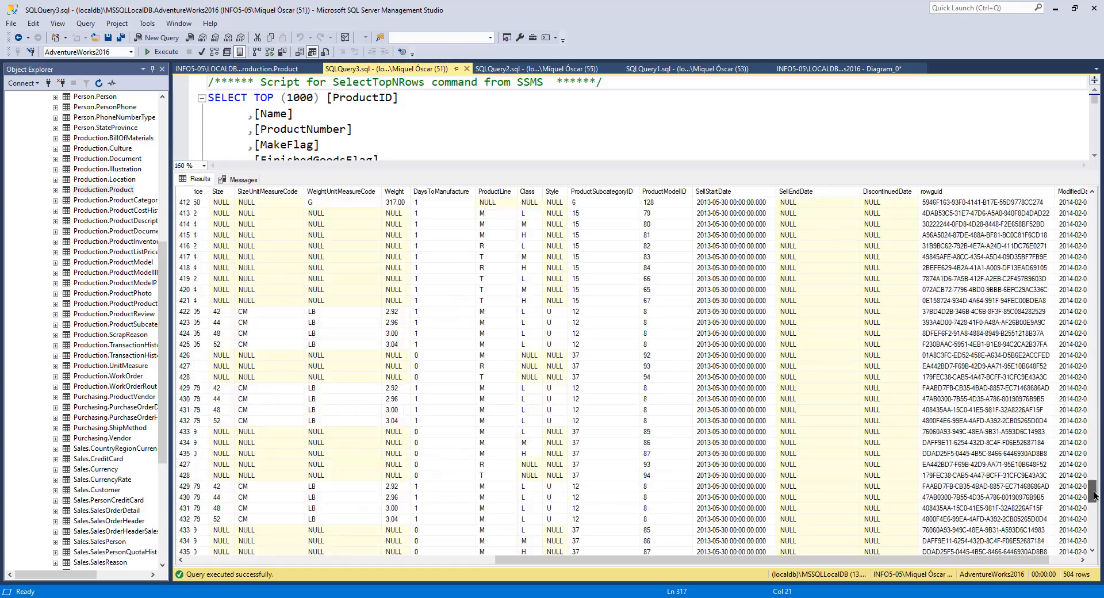
left_click_drag(1100, 541, 1096, 260)
left_click_drag(1035, 561, 1075, 555)
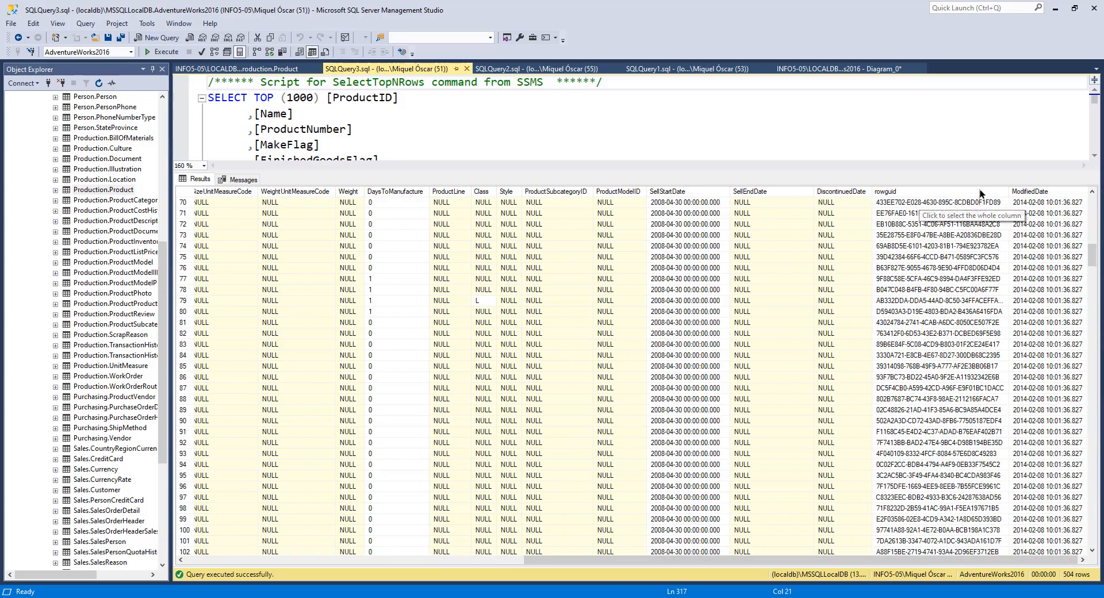
left_click(957, 236)
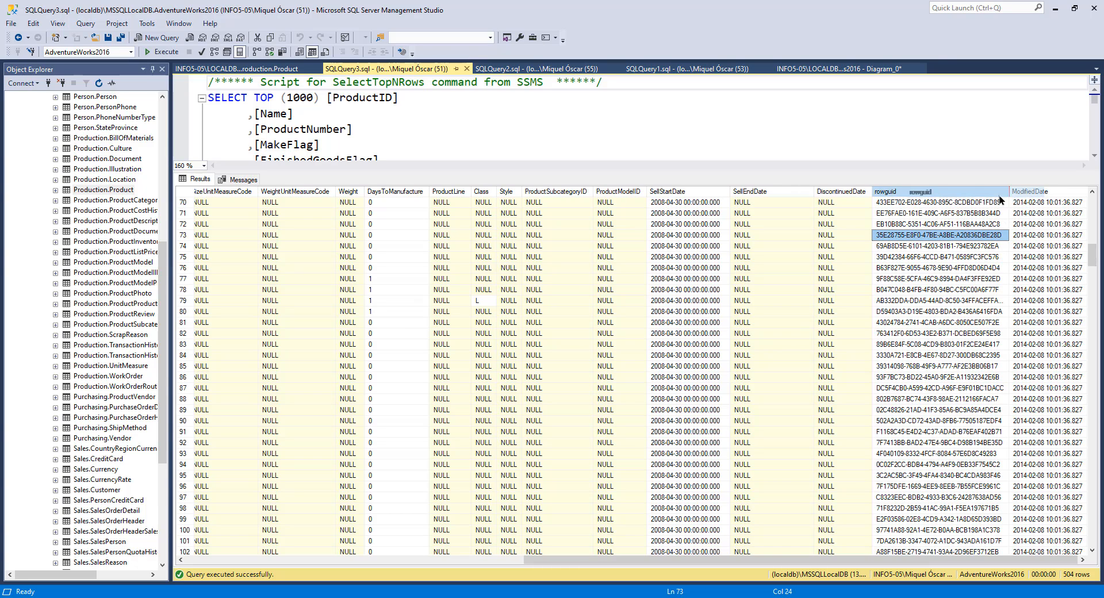
left_click(946, 257)
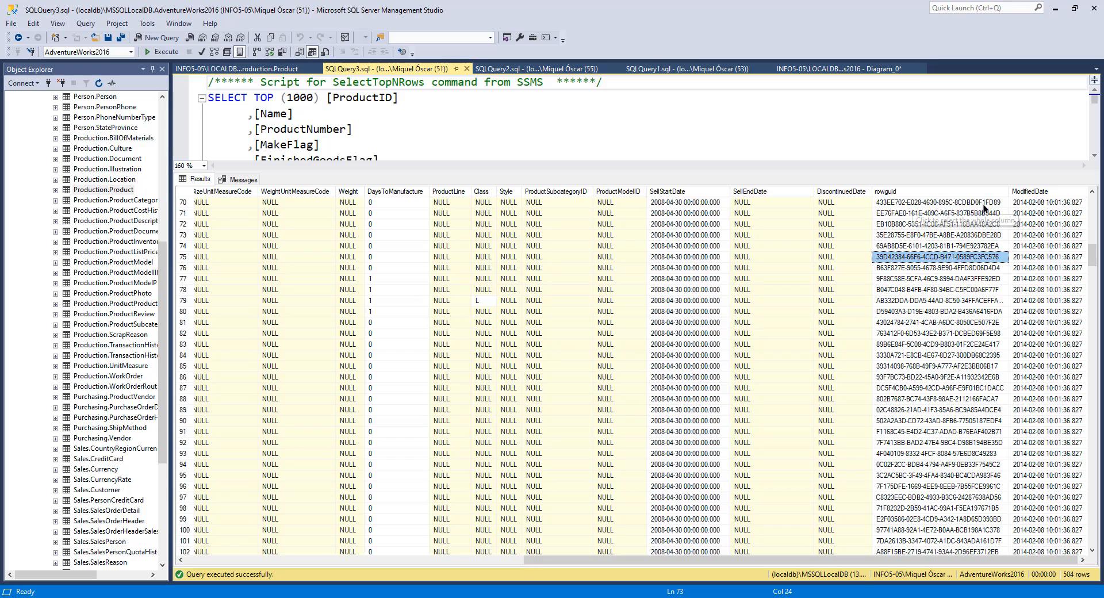
left_click_drag(860, 561, 448, 557)
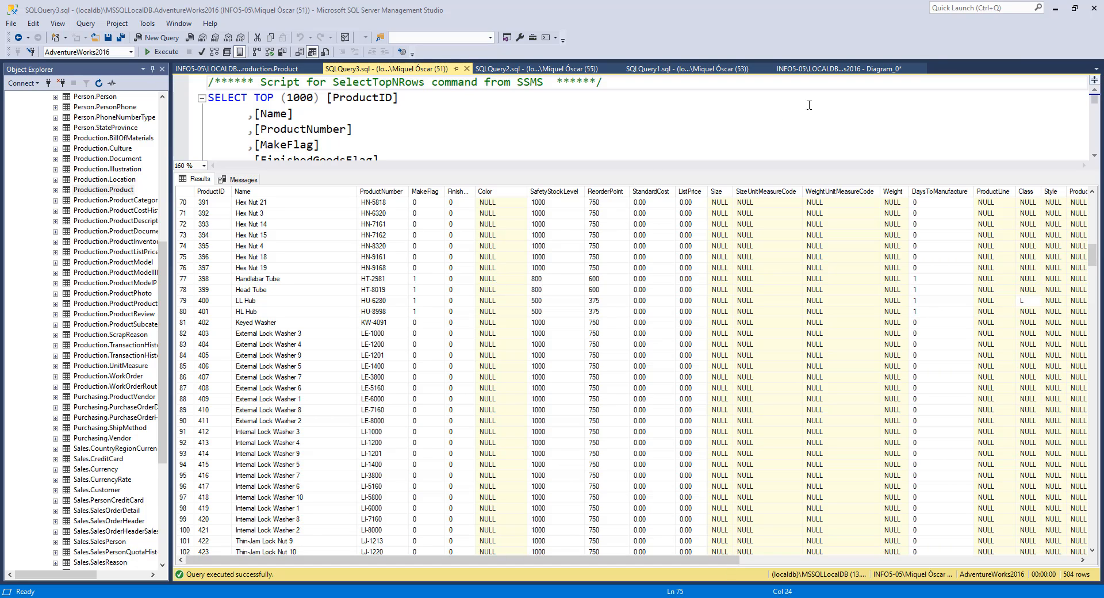
Step: Switch to the database diagram and select the Product and ProductModel tables to review their relationship
left_click(826, 69)
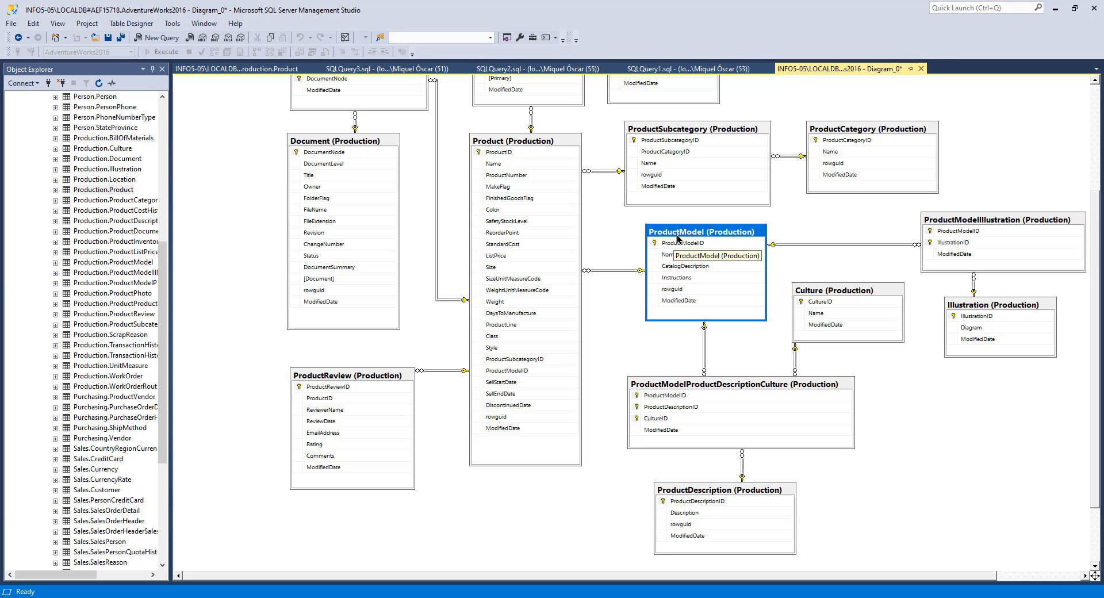
left_click(510, 144)
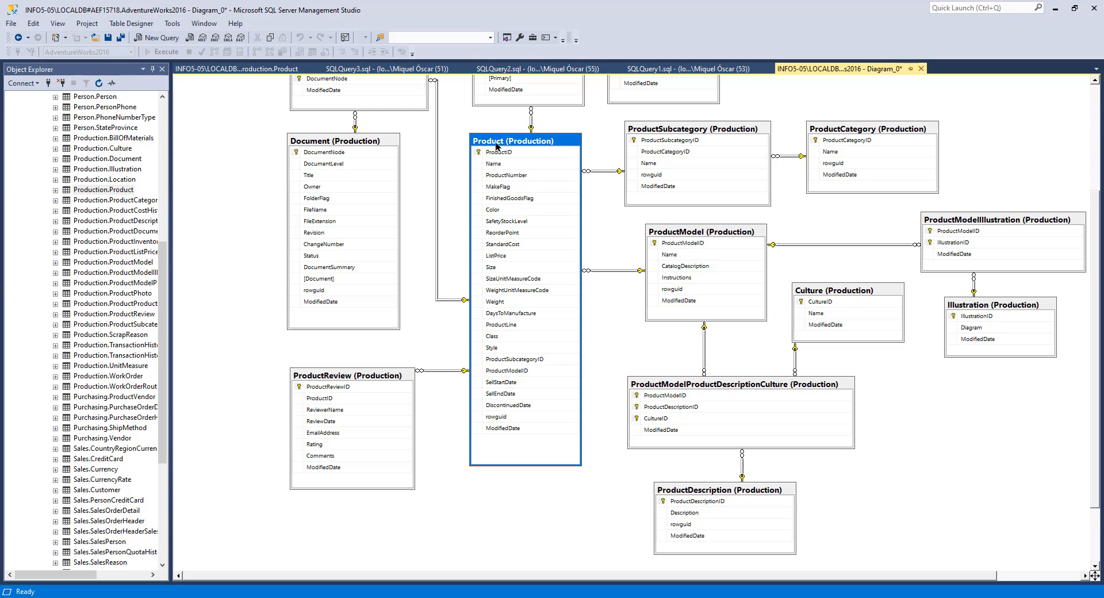
left_click(701, 233)
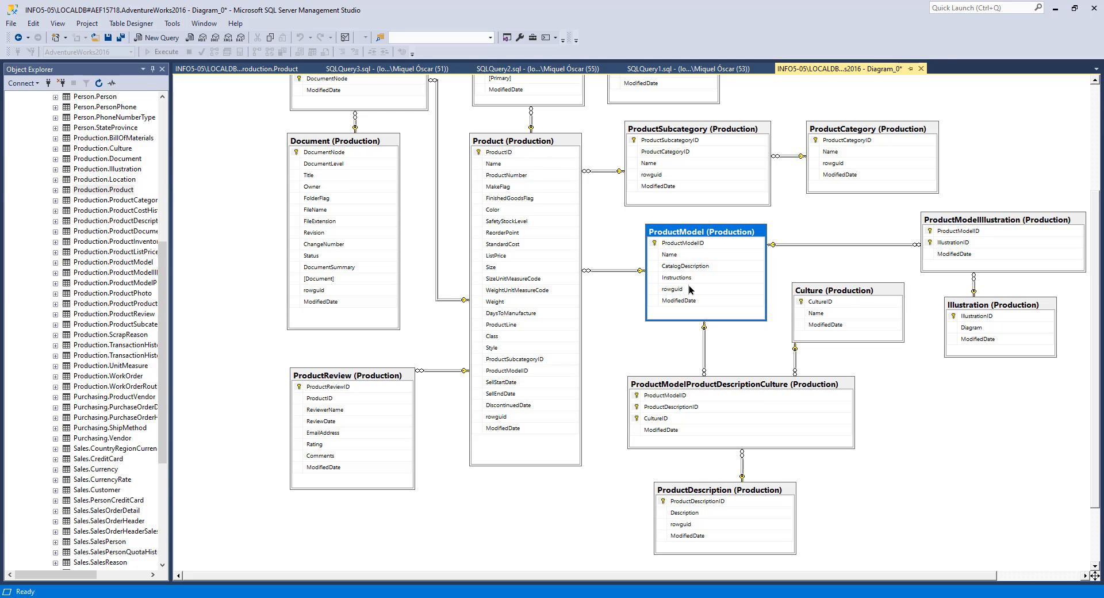
Step: Close the Production.Product designer tab and the SQLQuery2 and SQLQuery1 query windows, keeping the Product query and the diagram
left_click(213, 68)
left_click(315, 68)
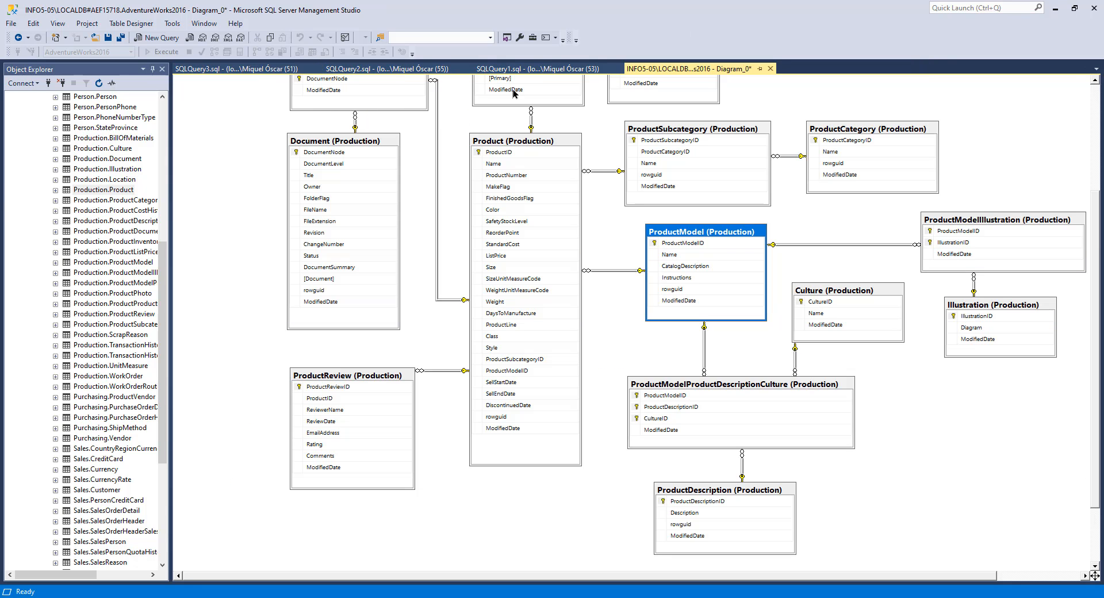
left_click(241, 69)
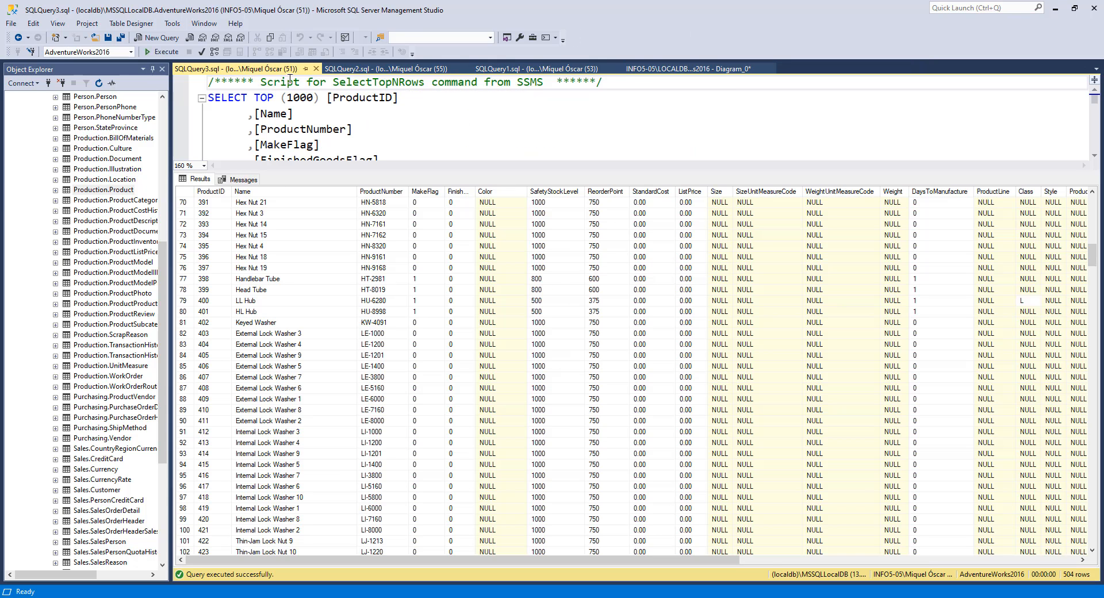
left_click(389, 71)
left_click(467, 68)
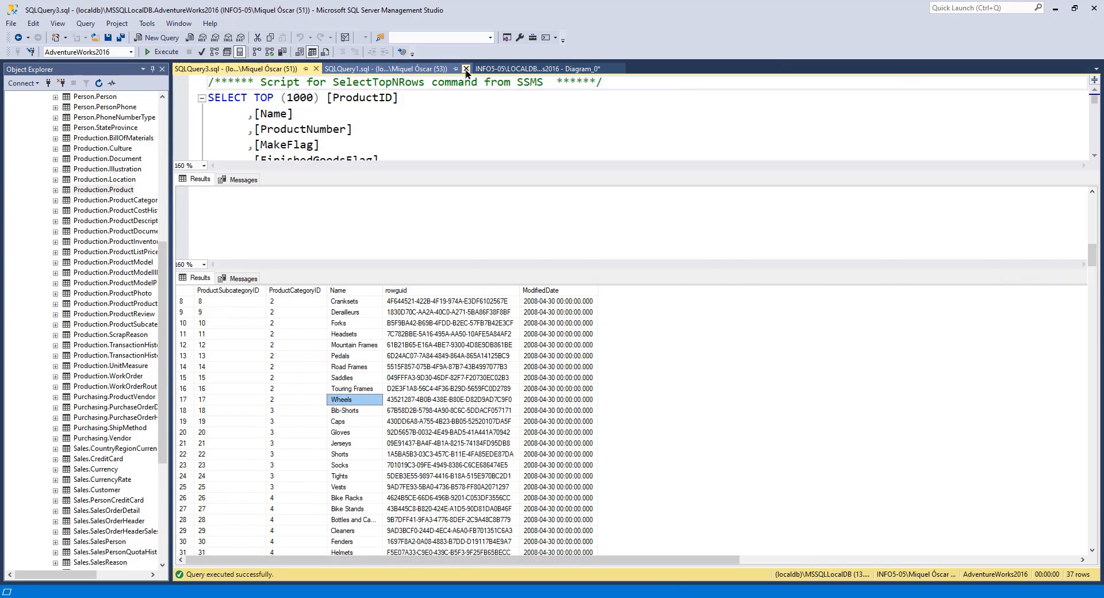
left_click(382, 71)
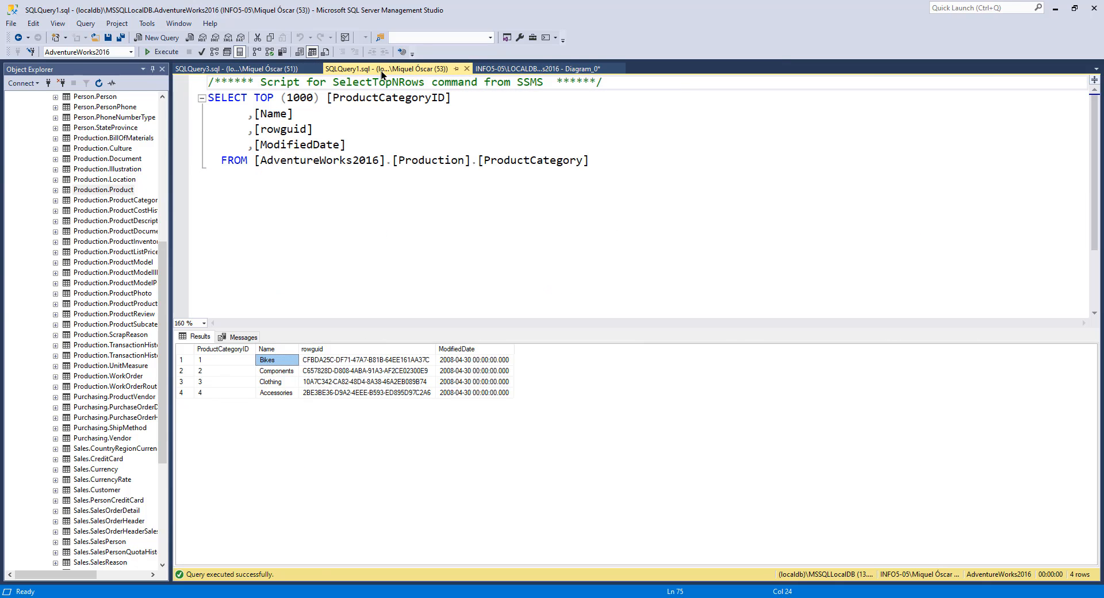
left_click(467, 69)
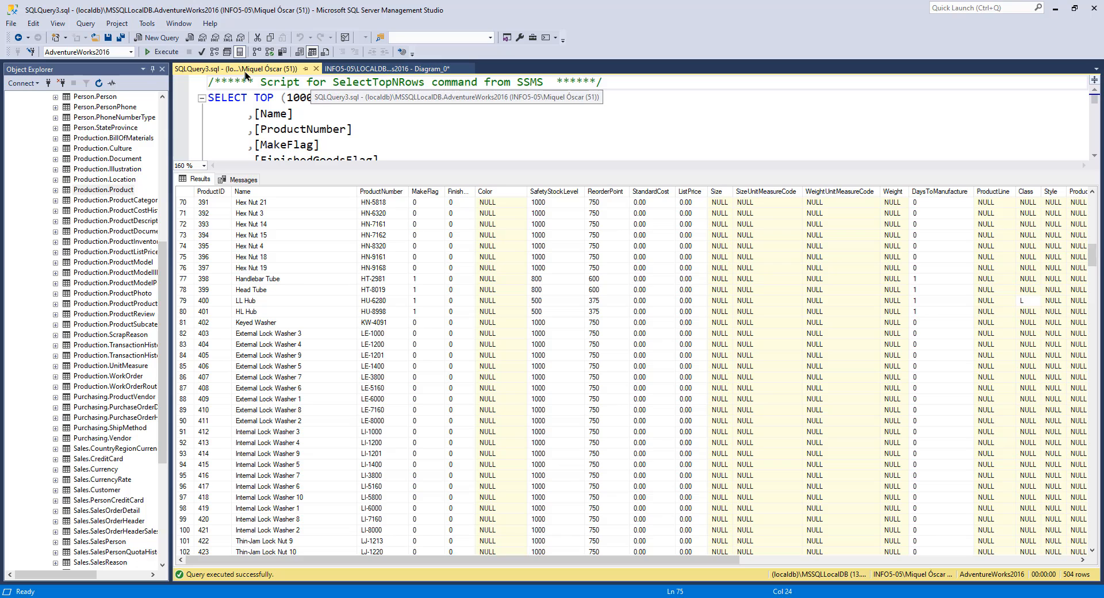
left_click(377, 70)
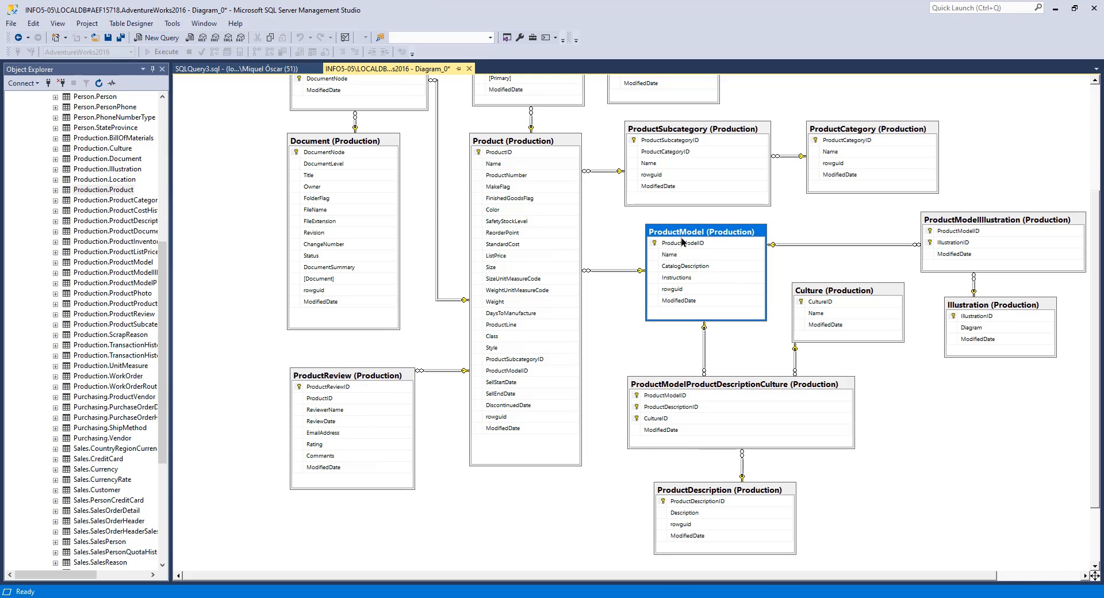
left_click(244, 69)
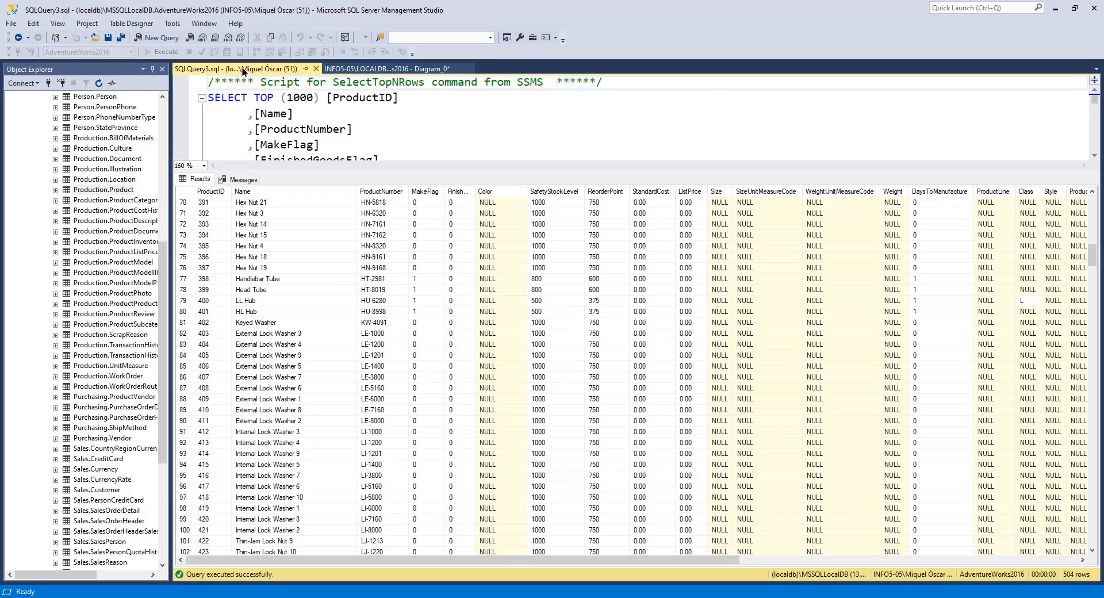
Step: Select the top 1000 rows of the ProductModel table and arrange its query window side by side with the Product query
right_click(120, 262)
left_click(187, 295)
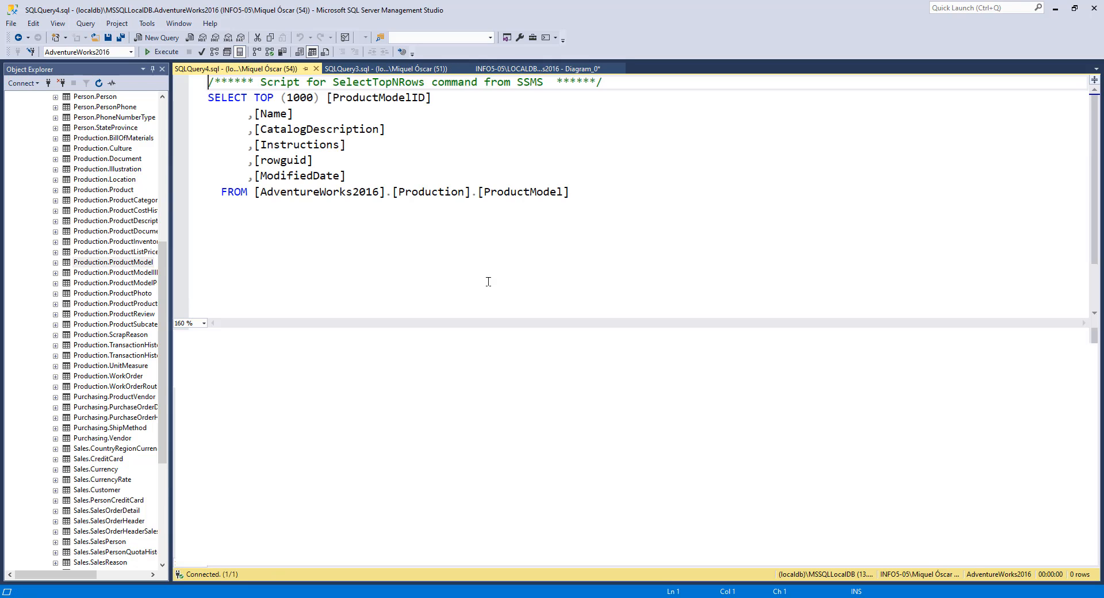
left_click_drag(530, 330, 531, 236)
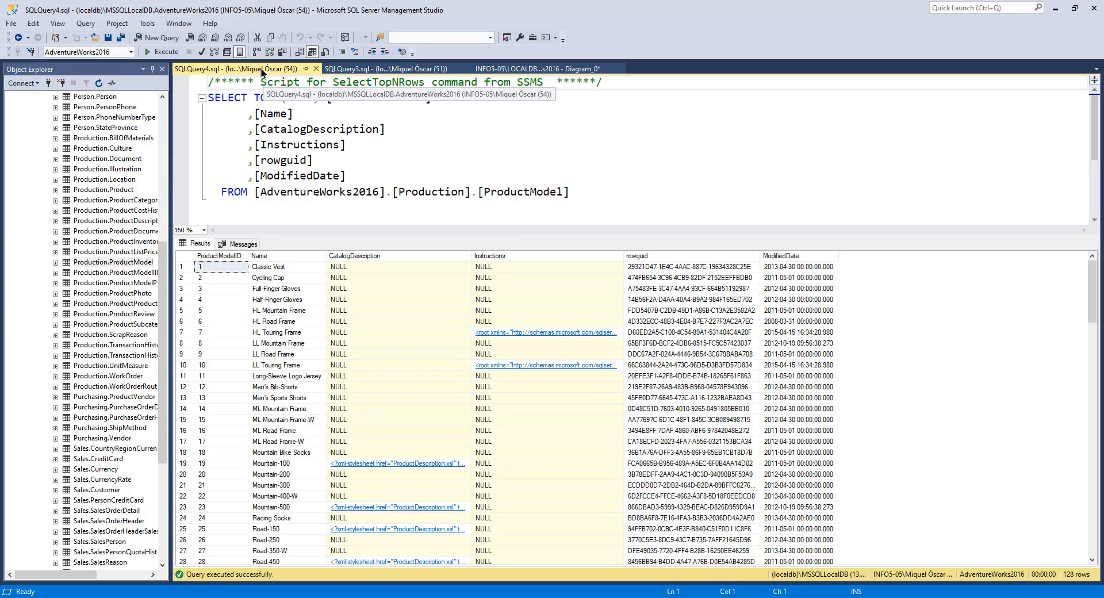
left_click_drag(261, 68, 657, 322)
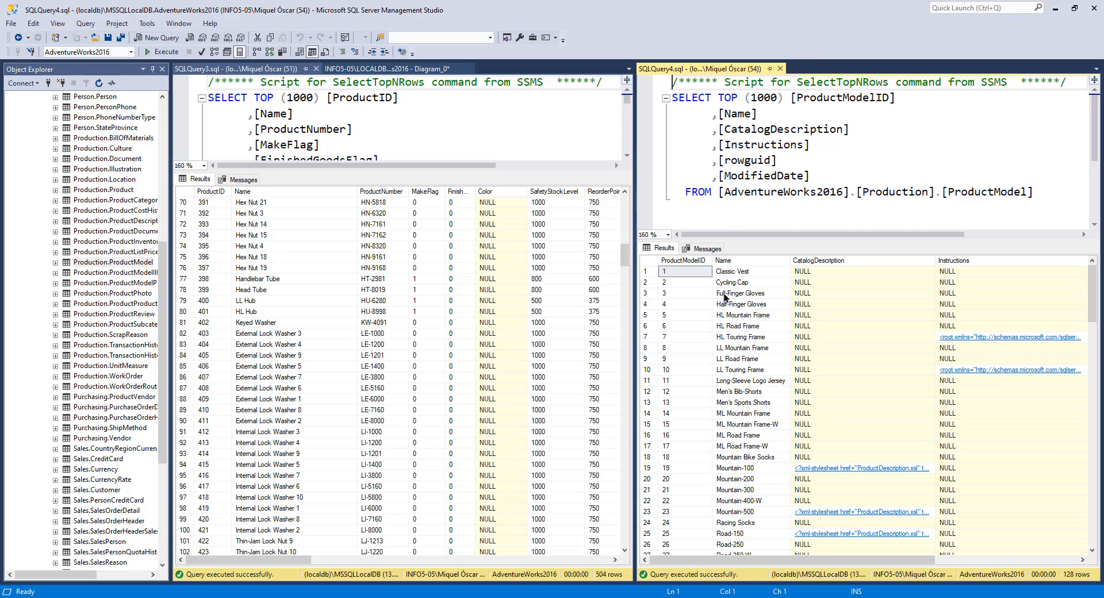
Step: Compare the LL Road Frame products in the Product results with the LL Road Frame entry in the ProductModel results
scroll(279, 345, "down", 20)
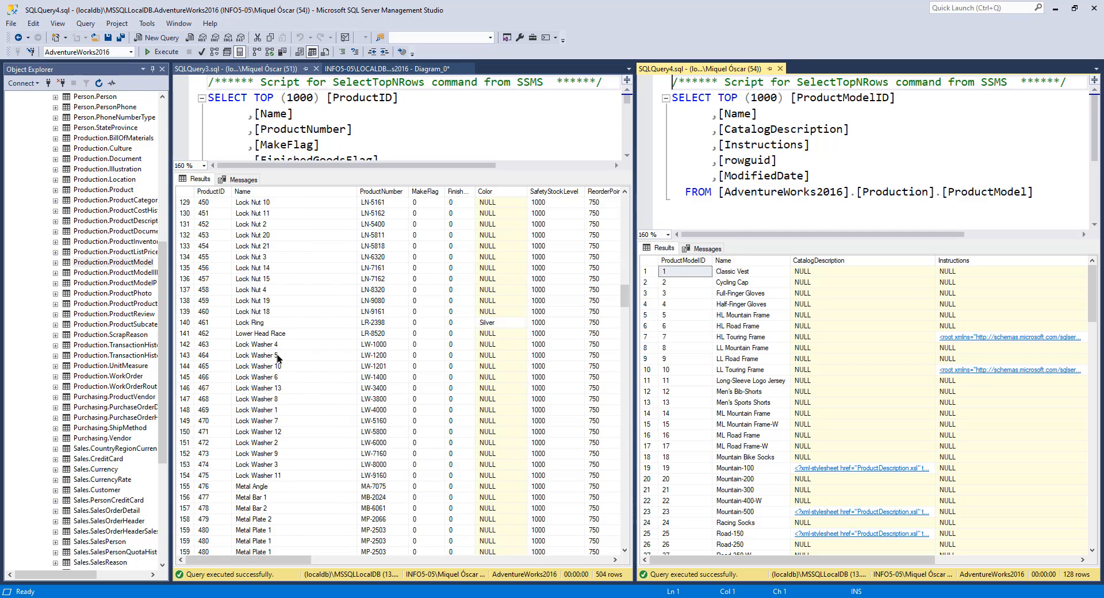
scroll(278, 354, "down", 20)
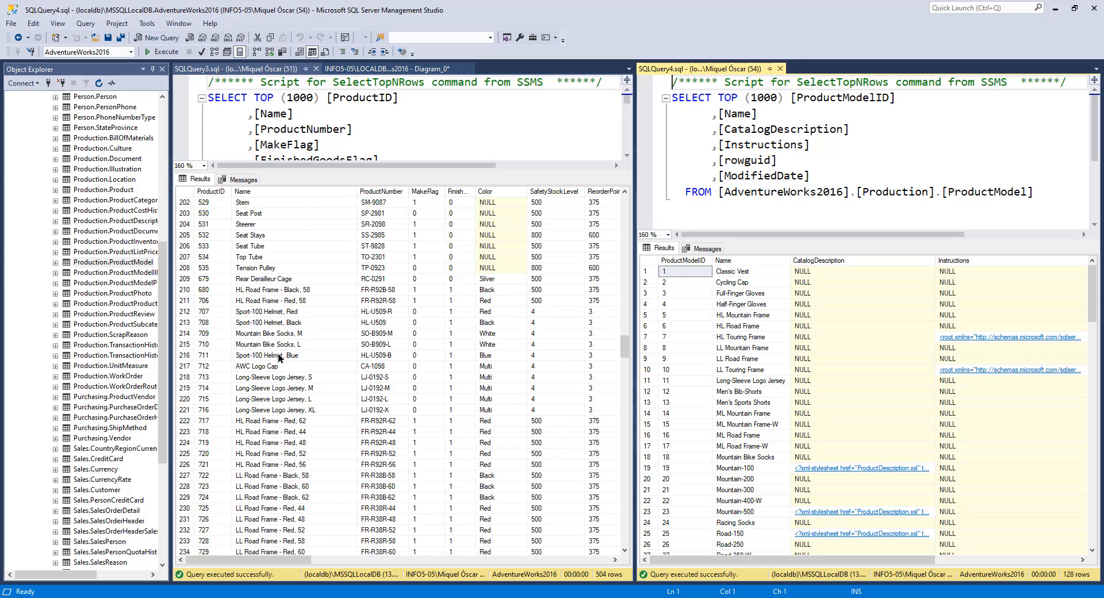
scroll(313, 296, "down", 5)
scroll(313, 305, "up", 4)
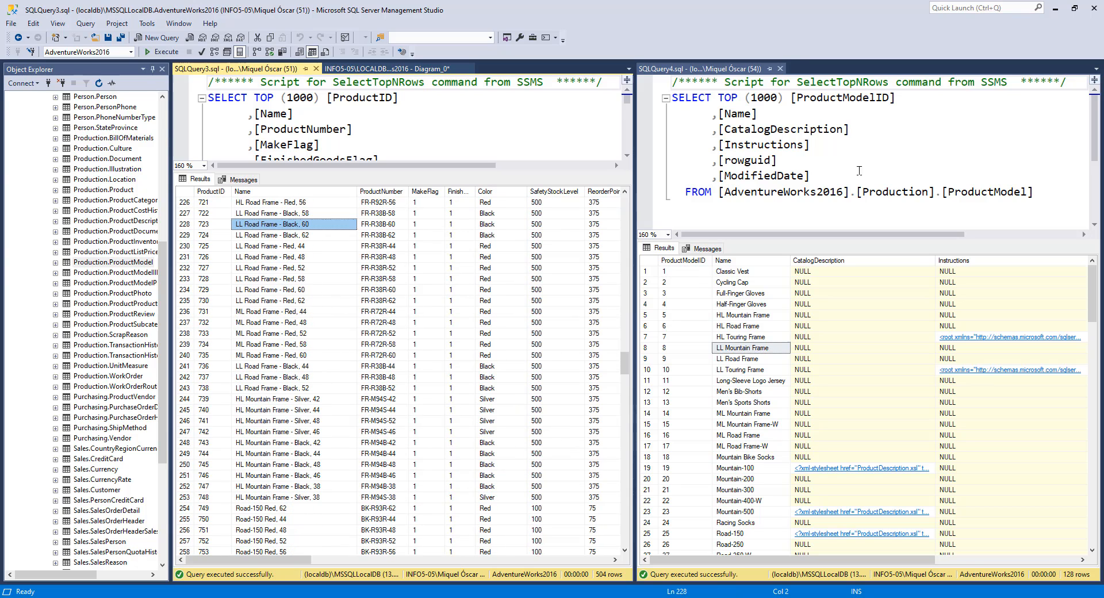
left_click(734, 360)
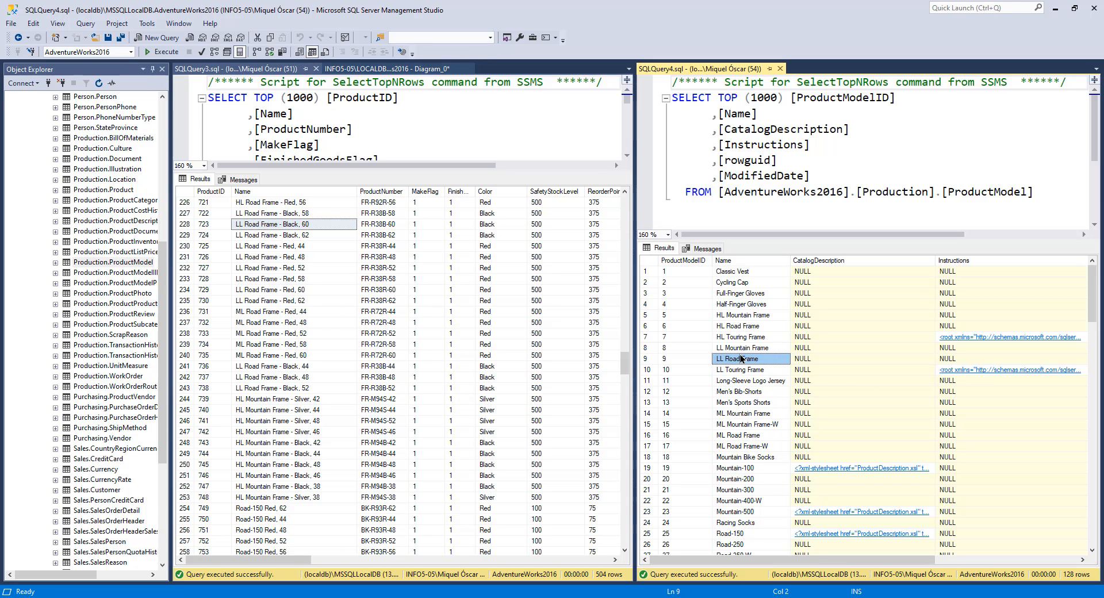
left_click(268, 224)
scroll(289, 255, "up", 2)
left_click(263, 280)
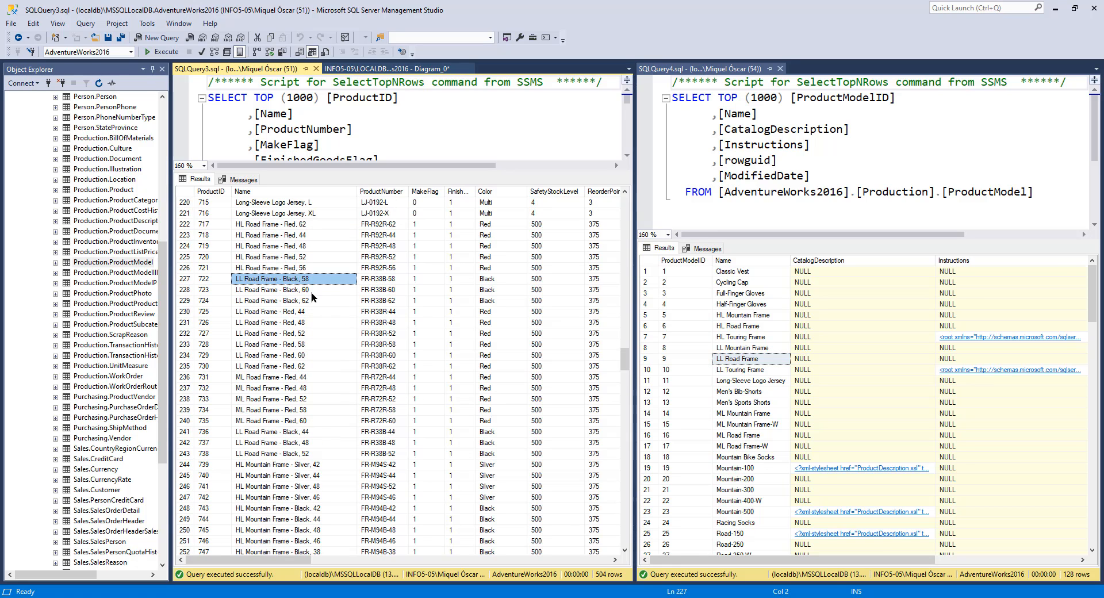
left_click(297, 368, "shift")
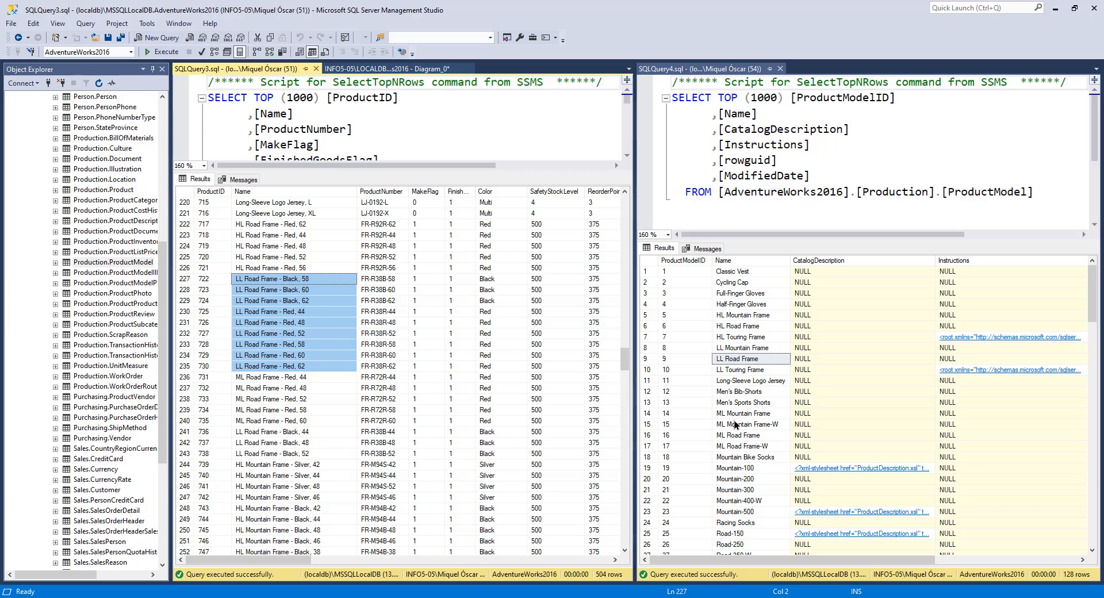
Step: Compare the Road-150 products in the Product results with the Road-150 entry in the ProductModel results
scroll(739, 431, "down", 3)
scroll(299, 362, "down", 7)
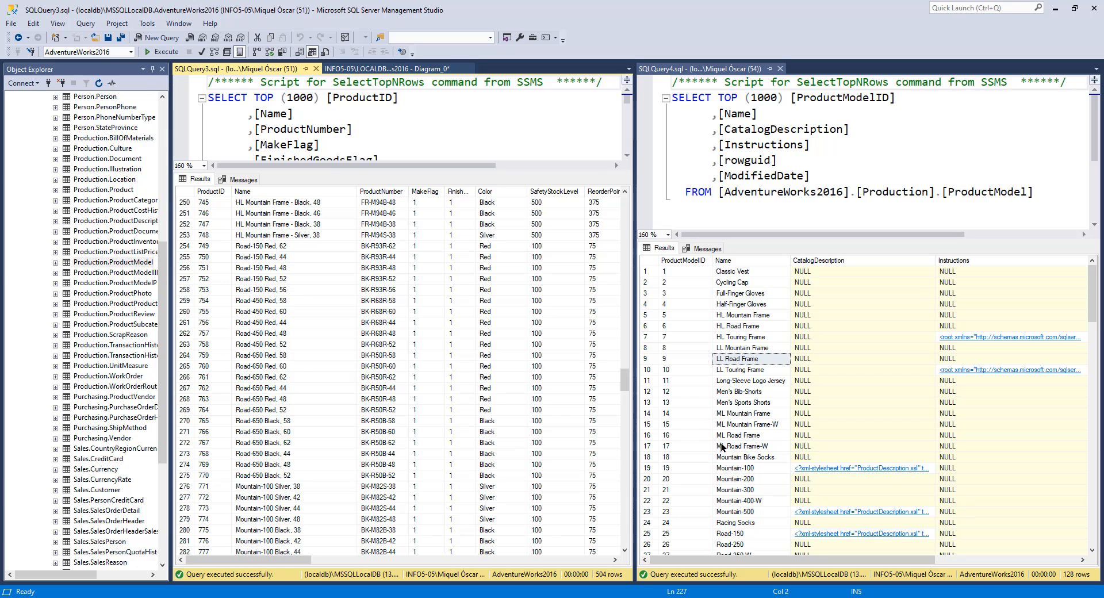
scroll(734, 447, "down", 1)
left_click(738, 537)
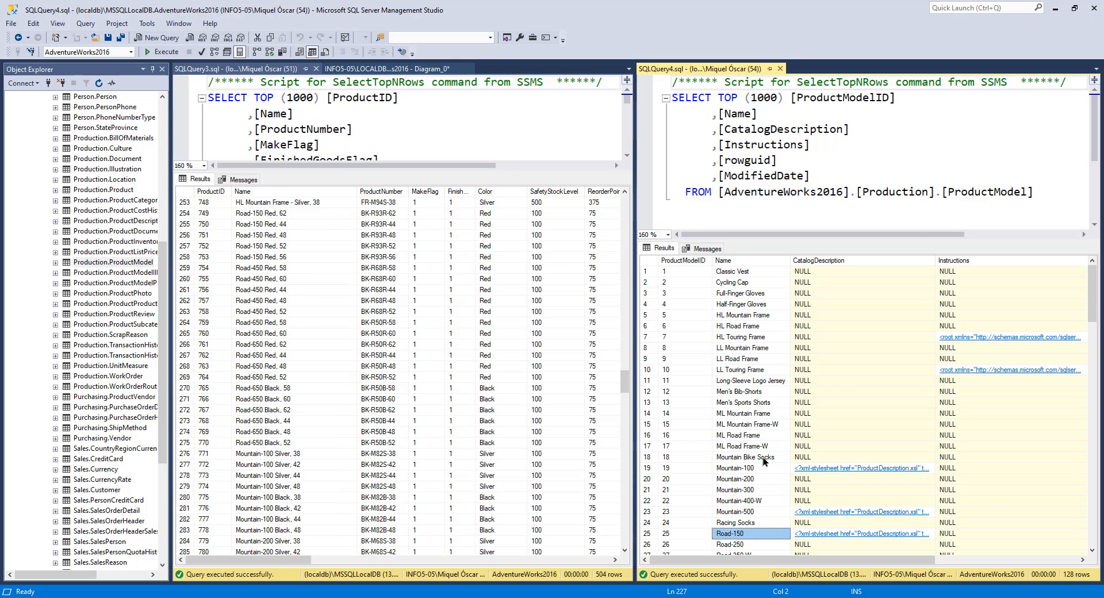
scroll(765, 463, "down", 5)
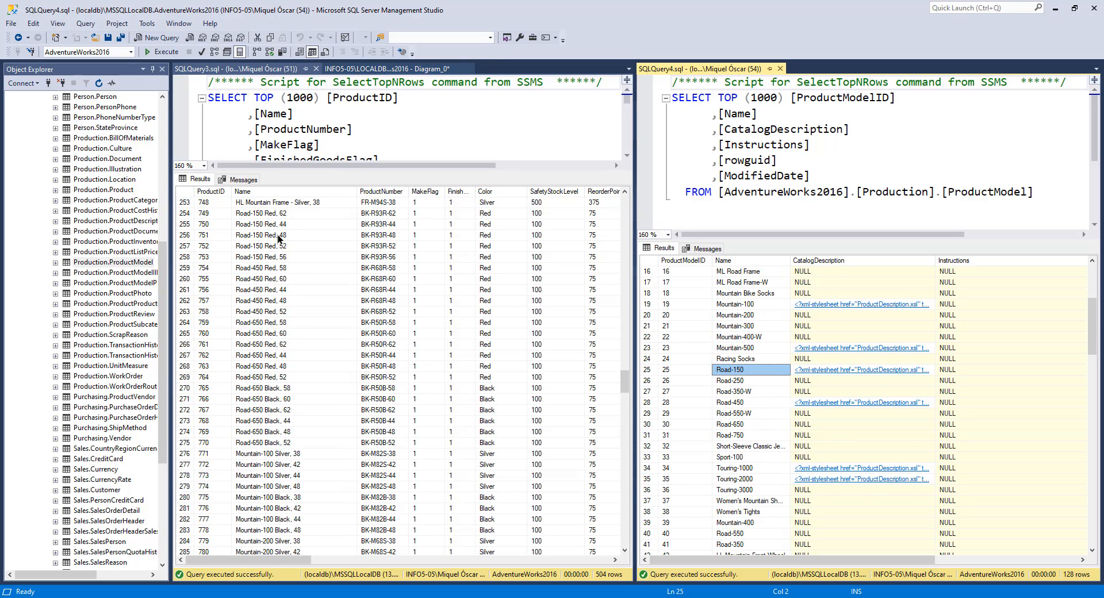
scroll(276, 233, "up", 1)
left_click(270, 218)
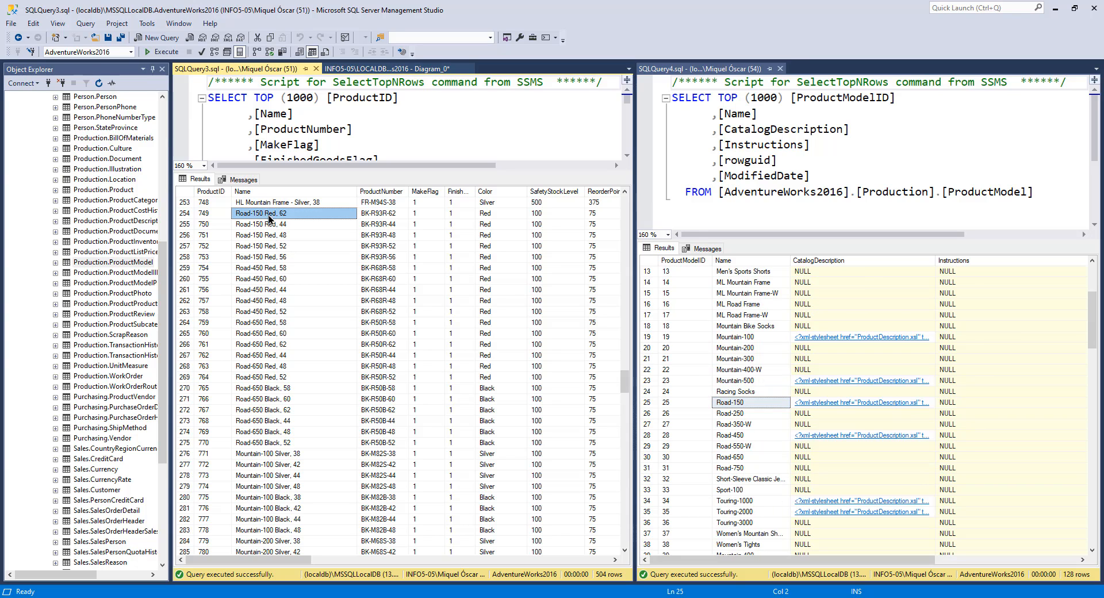
left_click_drag(270, 217, 325, 245)
left_click_drag(266, 263, 290, 258)
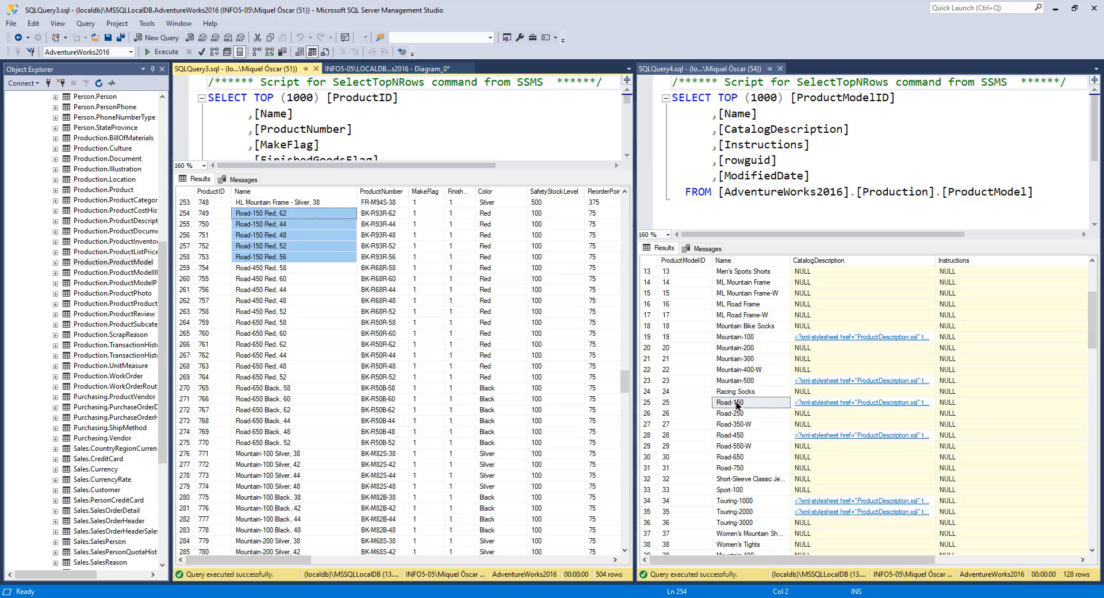
scroll(468, 308, "up", 4)
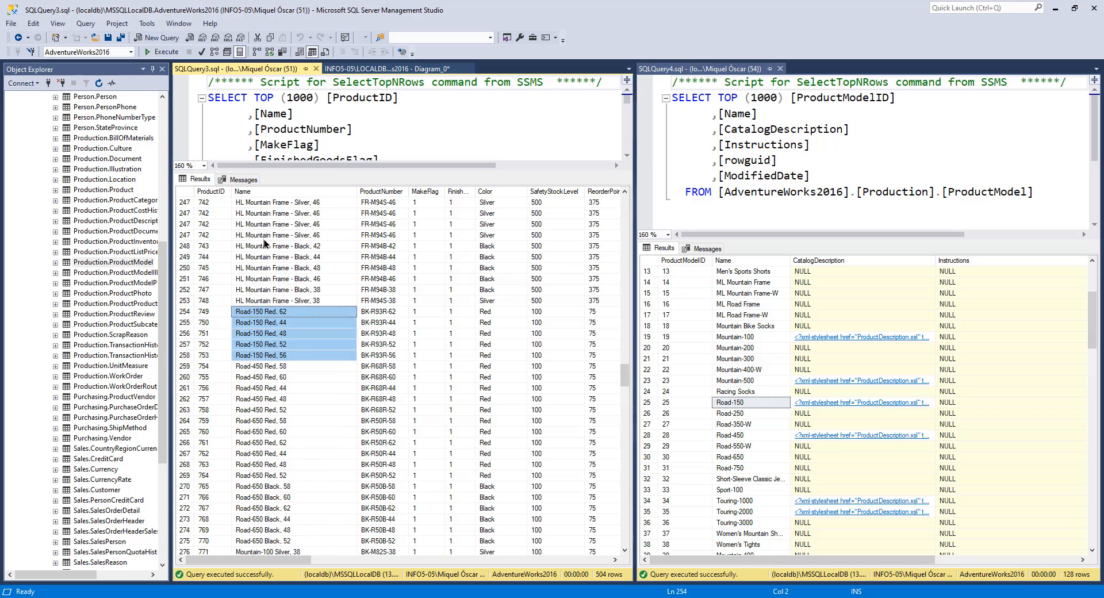
left_click(732, 403)
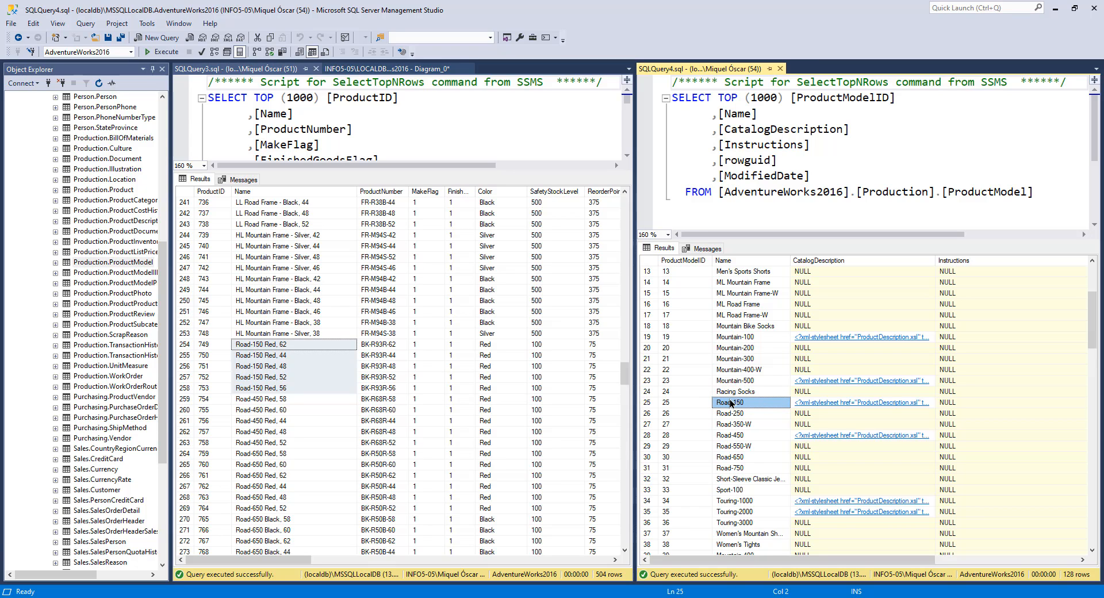
left_click(268, 345)
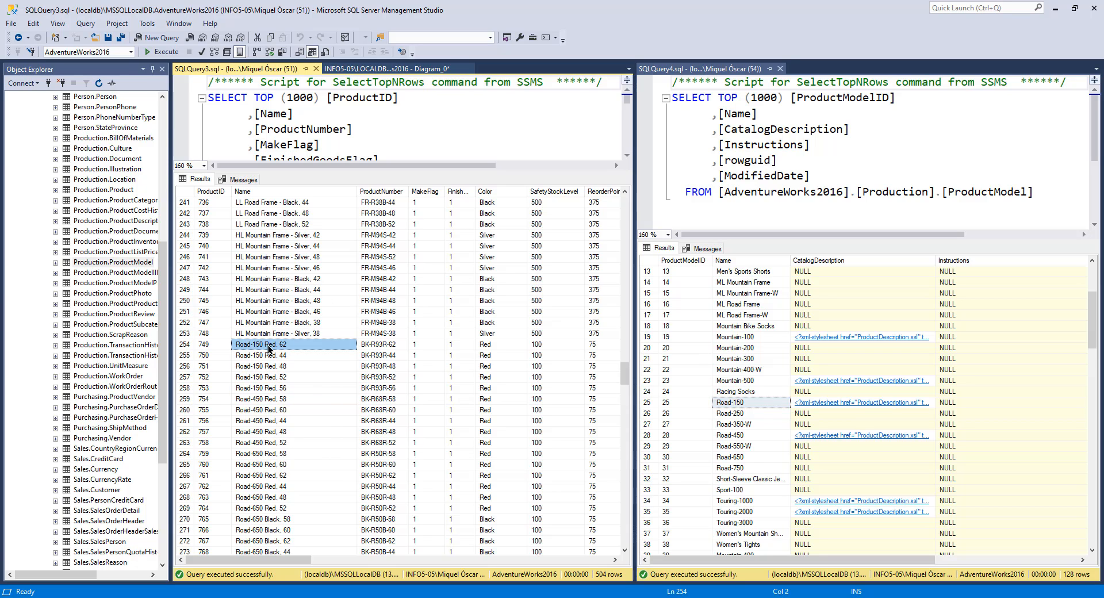
left_click(269, 357)
left_click(734, 403)
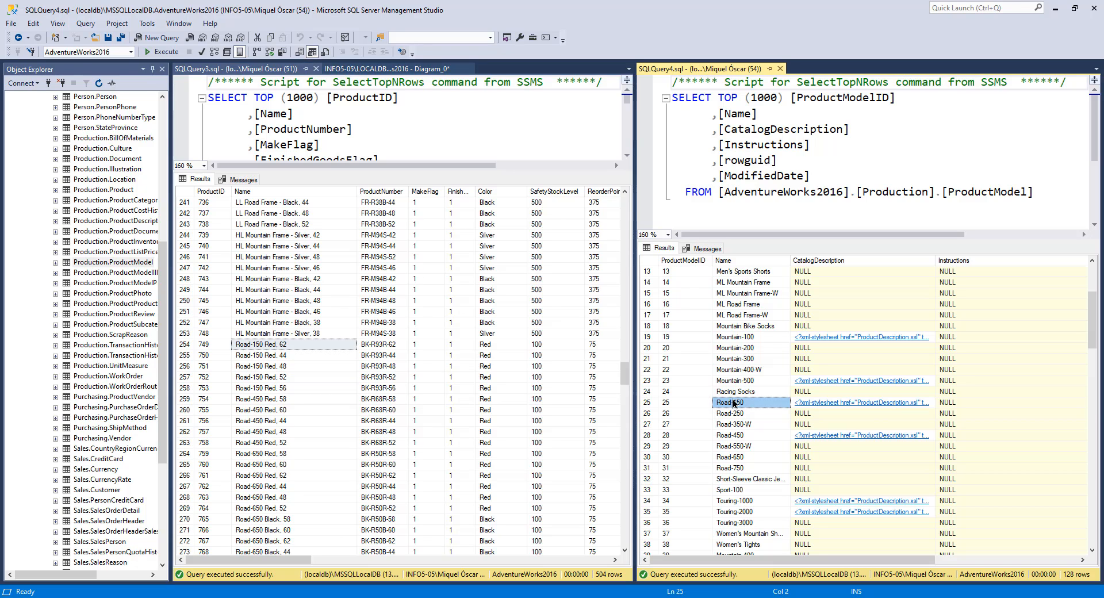
Step: Select the Road-150 Red product rows one by one and relate them to the Road-150 product model row
left_click_drag(281, 345, 289, 388)
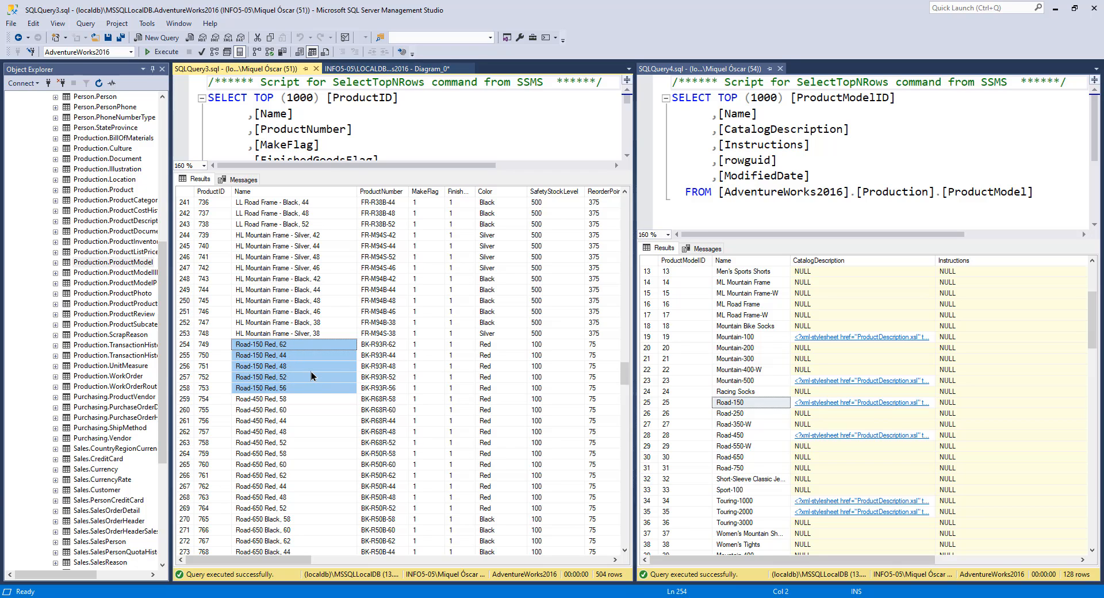
left_click(742, 405)
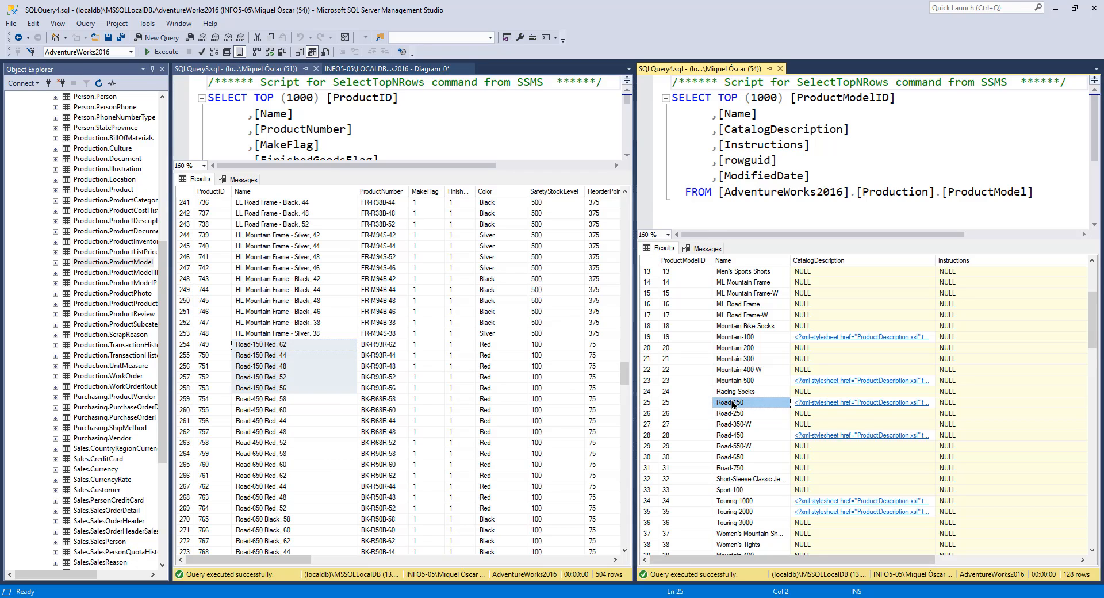
left_click(290, 345)
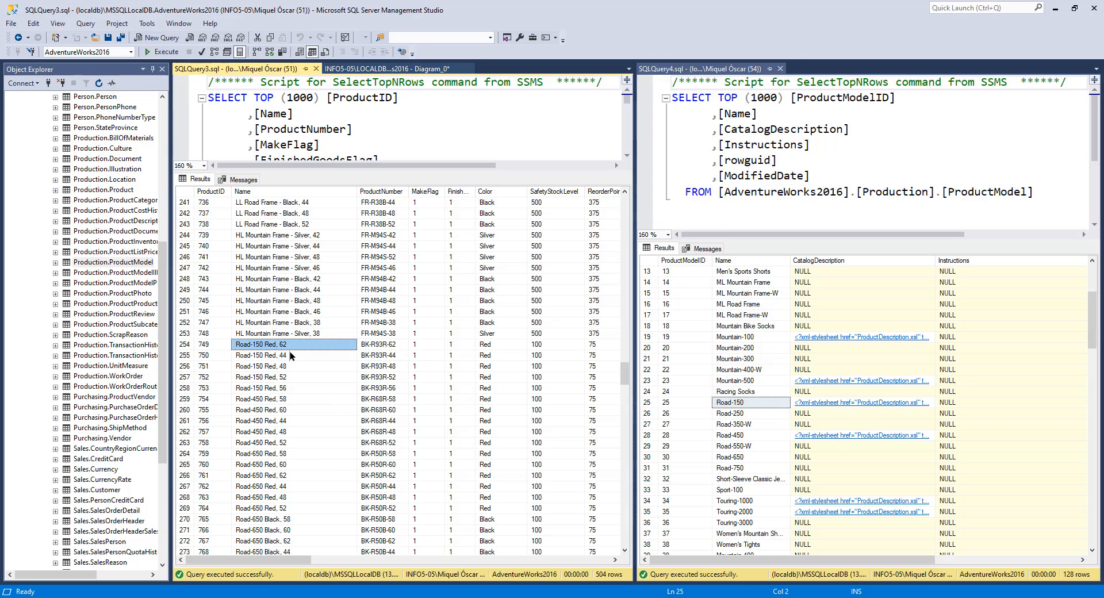
left_click(287, 356)
left_click(287, 368)
left_click(285, 378)
left_click(287, 388)
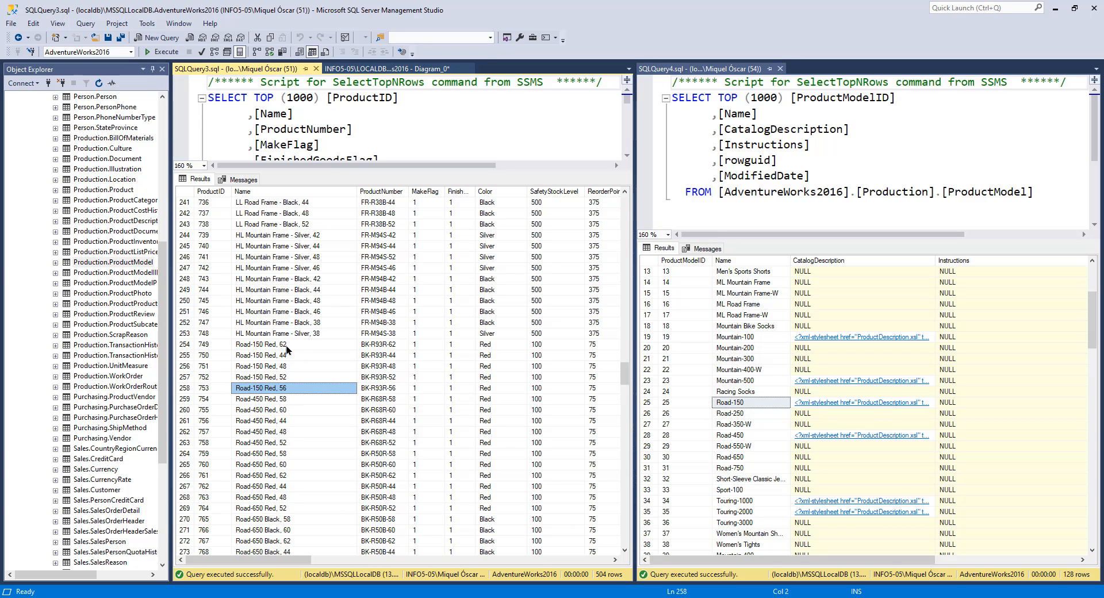
left_click_drag(287, 346, 288, 388)
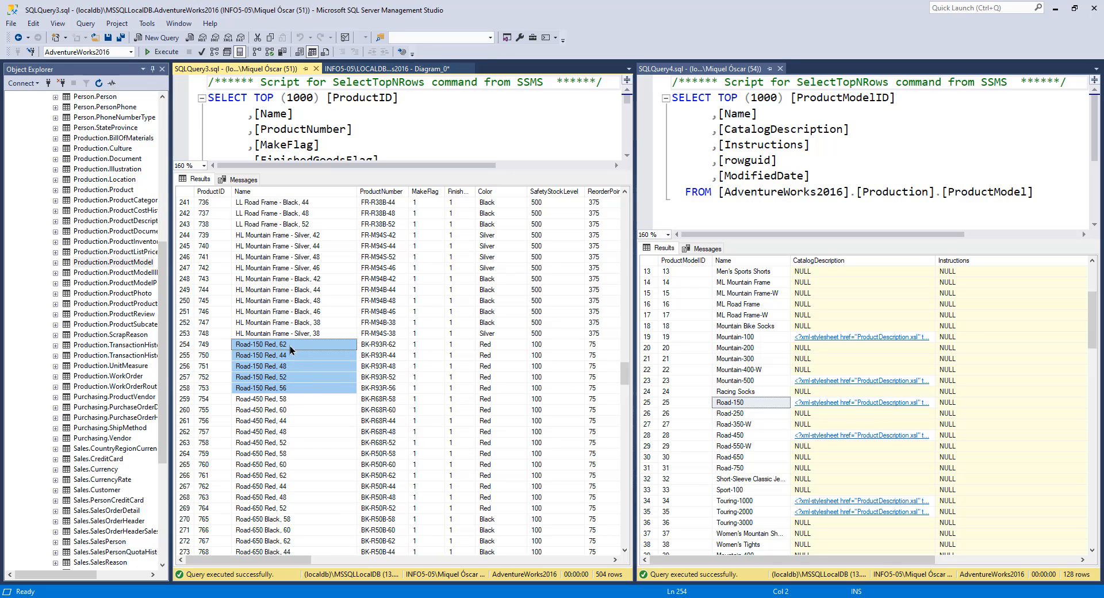
Step: Select the LL Road Frame product rows and check them against the LL Road Frame, LL Mountain Frame and LL Touring Frame models
scroll(291, 349, "up", 6)
scroll(296, 319, "up", 2)
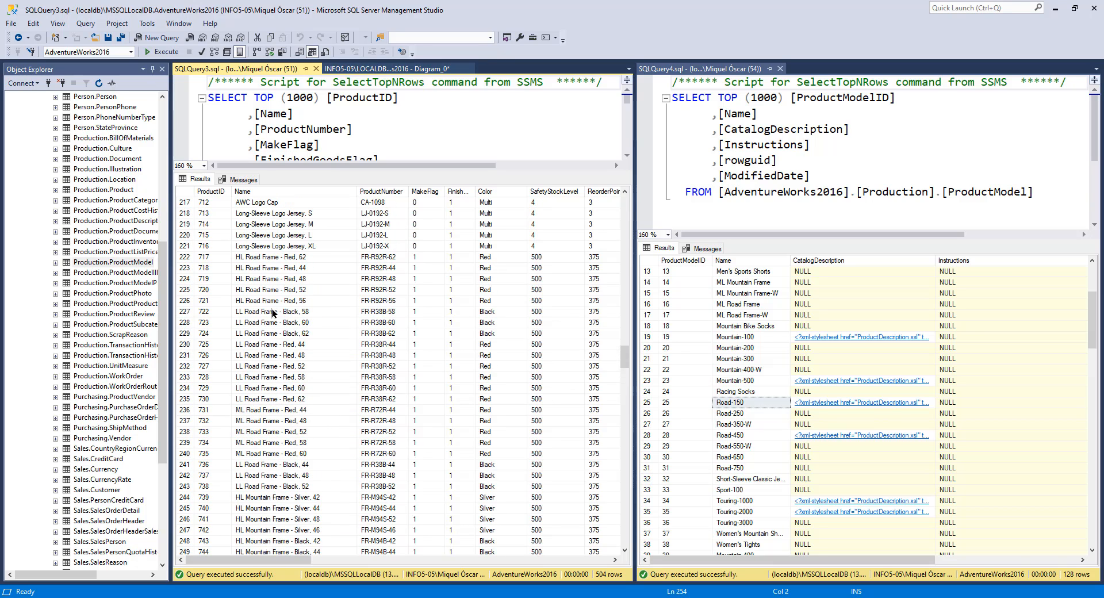
left_click_drag(275, 311, 279, 400)
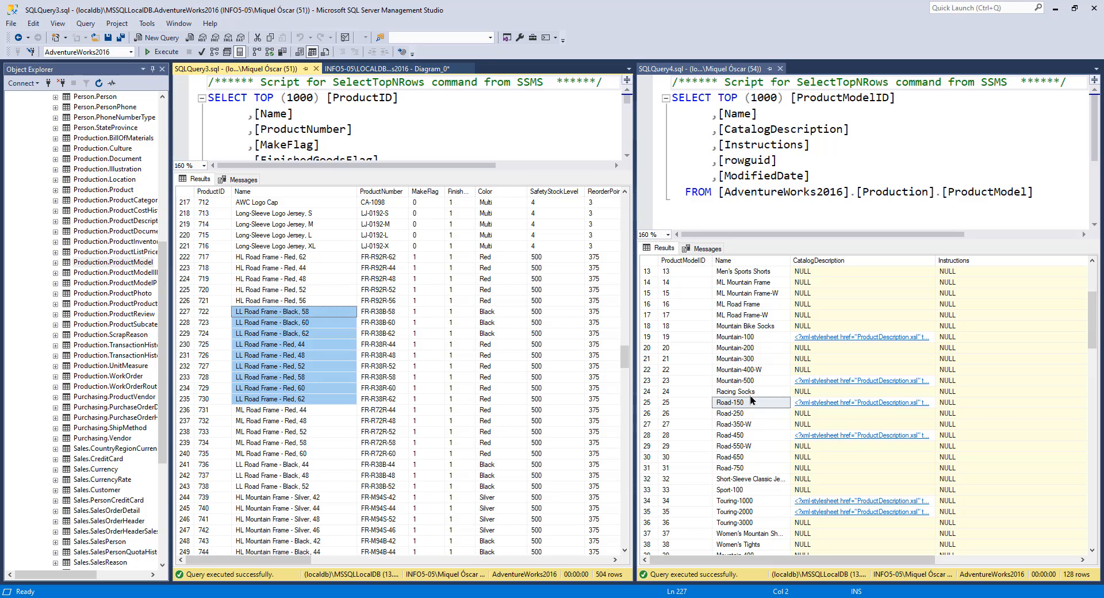
scroll(750, 396, "up", 3)
scroll(752, 394, "down", 4)
left_click(745, 361)
scroll(753, 367, "up", 4)
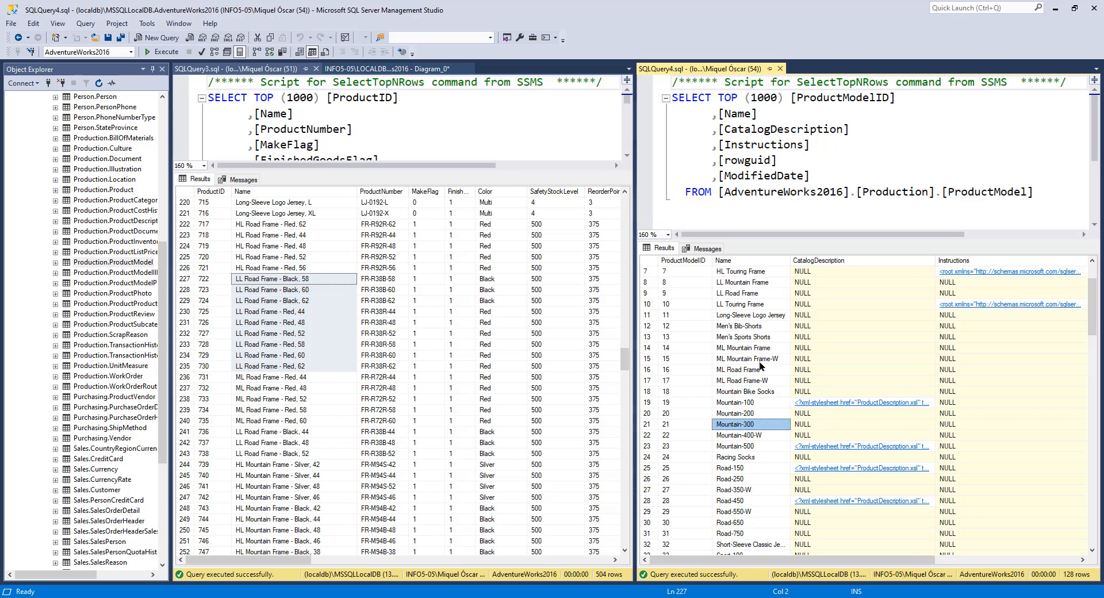
left_click(751, 360)
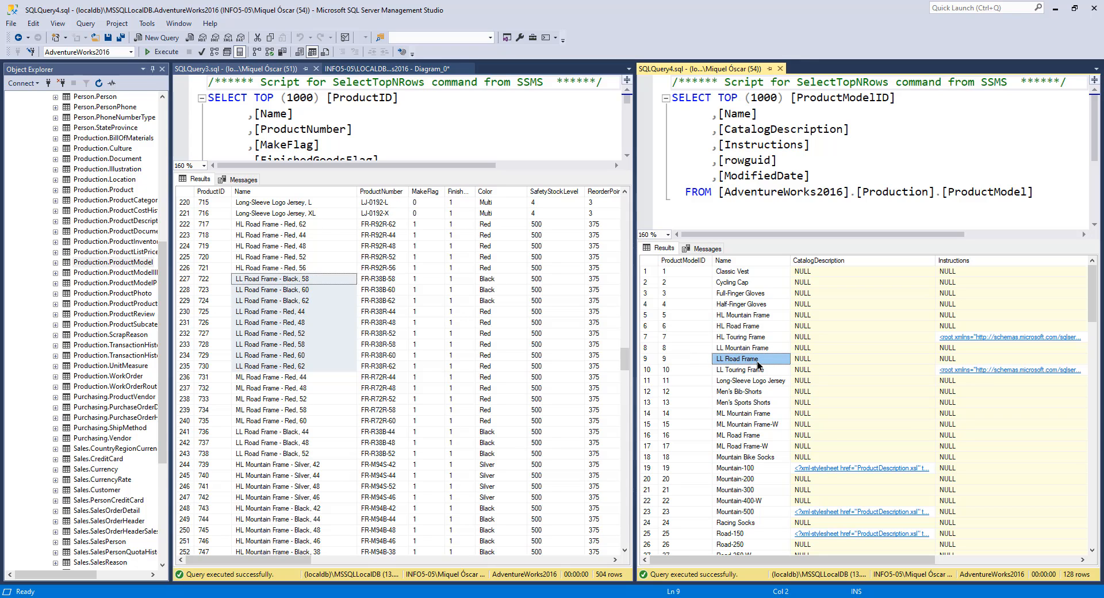
left_click(310, 293)
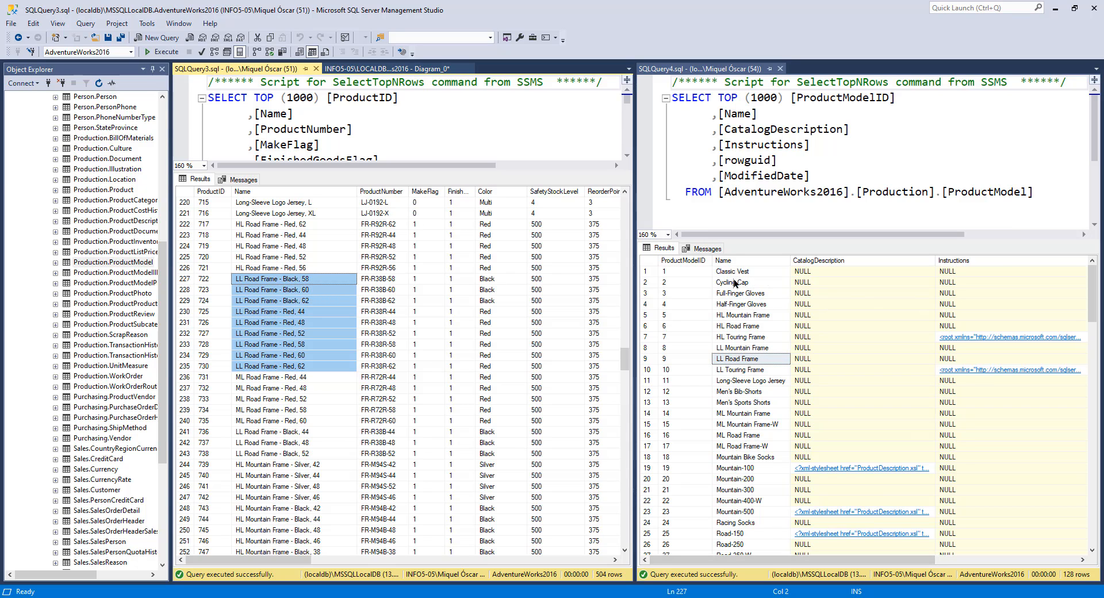
left_click(743, 371)
left_click(741, 351)
left_click(740, 359)
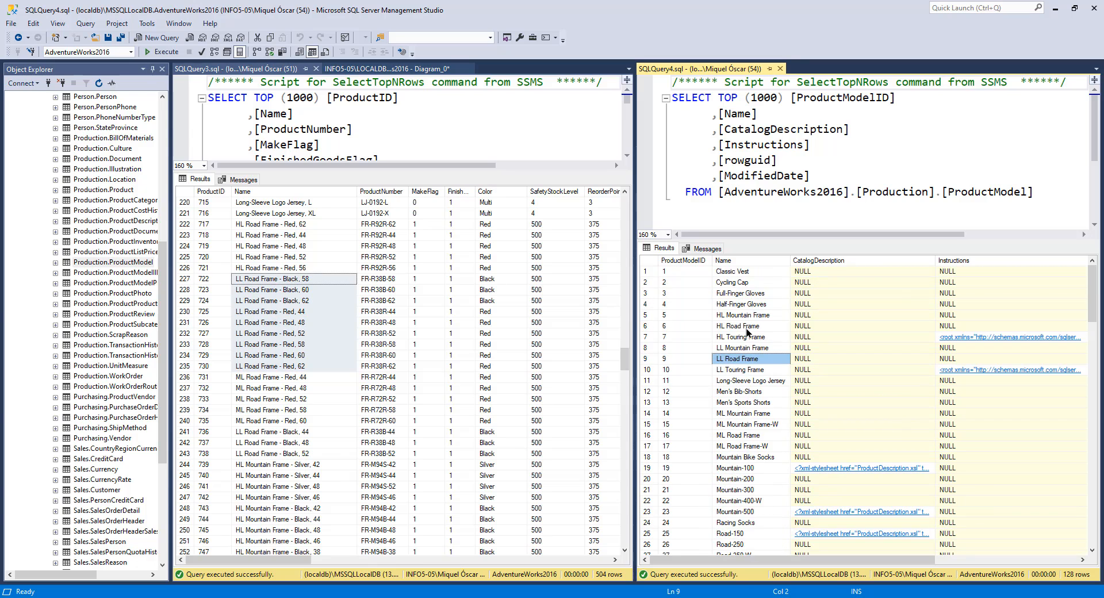
scroll(743, 363, "down", 10)
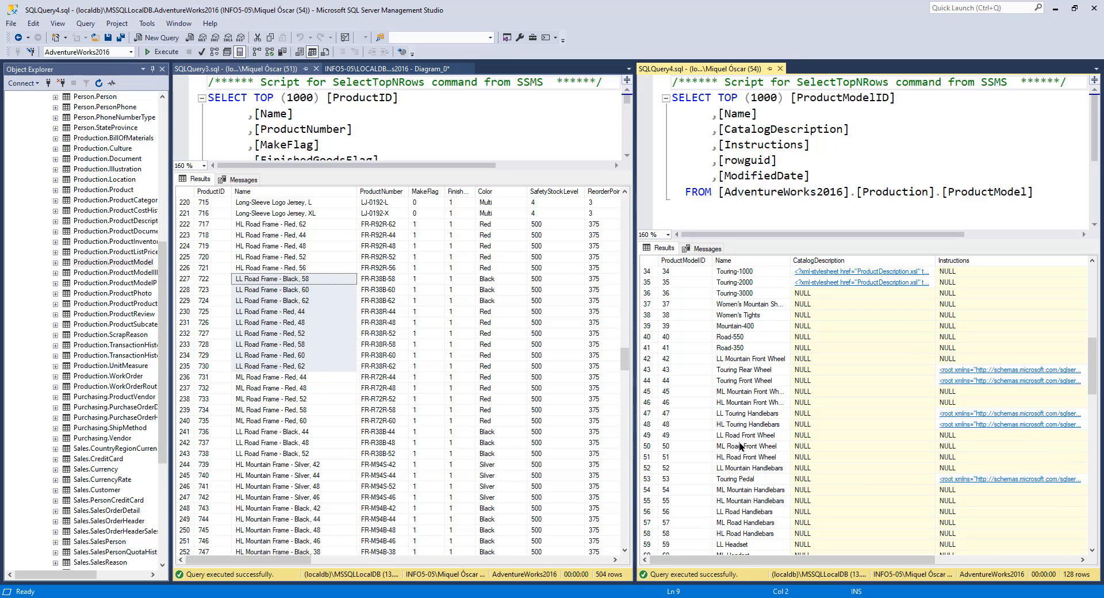
scroll(740, 405, "up", 10)
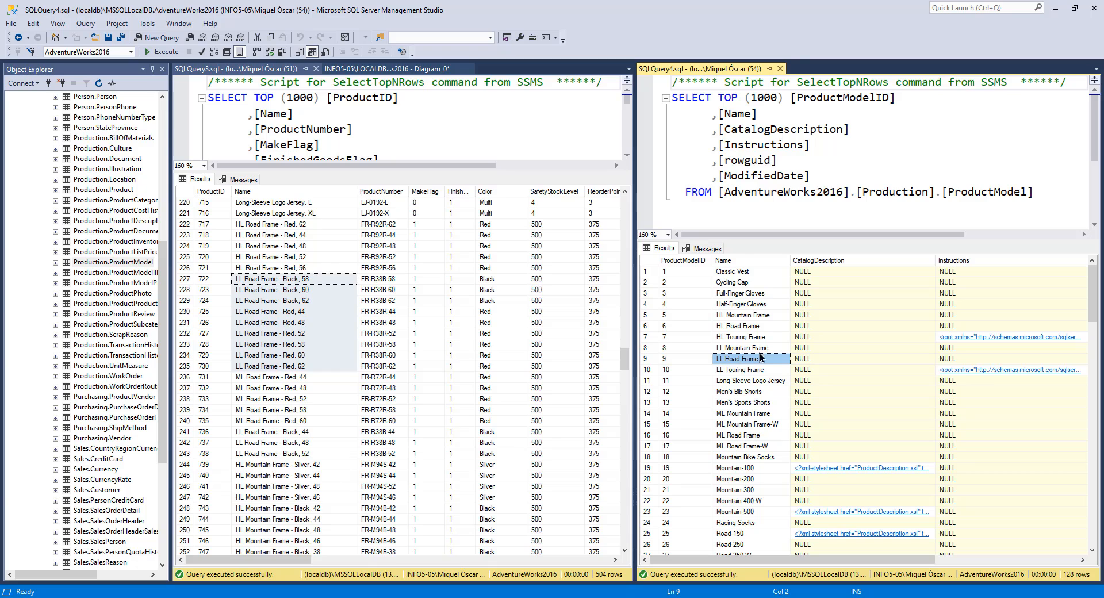
Step: Open the Mountain-100 catalog description XML from the ProductModel results and return to the query
left_click(823, 272)
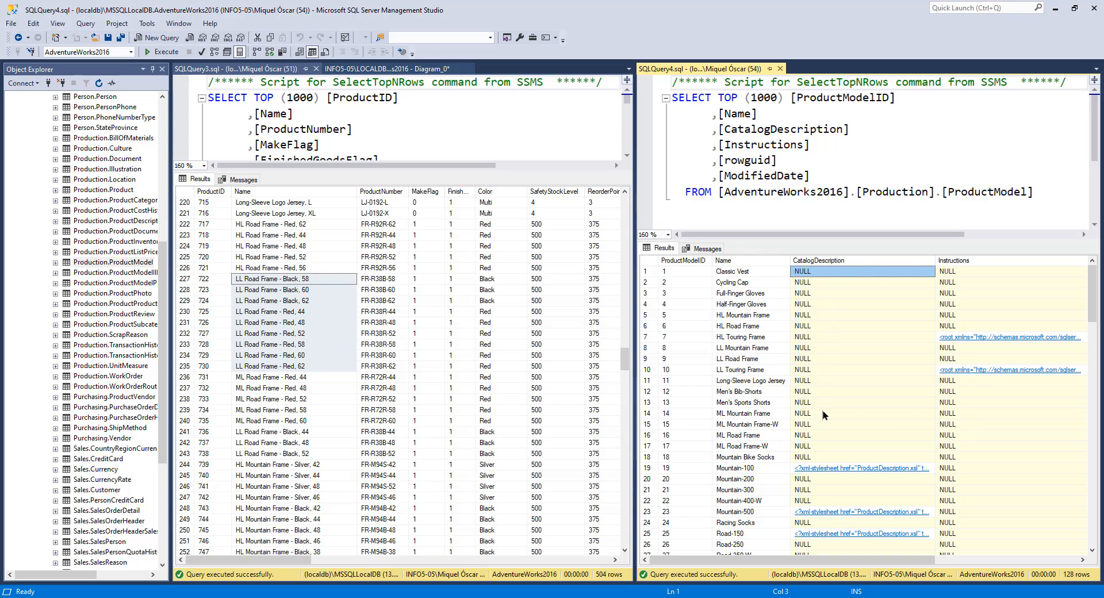
scroll(823, 410, "down", 2)
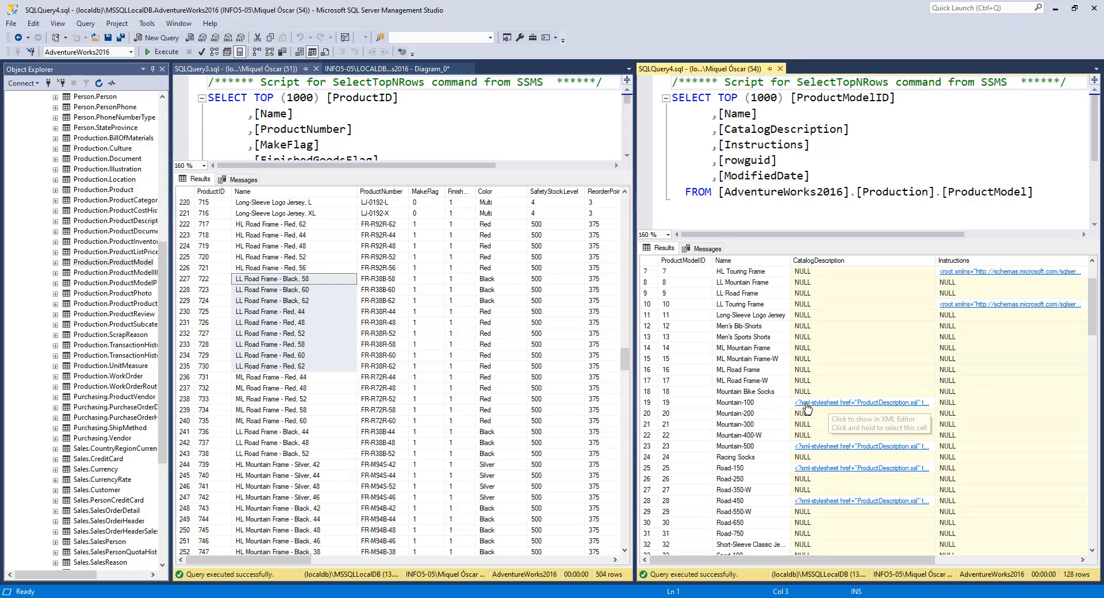
left_click(898, 405)
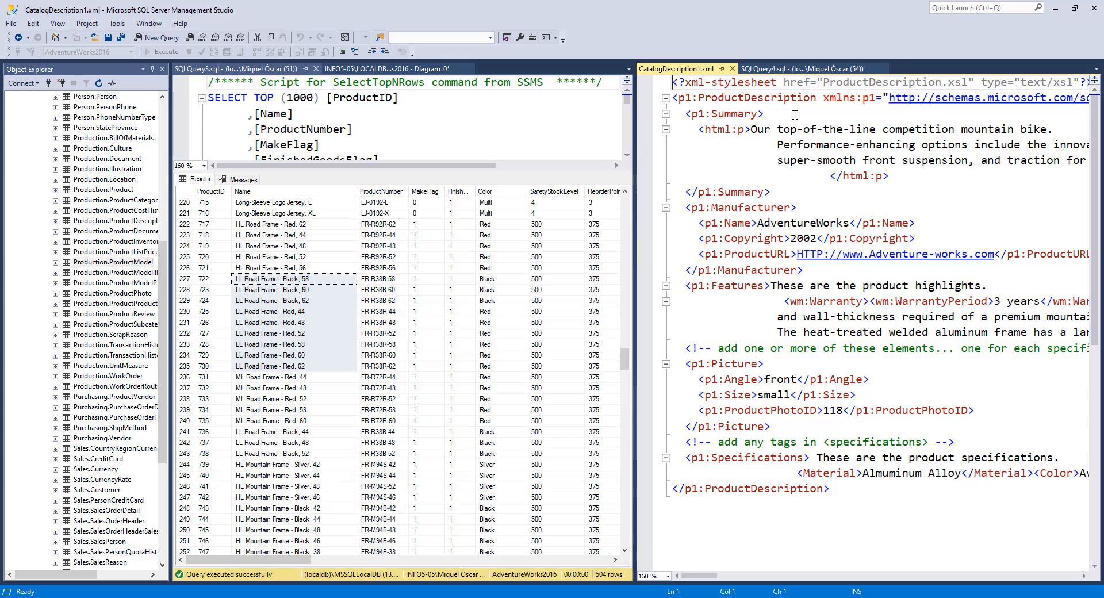
mouse_move(701, 576)
left_mouse_down()
mouse_move(756, 576)
mouse_move(698, 576)
left_mouse_up()
left_click(19, 37)
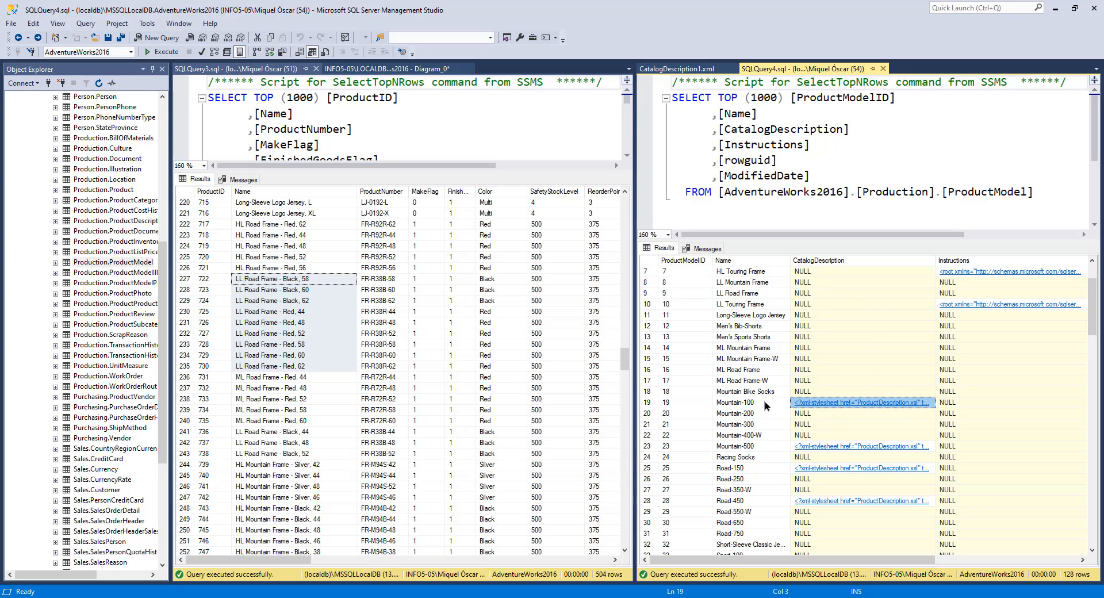
Step: Reopen the Mountain-100 catalog description, then open and read the LL Touring Frame instructions XML
left_click(829, 405)
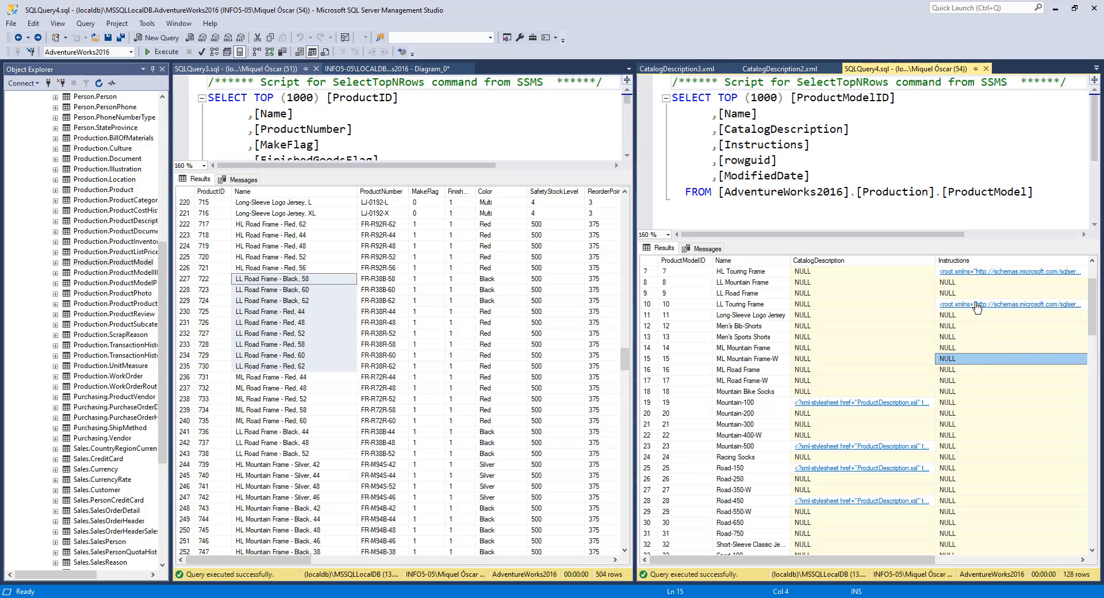
key("Up")
key("Up")
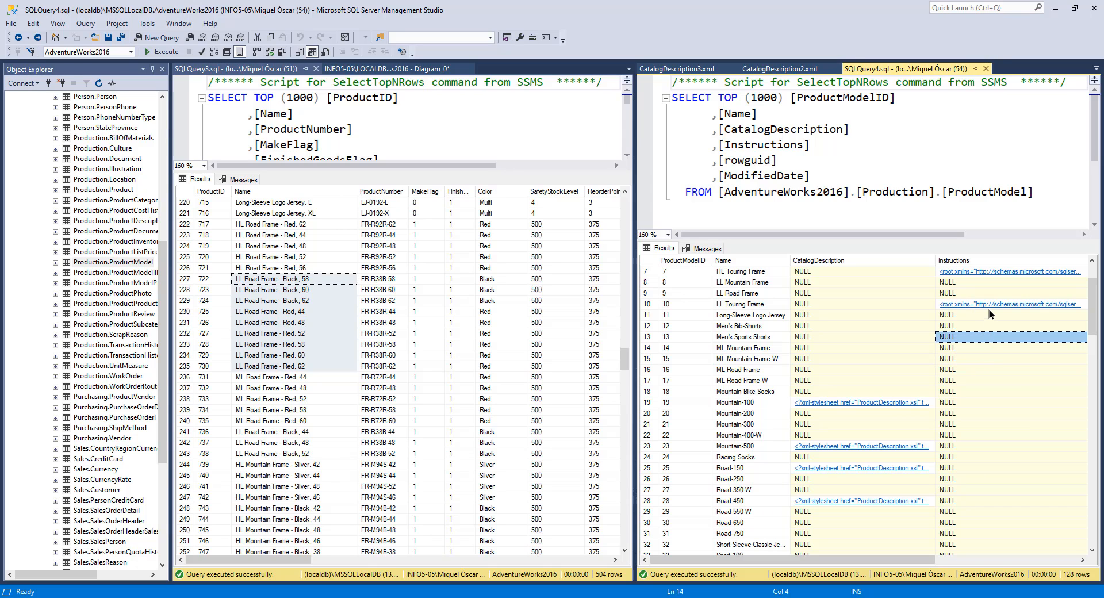
left_click(989, 307)
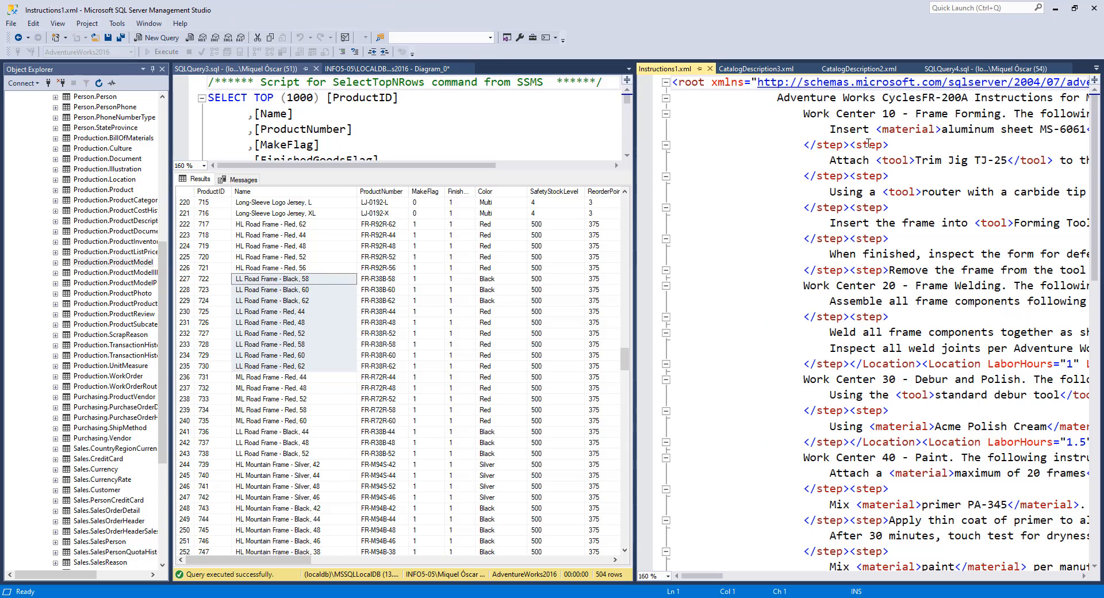
scroll(833, 111, "down", 9)
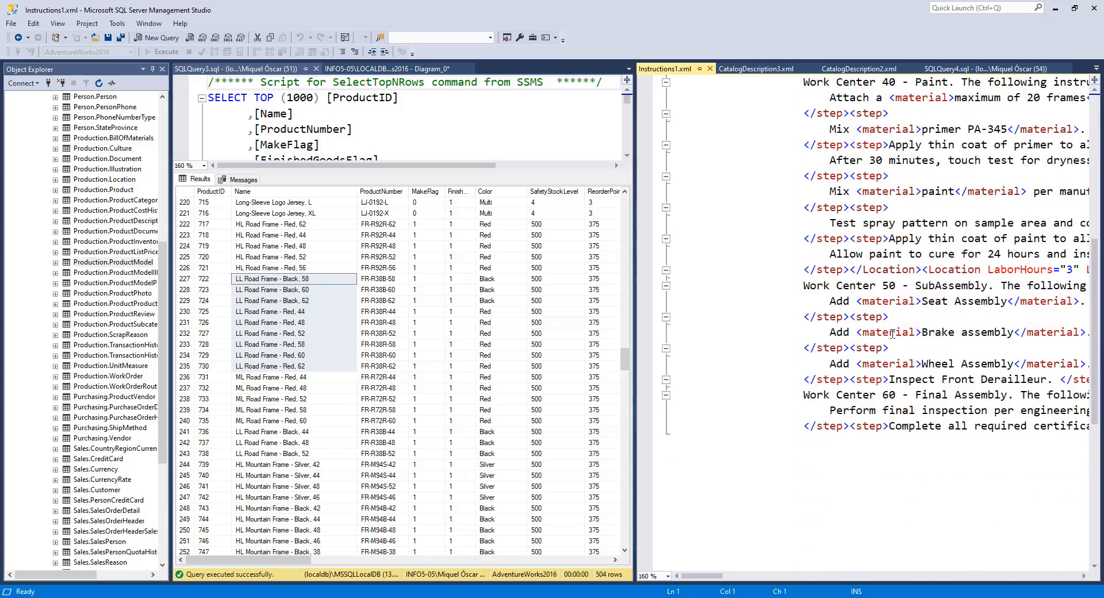
scroll(897, 267, "up", 9)
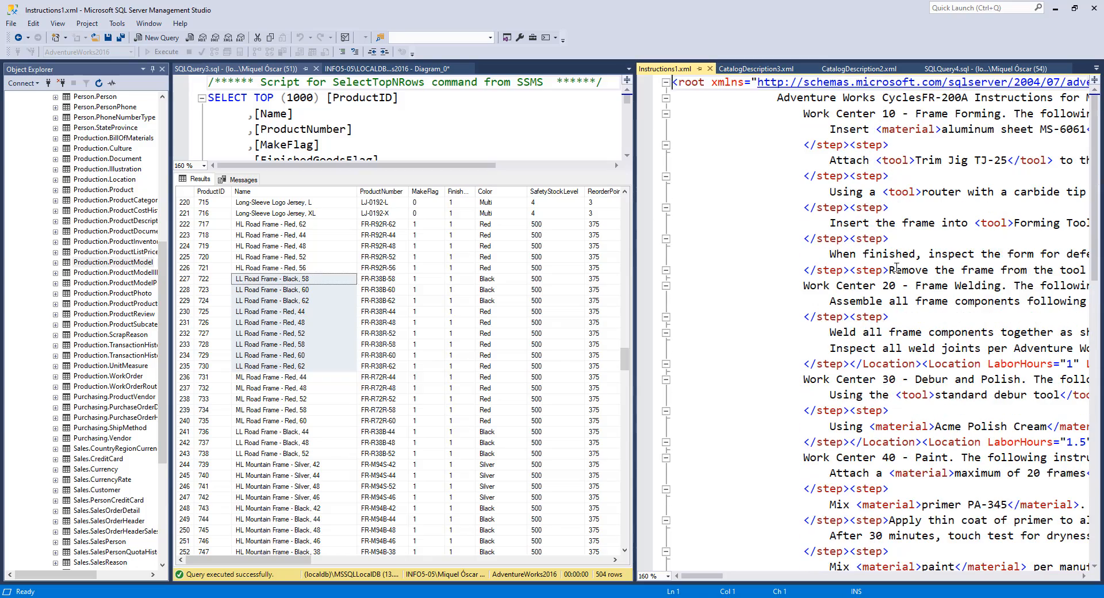
left_click(19, 38)
Step: Scroll the ProductModel results across to view the rowguid and ModifiedDate columns, then back
left_click_drag(884, 556, 1027, 558)
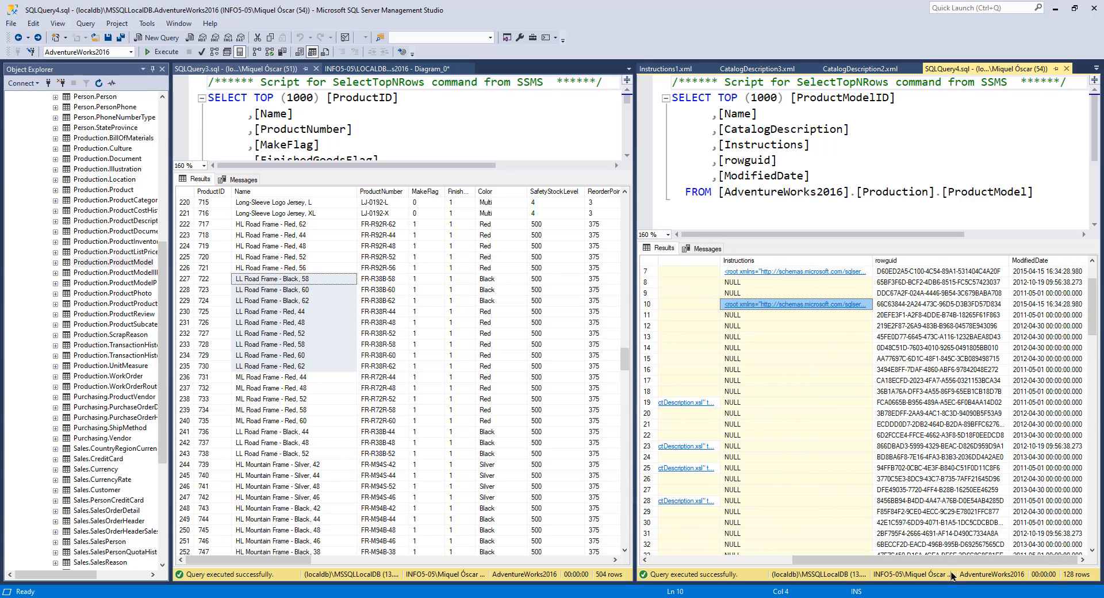
left_click_drag(952, 559, 808, 559)
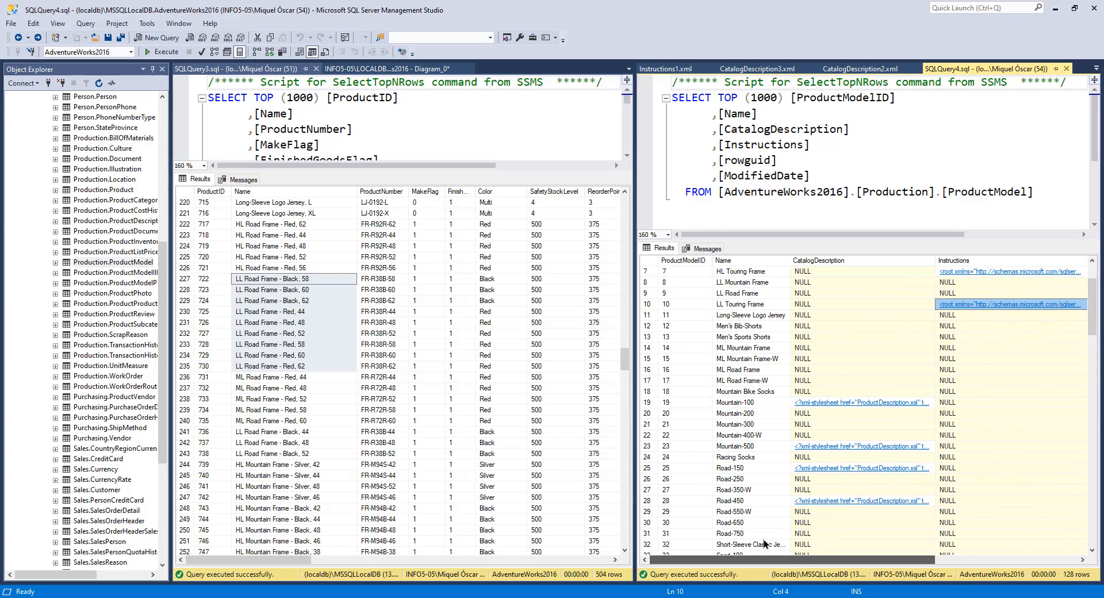
left_click(740, 413)
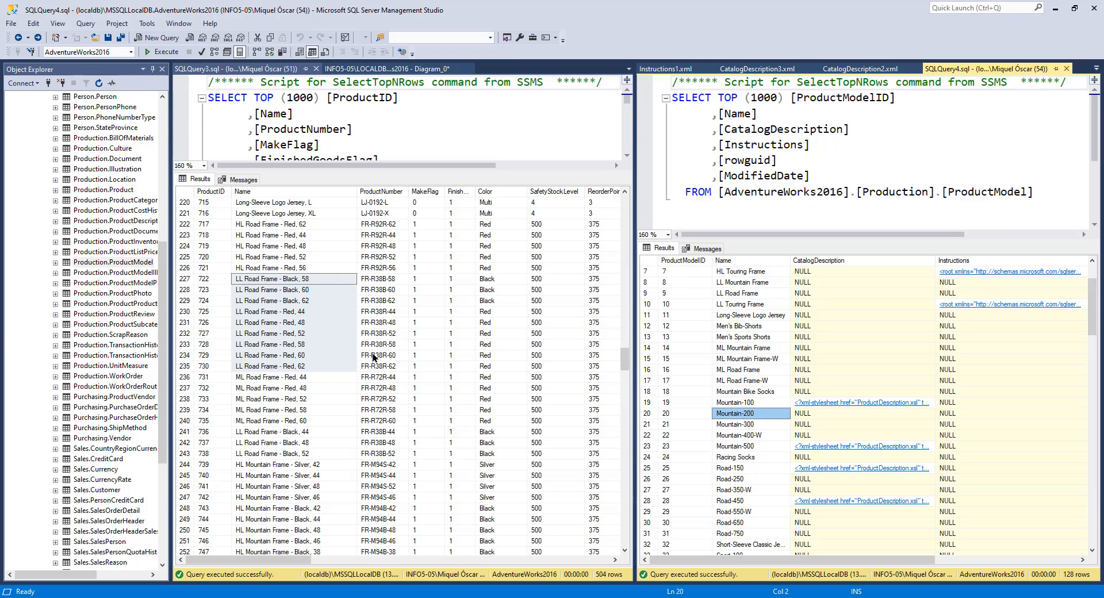
Step: Examine the diagram tables linking ProductModel to ProductDescription through ProductModelProductDescriptionCulture and Culture
left_click(387, 69)
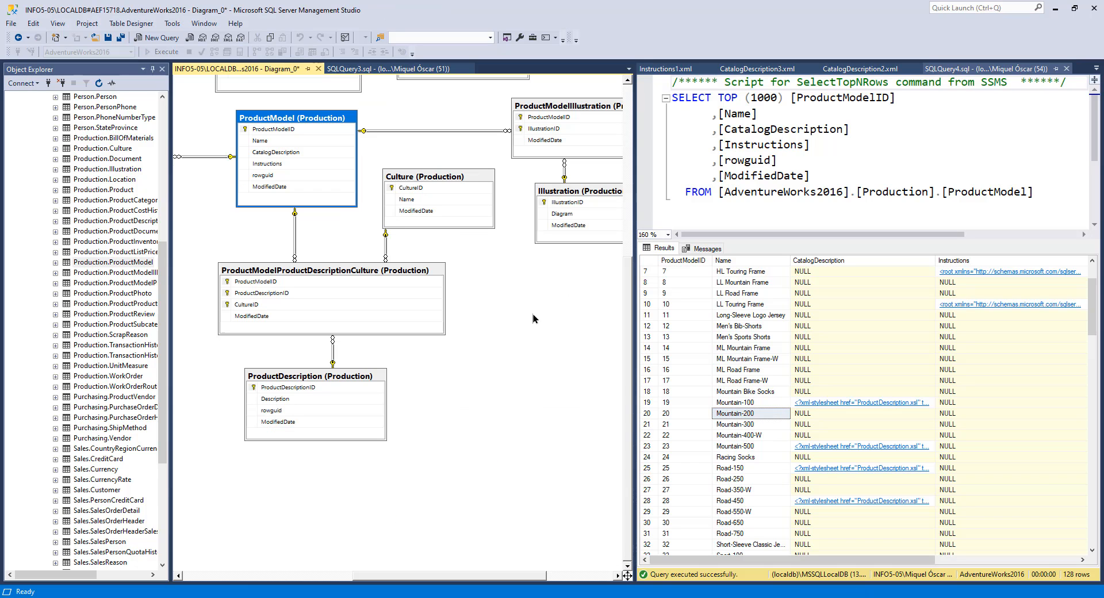
left_click_drag(475, 578, 483, 578)
scroll(504, 422, "up", 2)
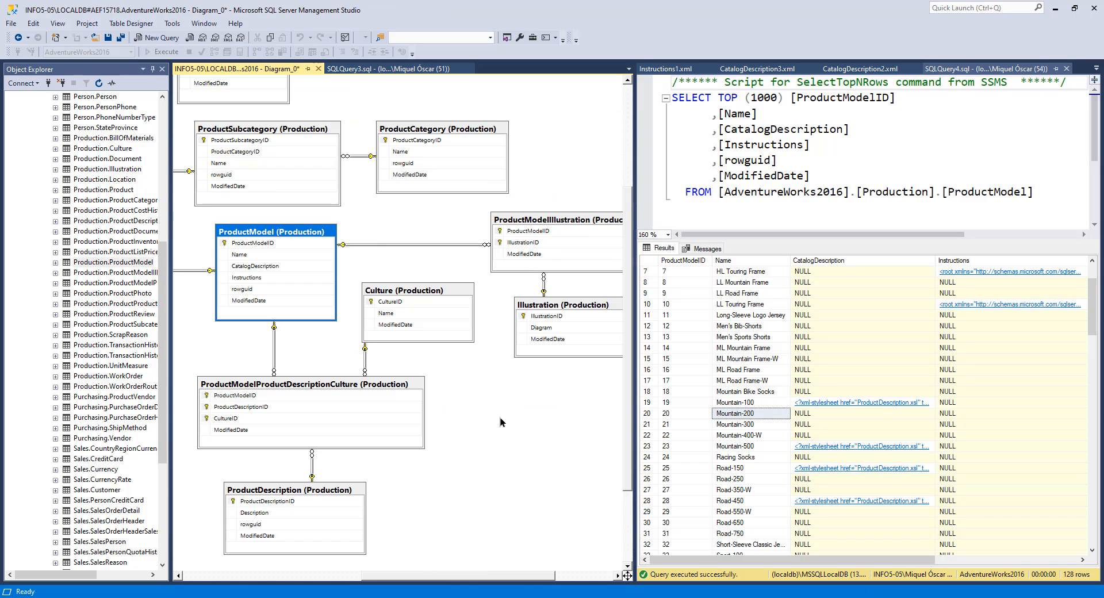
scroll(503, 422, "down", 1)
left_click(288, 435)
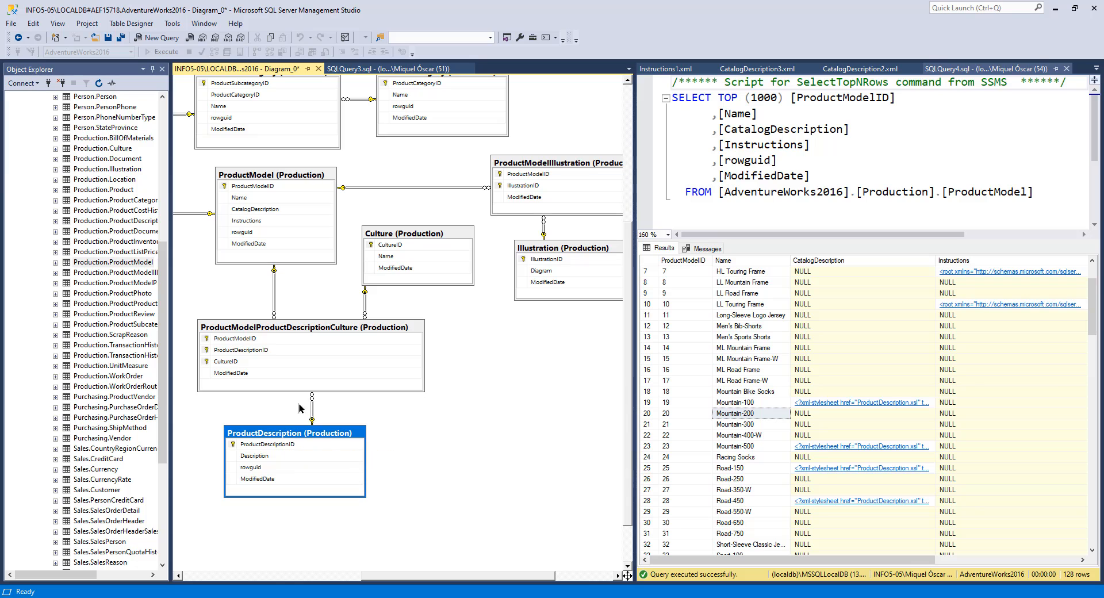
left_click(401, 244)
left_click(299, 325)
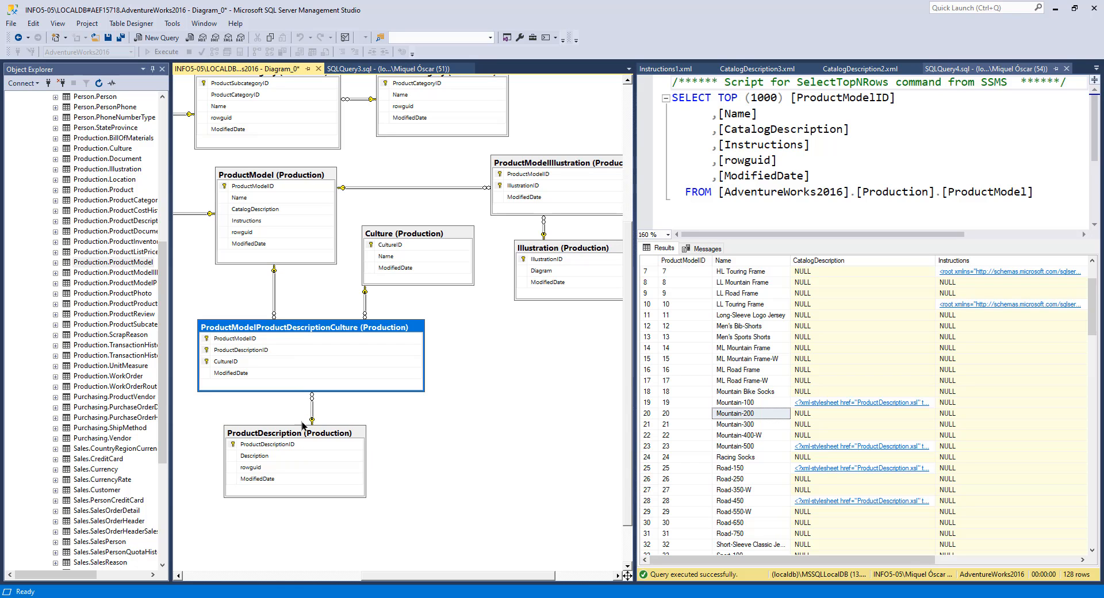
left_click(306, 433)
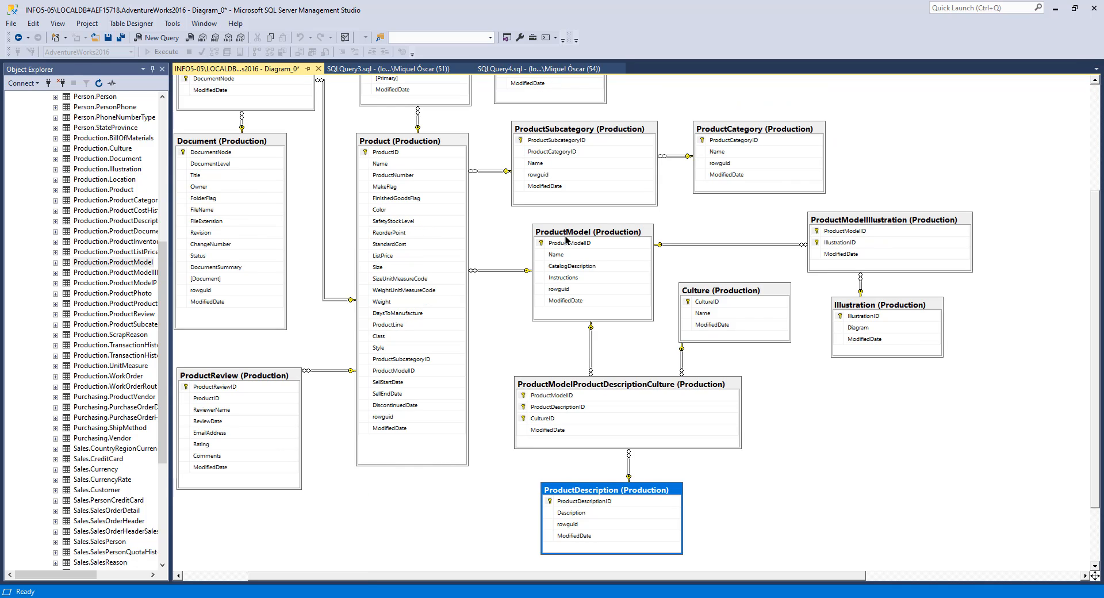
left_click(569, 233)
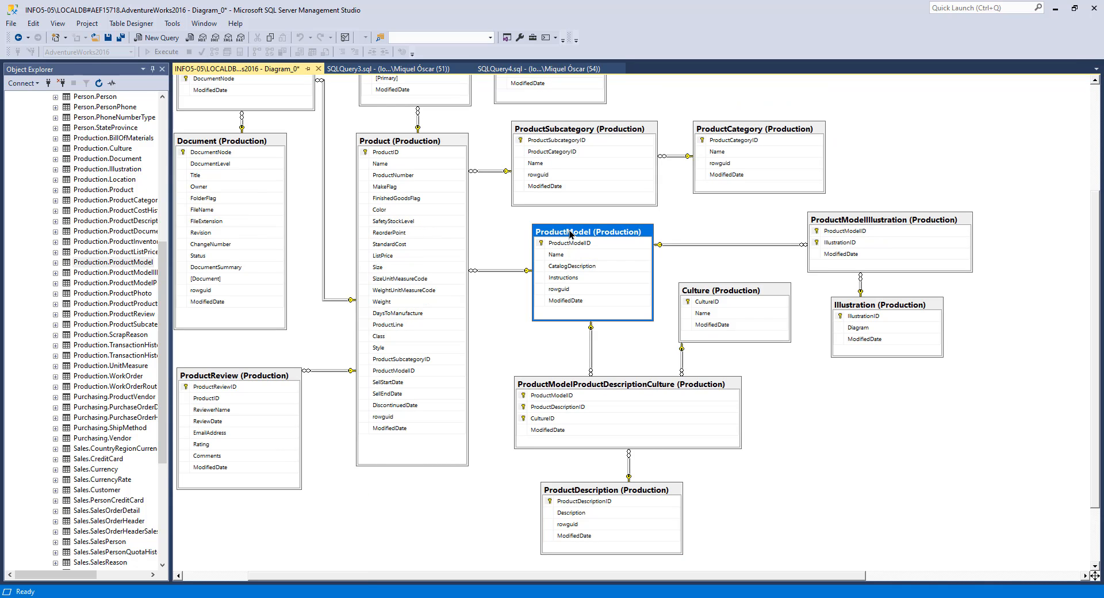
left_click(592, 490)
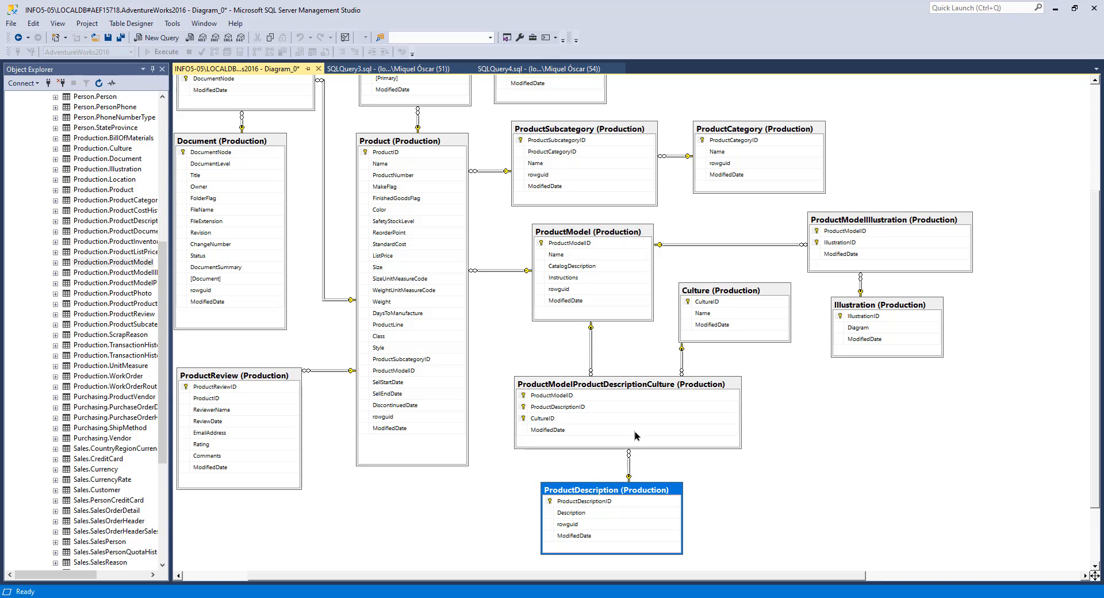
left_click(720, 293)
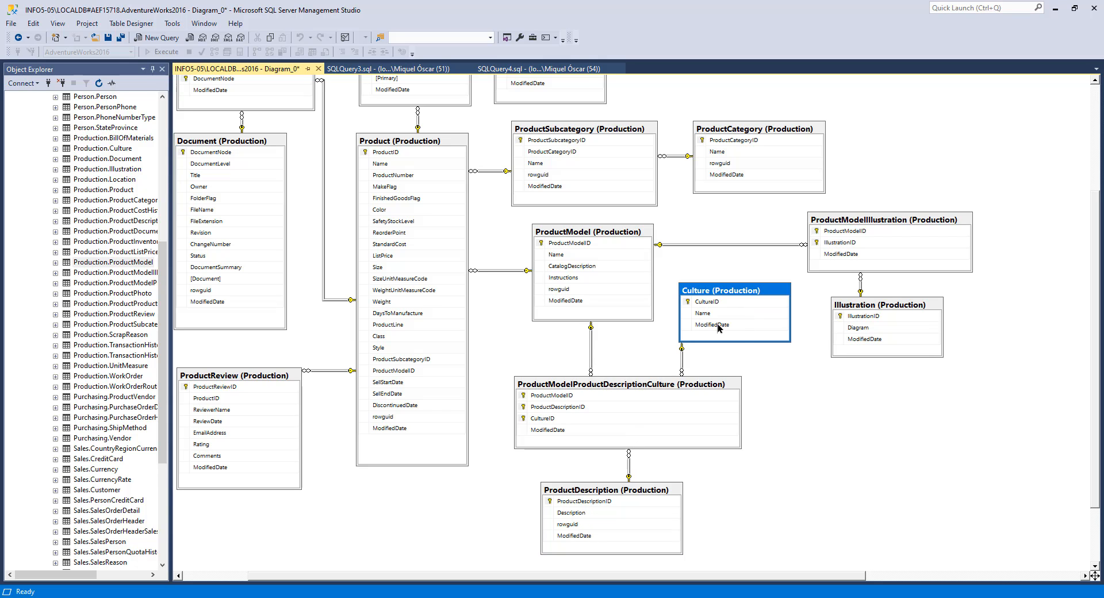
Step: Widen the Object Explorer and select the top 1000 rows of the Production.Culture table
left_click_drag(170, 371, 200, 371)
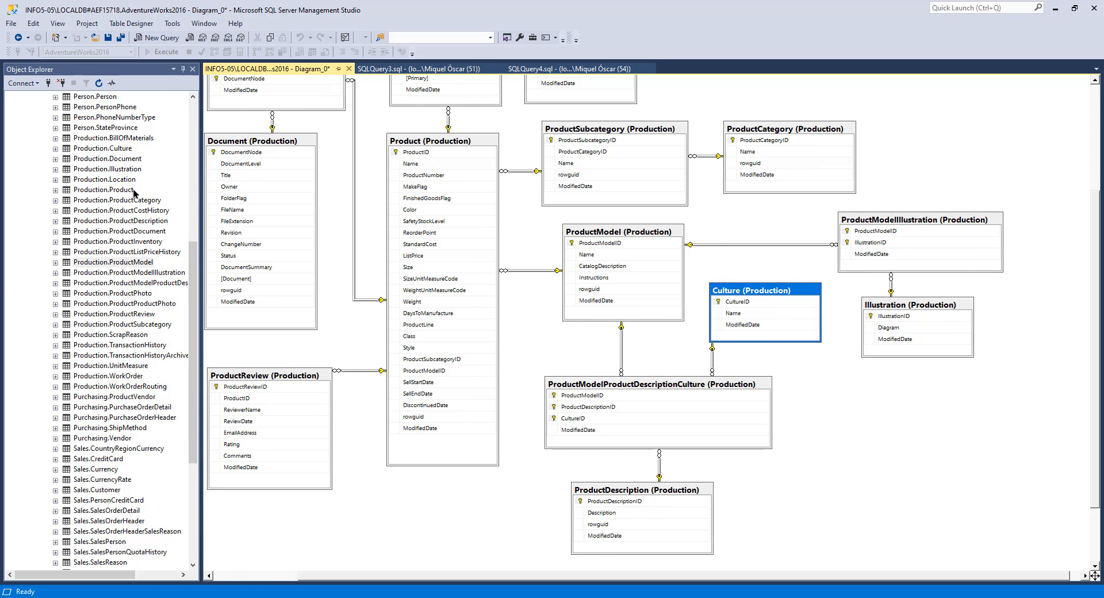
scroll(180, 289, "up", 1)
right_click(116, 180)
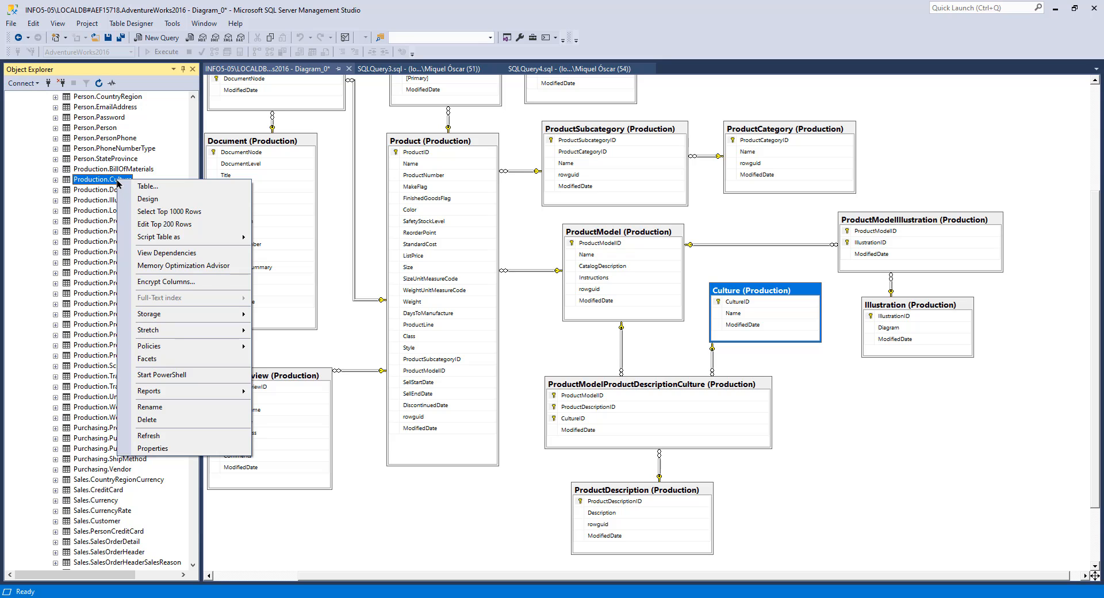
left_click(173, 212)
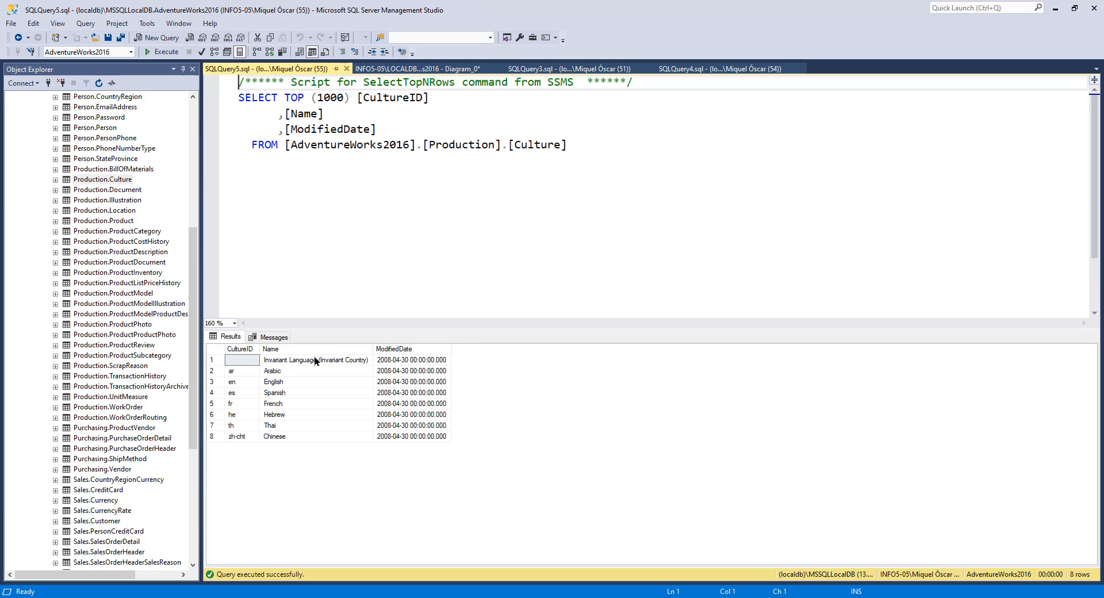
Step: Examine the culture codes and names listed in the Culture query results
left_click_drag(237, 371, 239, 437)
left_click_drag(276, 371, 296, 436)
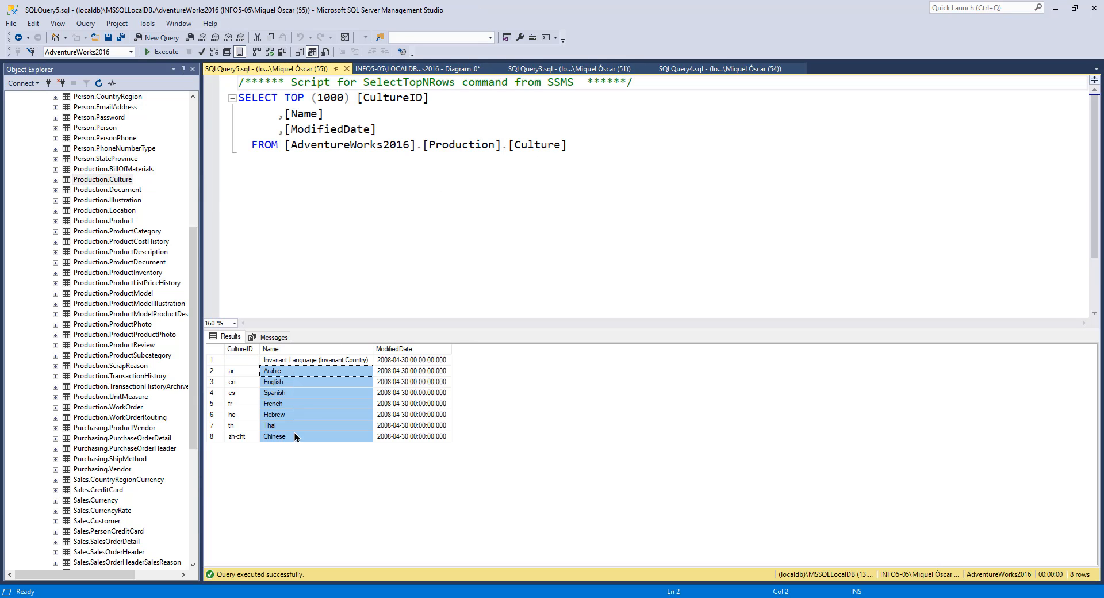
left_click(291, 371)
left_click(234, 372)
left_click(281, 373)
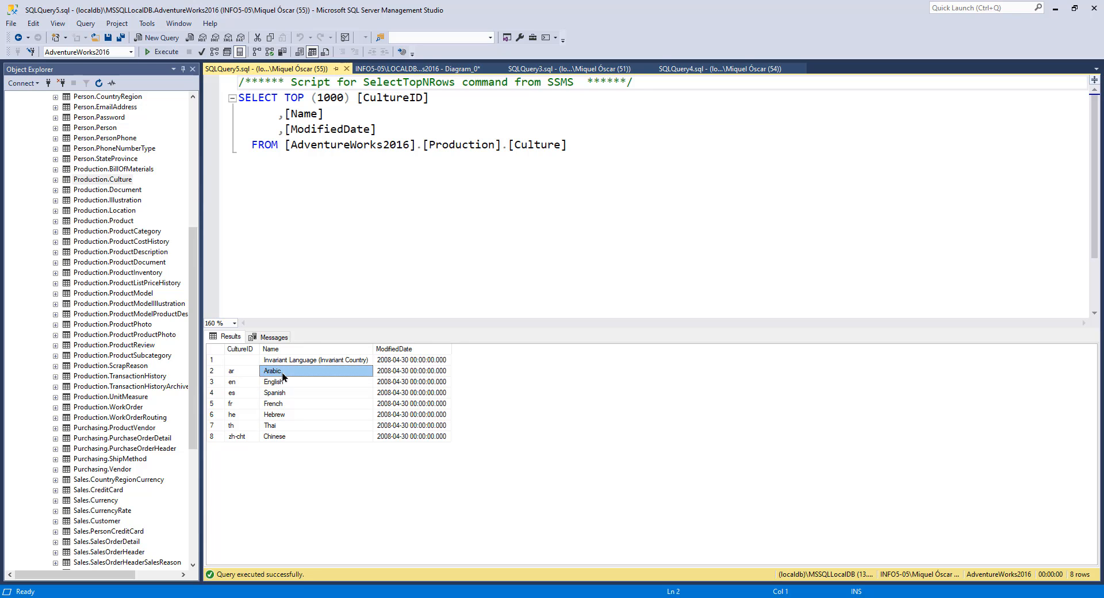
left_click(287, 382)
left_click(289, 394)
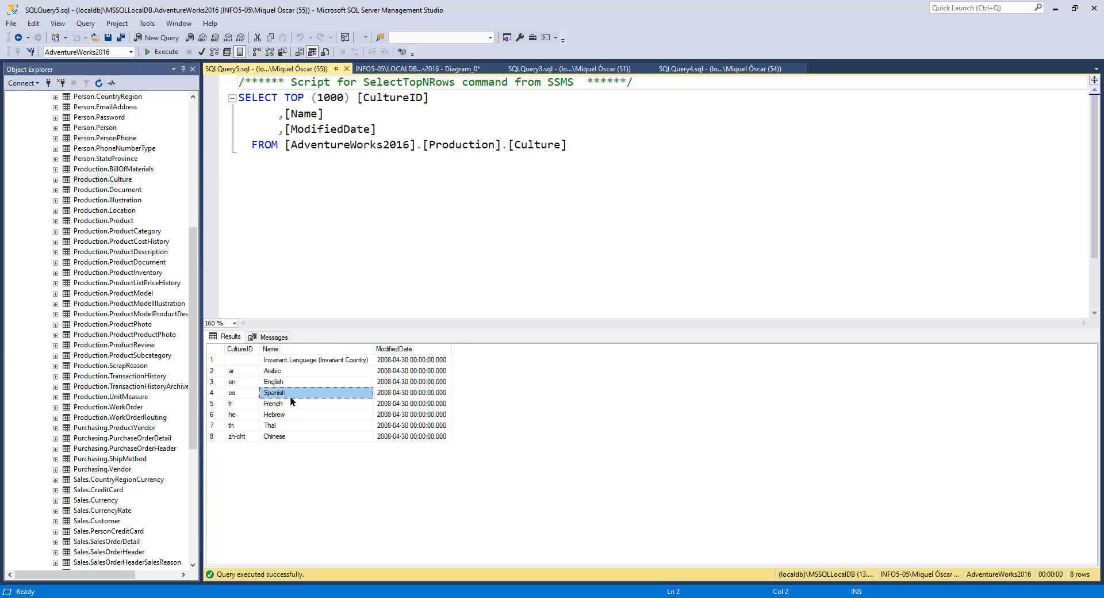
left_click(282, 404)
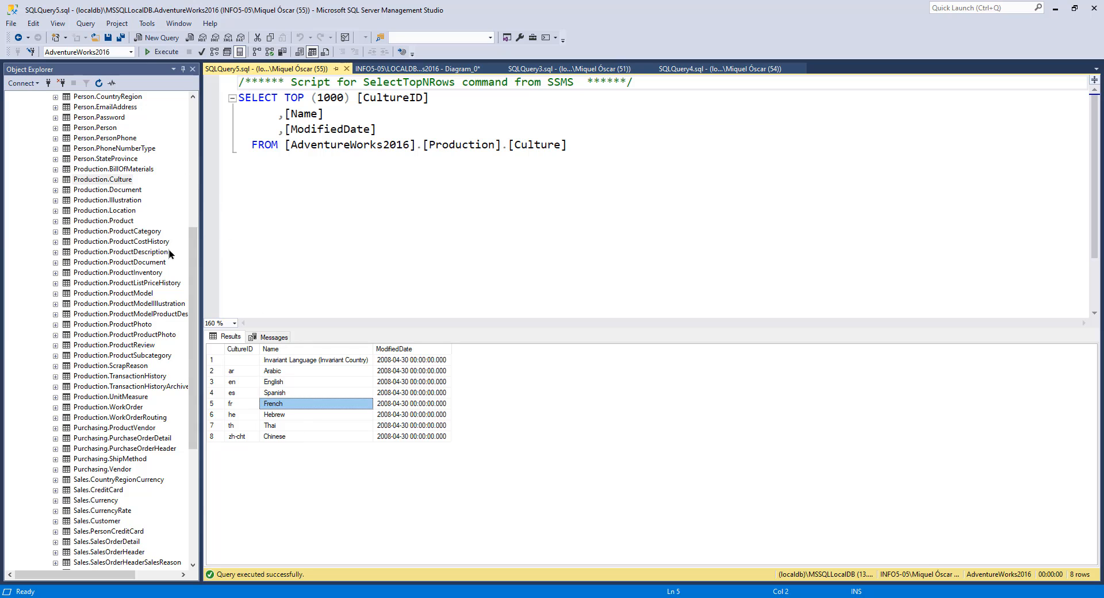
Step: Select the top 1000 rows of Production.ProductDescription, enlarge the results pane and widen the Description column
right_click(117, 252)
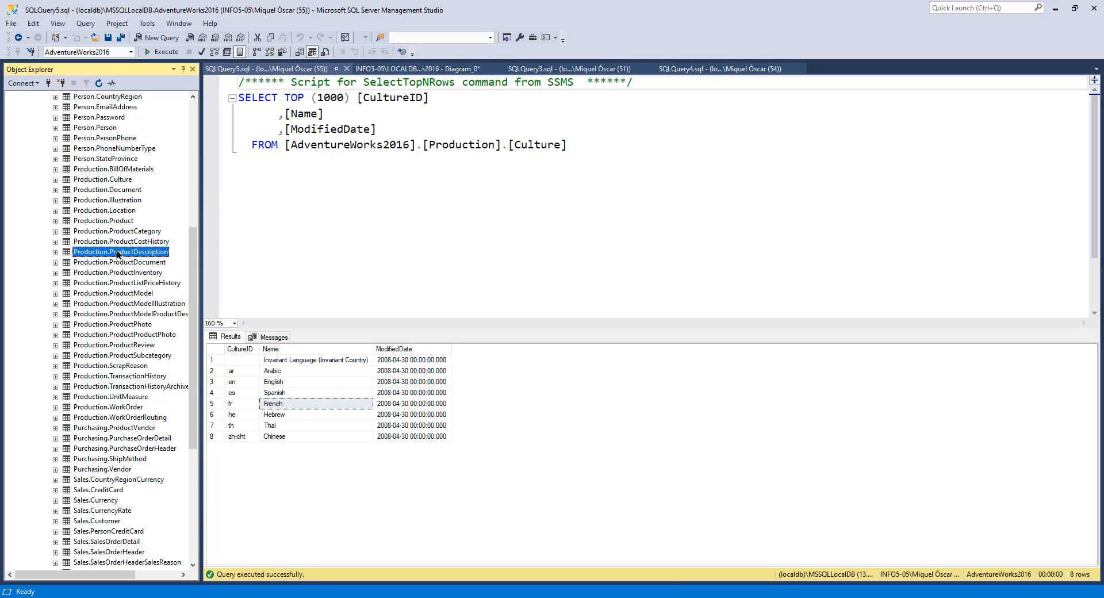
left_click(196, 282)
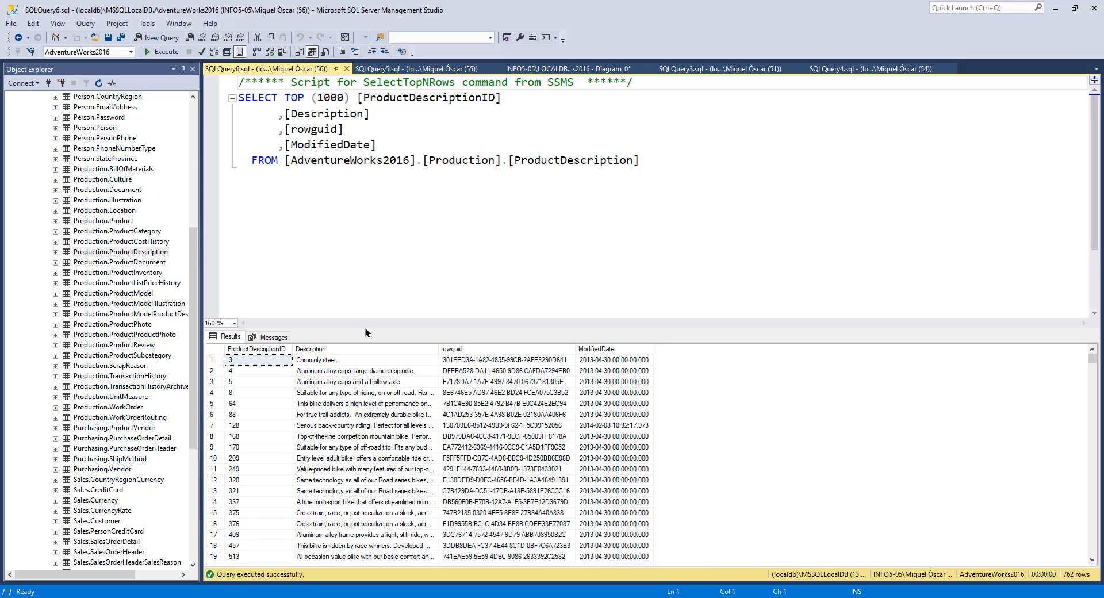
left_click_drag(365, 332, 376, 187)
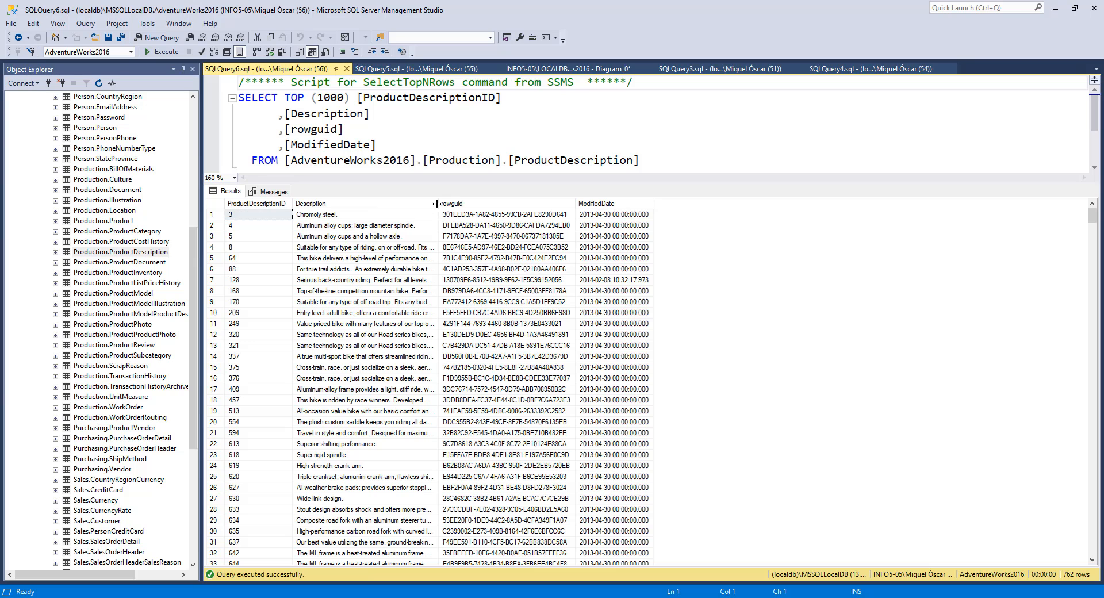
left_click_drag(441, 202, 807, 192)
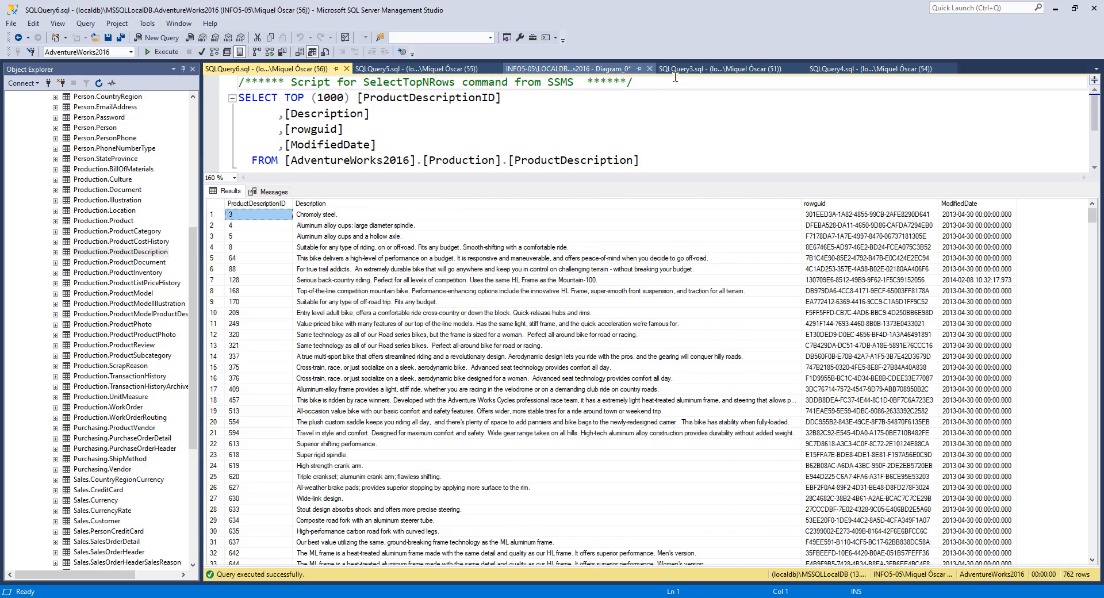
Step: Review the ProductModel, ProductDescription and Culture tables in the database diagram
left_click(602, 69)
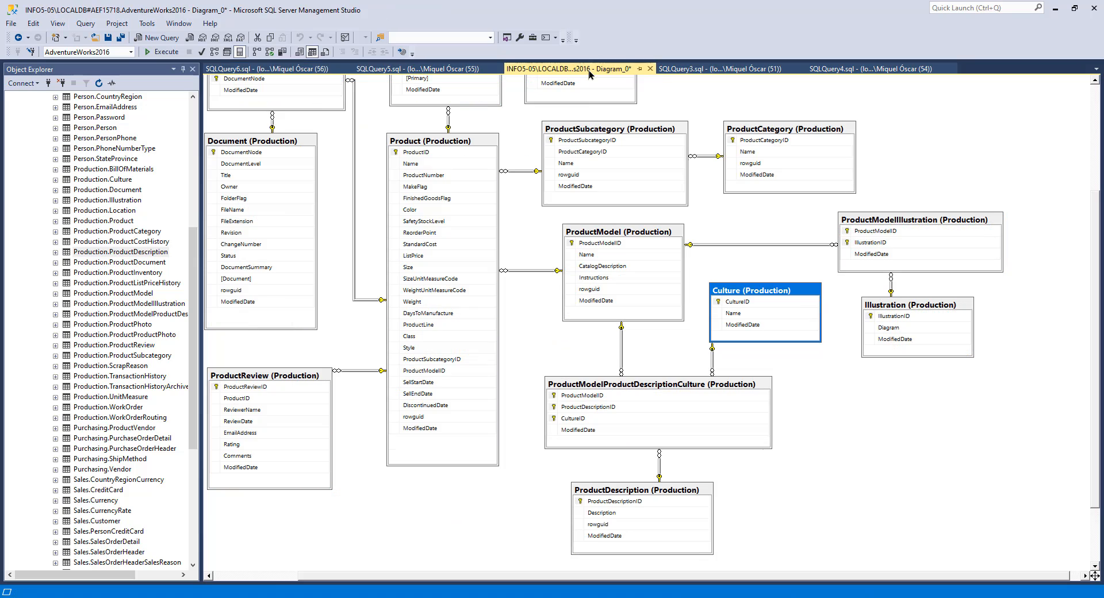
left_click(614, 236)
left_click(617, 491)
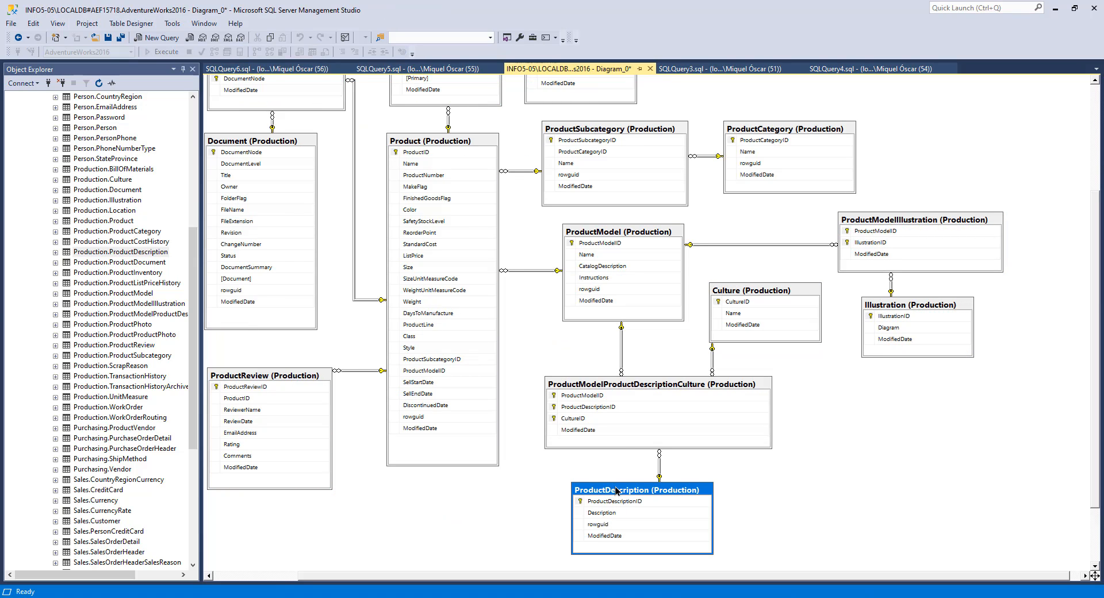
left_click(775, 292)
left_click(623, 237)
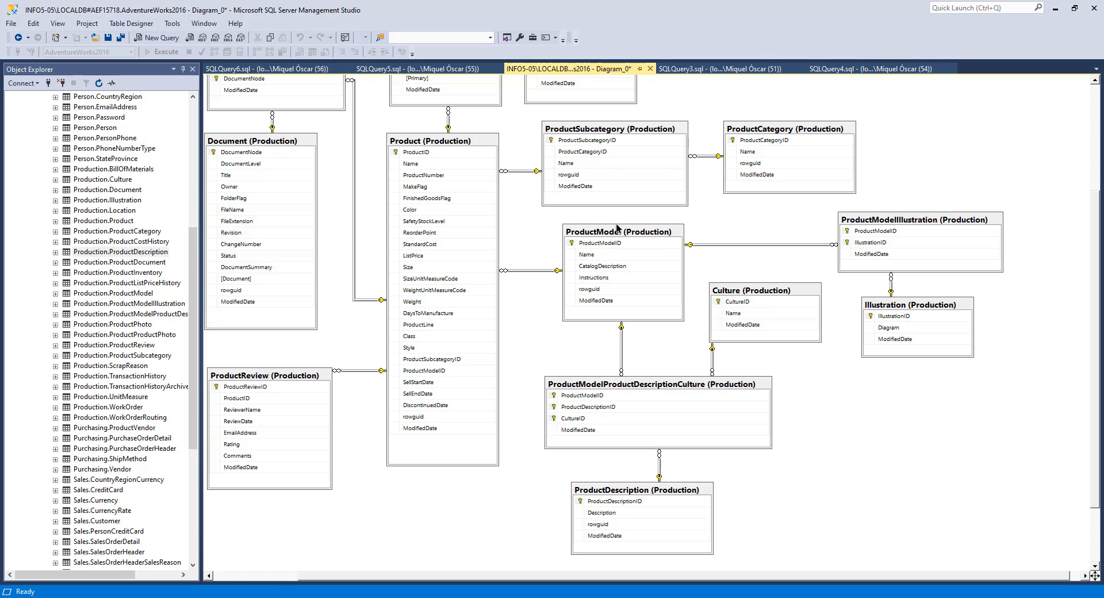
Step: Scroll through the ProductDescription results to read the product descriptions
left_click(264, 69)
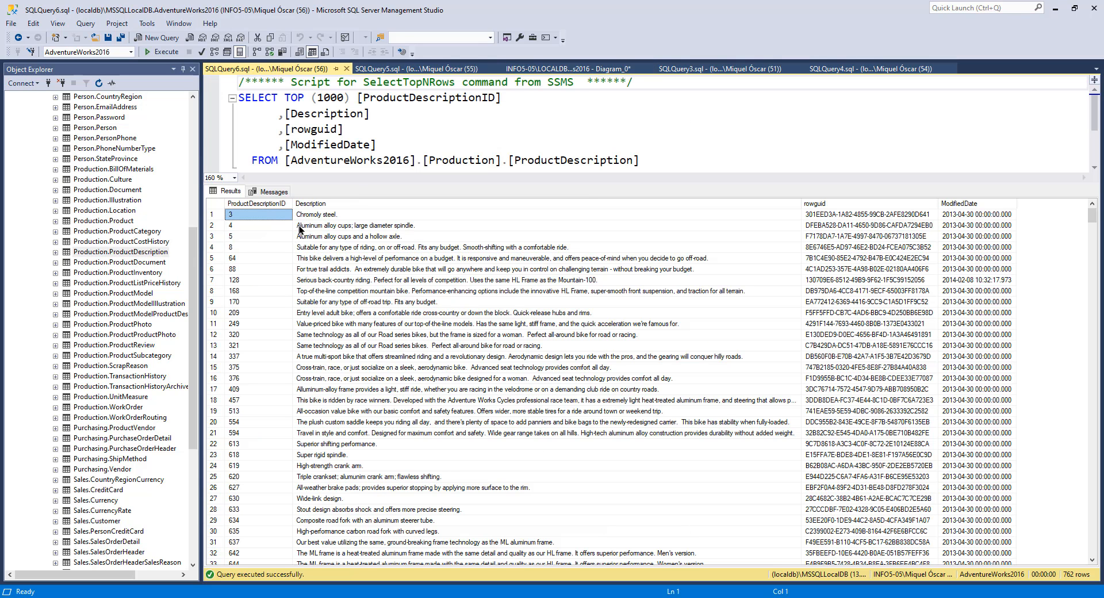
left_click(341, 226)
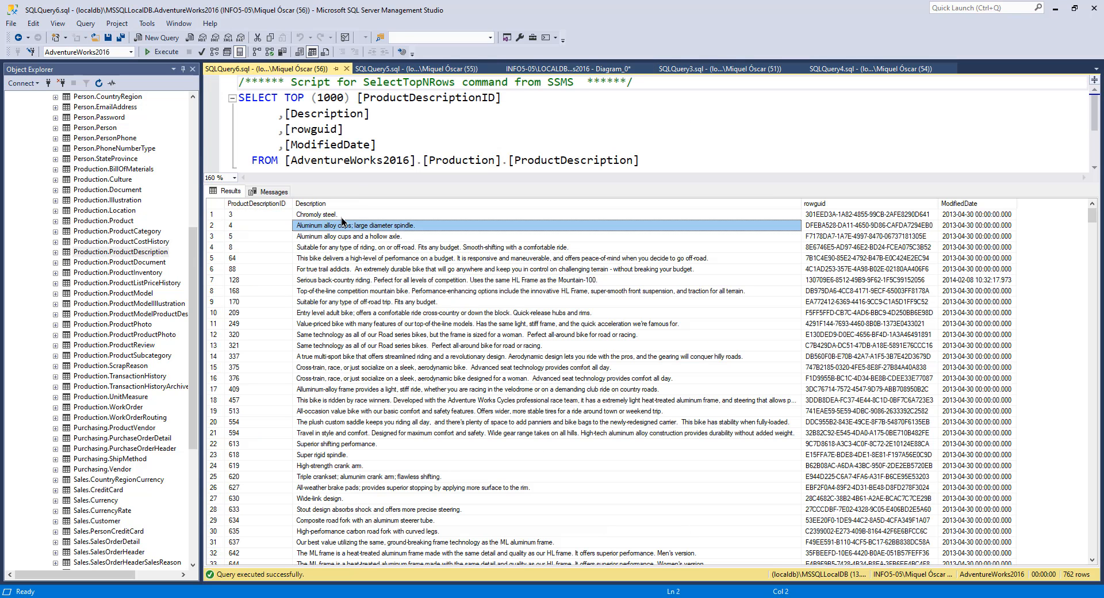
scroll(348, 361, "down", 14)
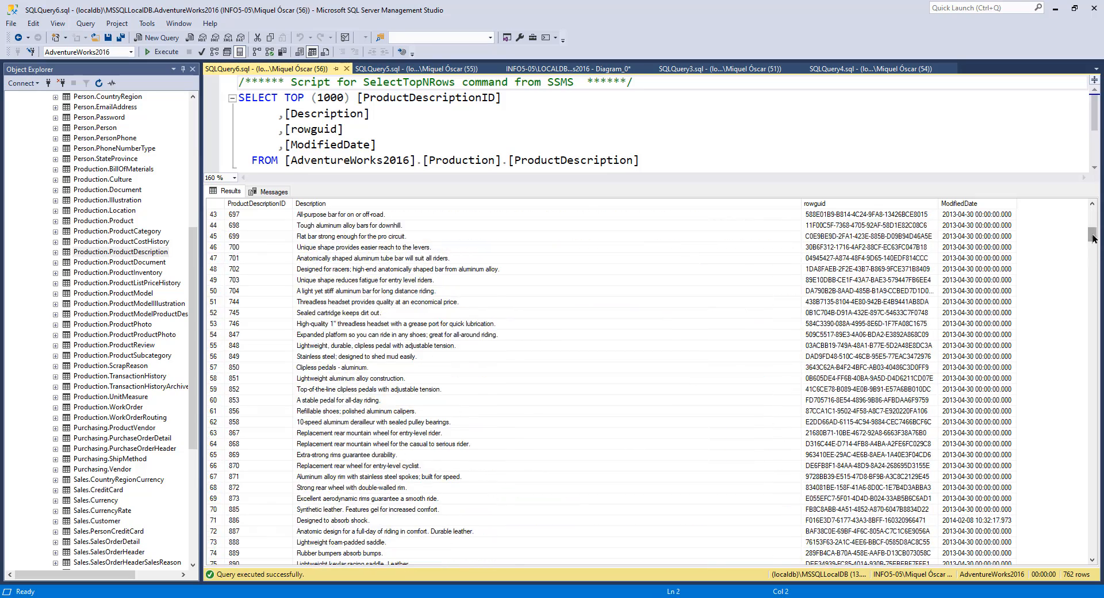
left_click_drag(1094, 238, 1100, 549)
left_click(332, 338)
left_click(318, 303)
left_click_drag(1092, 485, 1092, 208)
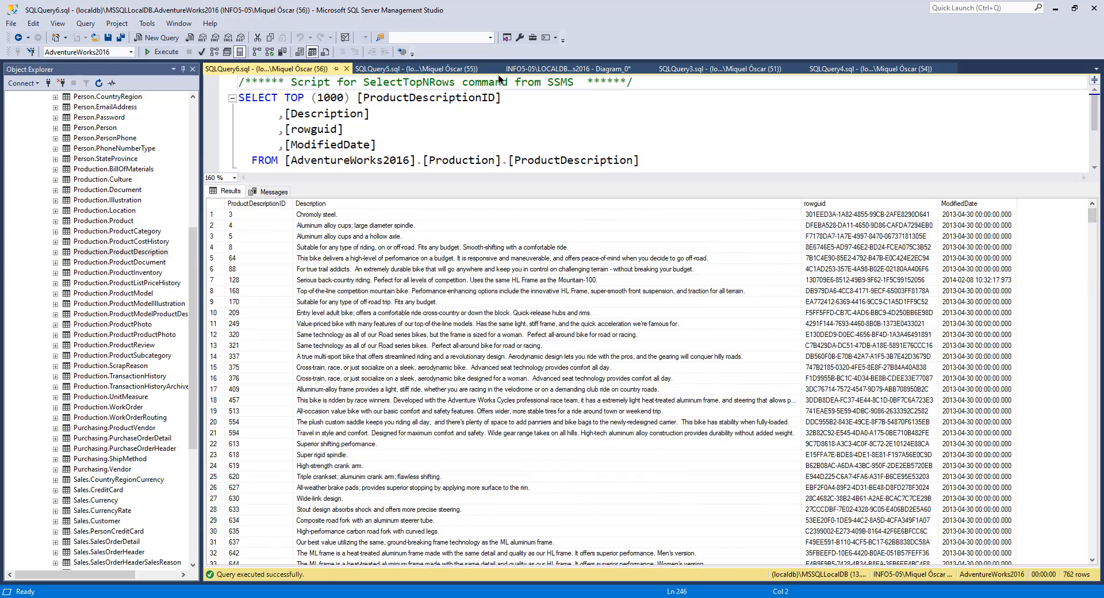
Step: Trace the links between ProductModel, ProductModelProductDescriptionCulture, ProductDescription and Culture in the diagram
left_click(575, 68)
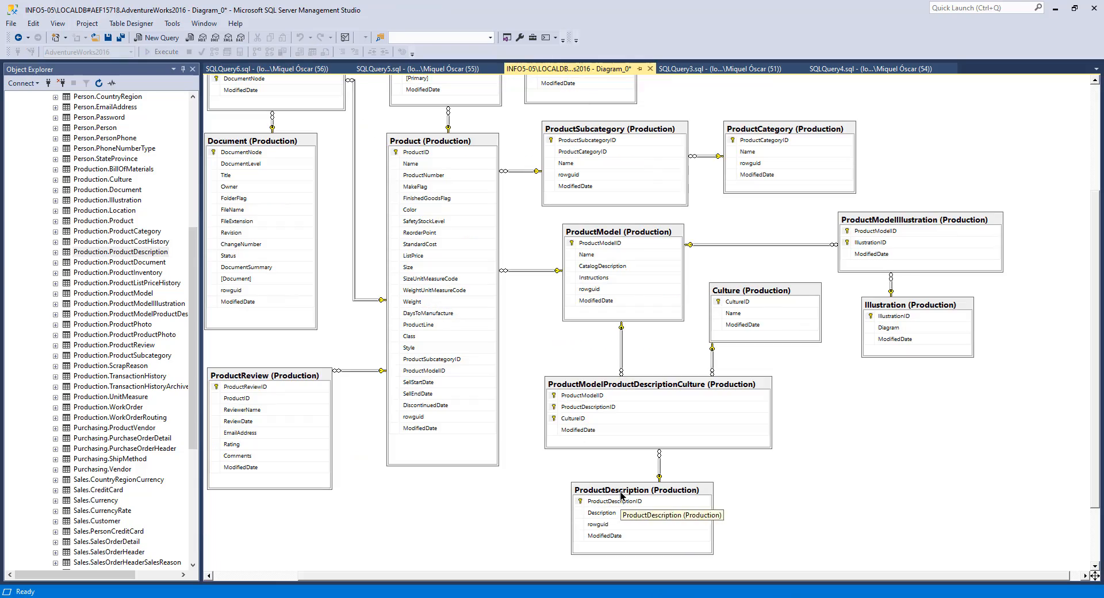
left_click(599, 499)
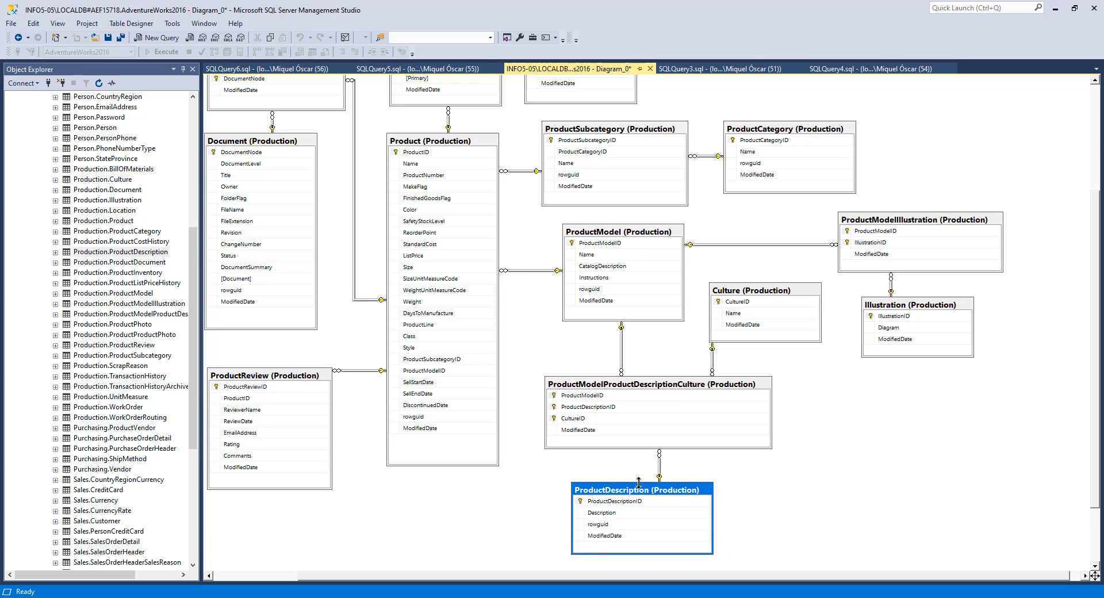
left_click(640, 387)
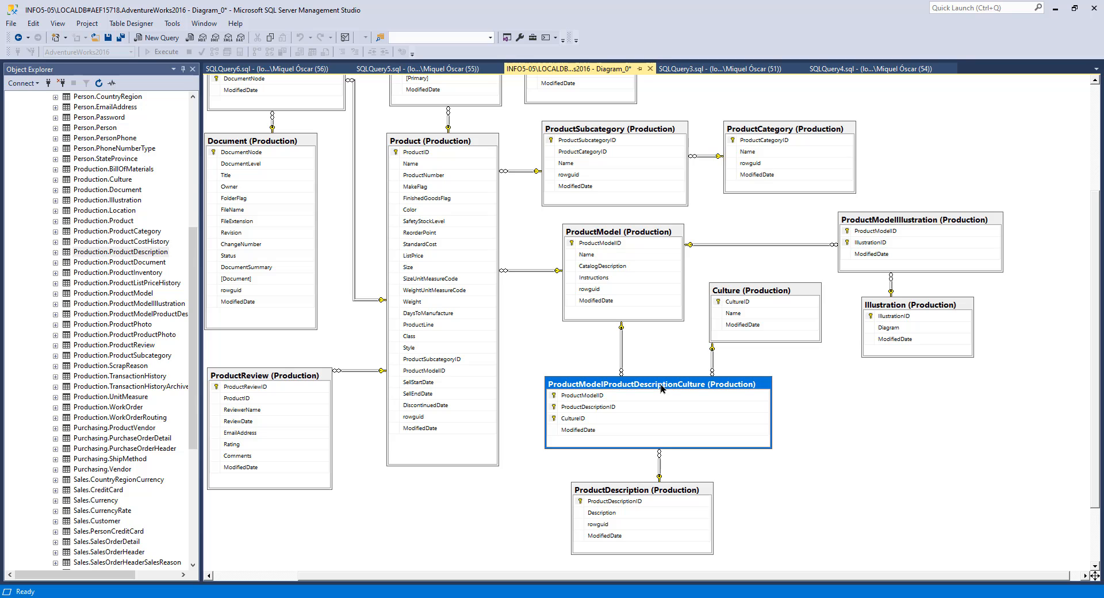
left_click(604, 232)
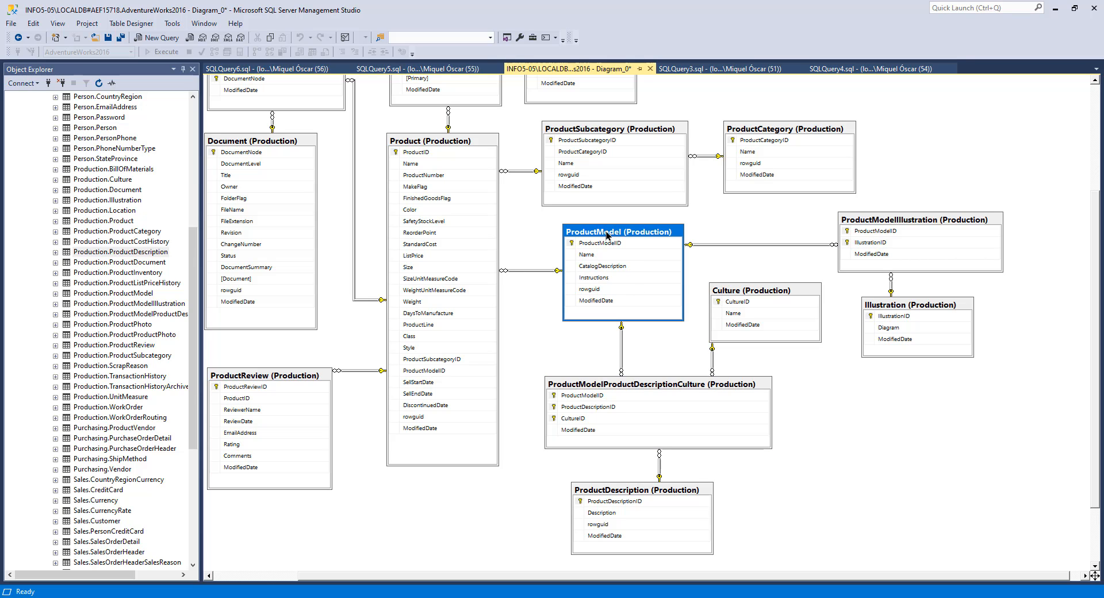
left_click(738, 293)
left_click(659, 498)
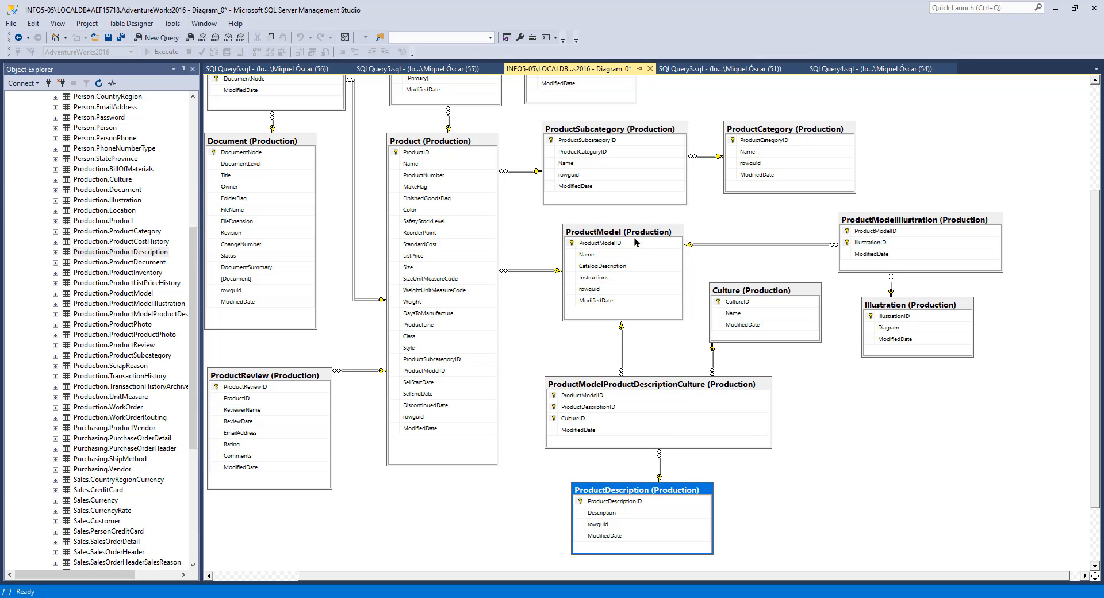
left_click(623, 269)
left_click(650, 390)
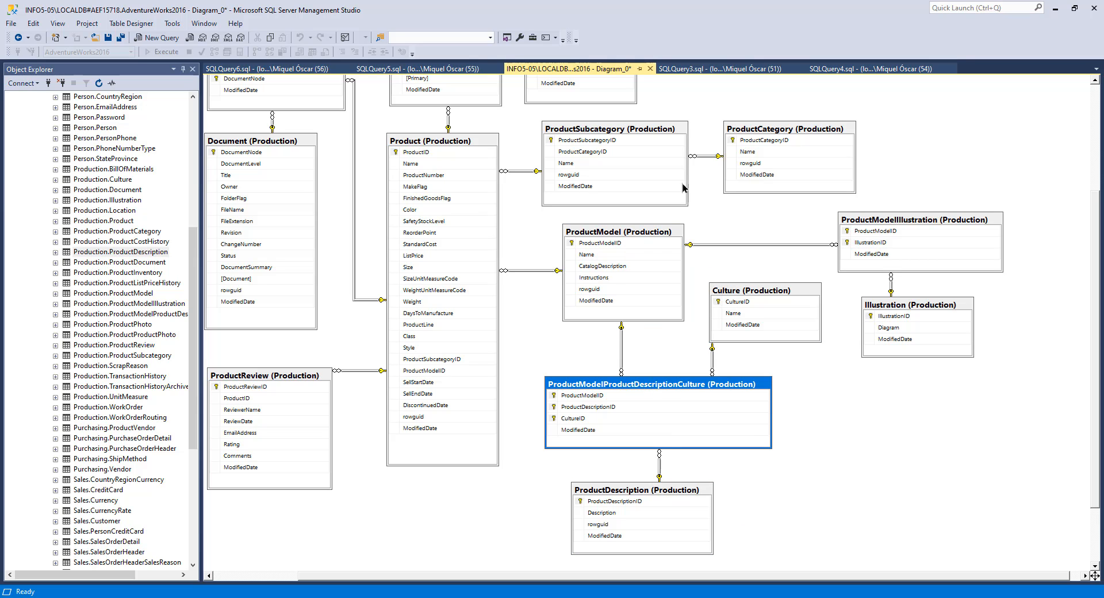
left_click(626, 231)
left_click(741, 293)
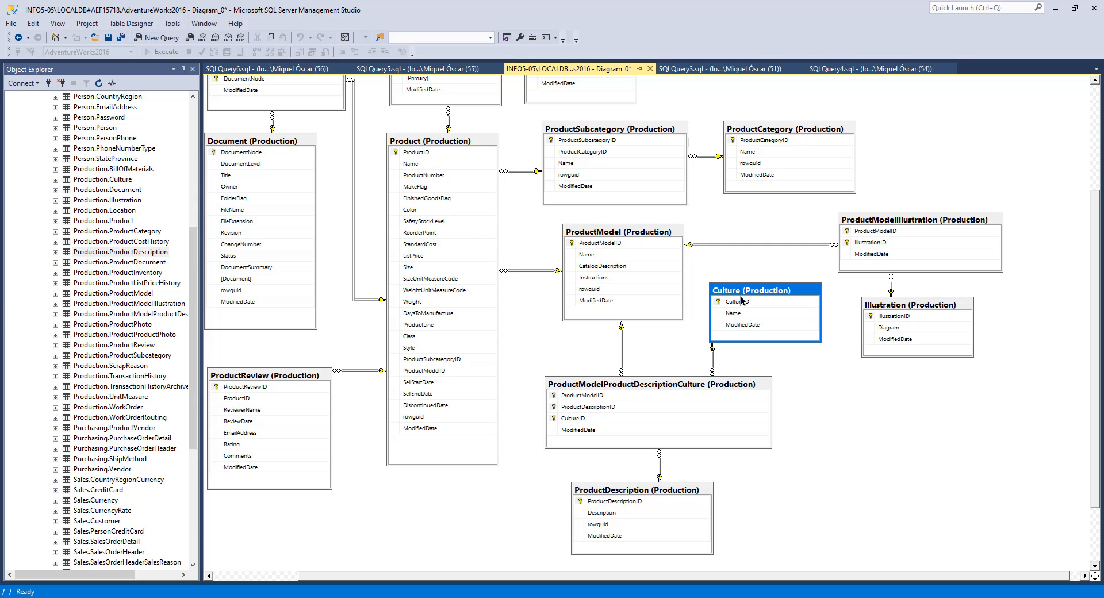
left_click(636, 490)
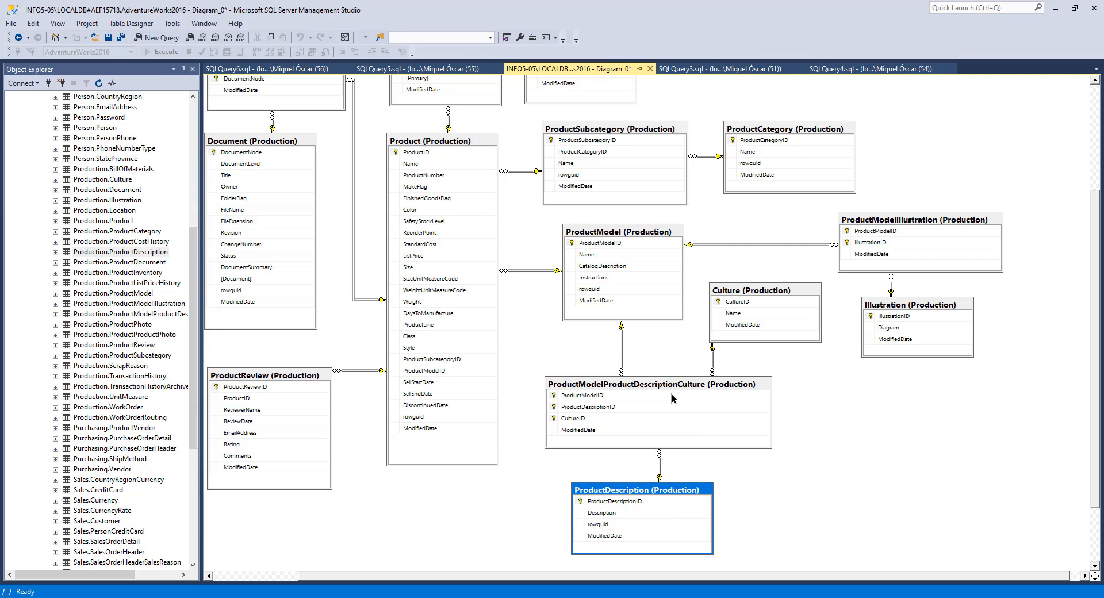
left_click(644, 384)
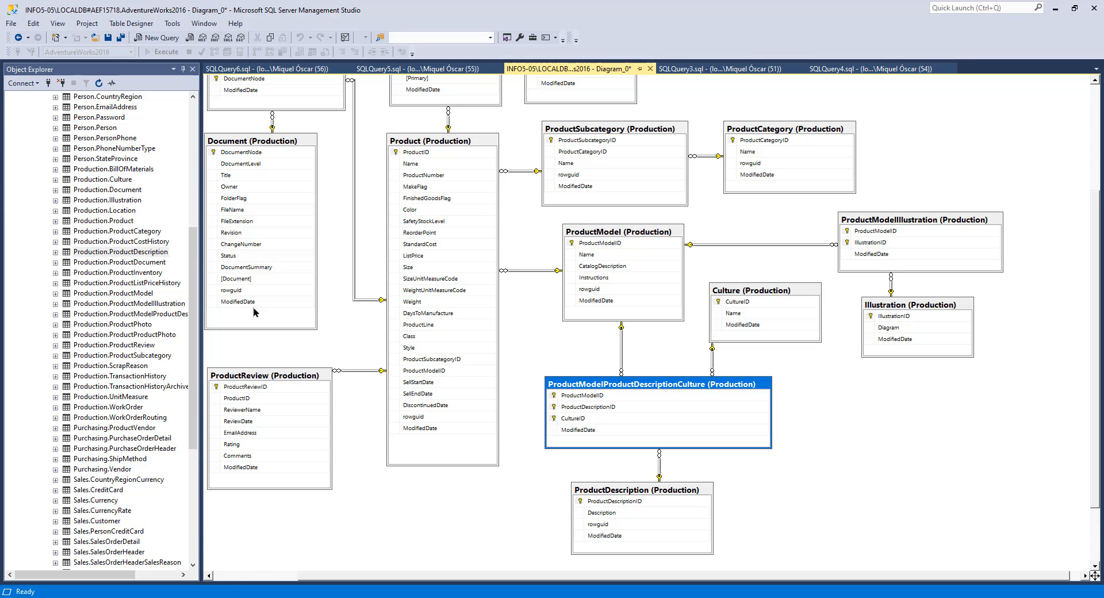
Step: Select the top 1000 rows of Production.ProductModelProductDescriptionCulture and enlarge its results pane
right_click(135, 315)
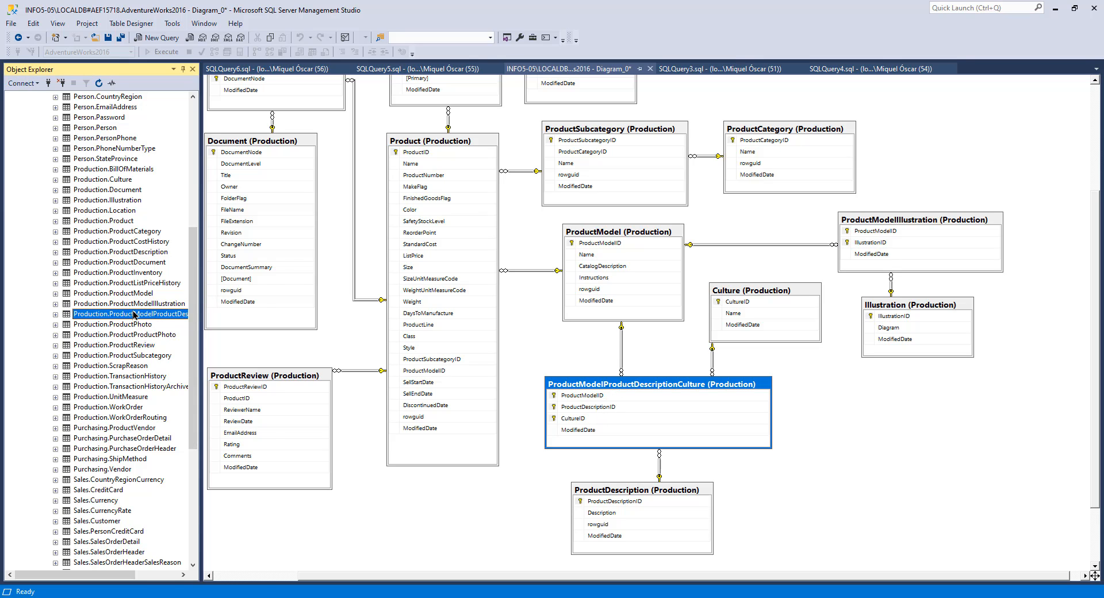
left_click(232, 343)
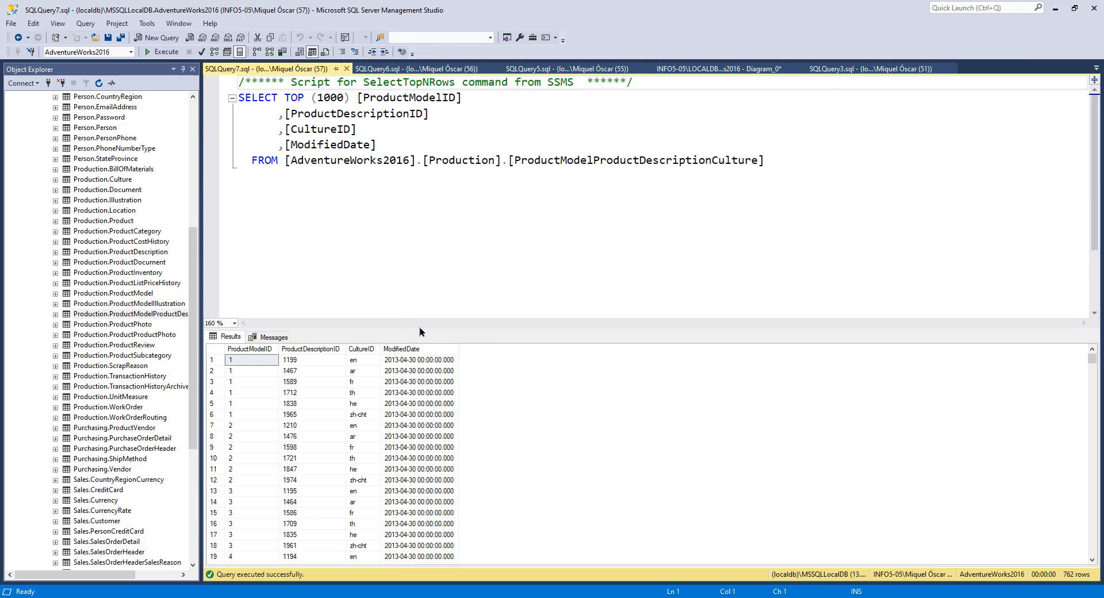
left_click_drag(420, 329, 435, 184)
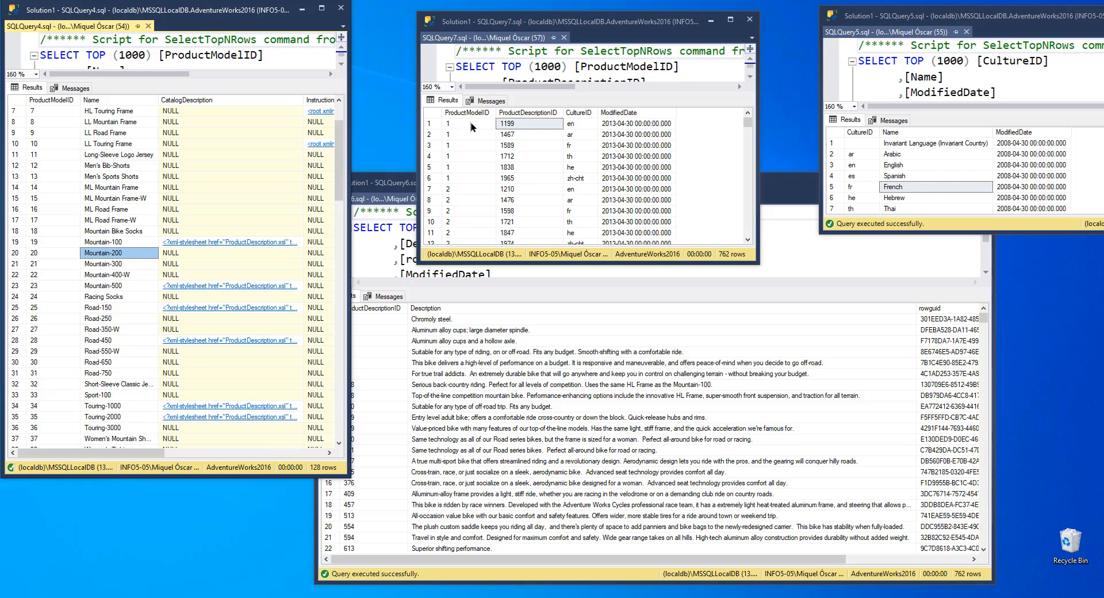
Step: Compare the ProductModel, ProductModelProductDescriptionCulture and Culture results side by side, matching model IDs and culture codes
left_click(444, 123)
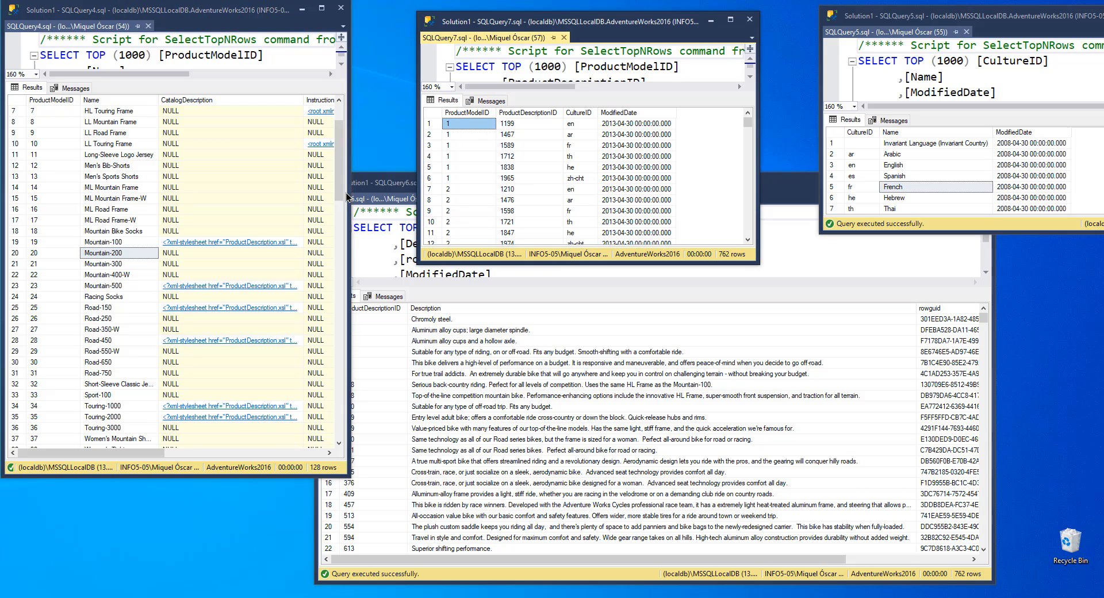
left_click_drag(340, 185, 341, 155)
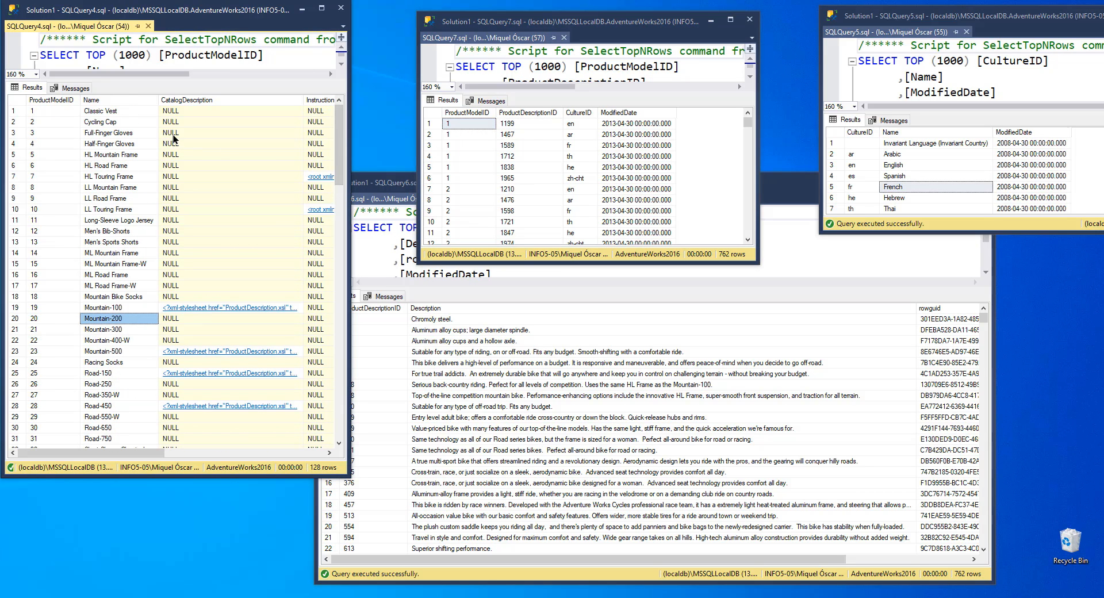
left_click(41, 109)
left_click(101, 112)
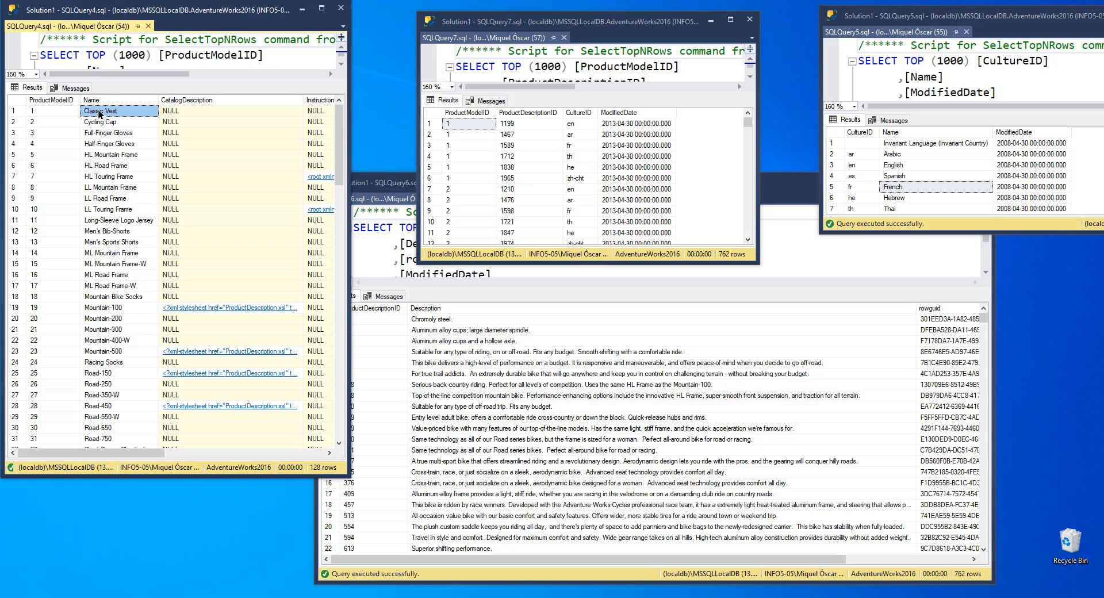
left_click(573, 125)
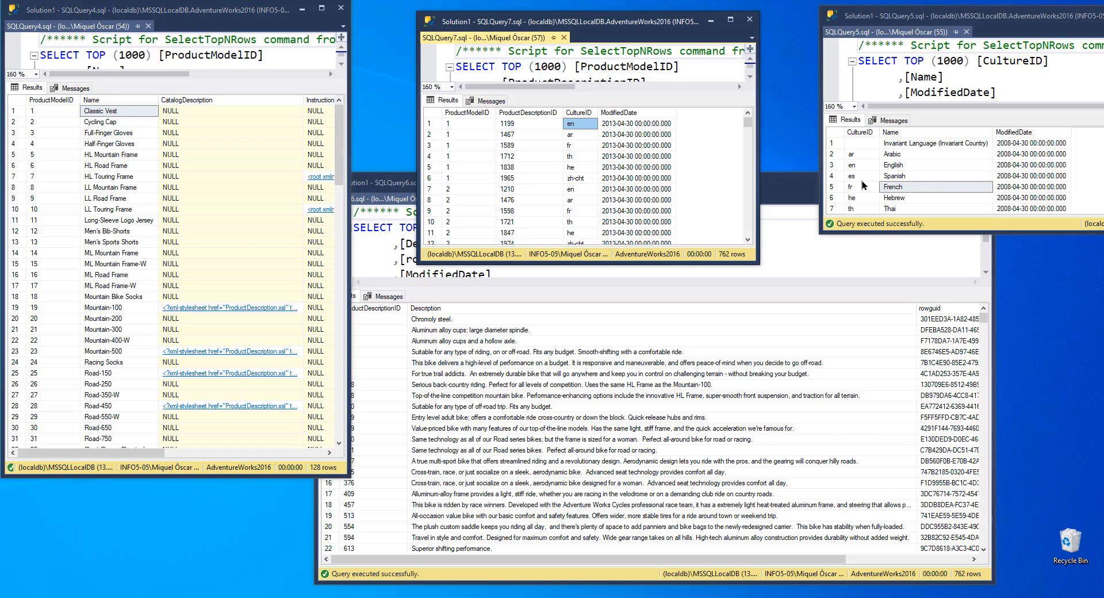
left_click(862, 166)
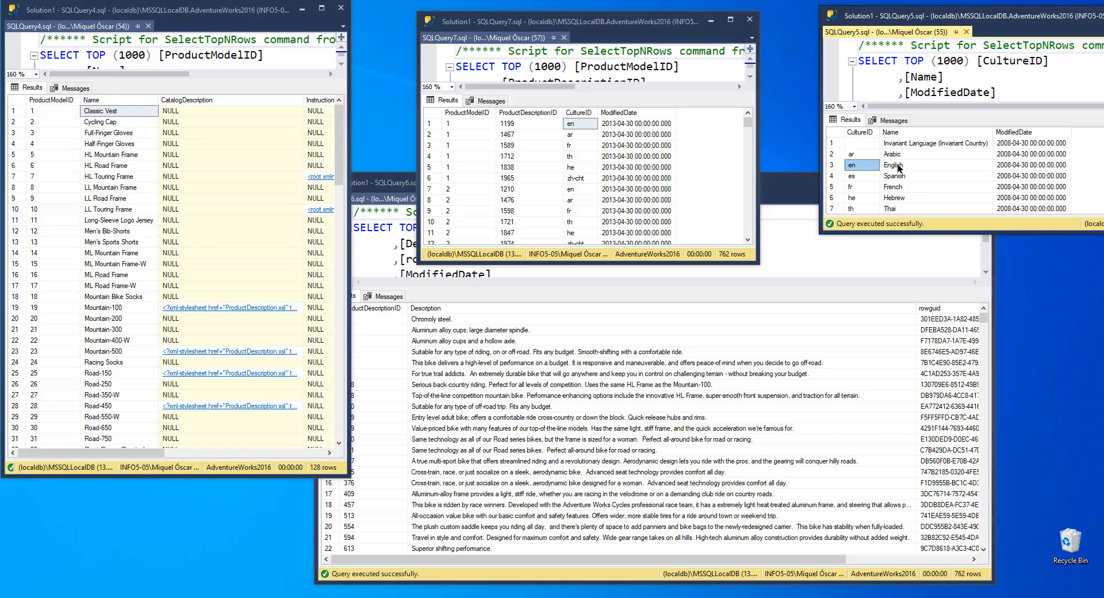
Step: Look up the description 1199 referenced by the culture mapping in the ProductDescription results
left_click(899, 166)
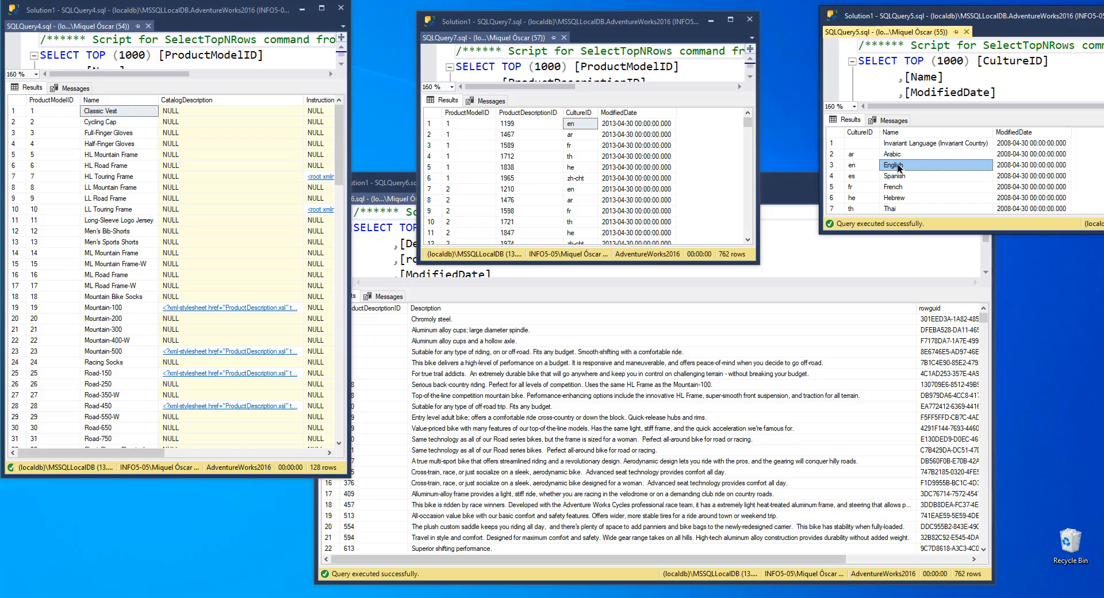
left_click(521, 124)
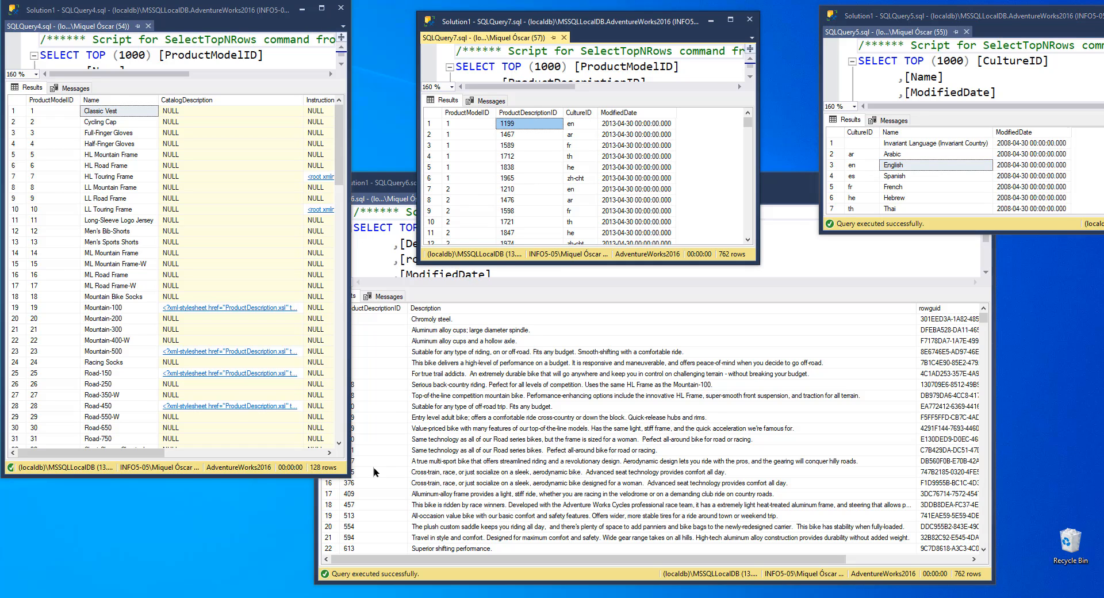
left_click_drag(987, 316, 981, 343)
left_click(373, 385)
scroll(371, 528, "down", 1)
left_click(358, 527)
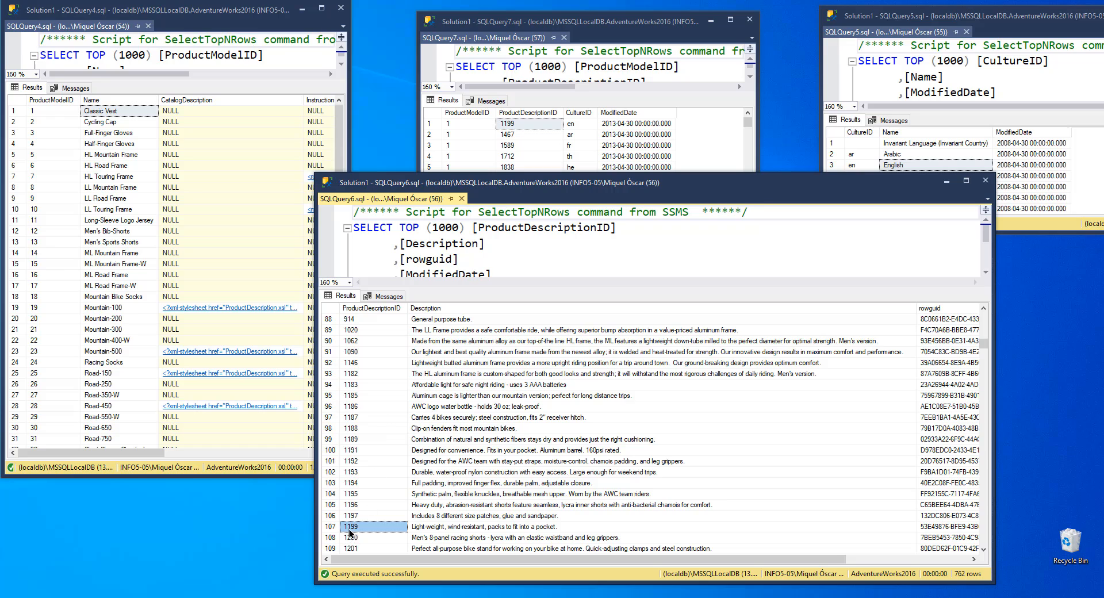
left_click(437, 527)
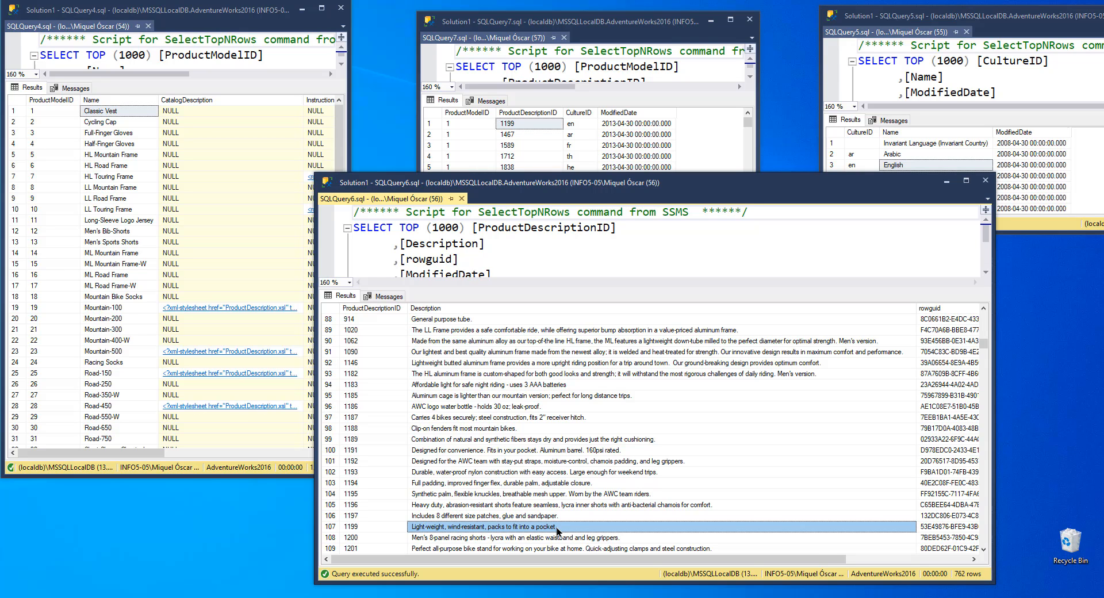
Step: Browse further through the culture mapping rows and the ProductDescription results, including descriptions in other languages
left_click_drag(593, 17, 565, 63)
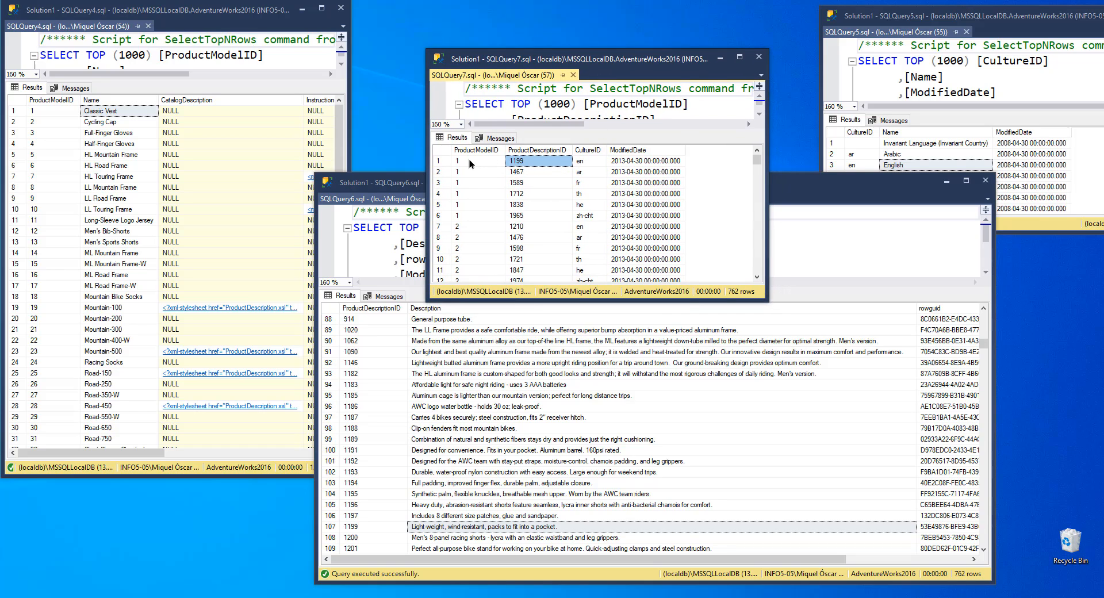
left_click(578, 184)
left_click(478, 182)
left_click(520, 183)
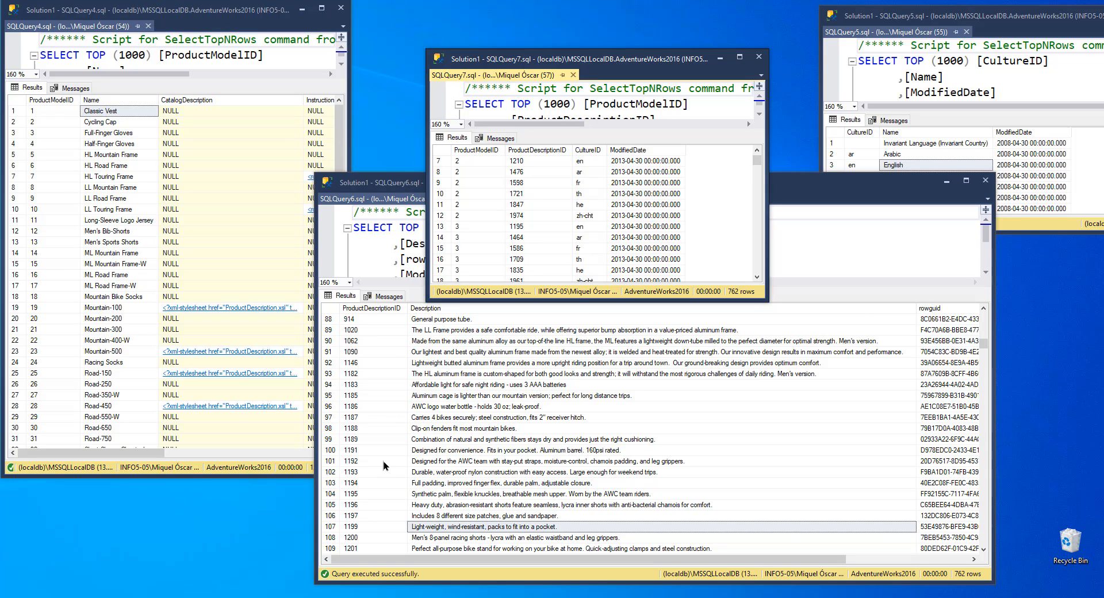
left_click(388, 183)
scroll(389, 467, "down", 6)
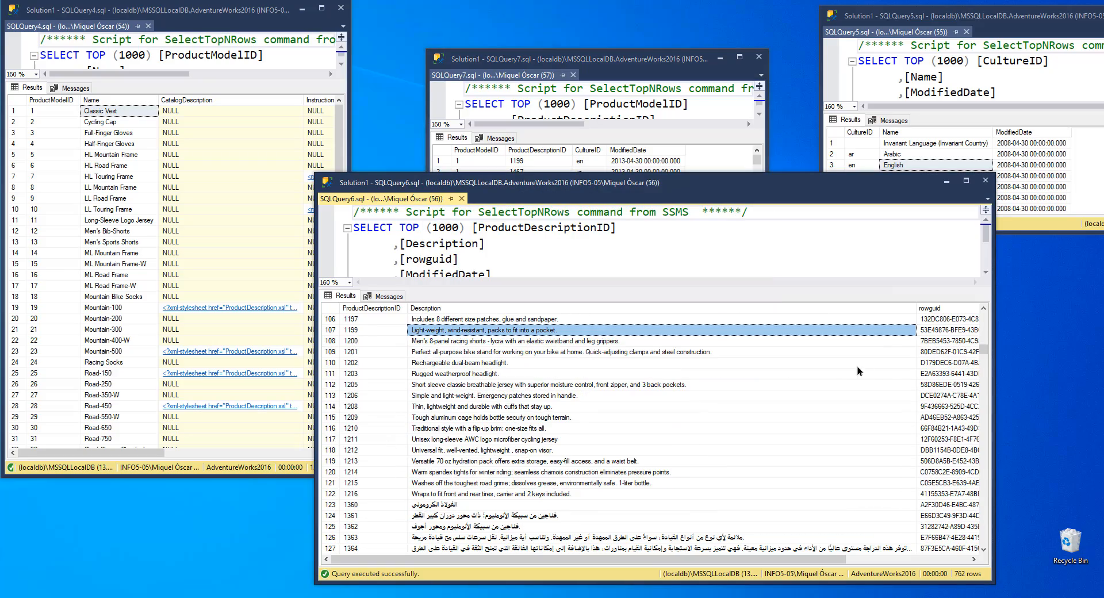
left_click_drag(980, 349, 986, 413)
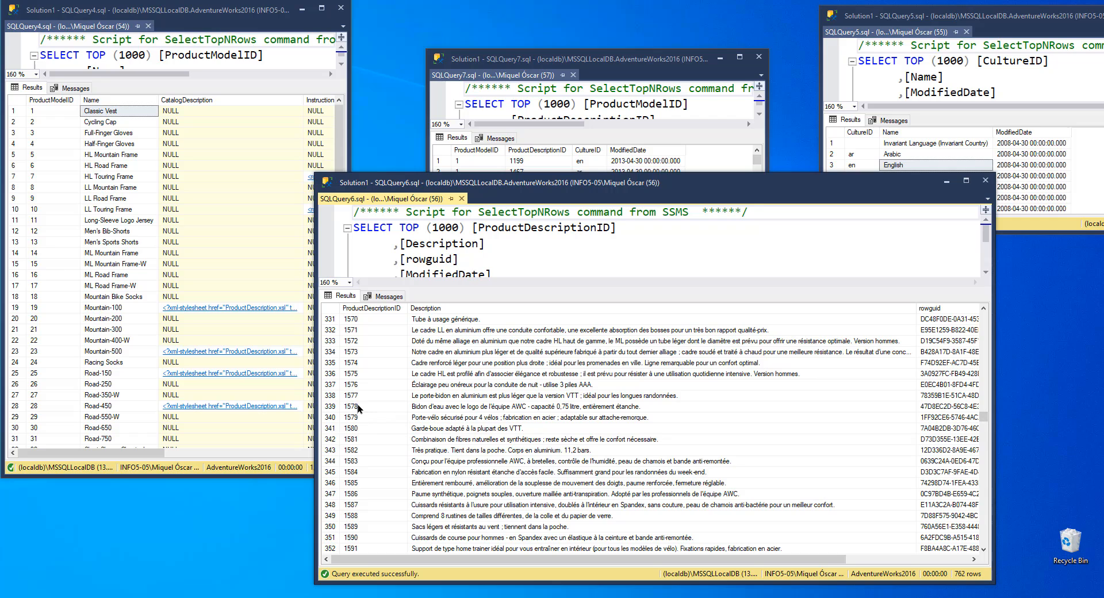
left_click(364, 525)
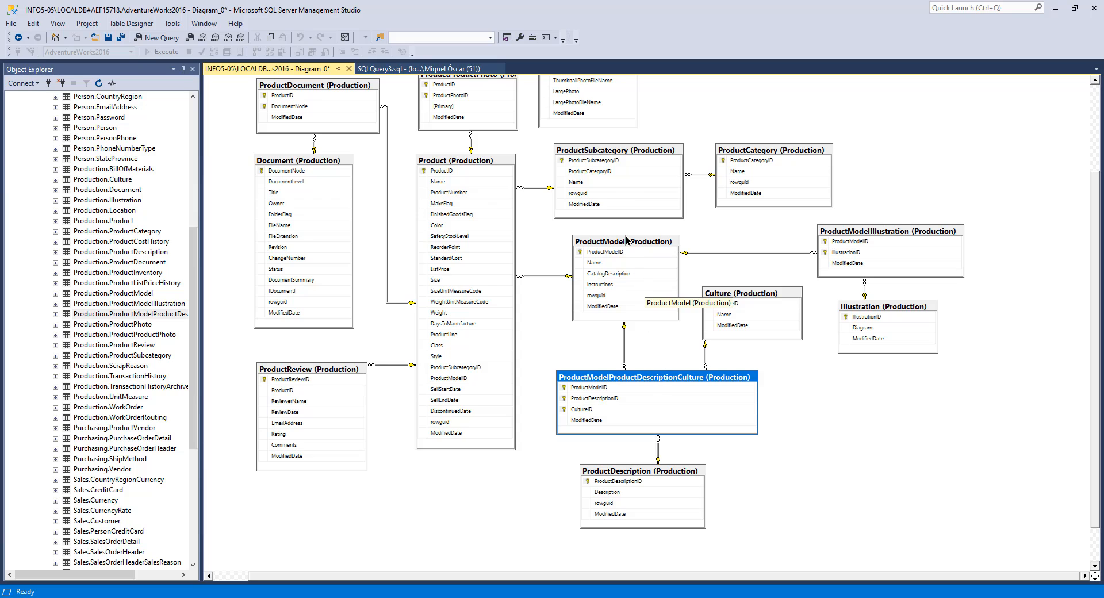
Step: Select the Product-related tables in the diagram one by one to review their relationships
left_click(627, 240)
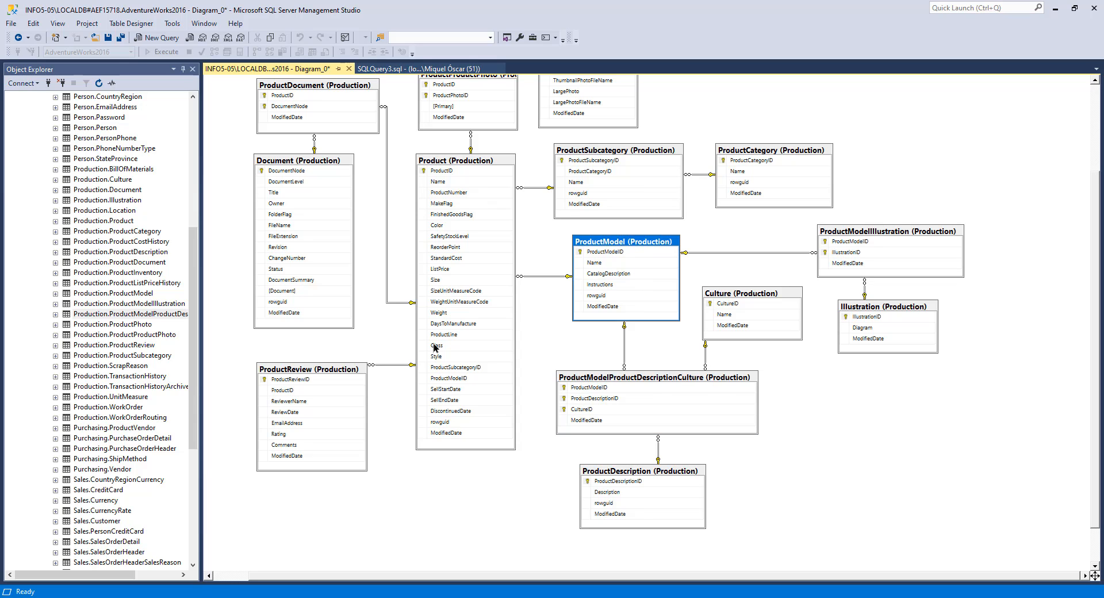
left_click(319, 369)
left_click(457, 164, "ctrl")
left_click(613, 152, "ctrl")
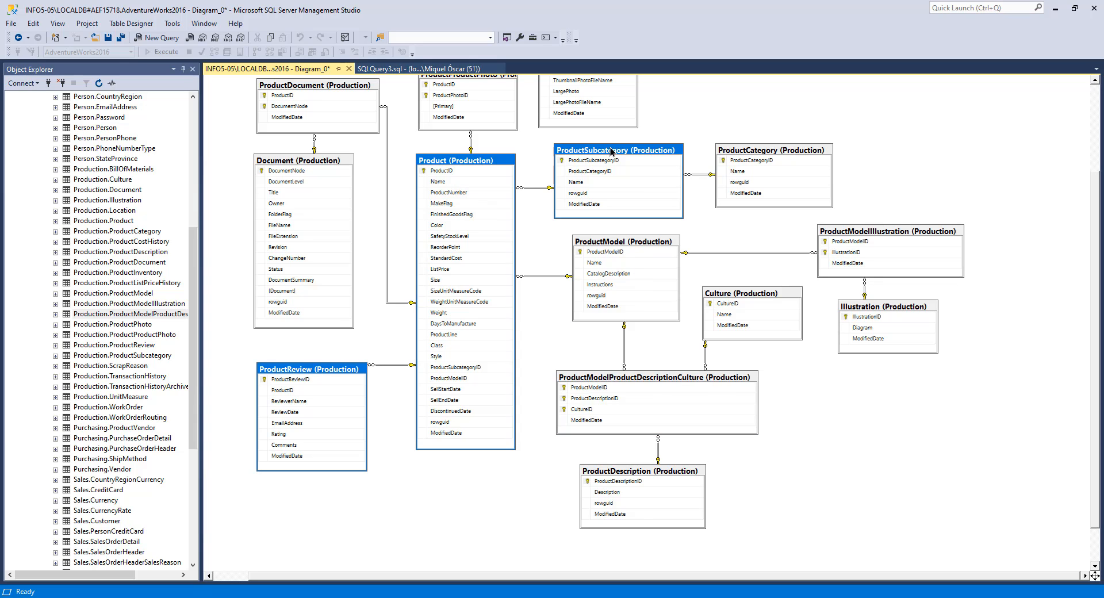
left_click(773, 149, "ctrl")
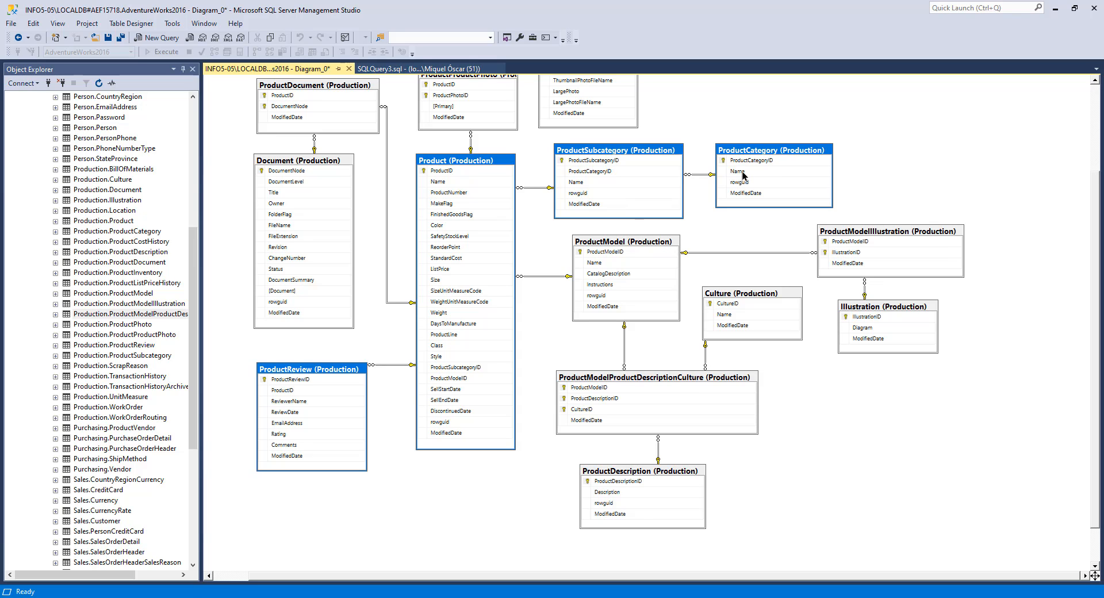
left_click(650, 243, "ctrl")
left_click(729, 295, "ctrl")
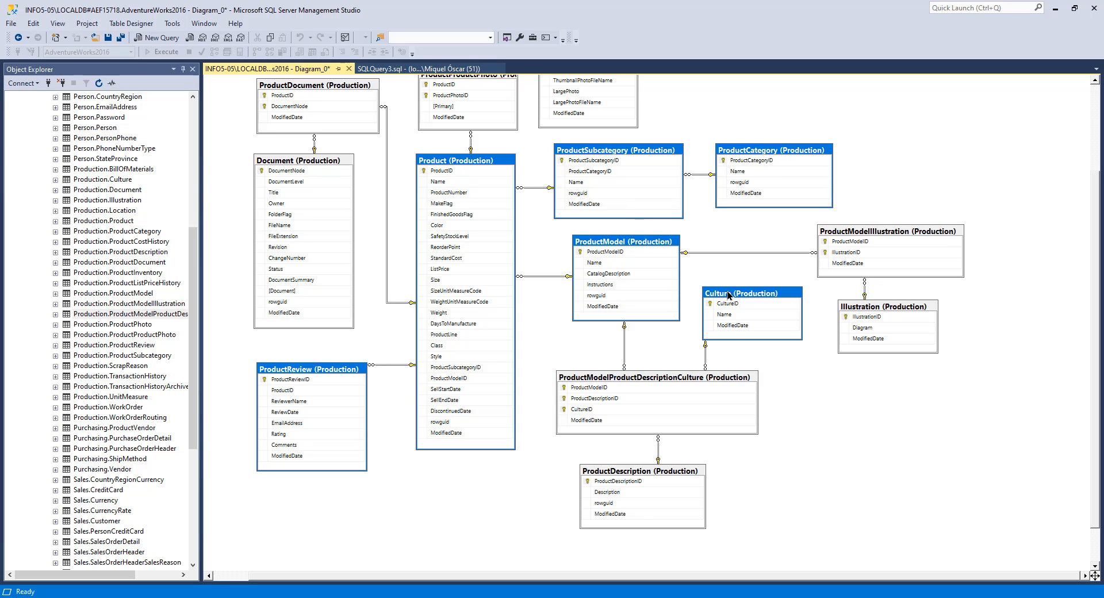
left_click(675, 378, "ctrl")
left_click(635, 470, "ctrl")
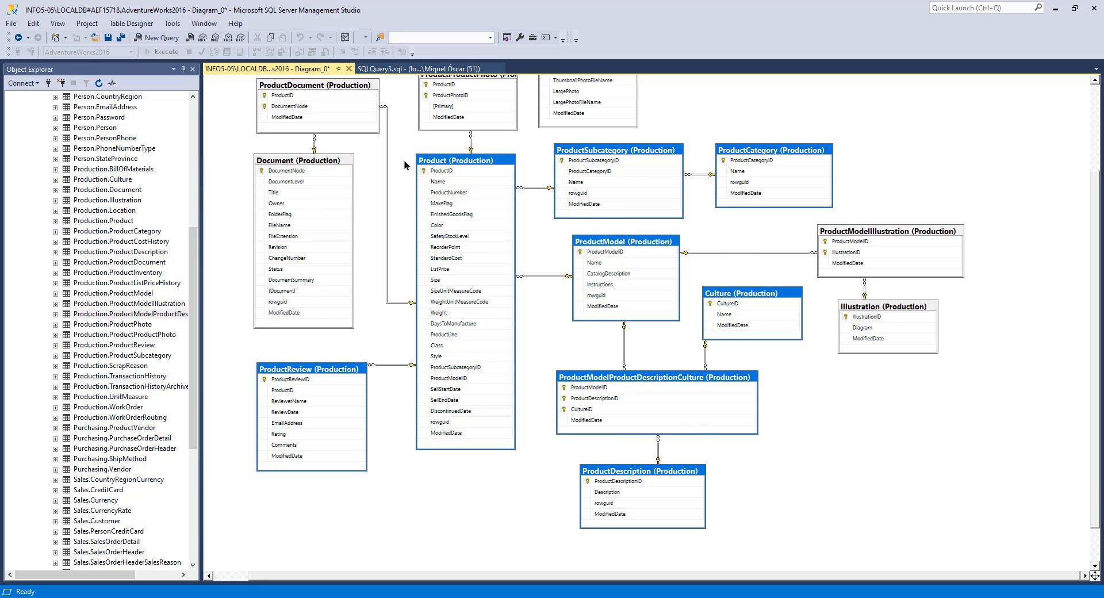
scroll(408, 166, "up", 2)
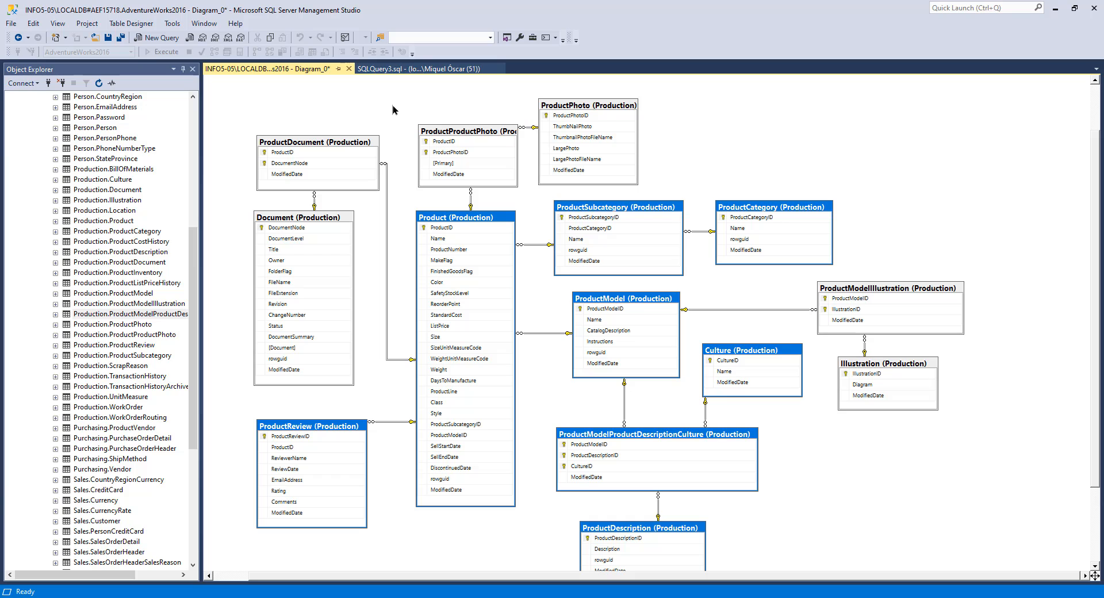
Step: Remove the ProductDocument and Document tables from the diagram
left_click(303, 221)
left_click(332, 144)
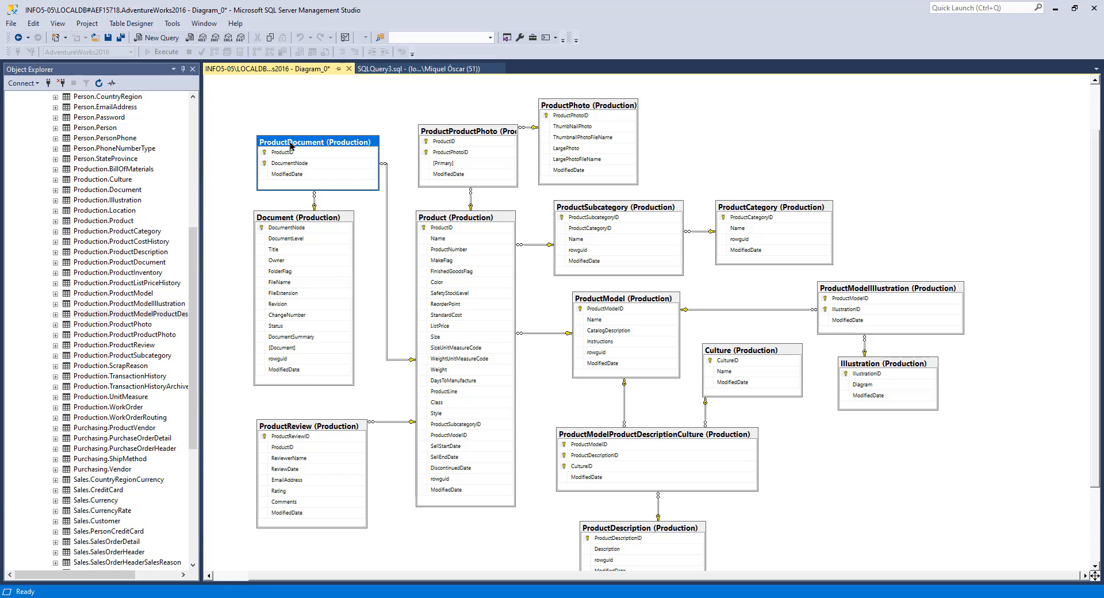
key("Delete")
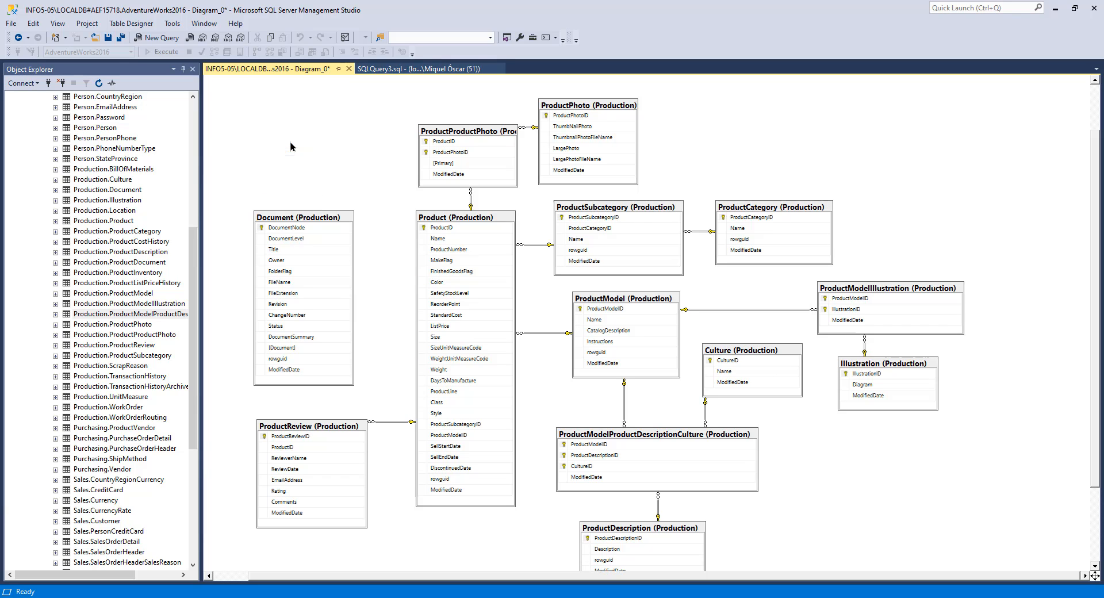
left_click(308, 223)
key("Delete")
scroll(575, 329, "down", 1)
scroll(620, 347, "up", 1)
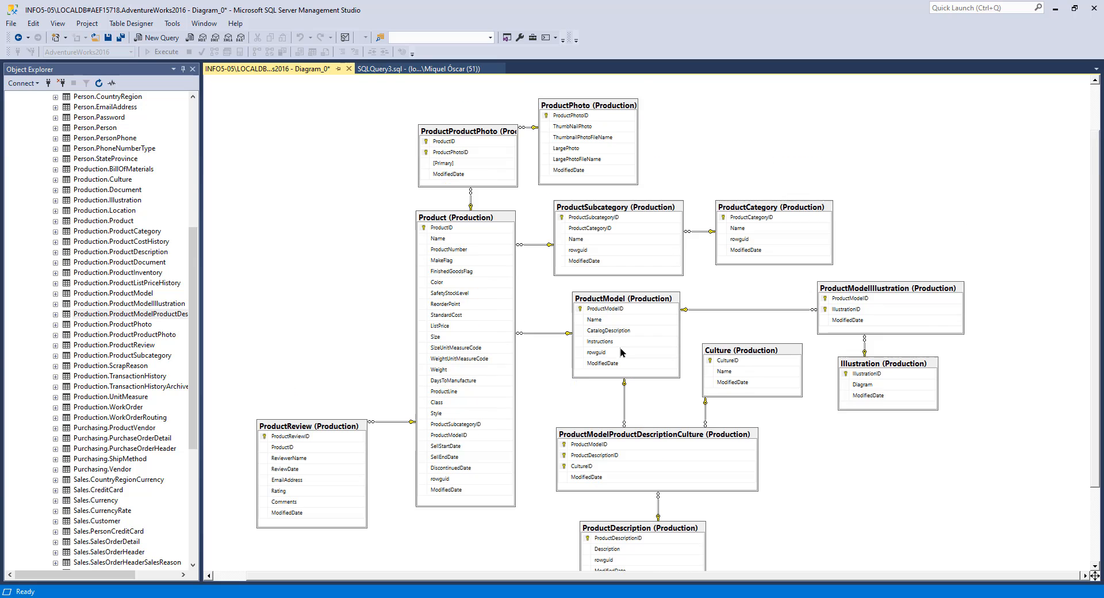
Step: Select the ProductModelIllustration and Illustration tables in the diagram to examine their link to ProductModel
scroll(792, 368, "down", 1)
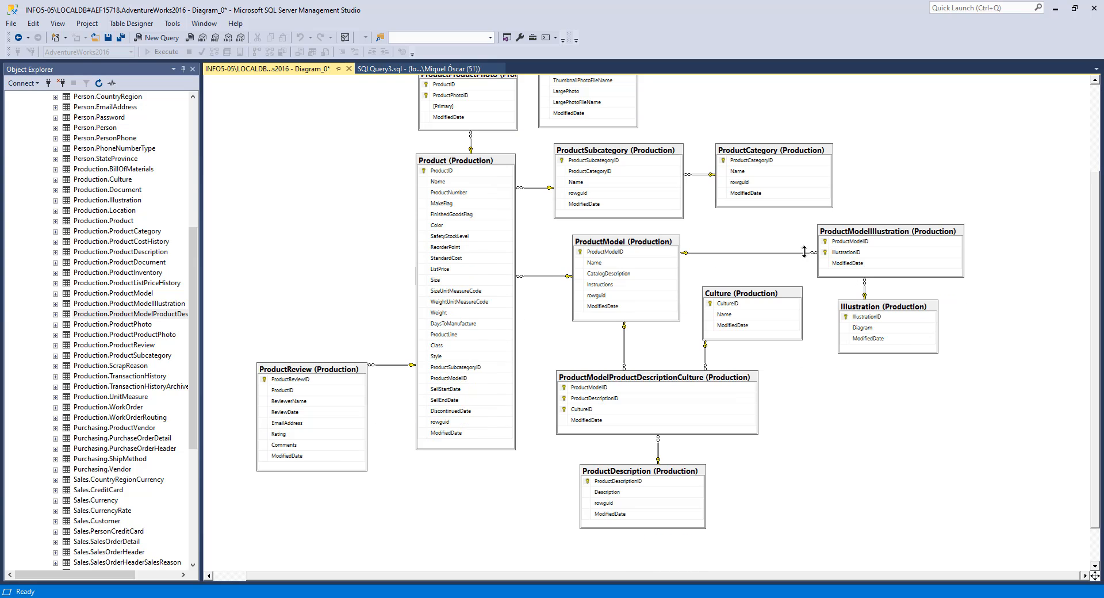
left_click(881, 233)
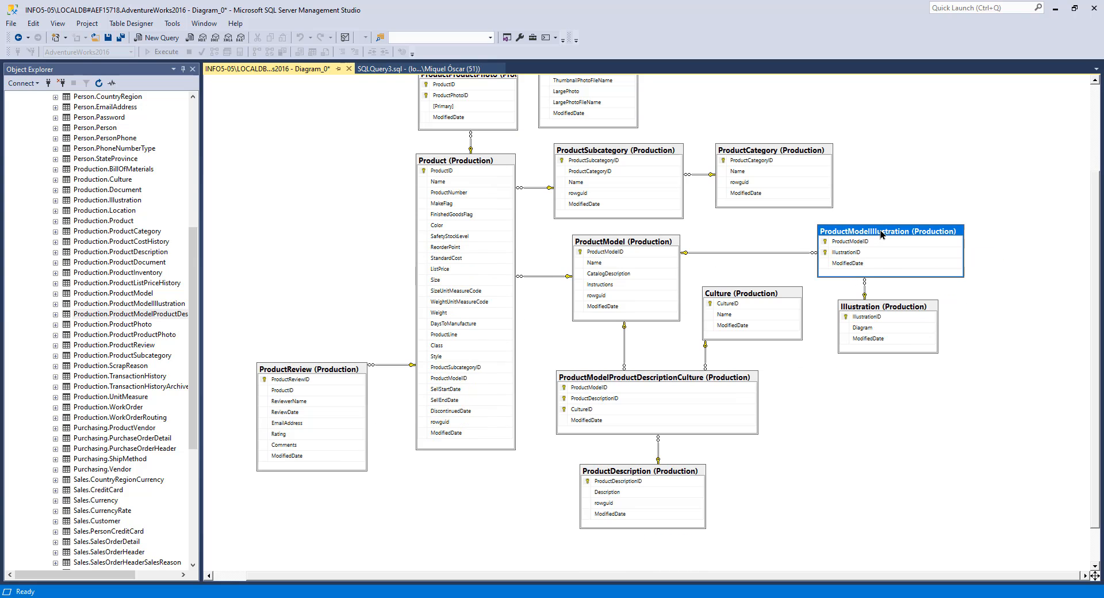
left_click(868, 311)
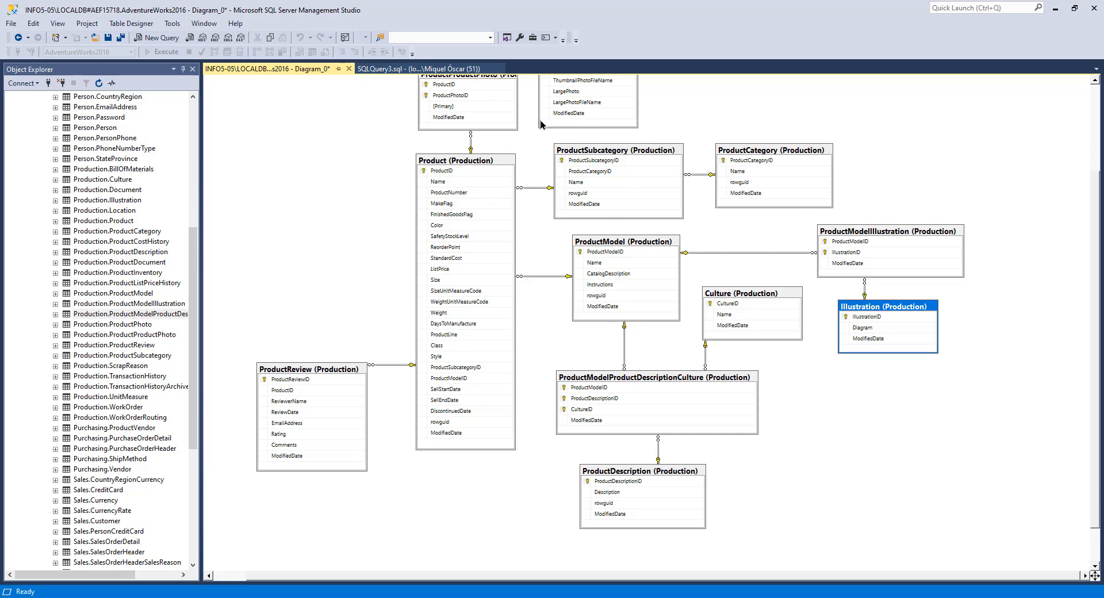
scroll(516, 133, "up", 1)
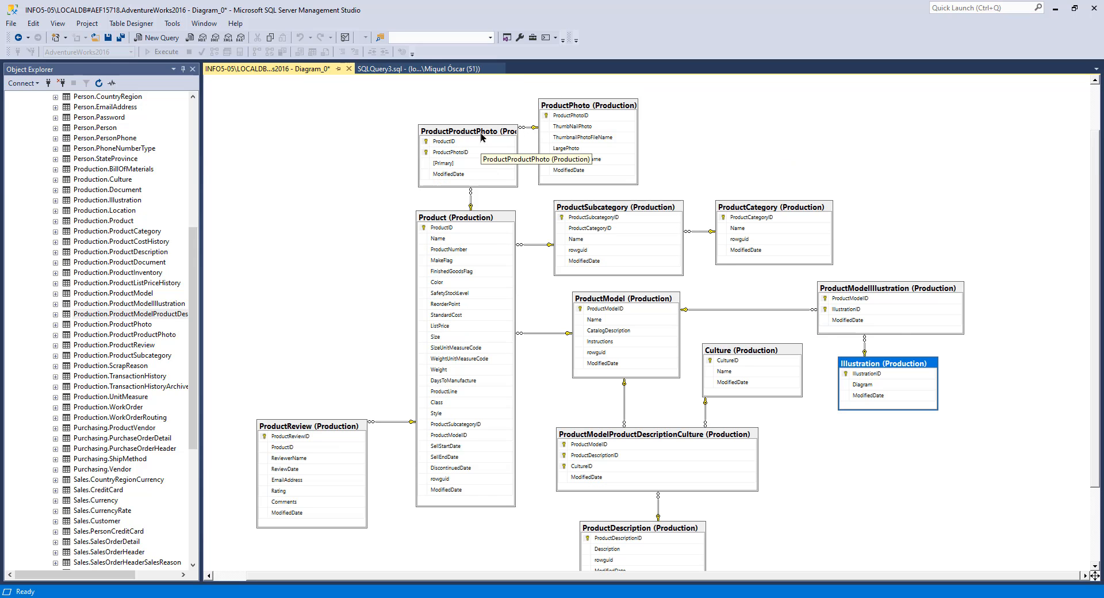
scroll(537, 222, "down", 3)
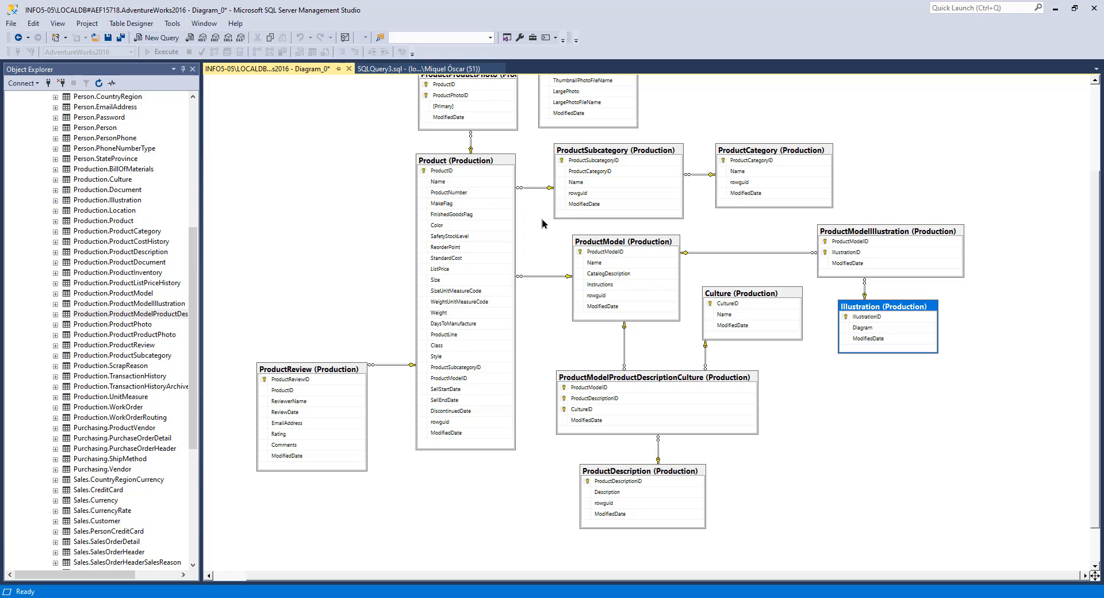
left_click(542, 223)
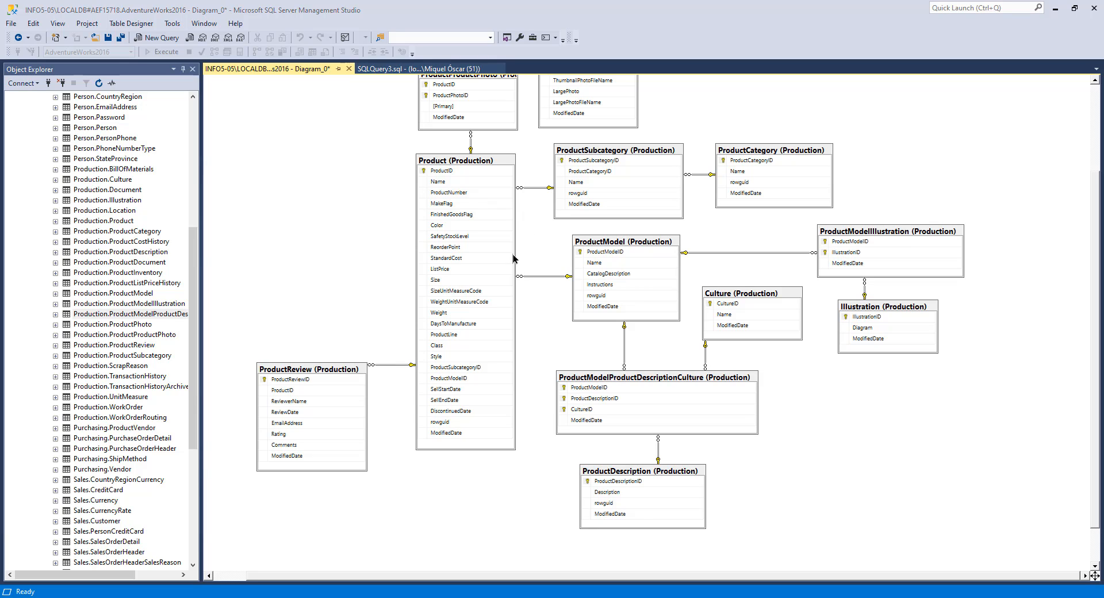